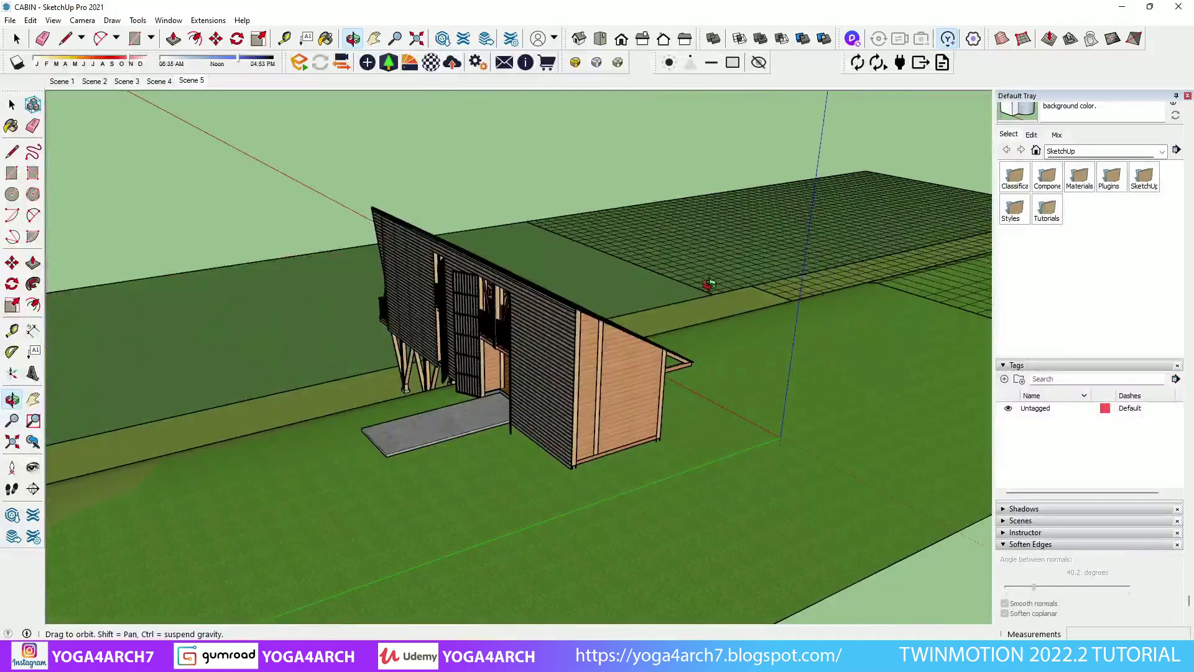
- Orbit around the stilted cabin, restore the Scene 5 balcony view, and switch to Twinmotion
{"action": "left_click_drag", "start_coordinate": [336, 363], "coordinate": [249, 276]}
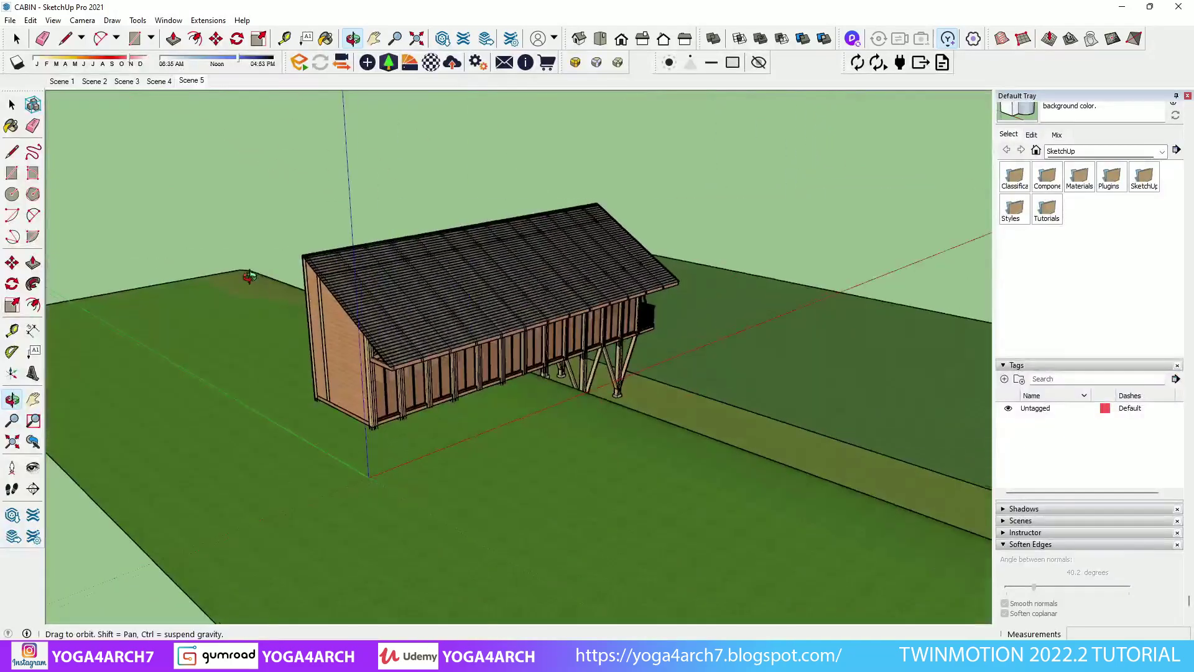
{"action": "left_click_drag", "start_coordinate": [625, 309], "coordinate": [504, 258]}
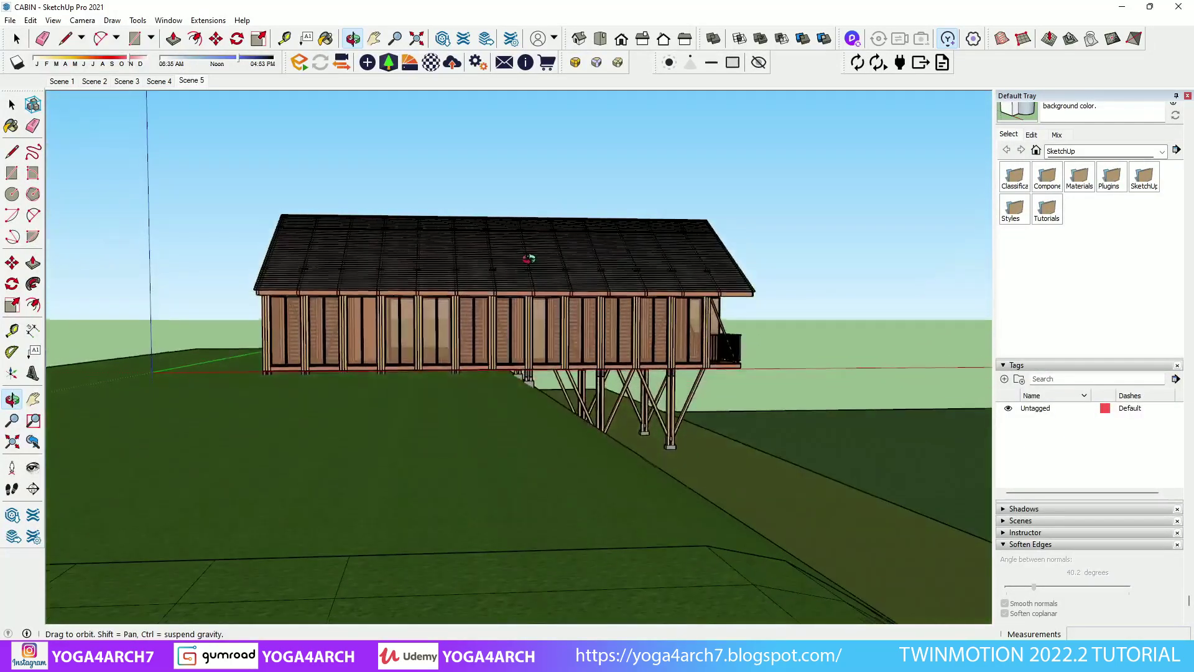
{"action": "scroll", "coordinate": [504, 258], "scroll_direction": "up", "scroll_amount": 3}
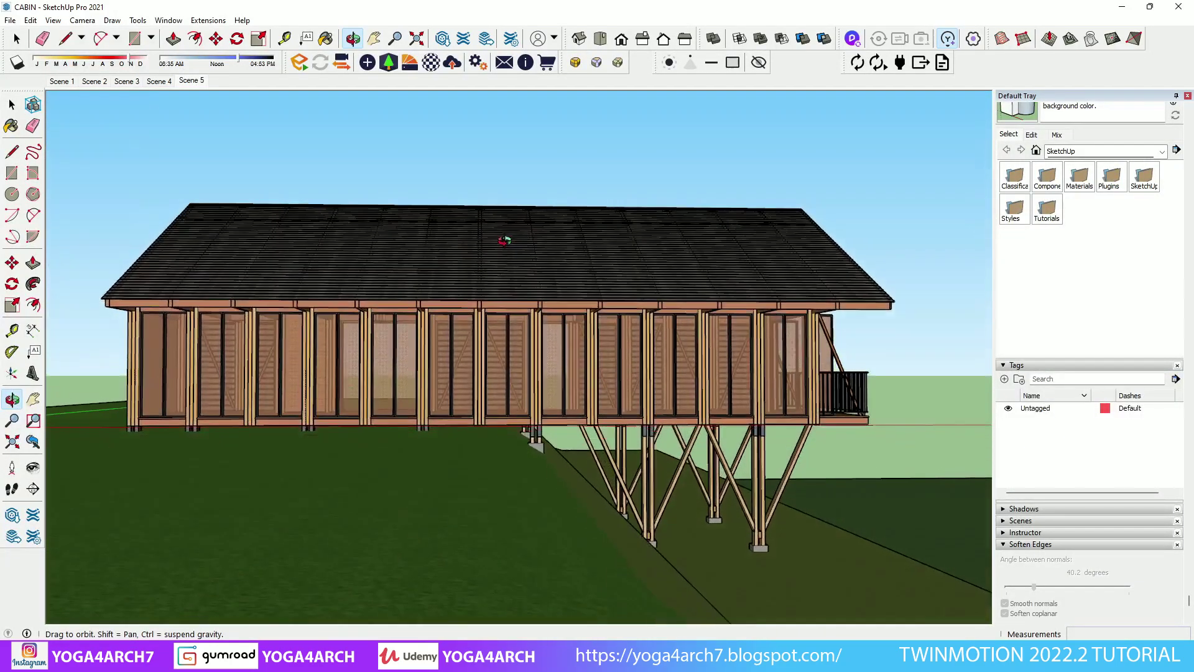
{"action": "left_click_drag", "start_coordinate": [504, 240], "coordinate": [483, 239]}
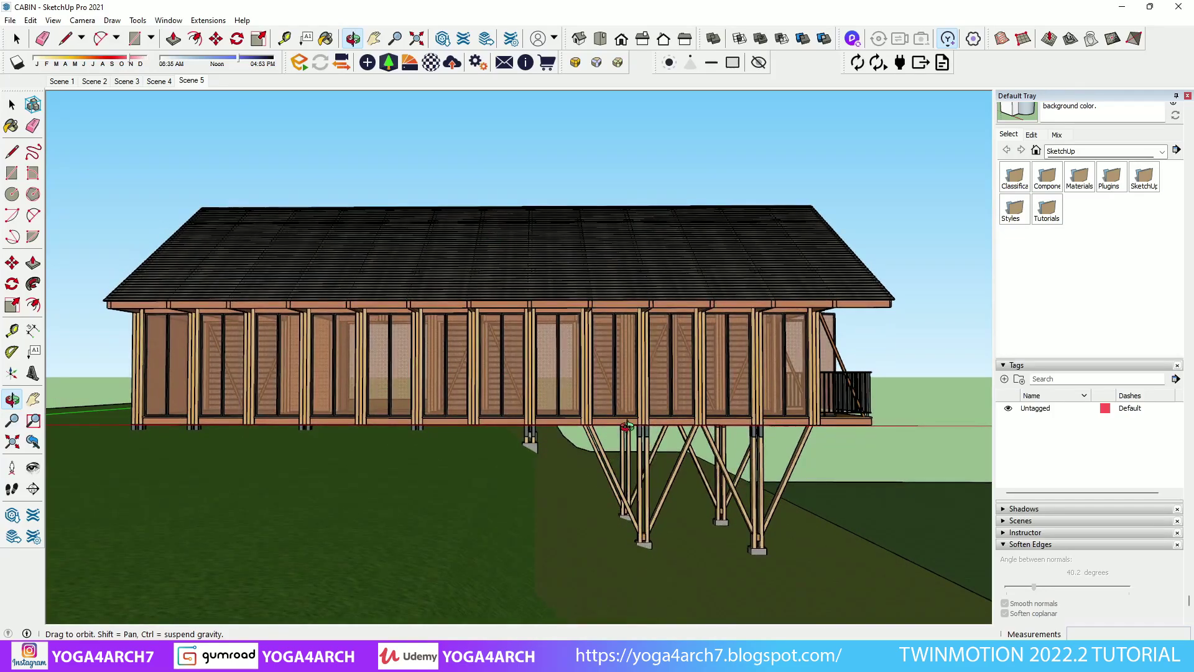
{"action": "left_click_drag", "start_coordinate": [773, 430], "coordinate": [478, 379]}
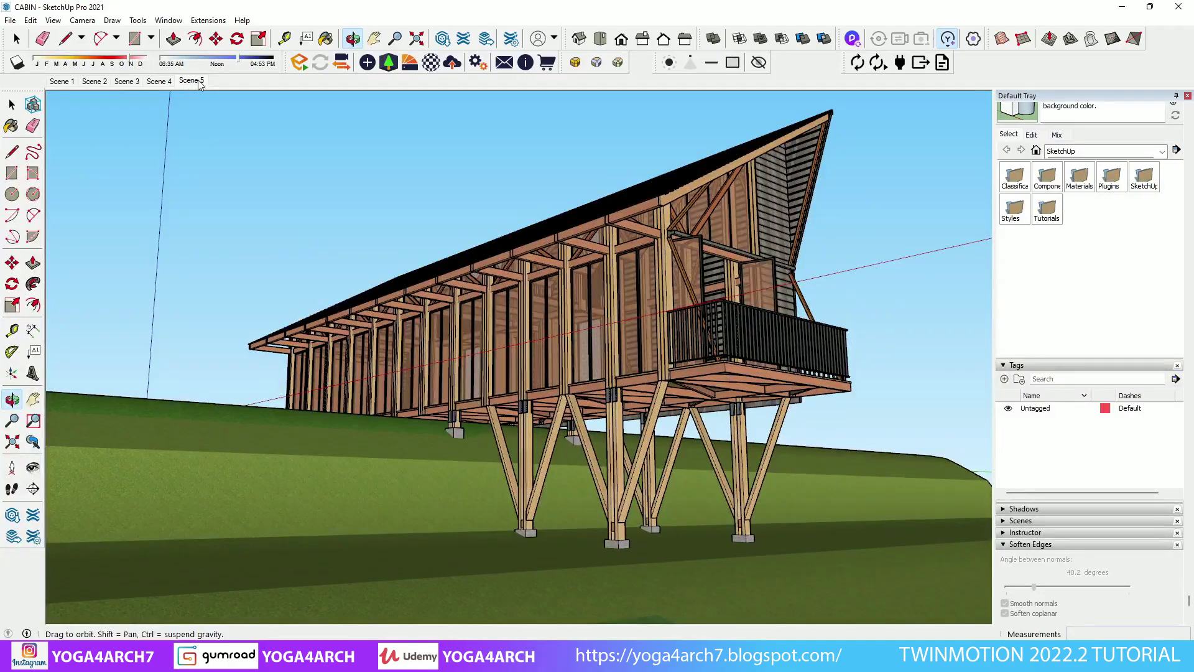
{"action": "left_click", "coordinate": [198, 82]}
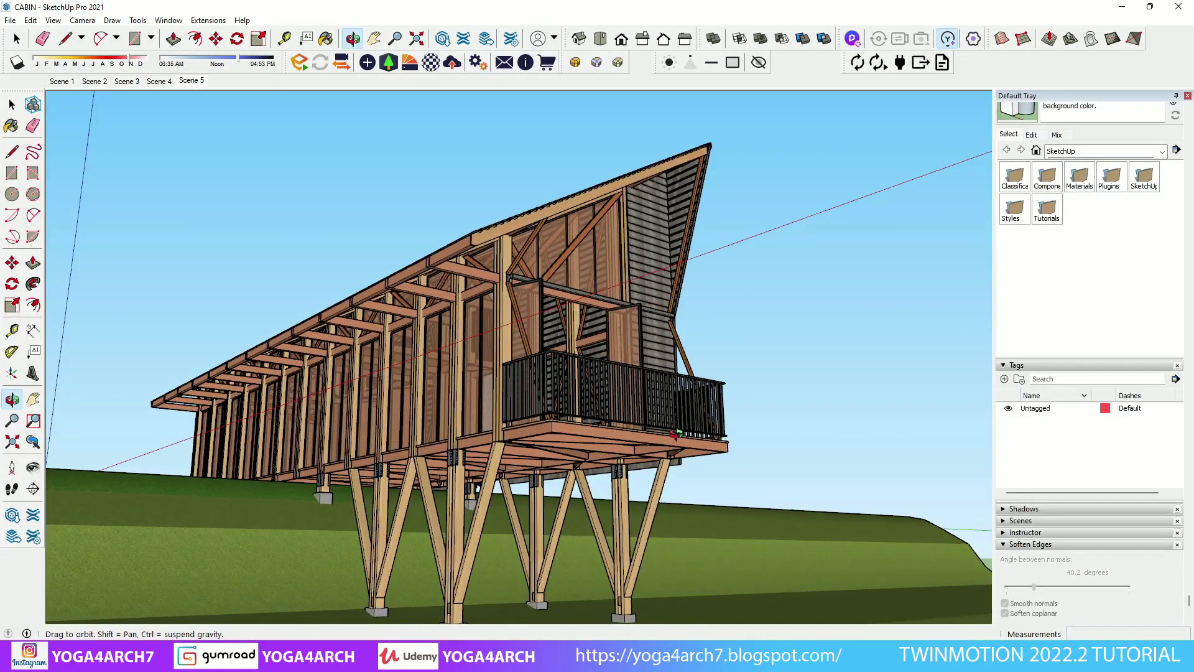
{"action": "left_click", "coordinate": [1127, 6]}
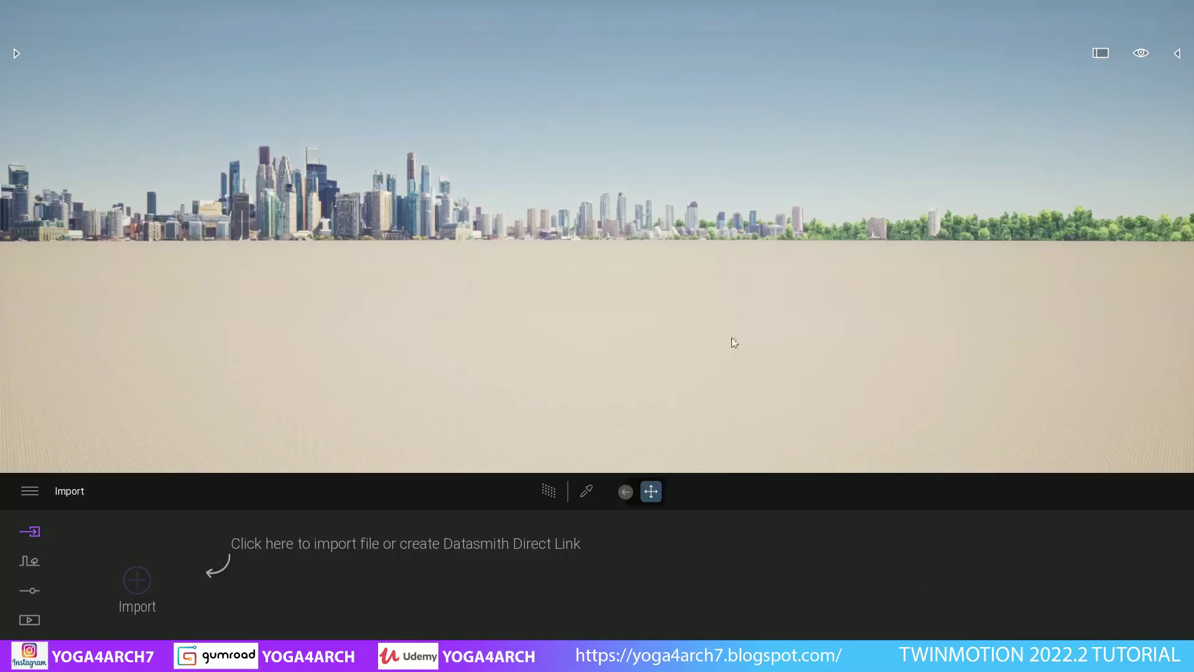
- Import CABIN.skp into the project, keeping Collapse by material
{"action": "left_click", "coordinate": [139, 584]}
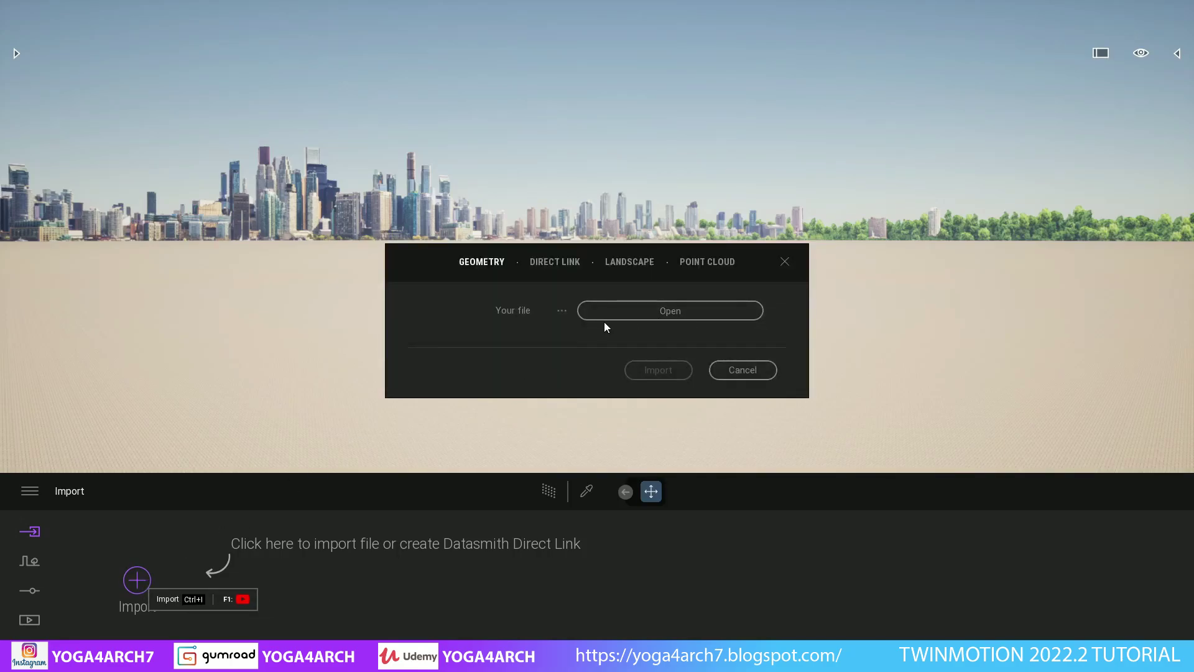
{"action": "left_click", "coordinate": [655, 315]}
{"action": "double_click", "coordinate": [585, 193]}
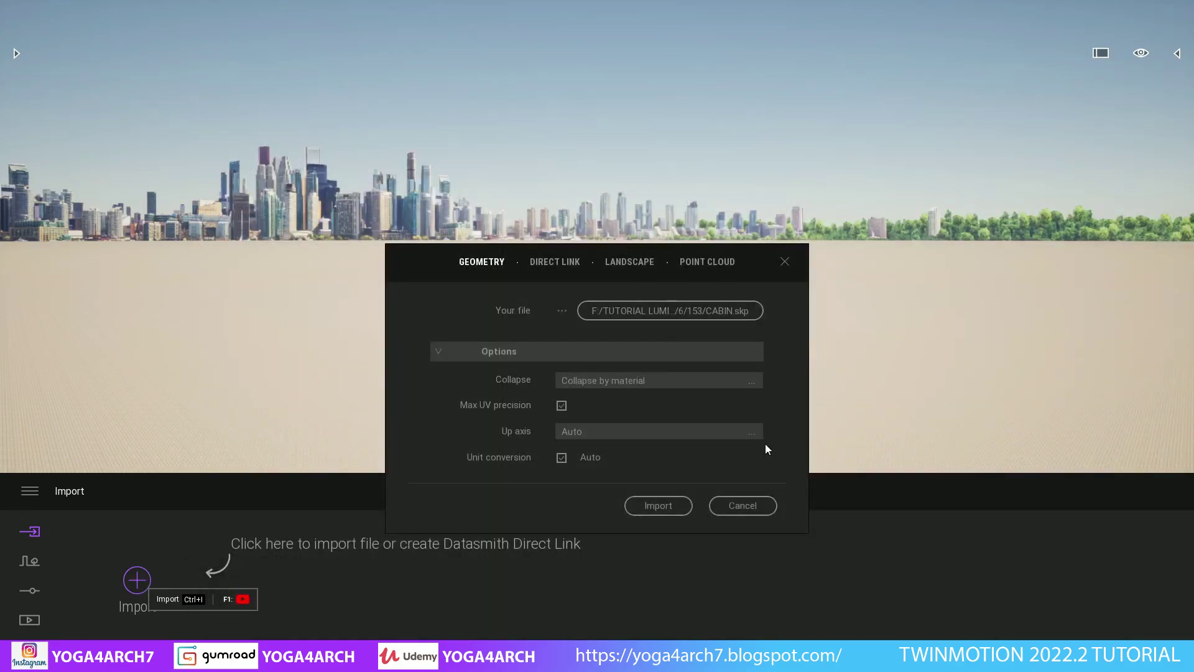
{"action": "left_click", "coordinate": [724, 384]}
{"action": "left_click", "coordinate": [733, 411]}
{"action": "left_click", "coordinate": [658, 505]}
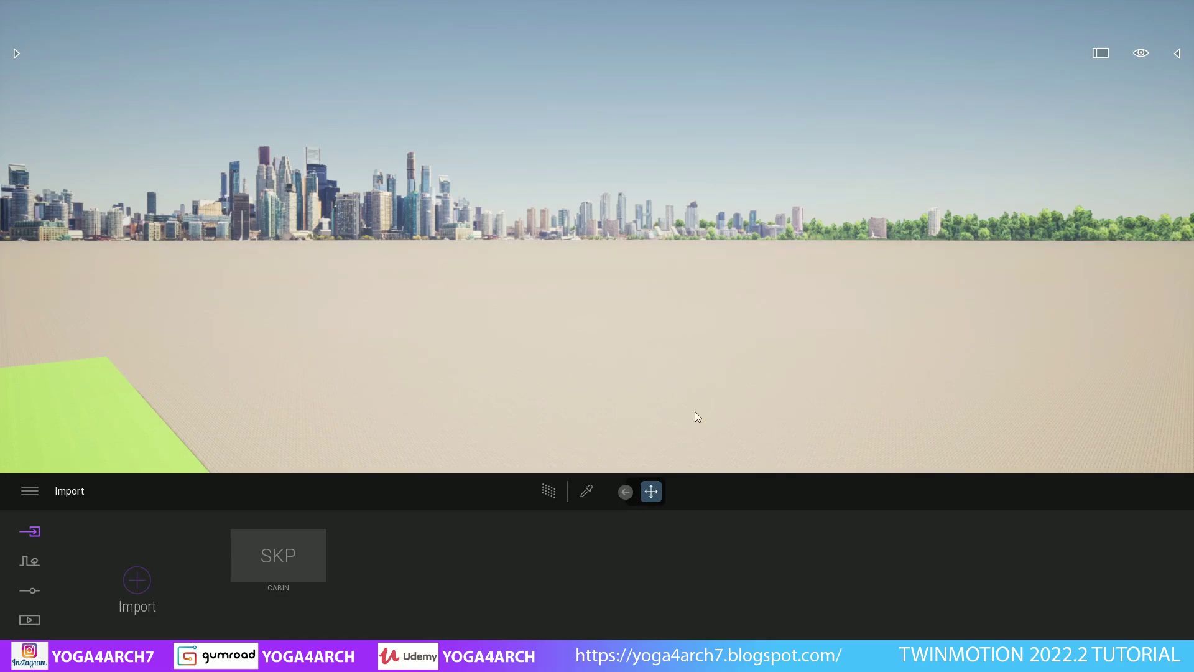
- Fly to the cabin and drag the green terrain down to expose the stilts
{"action": "key", "text": "f"}
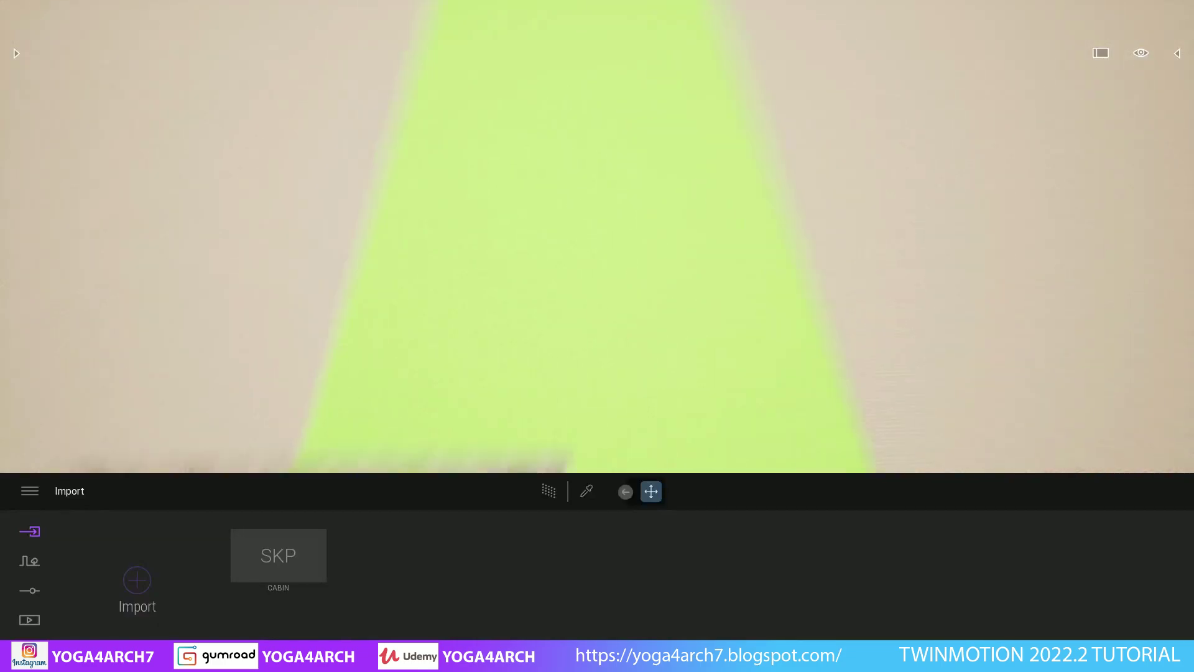
{"action": "left_click_drag", "start_coordinate": [605, 272], "coordinate": [832, 197]}
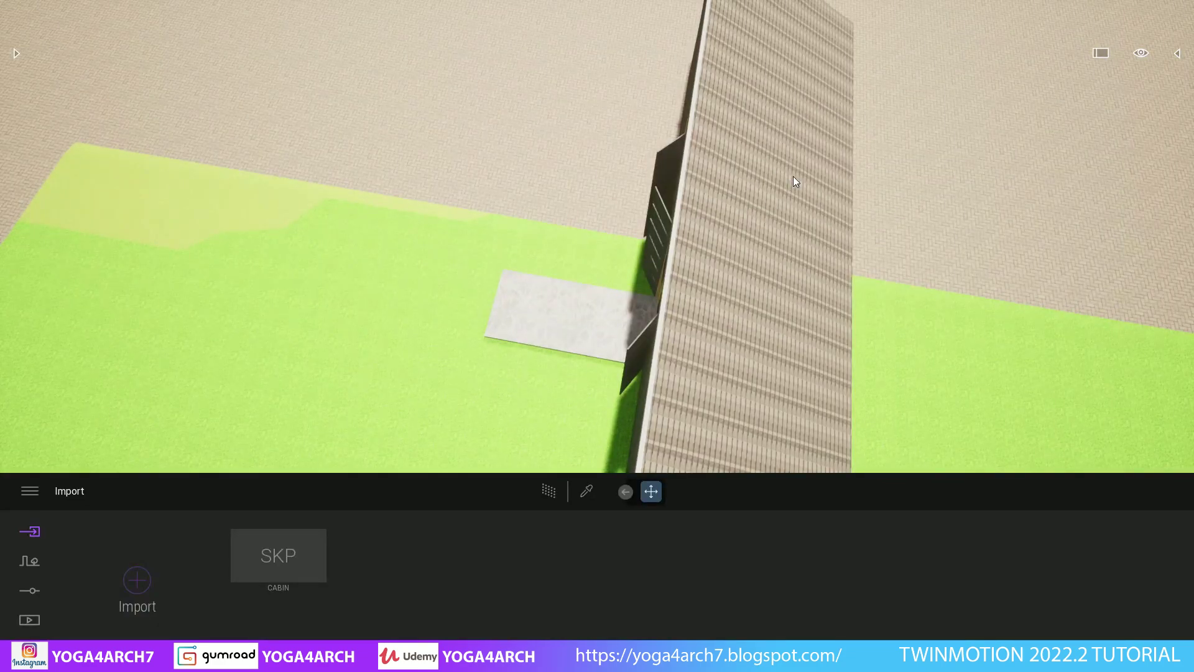
{"action": "mouse_move", "coordinate": [797, 174]}
{"action": "left_mouse_down"}
{"action": "mouse_move", "coordinate": [715, 280]}
{"action": "mouse_move", "coordinate": [793, 148]}
{"action": "left_mouse_up"}
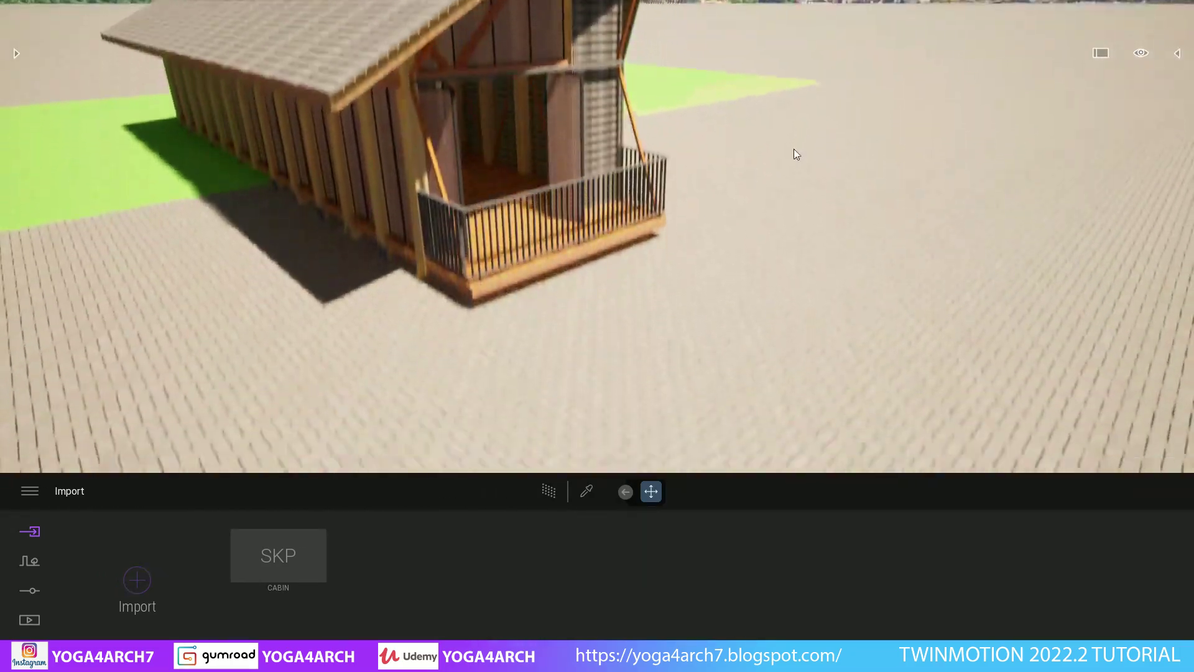
{"action": "left_click", "coordinate": [313, 346]}
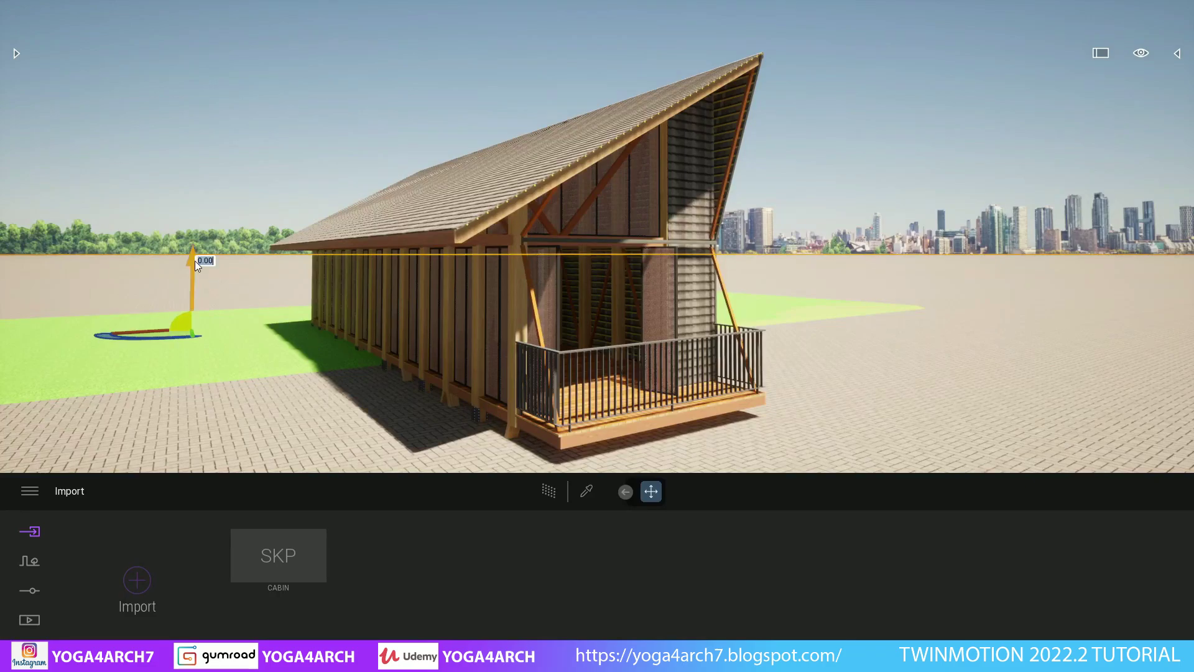
{"action": "left_click_drag", "start_coordinate": [195, 260], "coordinate": [186, 357]}
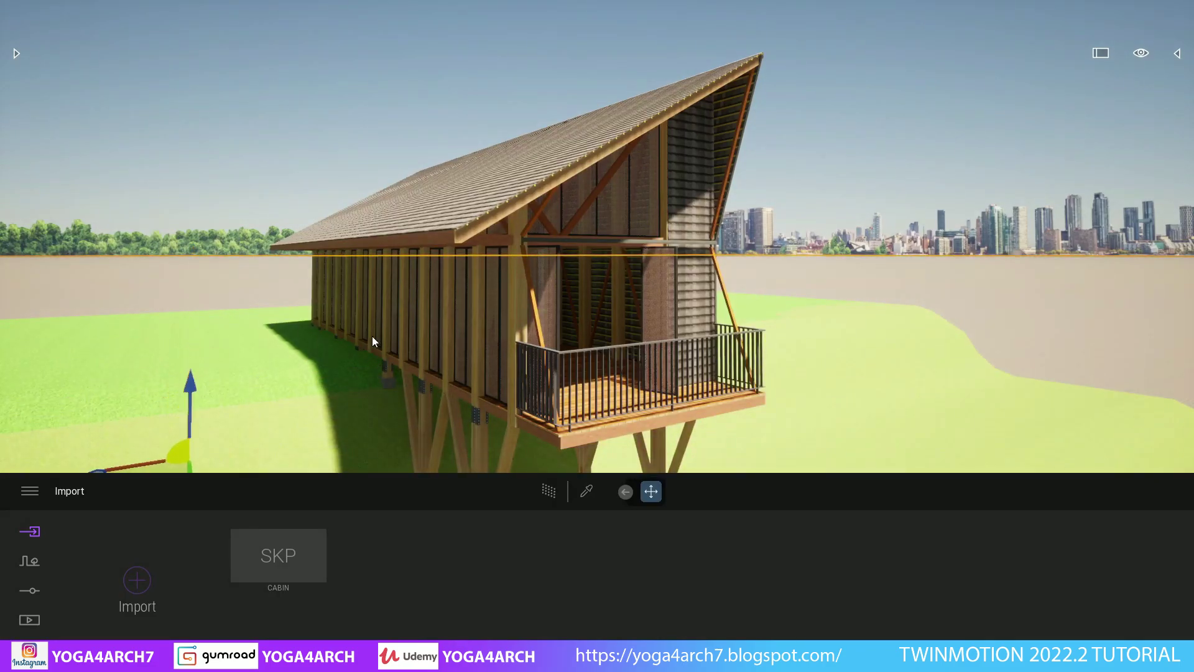
- Orbit around the stilted cabin and show the scene graph listing CABIN.skp
{"action": "mouse_move", "coordinate": [373, 341]}
{"action": "left_mouse_down"}
{"action": "mouse_move", "coordinate": [587, 256]}
{"action": "mouse_move", "coordinate": [473, 268]}
{"action": "left_mouse_up"}
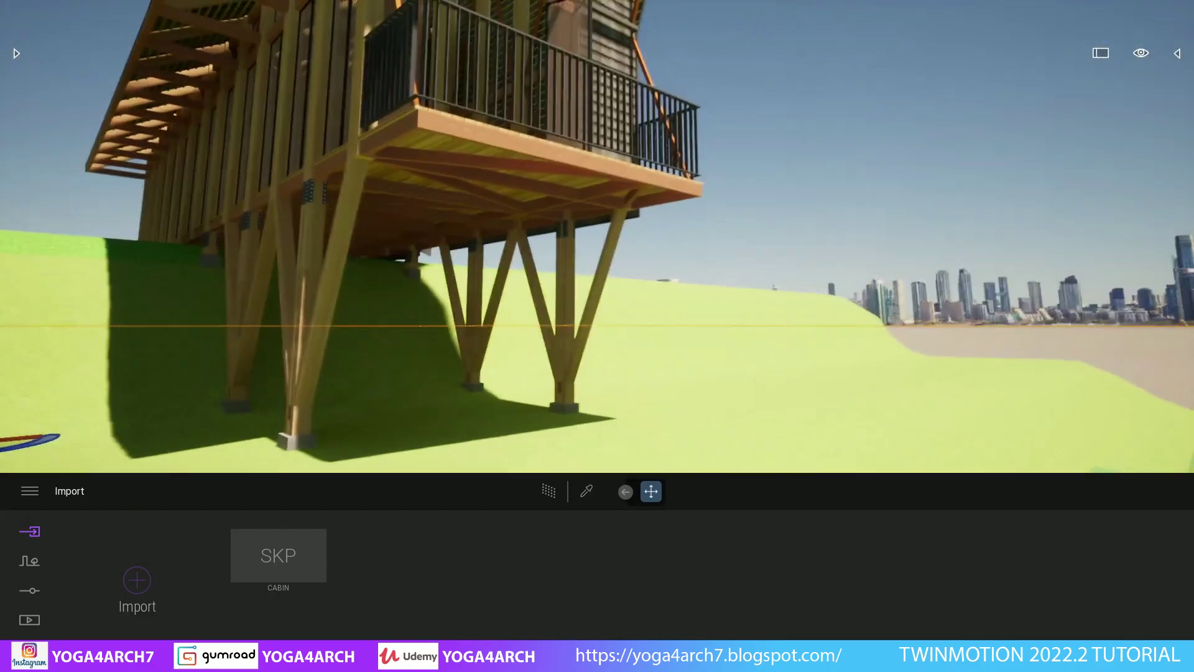
{"action": "scroll", "coordinate": [597, 236], "scroll_direction": "down", "scroll_amount": 10}
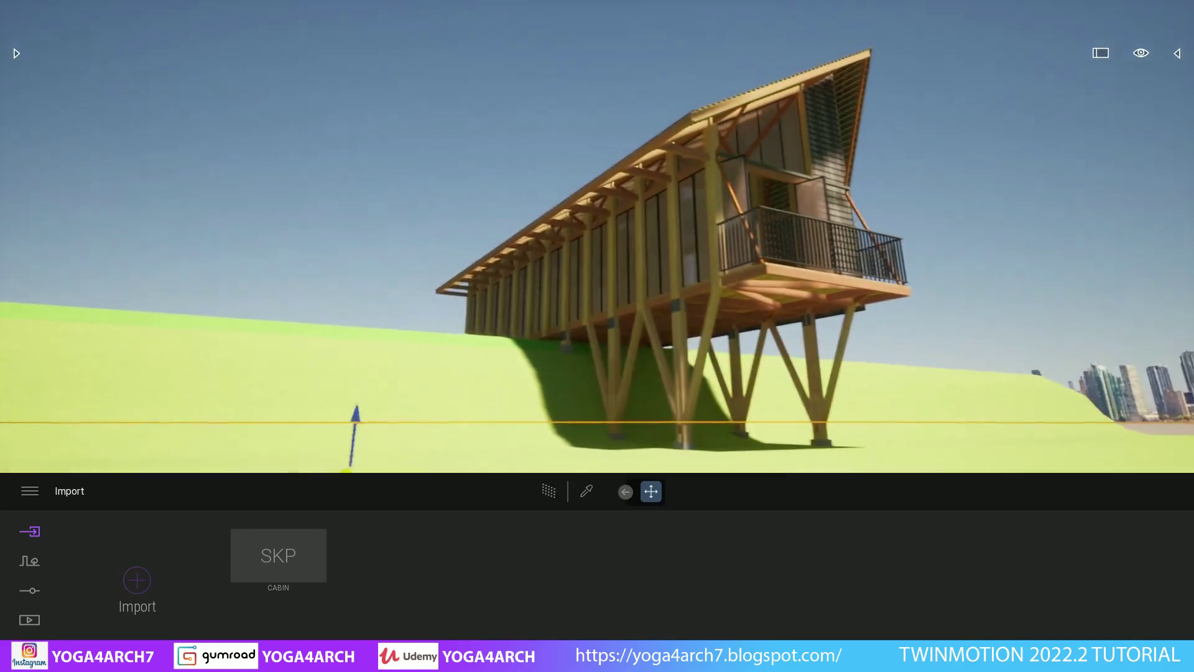
{"action": "left_click_drag", "start_coordinate": [597, 261], "coordinate": [684, 261]}
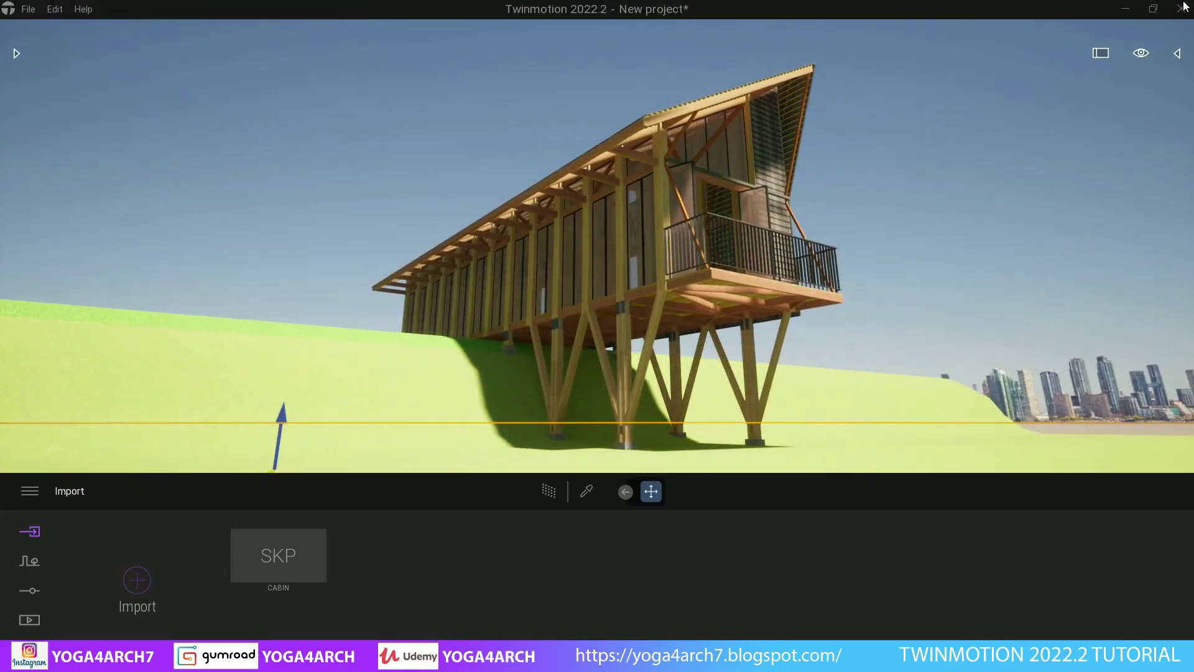
{"action": "left_click", "coordinate": [1177, 53]}
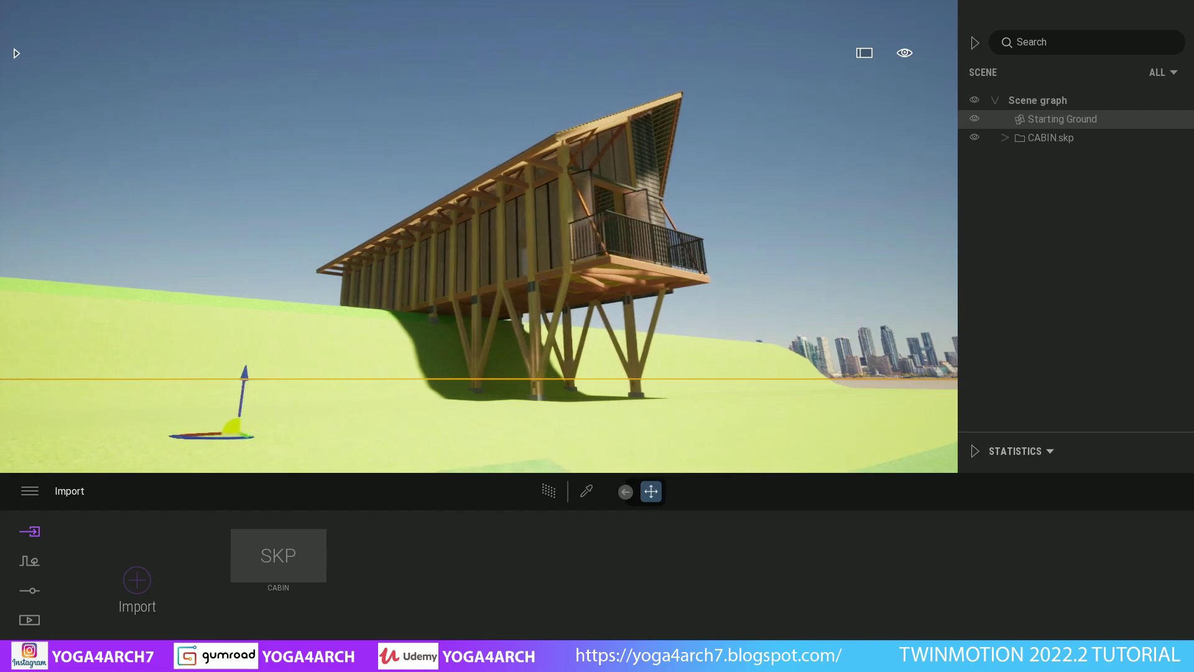
- Create Image1 framing the cabin from a low side angle, then browse HDRI Environments
{"action": "left_click", "coordinate": [29, 620]}
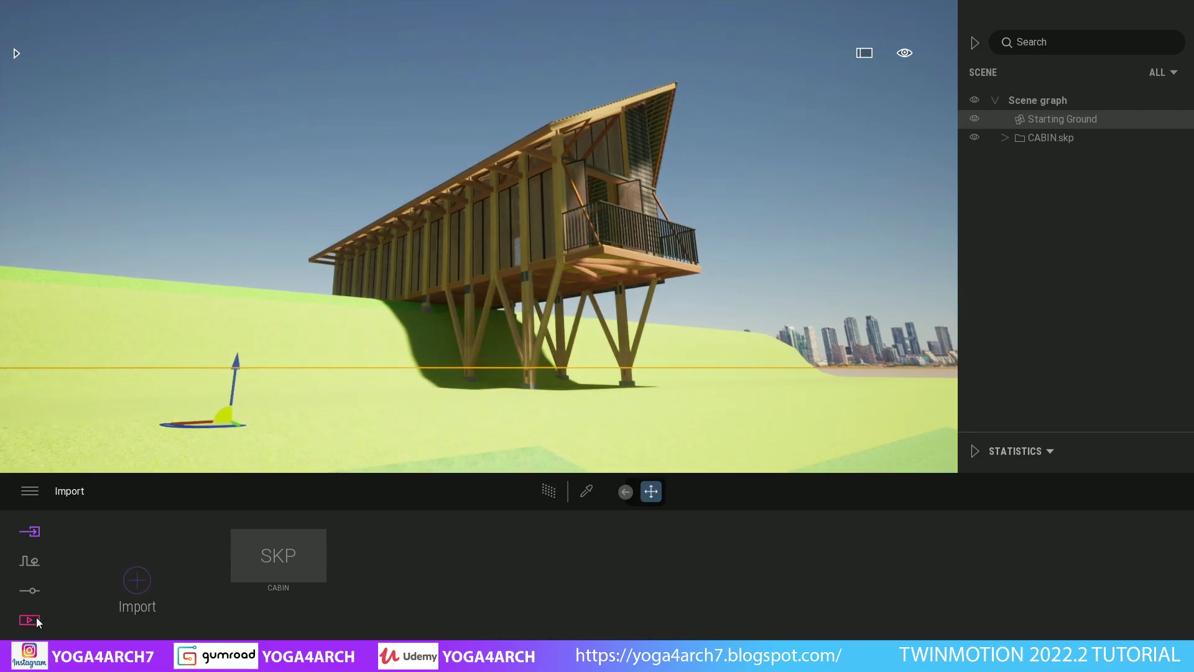
{"action": "left_click", "coordinate": [235, 579]}
{"action": "left_click", "coordinate": [138, 581]}
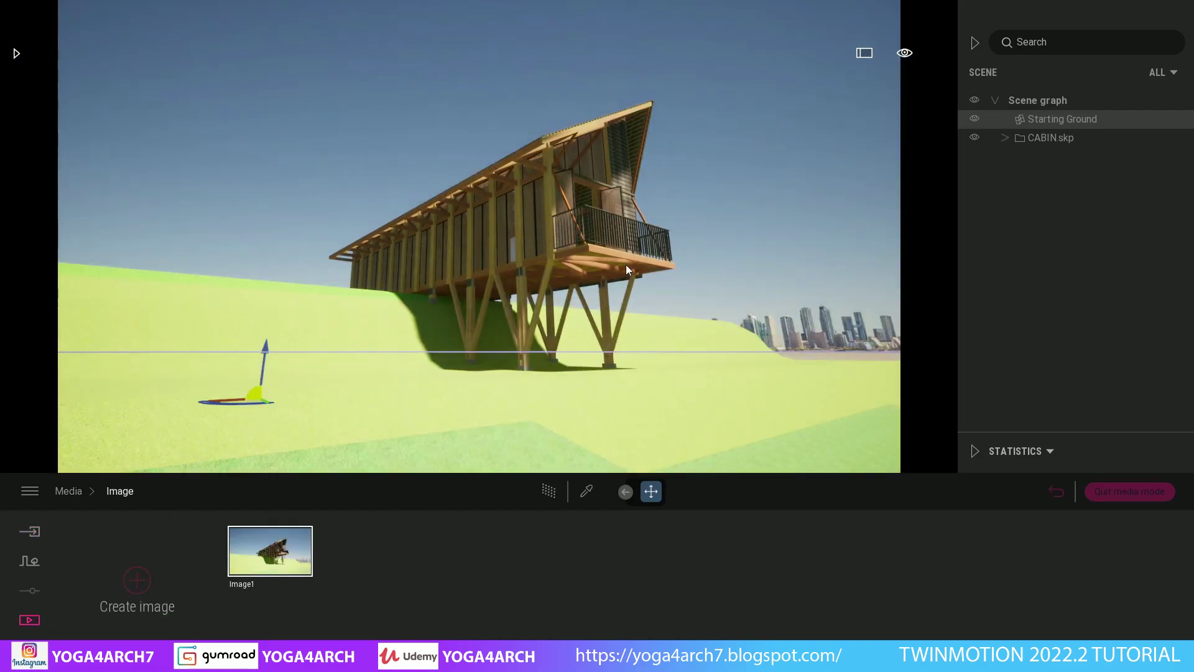
{"action": "scroll", "coordinate": [678, 129], "scroll_direction": "up", "scroll_amount": 5}
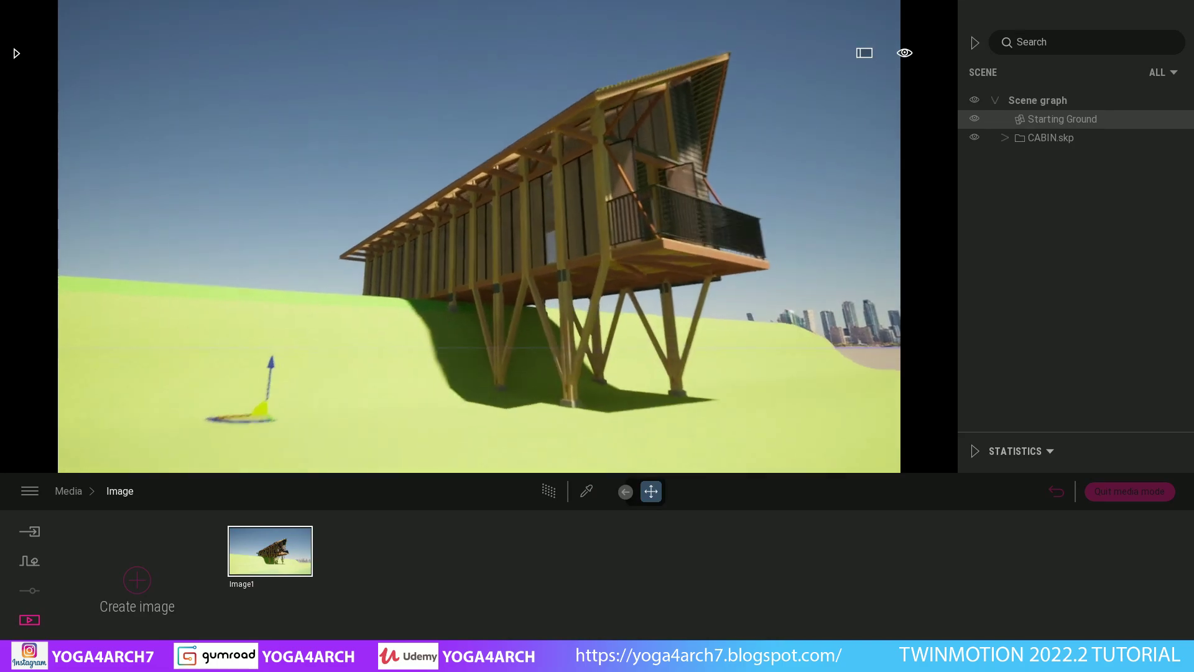
{"action": "right_click_drag", "start_coordinate": [678, 129], "coordinate": [622, 129]}
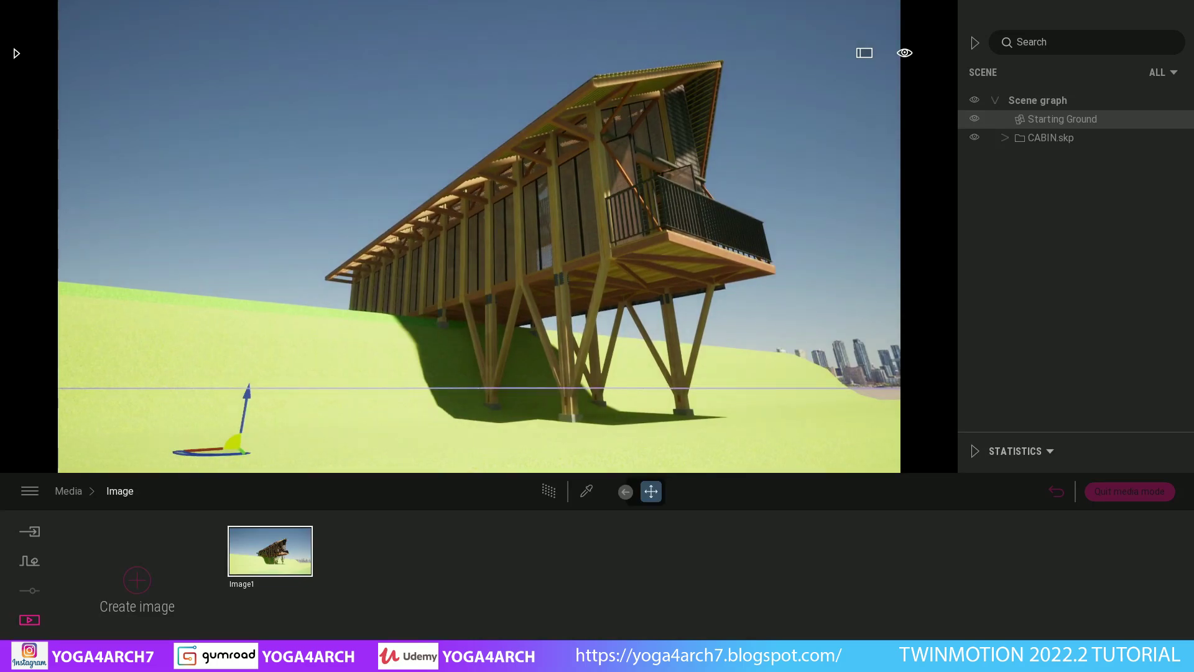
{"action": "left_click", "coordinate": [279, 520]}
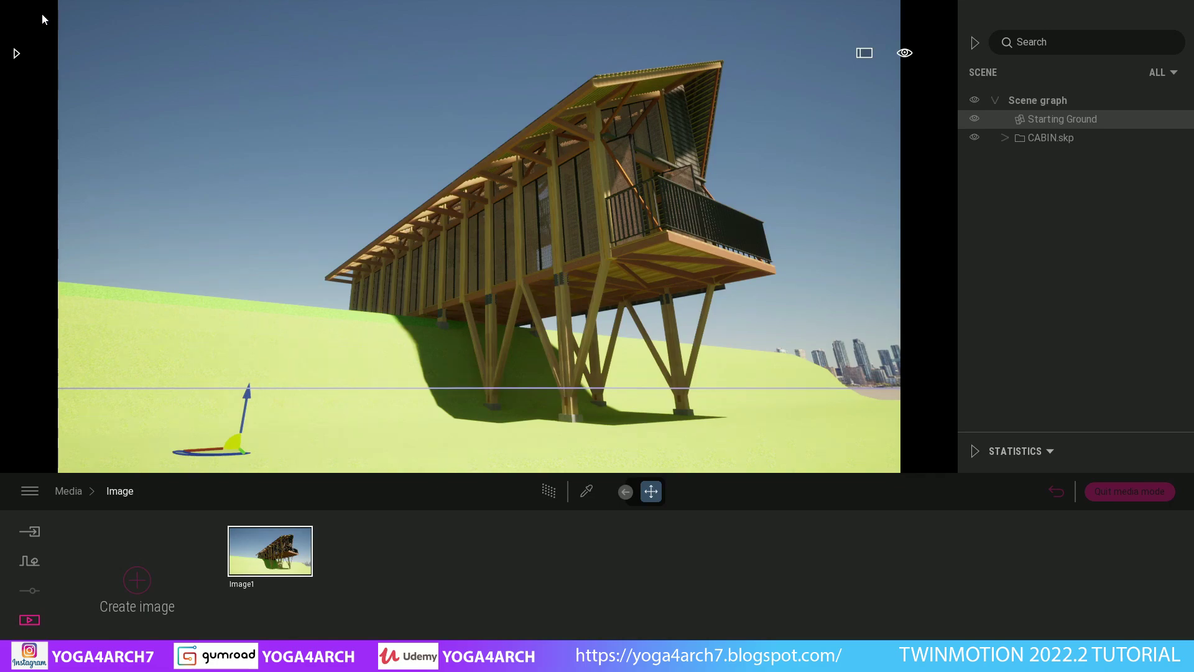
{"action": "left_click", "coordinate": [17, 52]}
{"action": "left_click", "coordinate": [73, 334]}
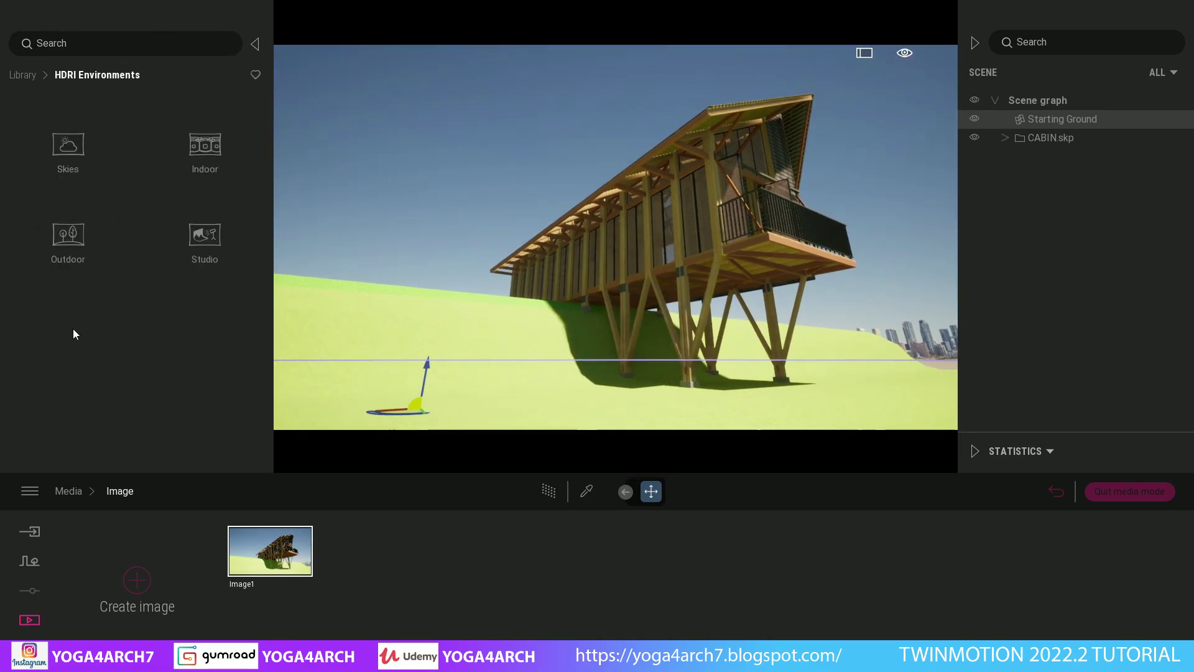
- Apply the Syferfontein 6d Clear HDRI from the Outdoor category to the scene
{"action": "left_click", "coordinate": [69, 246]}
{"action": "mouse_move", "coordinate": [66, 219]}
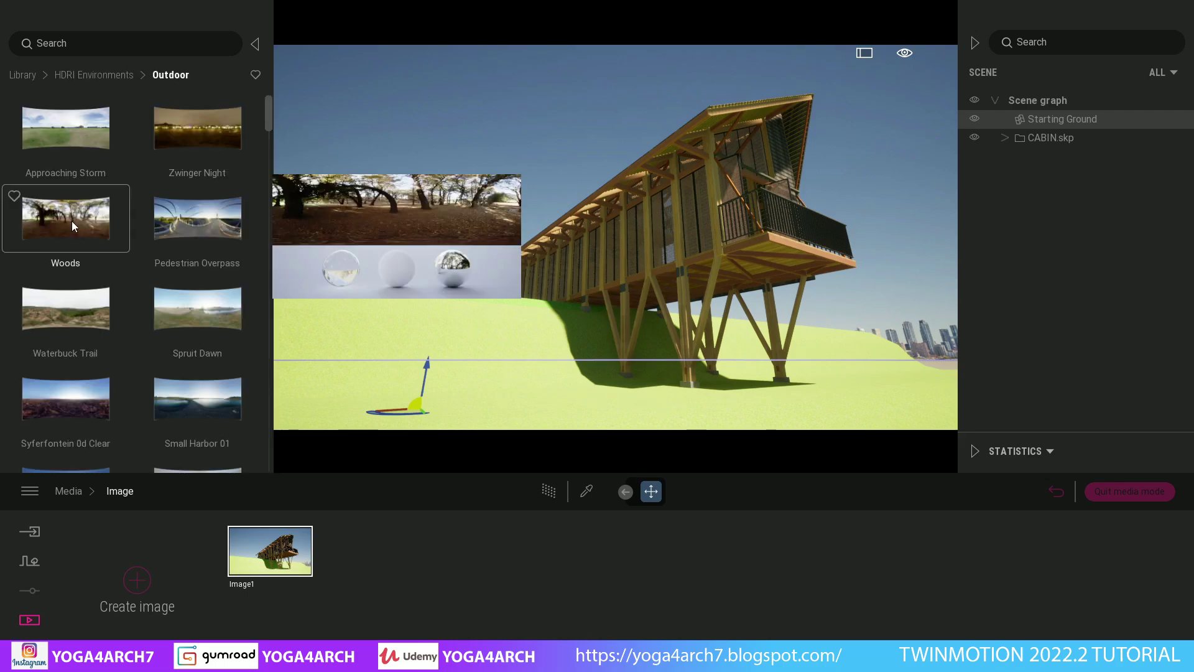
{"action": "scroll", "coordinate": [109, 334], "scroll_direction": "down", "scroll_amount": 1}
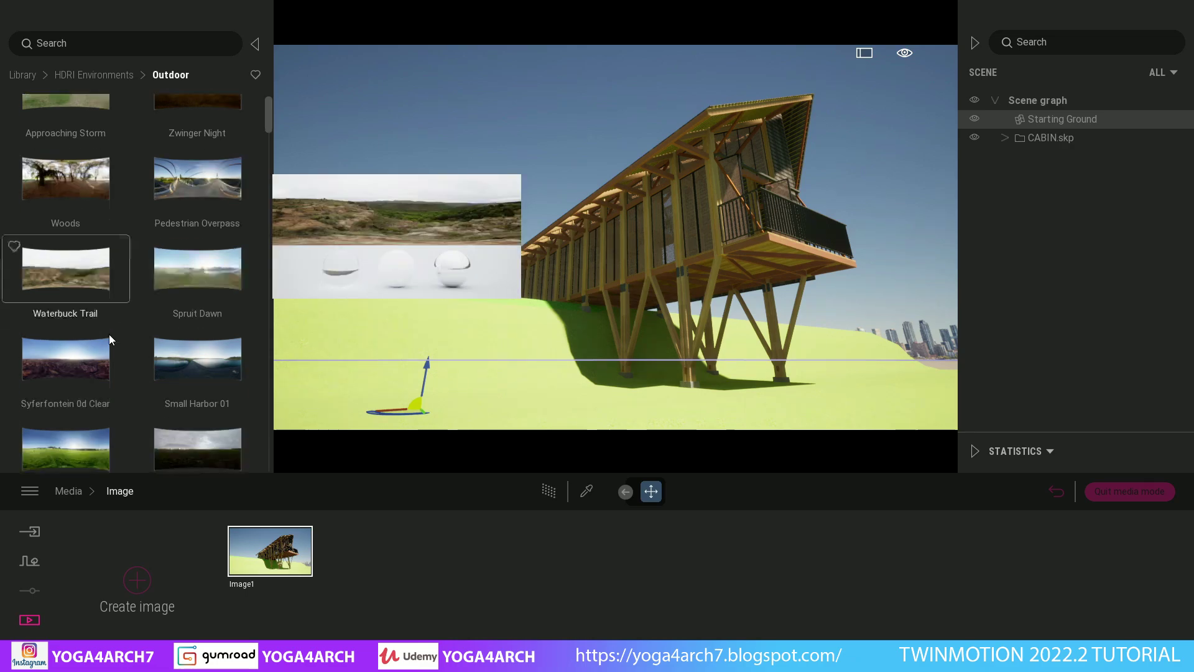
{"action": "scroll", "coordinate": [110, 334], "scroll_direction": "down", "scroll_amount": 1}
{"action": "scroll", "coordinate": [111, 330], "scroll_direction": "down", "scroll_amount": 2}
{"action": "scroll", "coordinate": [108, 327], "scroll_direction": "down", "scroll_amount": 3}
{"action": "scroll", "coordinate": [110, 327], "scroll_direction": "down", "scroll_amount": 2}
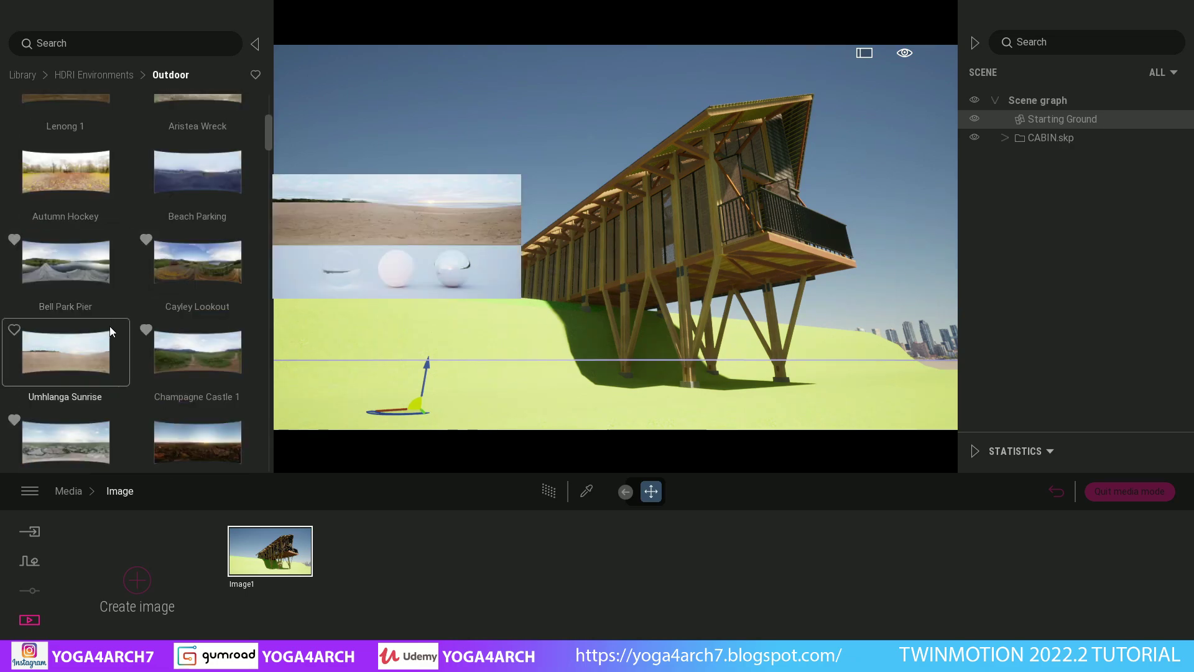
{"action": "scroll", "coordinate": [109, 326], "scroll_direction": "down", "scroll_amount": 2}
{"action": "scroll", "coordinate": [110, 325], "scroll_direction": "down", "scroll_amount": 2}
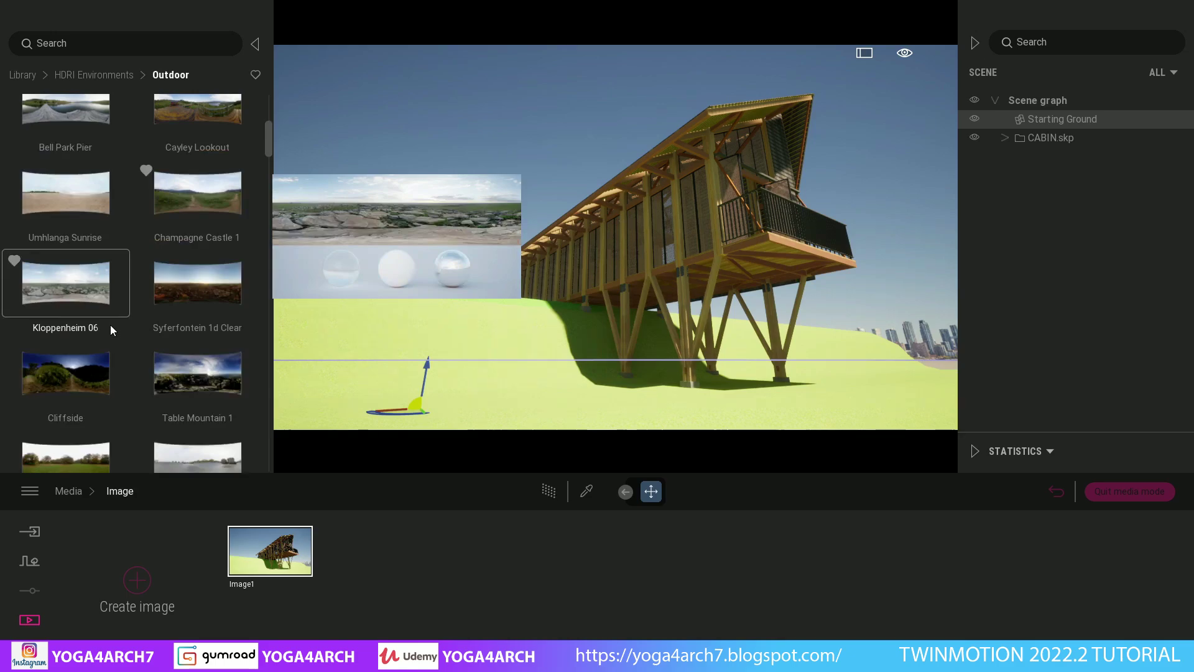
{"action": "scroll", "coordinate": [110, 324], "scroll_direction": "down", "scroll_amount": 2}
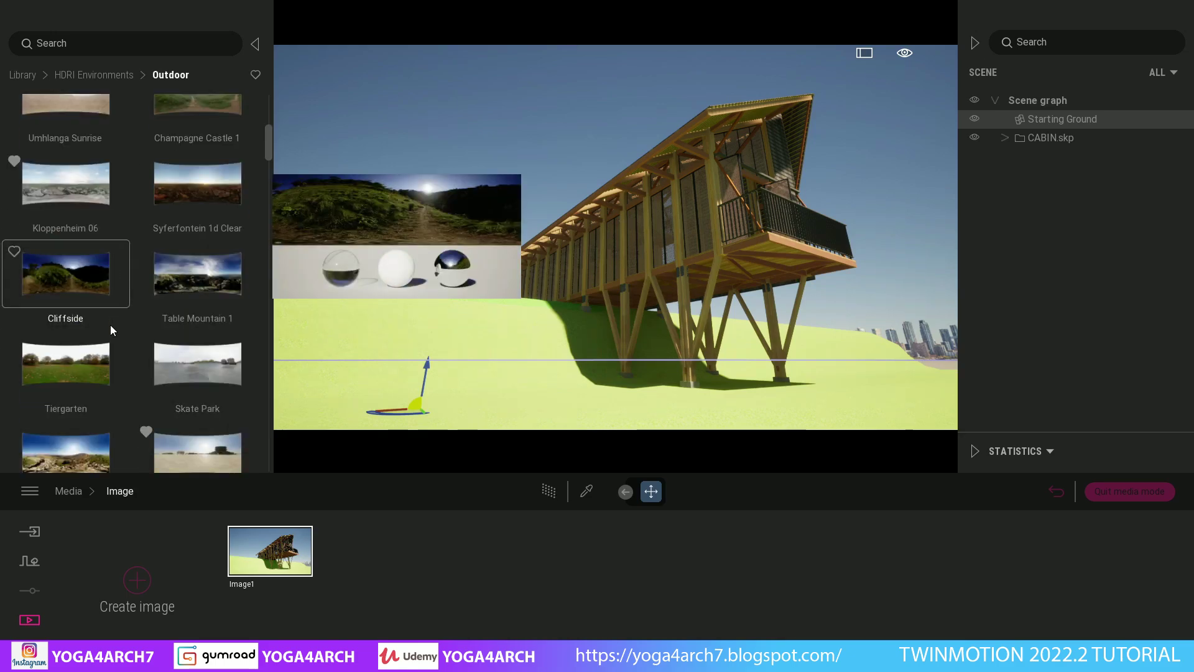
{"action": "scroll", "coordinate": [111, 325], "scroll_direction": "down", "scroll_amount": 2}
{"action": "scroll", "coordinate": [110, 324], "scroll_direction": "down", "scroll_amount": 2}
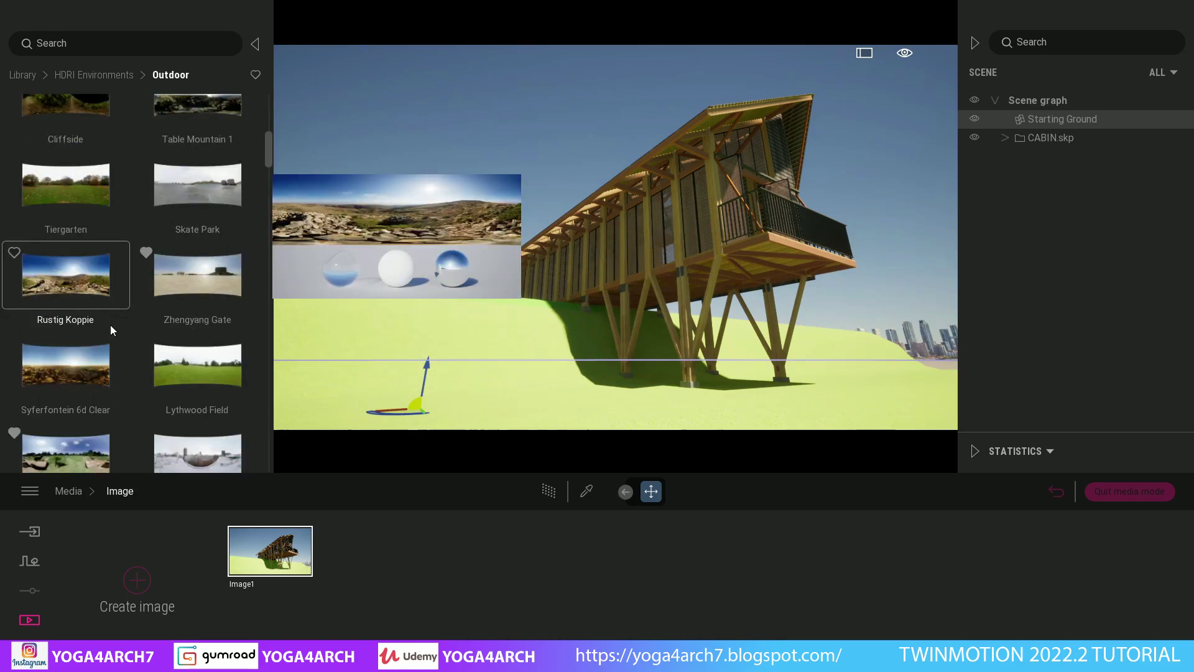
{"action": "scroll", "coordinate": [110, 324], "scroll_direction": "down", "scroll_amount": 1}
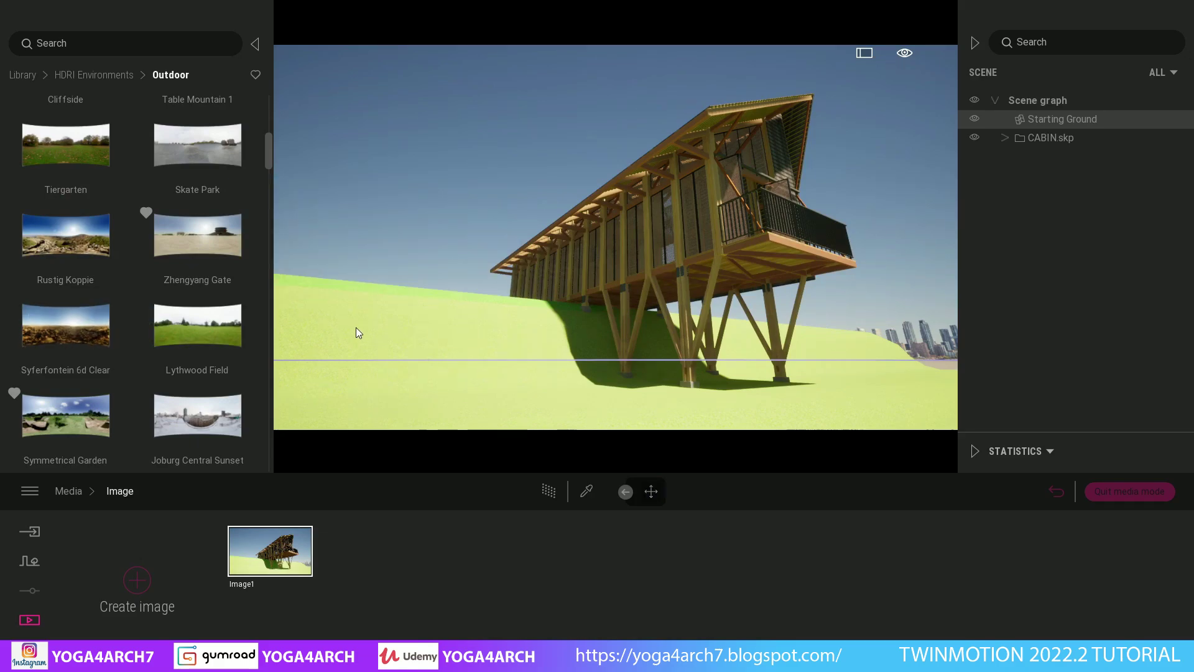
{"action": "left_click_drag", "start_coordinate": [355, 327], "coordinate": [356, 327]}
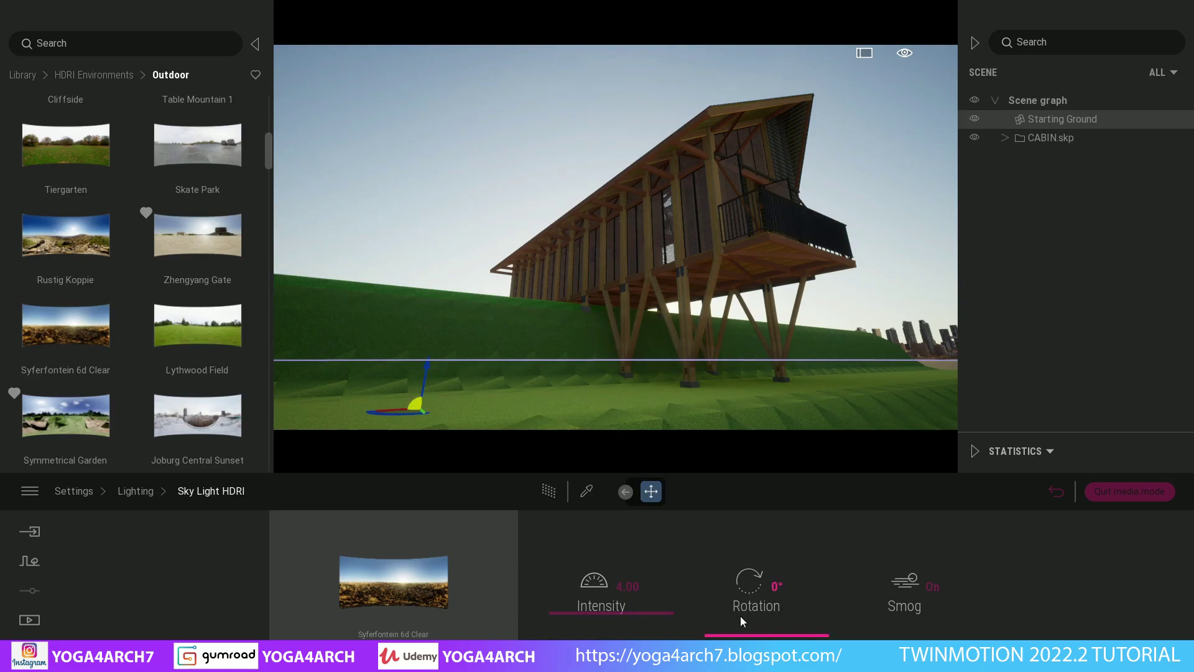
- Rotate the Sky Light HDRI to 100° and adjust the camera angle on the cabin
{"action": "left_click_drag", "start_coordinate": [756, 612], "coordinate": [756, 617]}
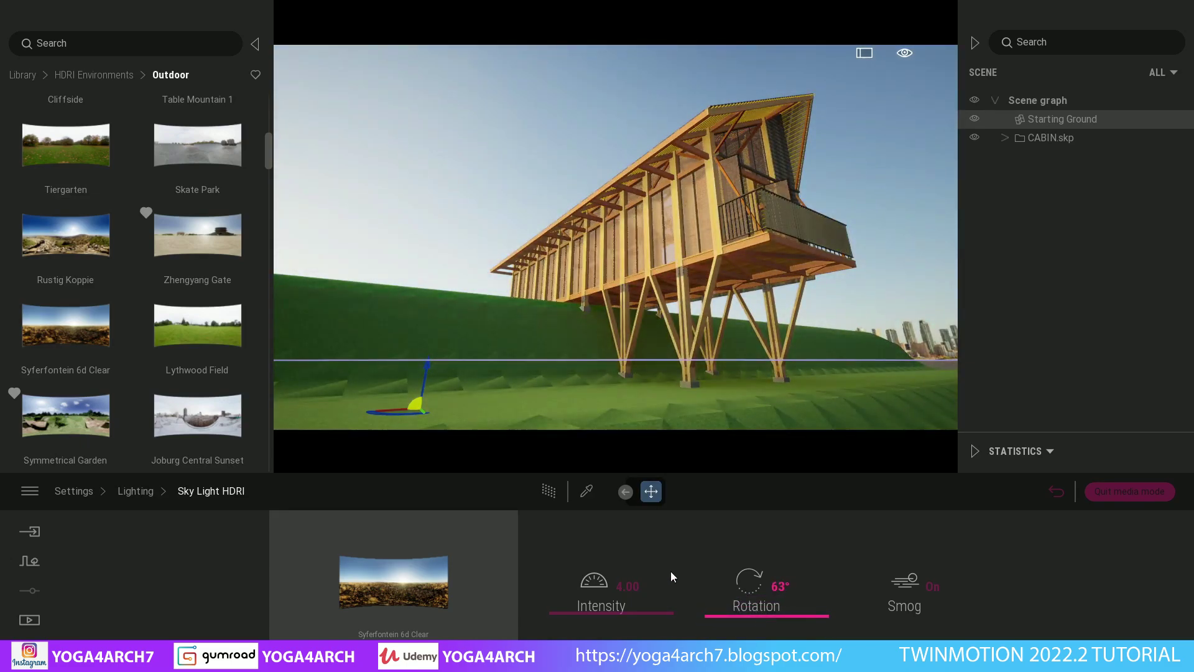
{"action": "left_click", "coordinate": [549, 491]}
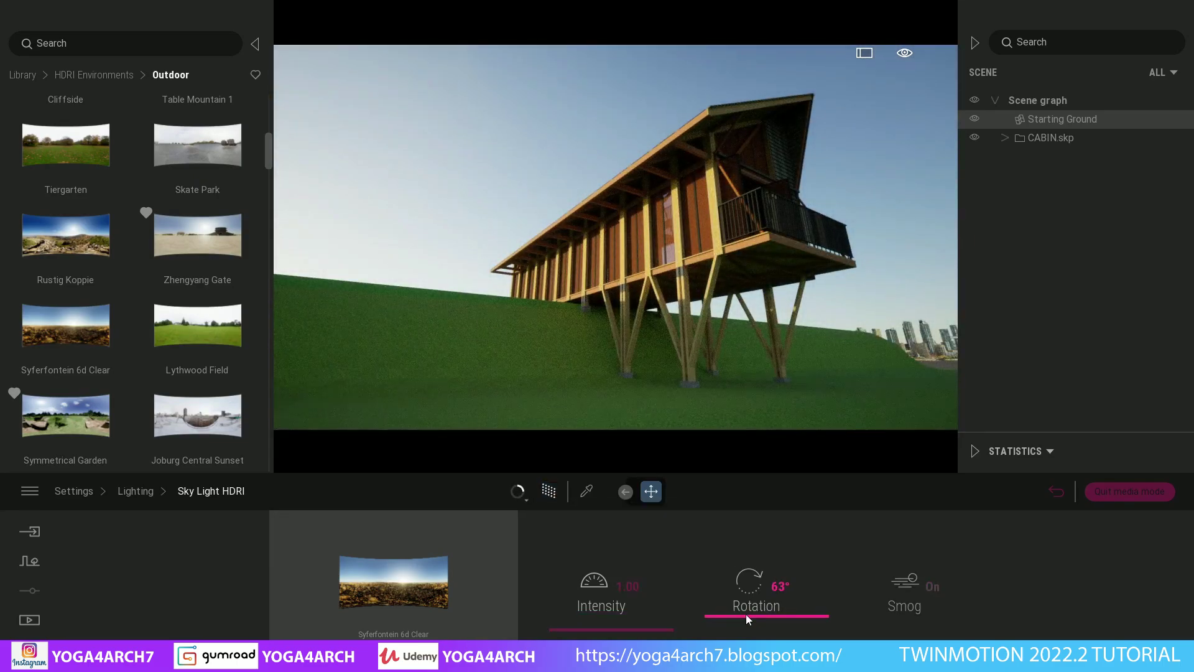
{"action": "mouse_move", "coordinate": [747, 618]}
{"action": "left_mouse_down"}
{"action": "mouse_move", "coordinate": [740, 564]}
{"action": "mouse_move", "coordinate": [720, 567]}
{"action": "mouse_move", "coordinate": [783, 614]}
{"action": "mouse_move", "coordinate": [785, 604]}
{"action": "left_mouse_up"}
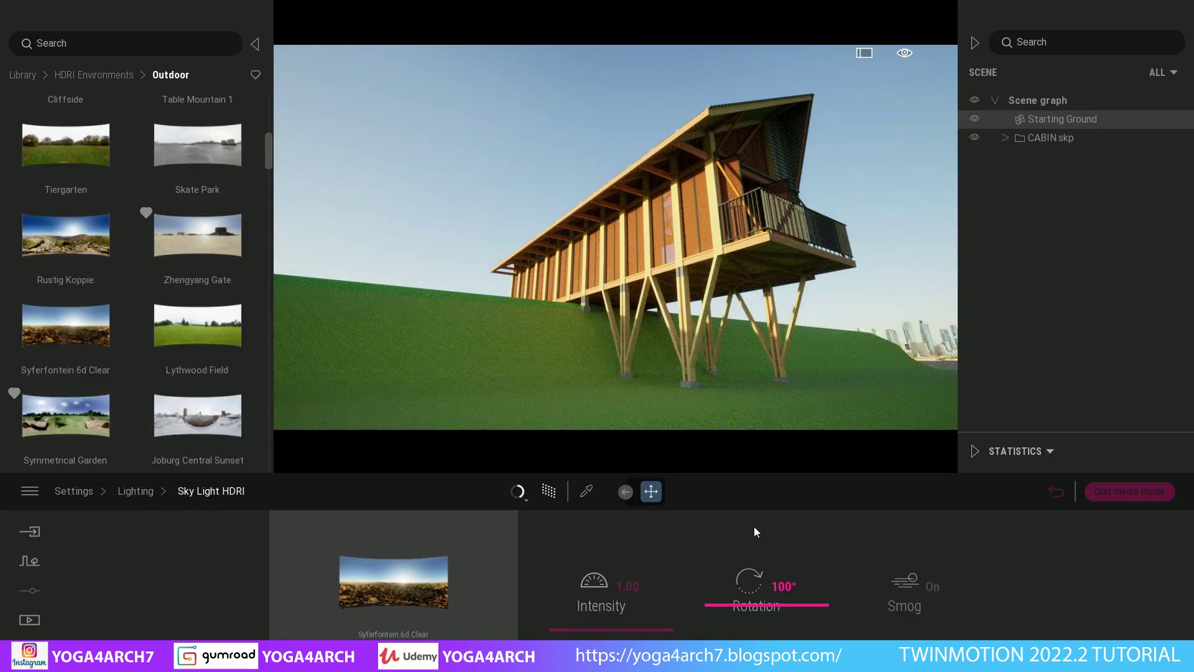
{"action": "left_click_drag", "start_coordinate": [765, 401], "coordinate": [768, 404]}
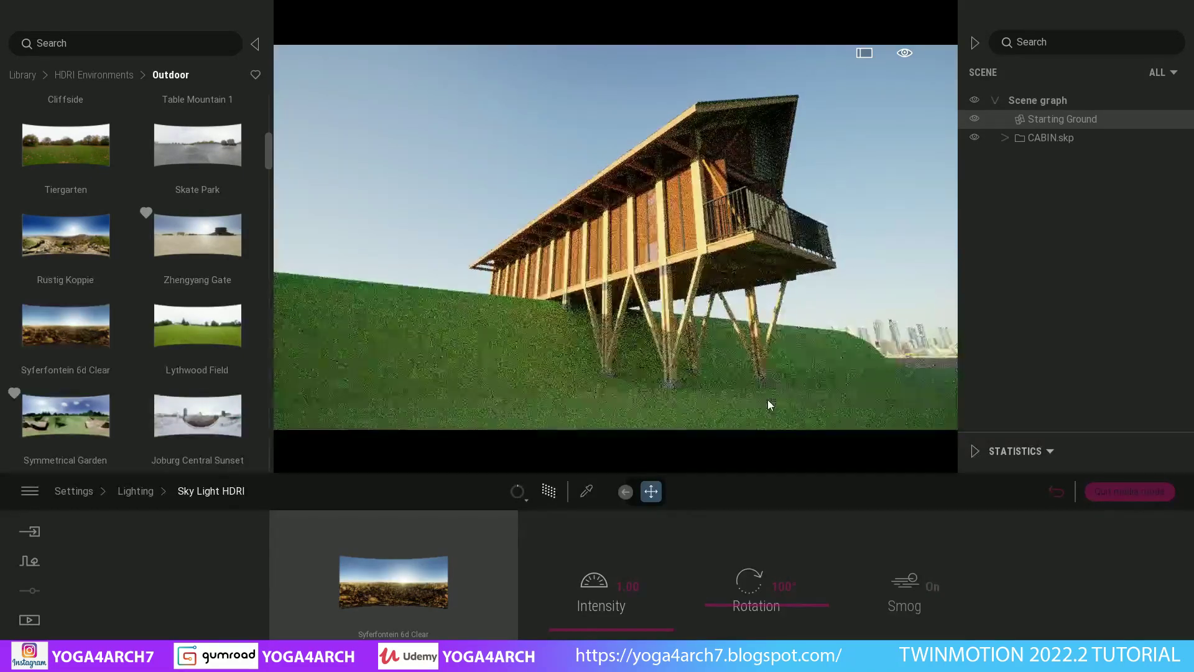
- Set Image1's location background picture to Mountains
{"action": "left_click", "coordinate": [30, 620]}
{"action": "left_click", "coordinate": [234, 579]}
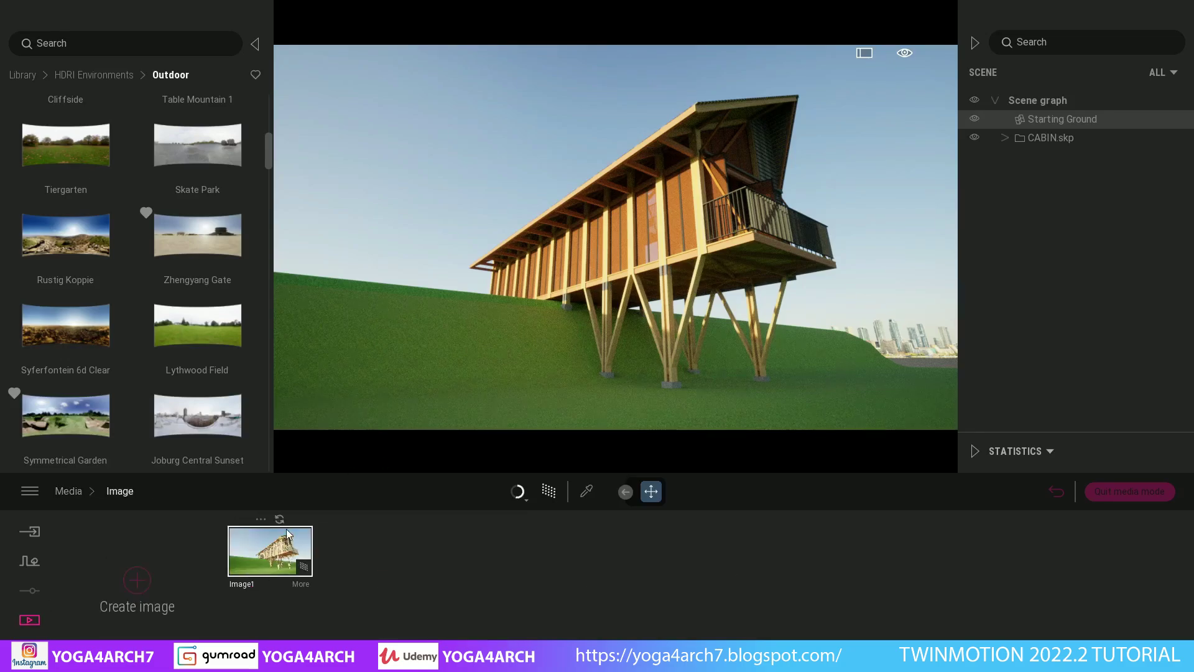
{"action": "left_click", "coordinate": [304, 584]}
{"action": "left_click", "coordinate": [548, 584]}
{"action": "left_click", "coordinate": [1116, 585]}
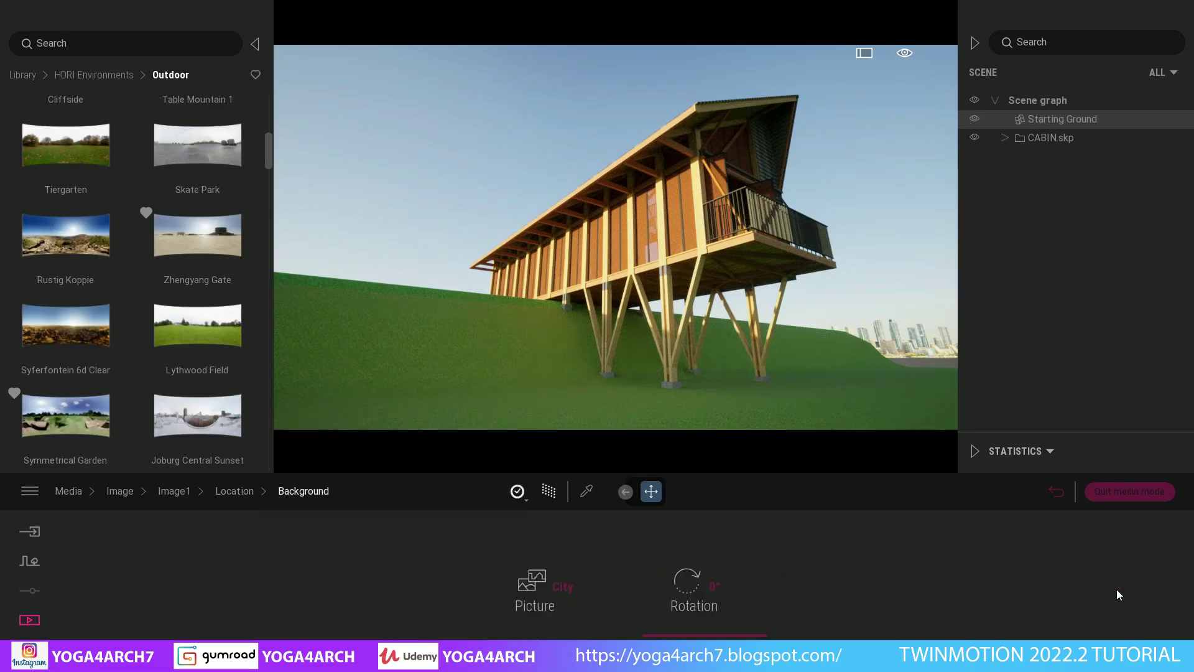
{"action": "left_click", "coordinate": [536, 576]}
{"action": "left_click", "coordinate": [384, 408]}
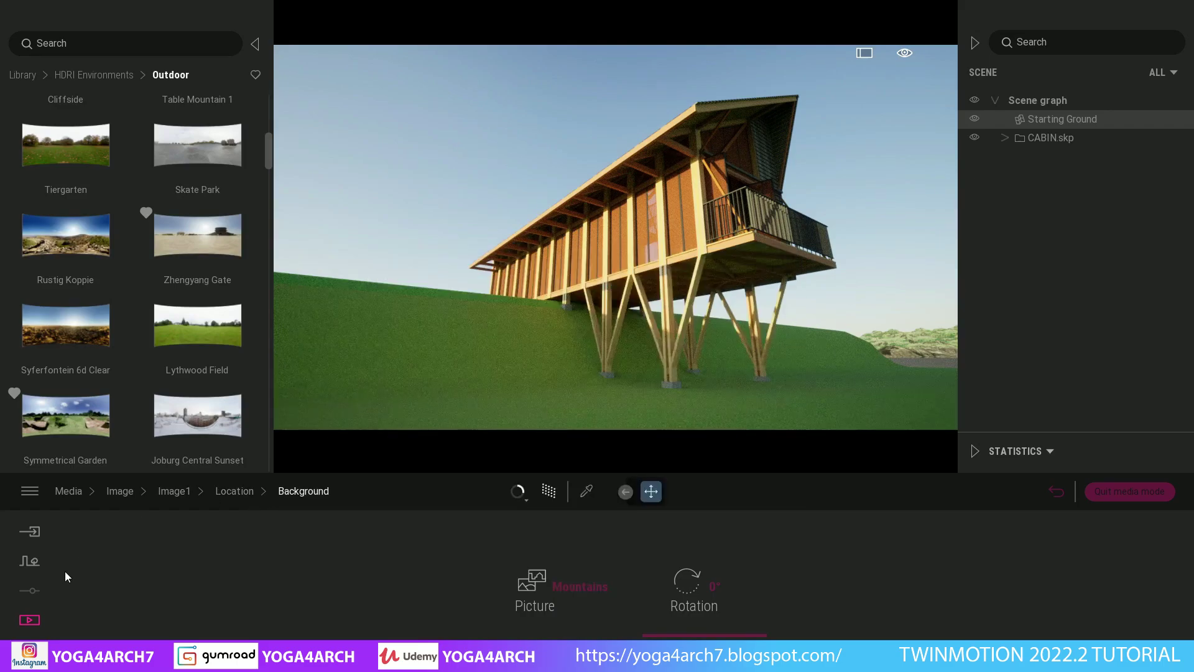
- Isolate the Grass Light Green terrain, zoom to it, and bring up the Context tools
{"action": "left_click", "coordinate": [443, 391]}
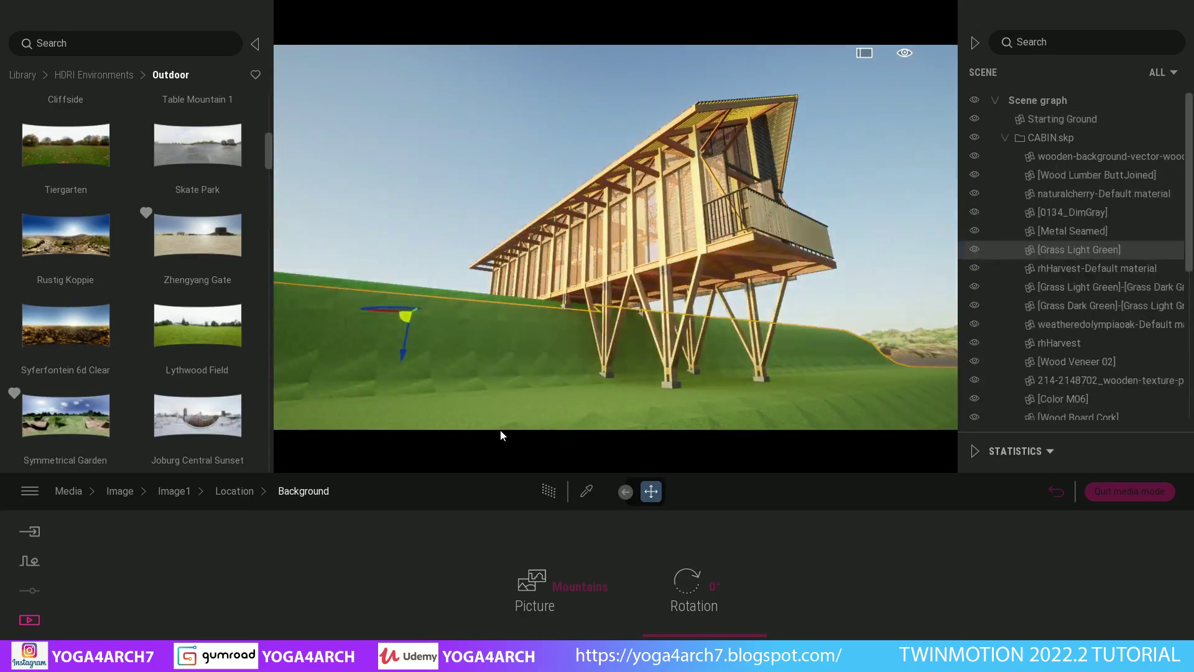
{"action": "left_click", "coordinate": [548, 494]}
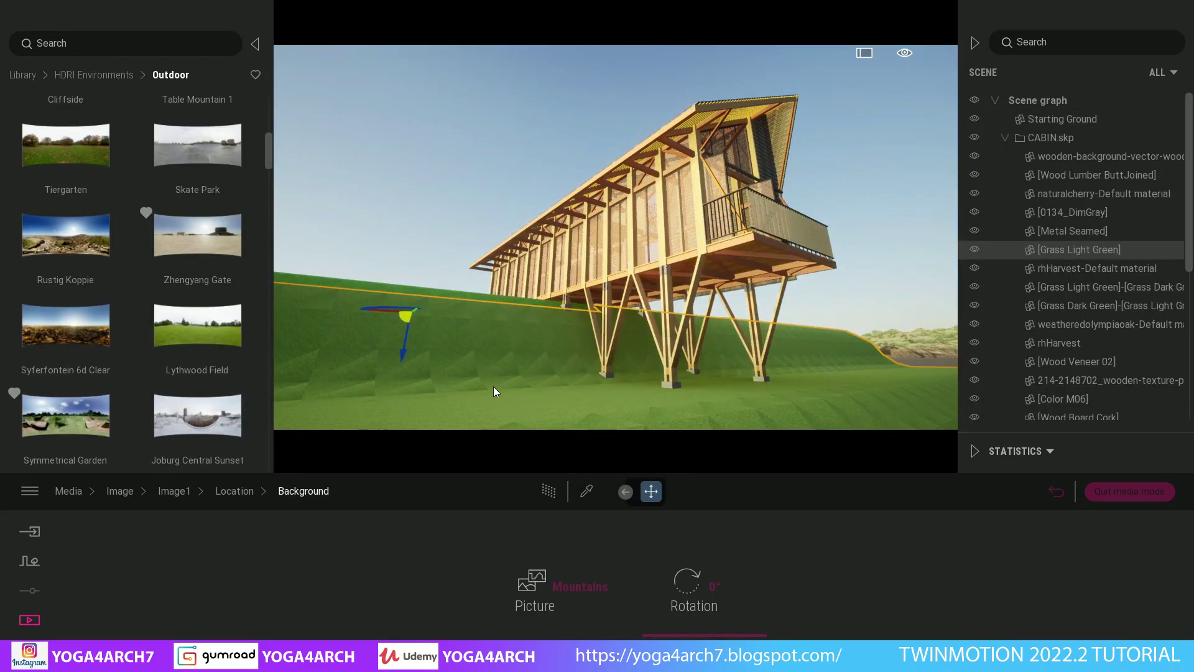
{"action": "left_click", "coordinate": [1155, 248]}
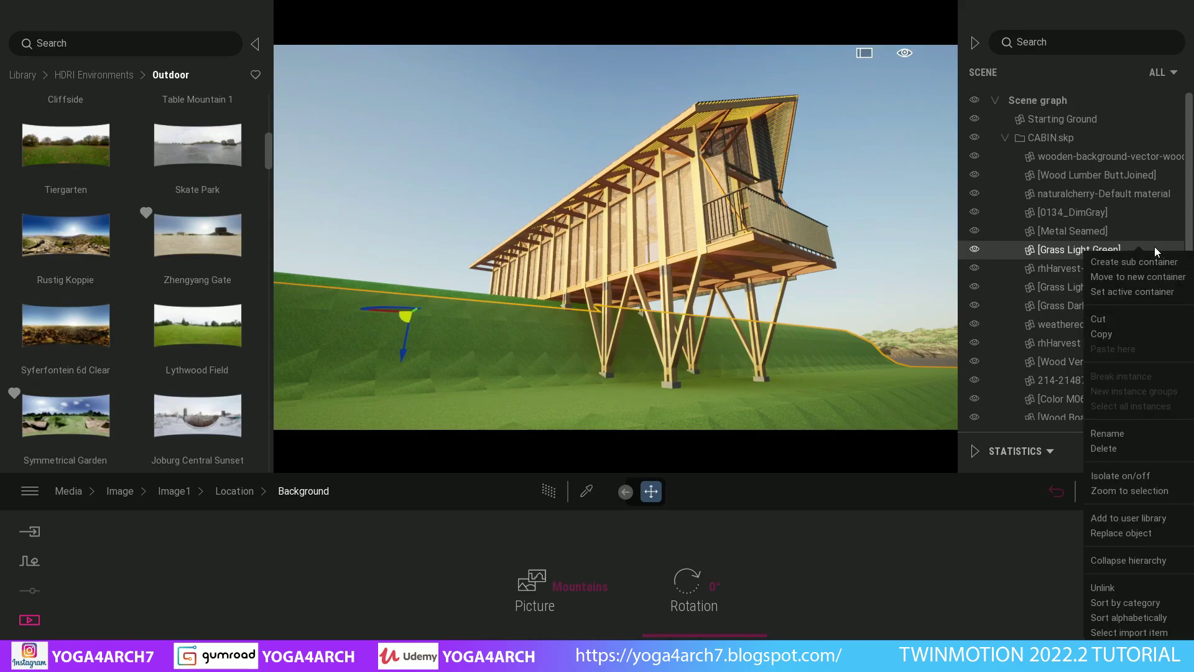
{"action": "left_click", "coordinate": [1114, 476]}
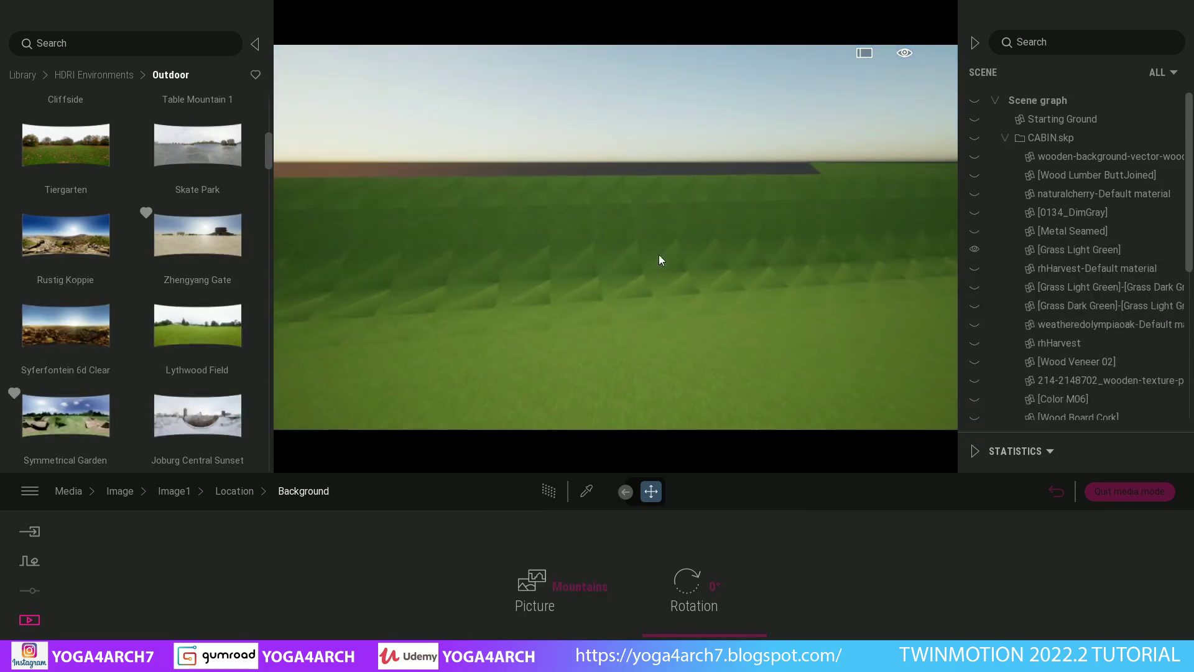
{"action": "left_click_drag", "start_coordinate": [658, 259], "coordinate": [658, 292]}
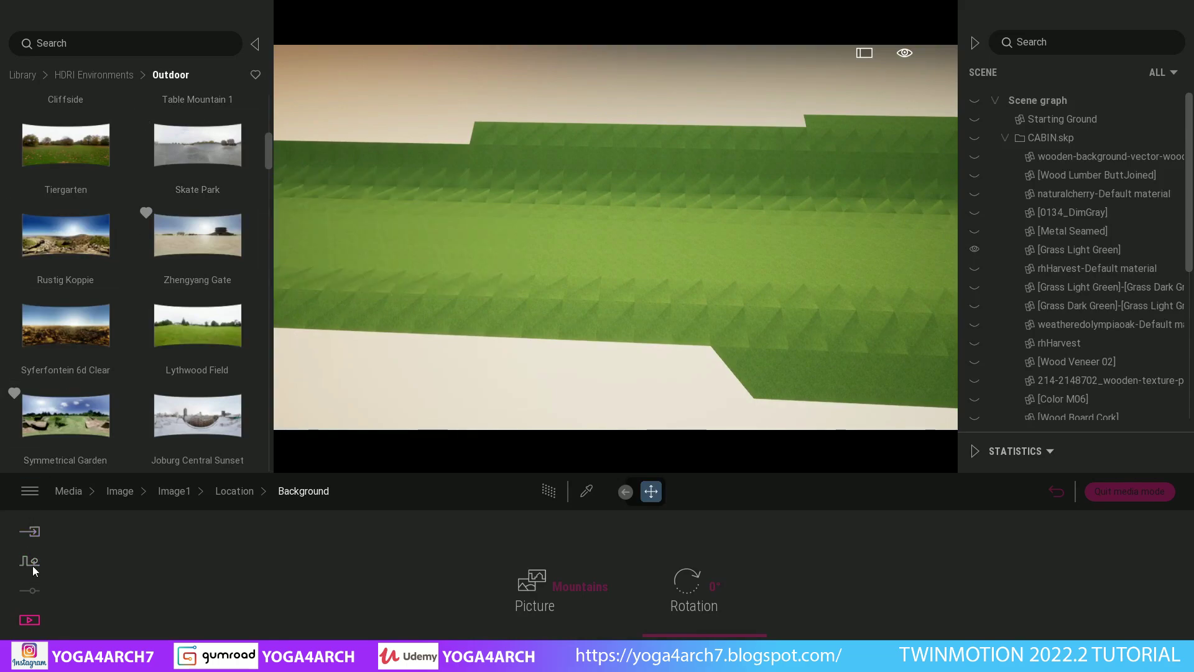
{"action": "left_click", "coordinate": [29, 561]}
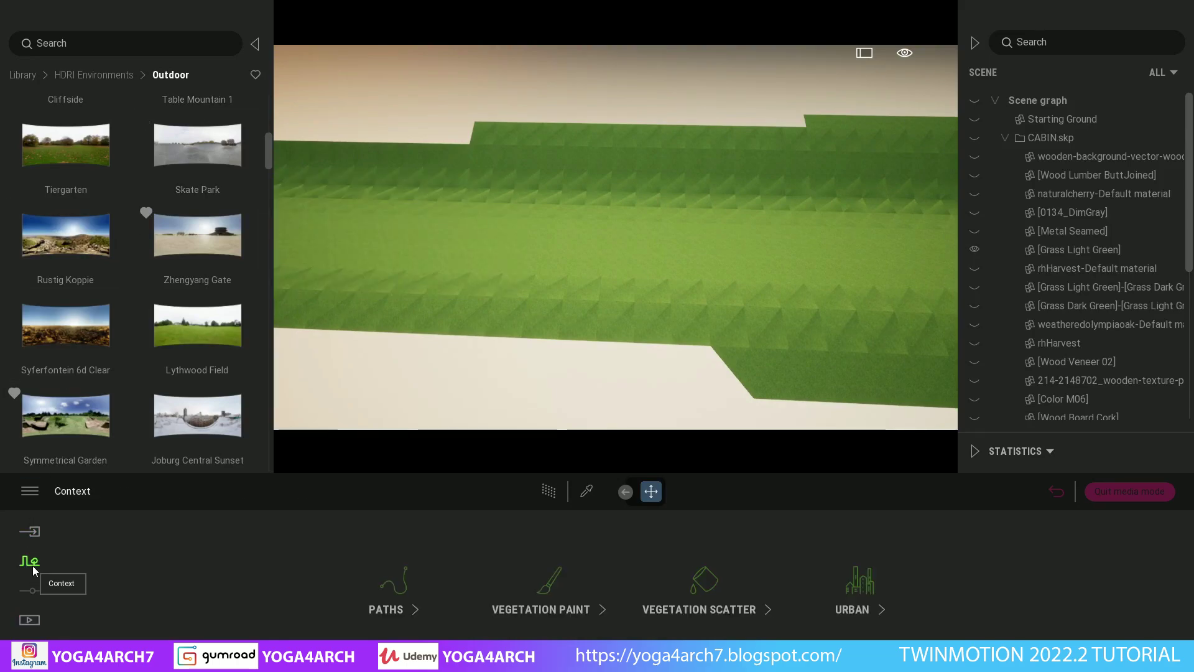
- Add Lawn 01, Long grass 03, Wild Grass 01, Dry Wild Grass 01 and Clovers 01 to vegetation scatter
{"action": "left_click", "coordinate": [700, 582]}
{"action": "scroll", "coordinate": [60, 112], "scroll_direction": "down", "scroll_amount": 1}
{"action": "left_click_drag", "start_coordinate": [60, 112], "coordinate": [155, 560]}
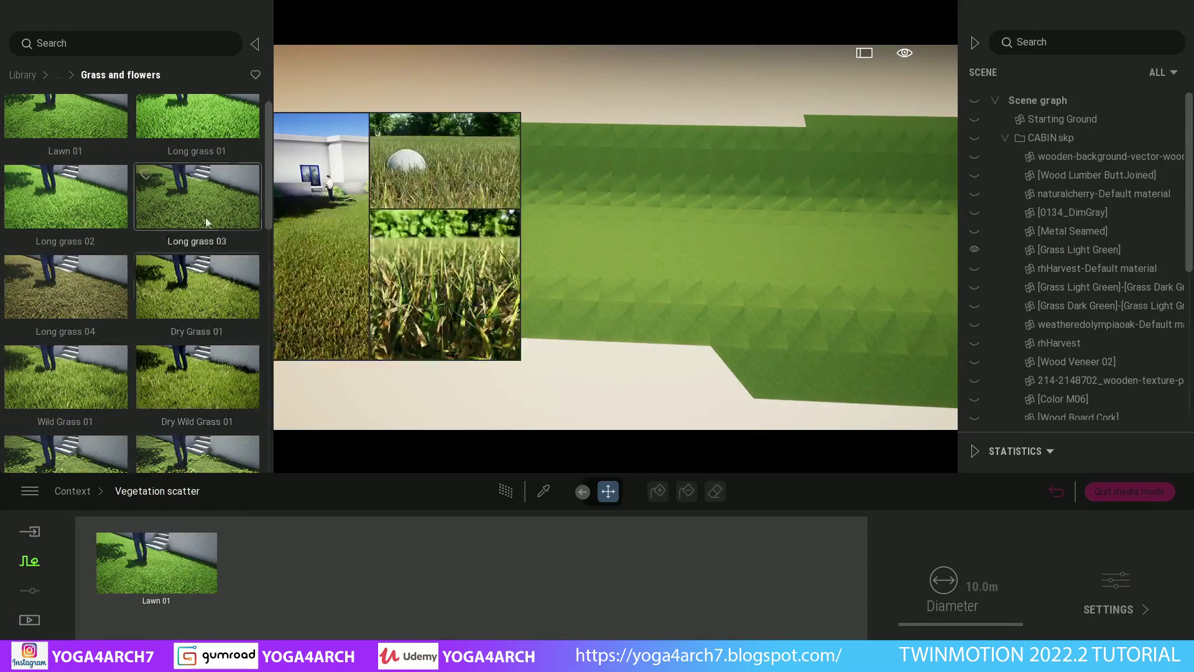
{"action": "left_click_drag", "start_coordinate": [205, 220], "coordinate": [285, 569]}
{"action": "left_click_drag", "start_coordinate": [65, 348], "coordinate": [413, 563]}
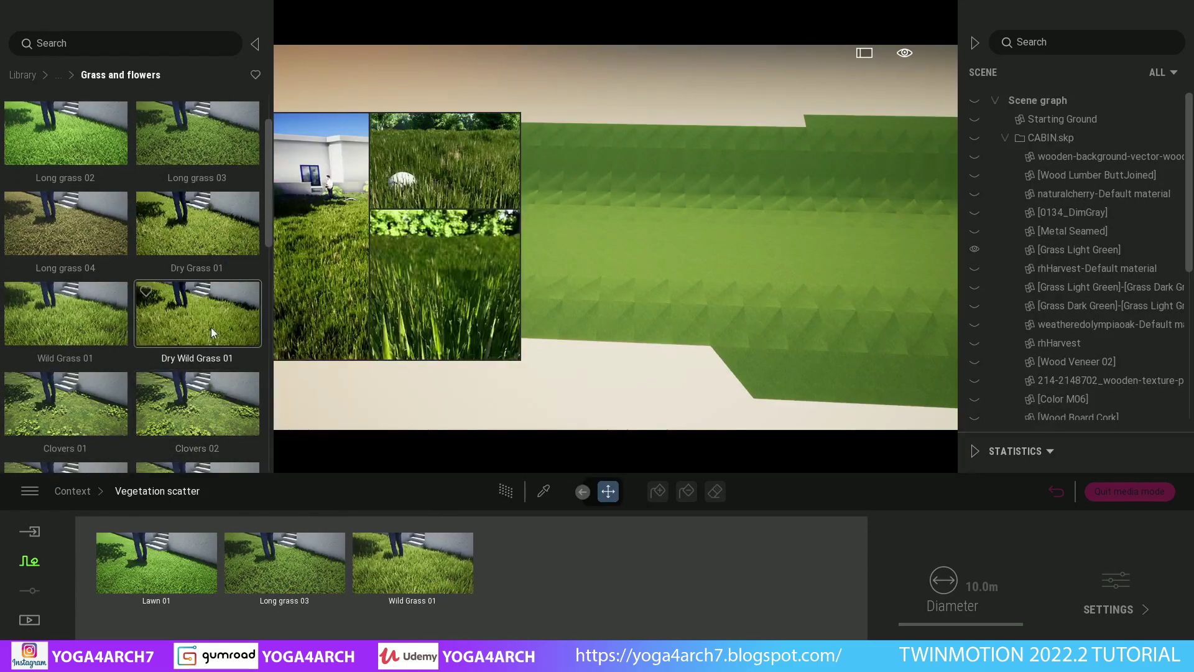
{"action": "scroll", "coordinate": [125, 311], "scroll_direction": "down", "scroll_amount": 1}
{"action": "left_click_drag", "start_coordinate": [197, 283], "coordinate": [540, 563]}
{"action": "left_click_drag", "start_coordinate": [181, 449], "coordinate": [712, 580]}
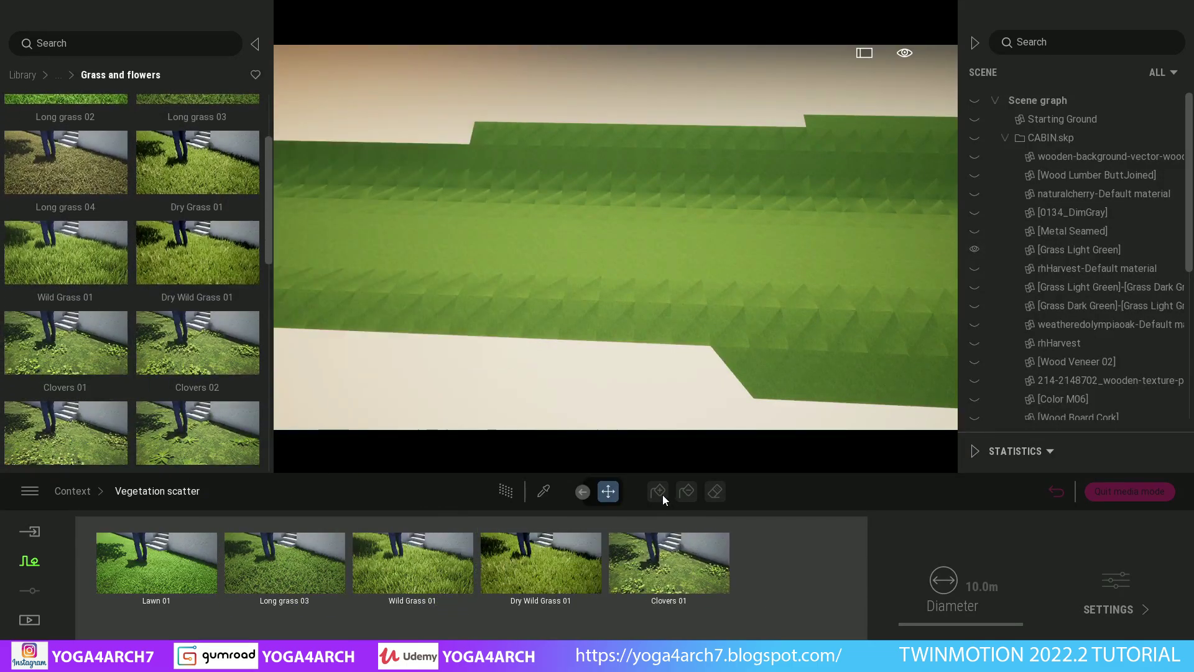
- Select all five grass types and paint Scatter vegetation 1 across the ground
{"action": "left_click", "coordinate": [212, 580]}
{"action": "left_click", "coordinate": [651, 567], "text": "shift"}
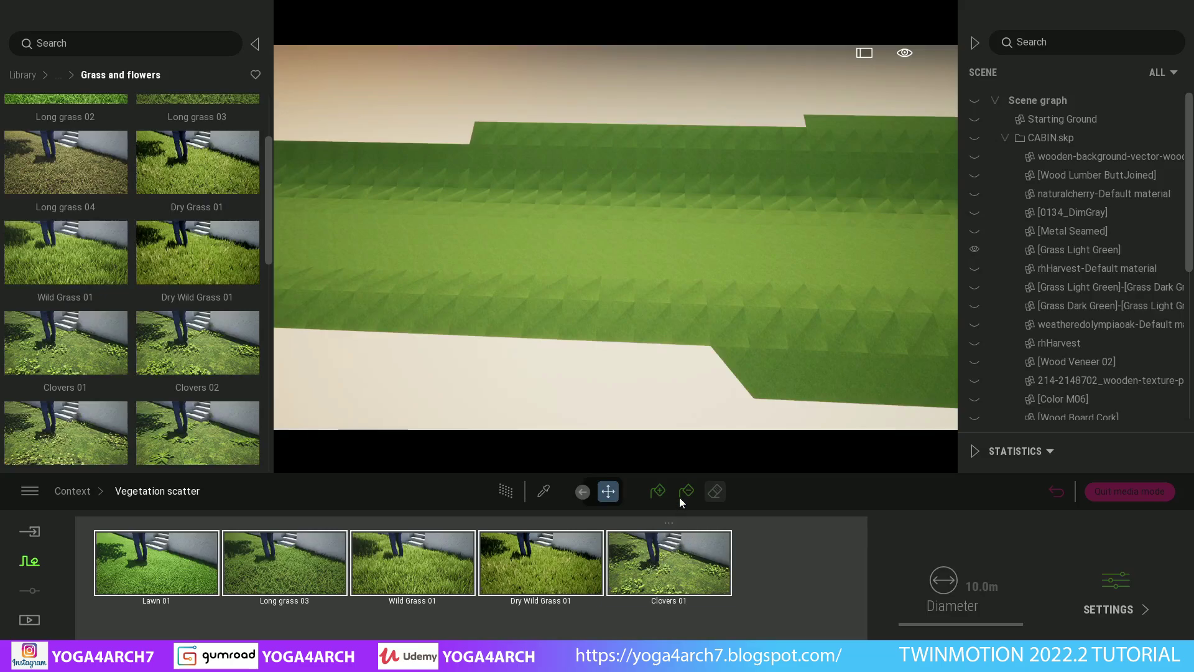
{"action": "left_click", "coordinate": [658, 491]}
{"action": "left_click", "coordinate": [703, 268]}
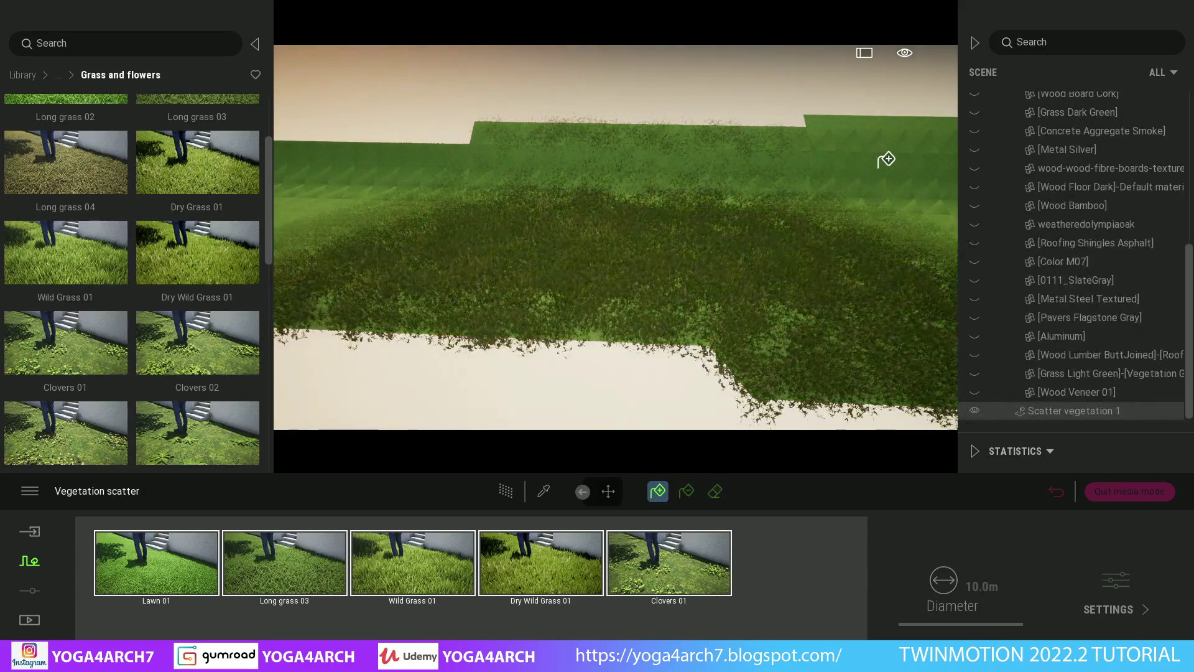
{"action": "mouse_move", "coordinate": [885, 232]}
{"action": "right_mouse_down"}
{"action": "mouse_move", "coordinate": [809, 249]}
{"action": "mouse_move", "coordinate": [792, 280]}
{"action": "right_mouse_up"}
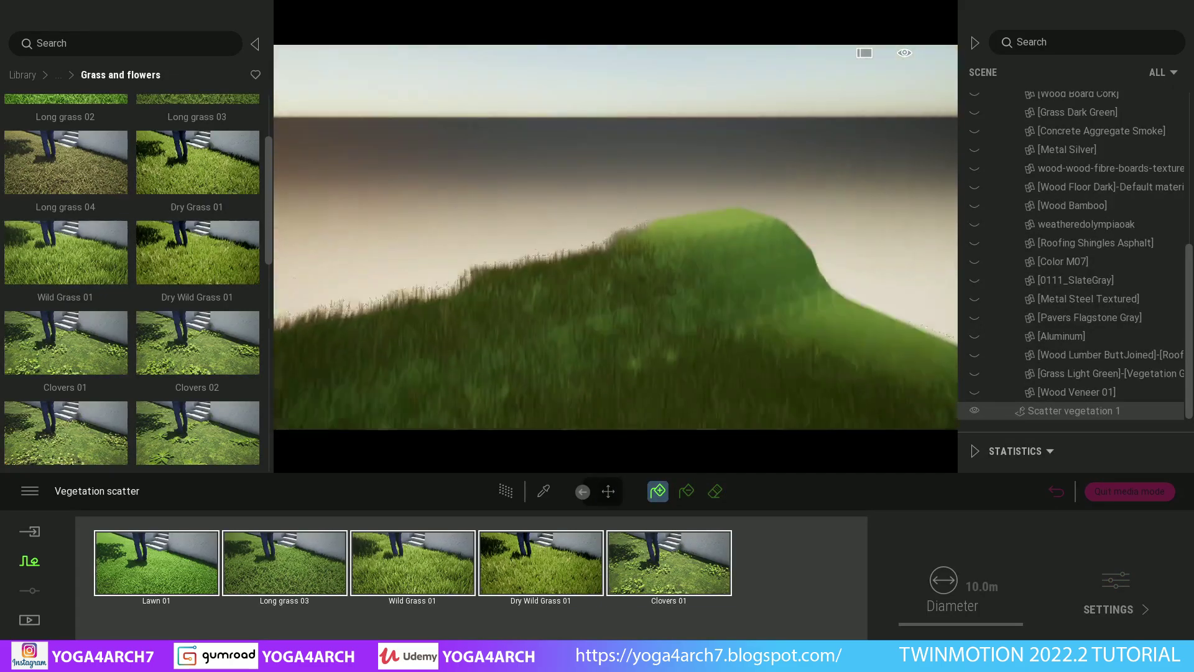
{"action": "key", "text": "Escape"}
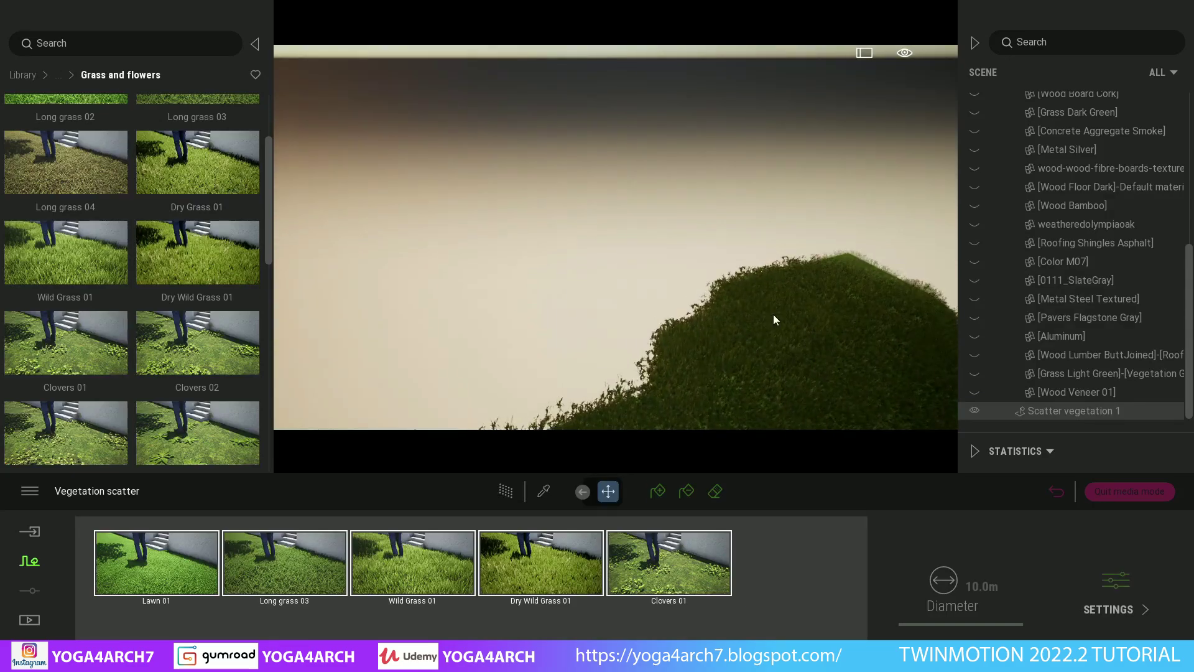
{"action": "right_click_drag", "start_coordinate": [688, 235], "coordinate": [659, 280]}
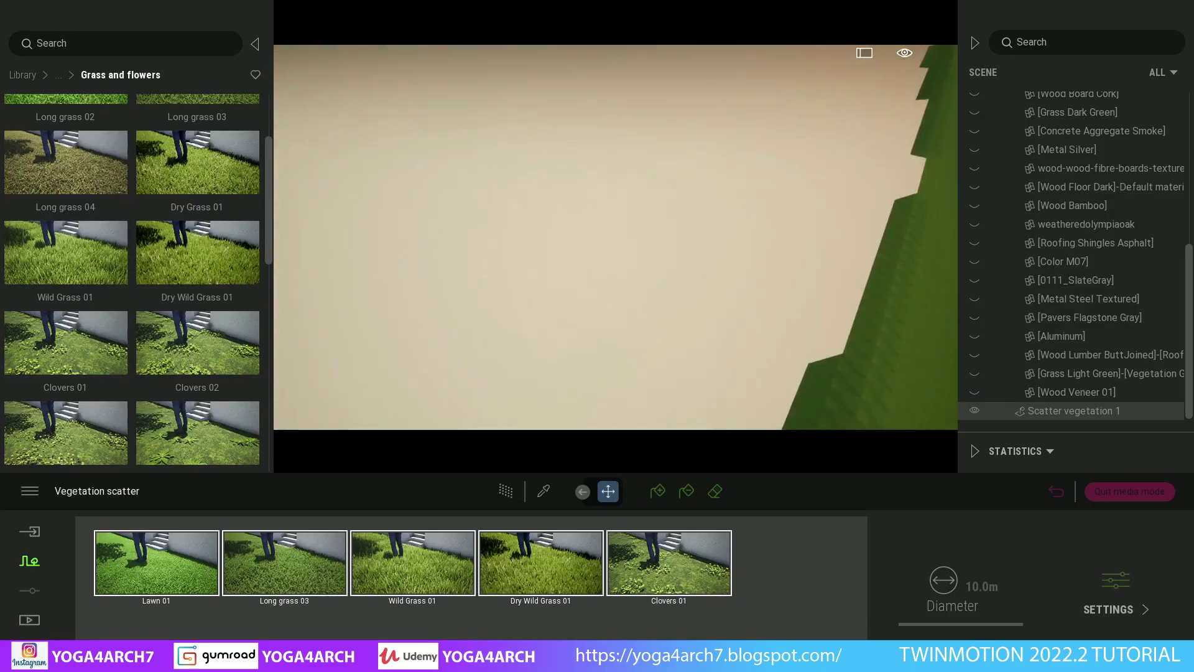
{"action": "right_click_drag", "start_coordinate": [615, 237], "coordinate": [647, 249]}
{"action": "scroll", "coordinate": [669, 274], "scroll_direction": "down", "scroll_amount": 5}
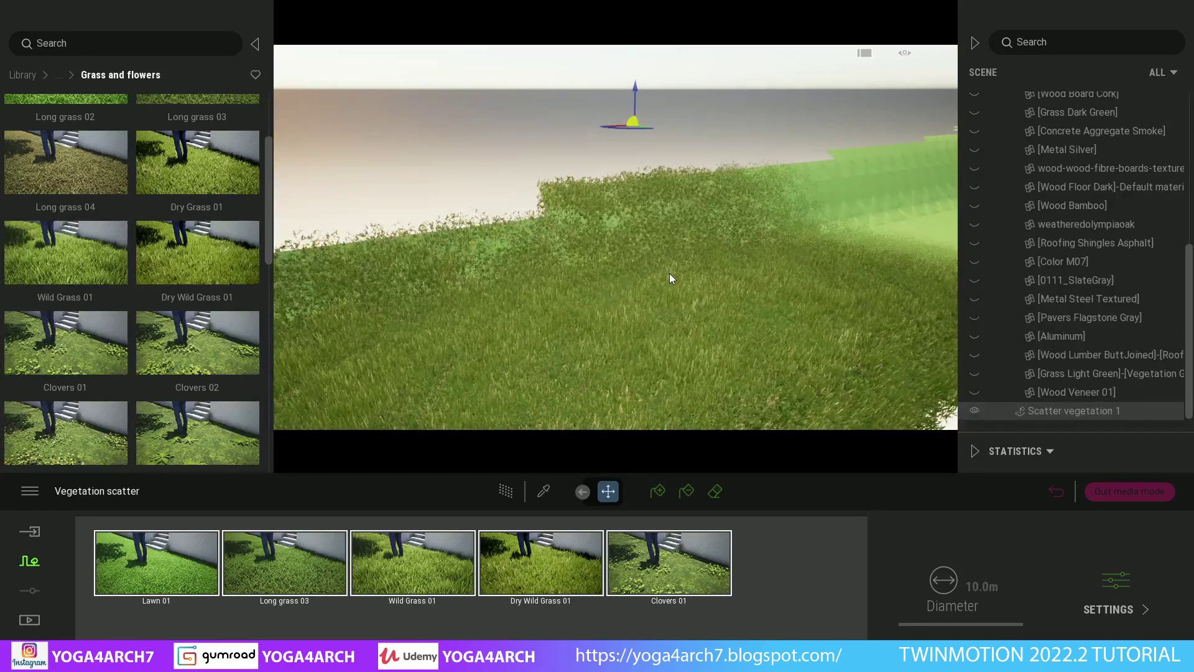
- Unhide all objects so the cabin reappears among the grass
{"action": "right_click", "coordinate": [1133, 411]}
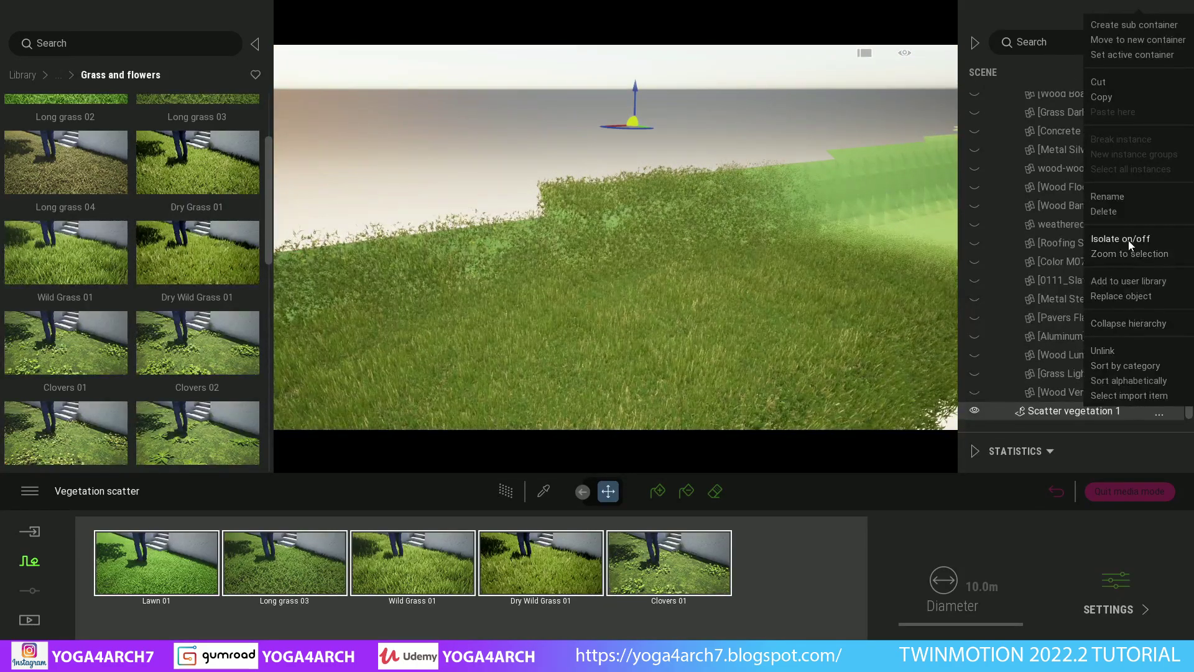
{"action": "left_click", "coordinate": [1154, 239]}
{"action": "left_click_drag", "start_coordinate": [574, 311], "coordinate": [574, 317]}
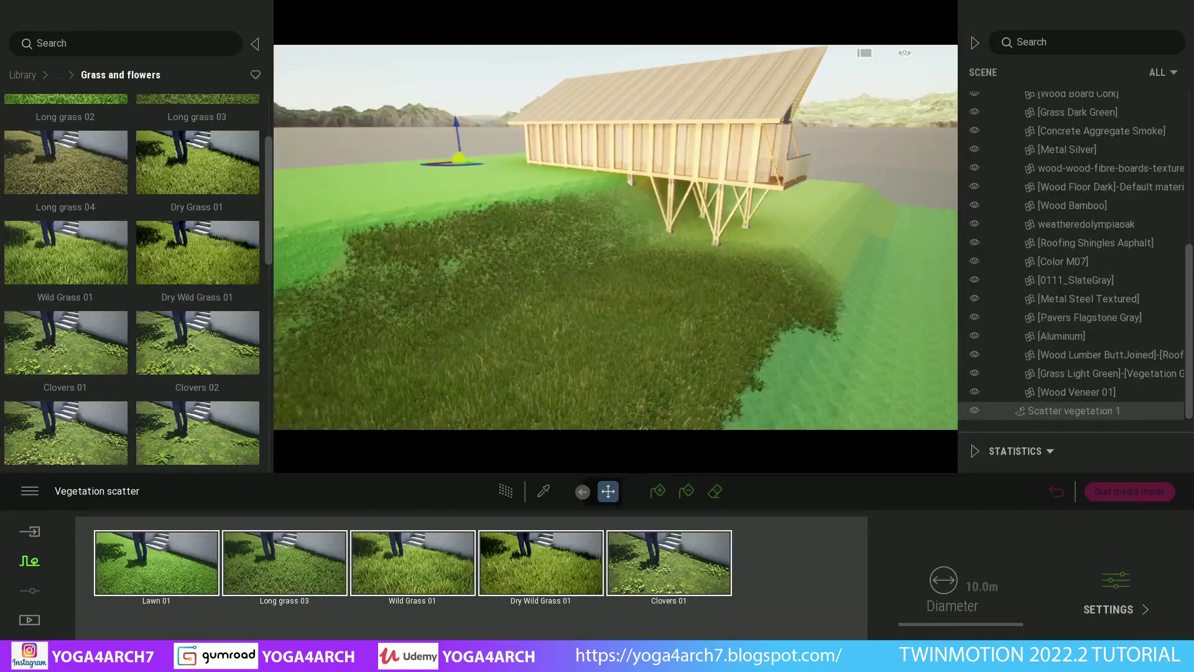
- Select and isolate the Grass Dark Green ground
{"action": "left_click", "coordinate": [487, 197]}
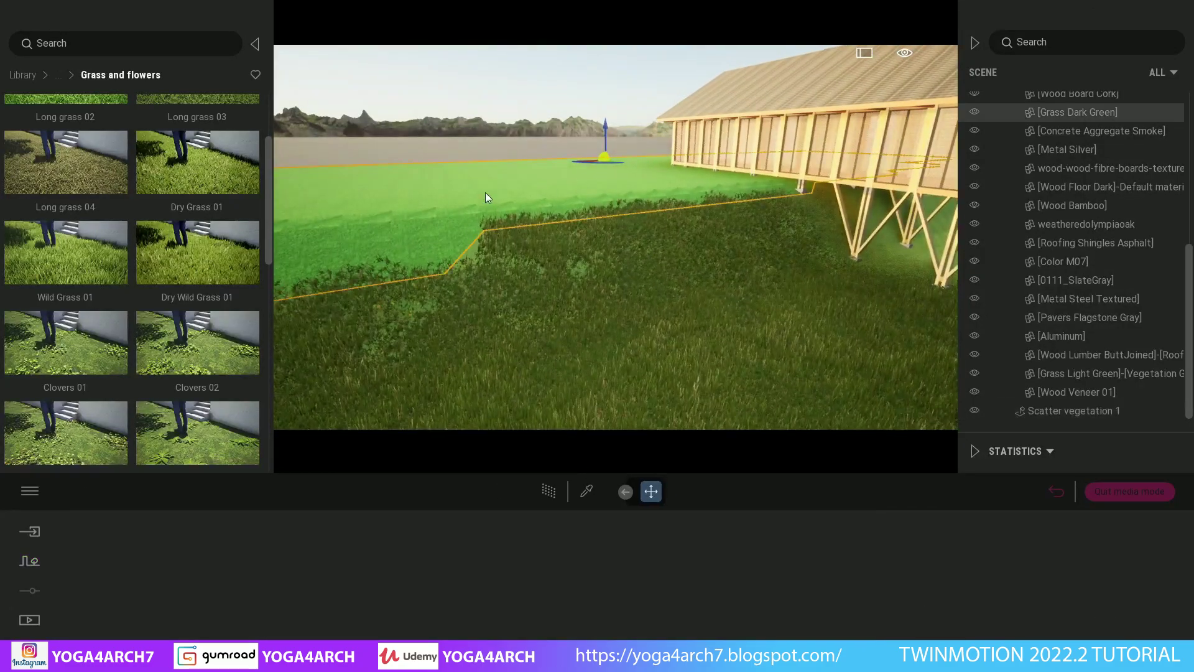
{"action": "right_click", "coordinate": [1133, 115]}
{"action": "left_click", "coordinate": [1115, 344]}
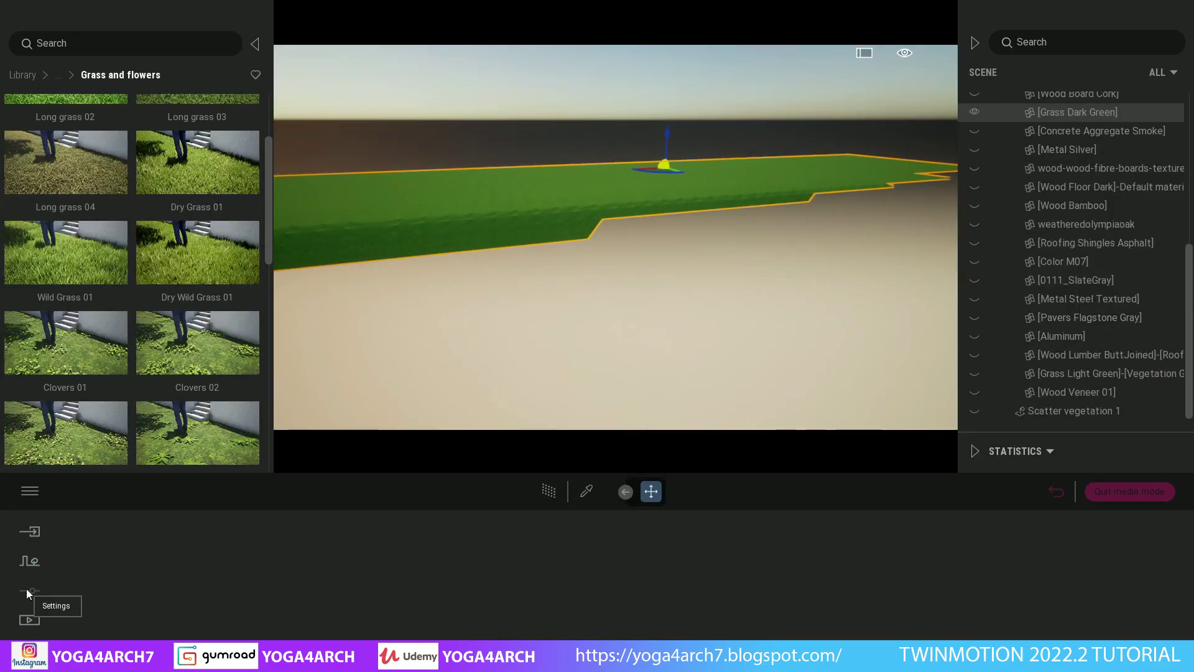
- Scatter Dry Wild Grass 01, Long grass 03, Long grass 02 and Wild Grass 01 onto it
{"action": "left_click", "coordinate": [31, 560]}
{"action": "left_click", "coordinate": [703, 573]}
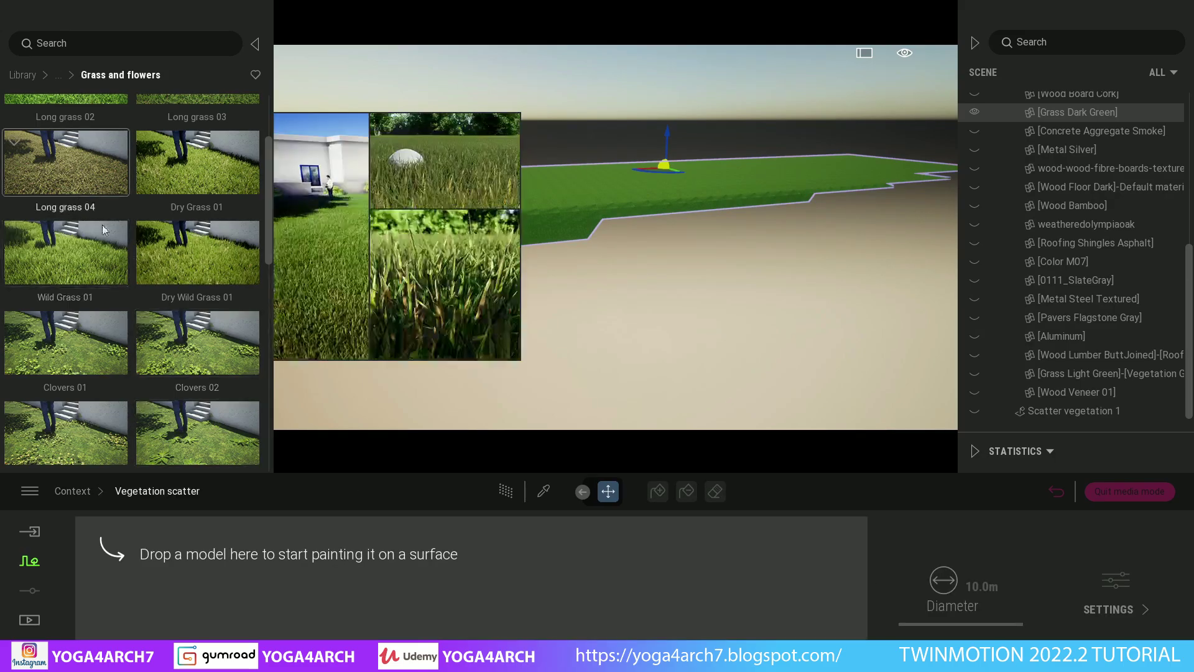
{"action": "left_click_drag", "start_coordinate": [66, 255], "coordinate": [250, 591]}
{"action": "scroll", "coordinate": [63, 268], "scroll_direction": "up", "scroll_amount": 1}
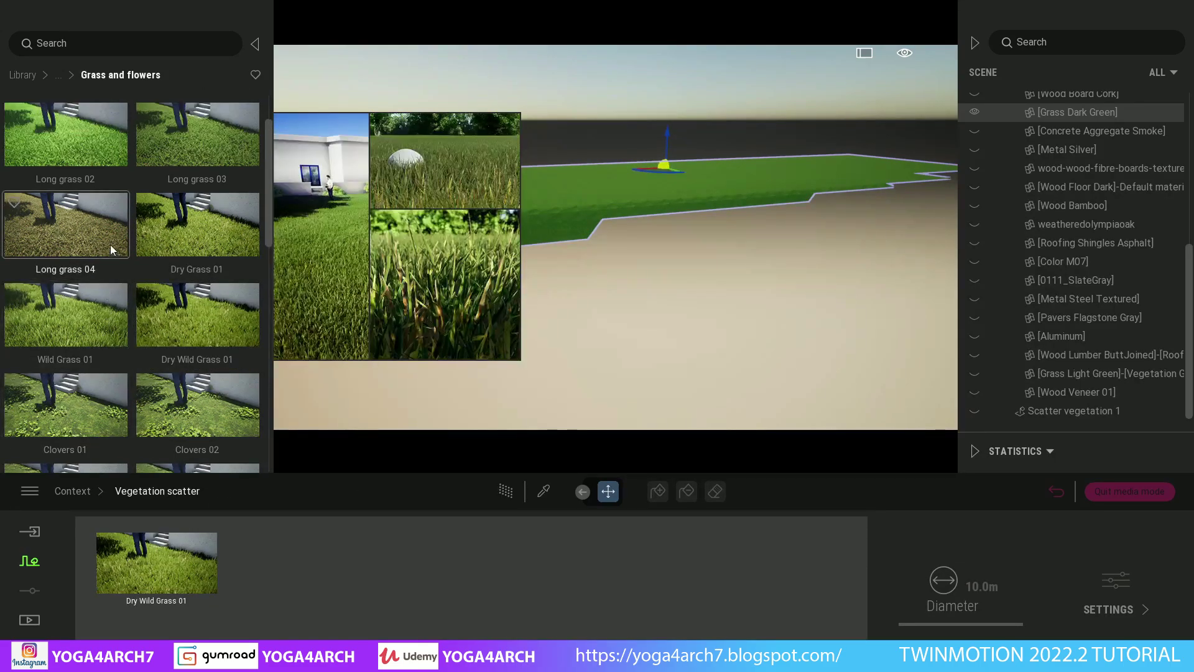
{"action": "left_click_drag", "start_coordinate": [198, 124], "coordinate": [243, 555]}
{"action": "left_click_drag", "start_coordinate": [65, 125], "coordinate": [410, 560]}
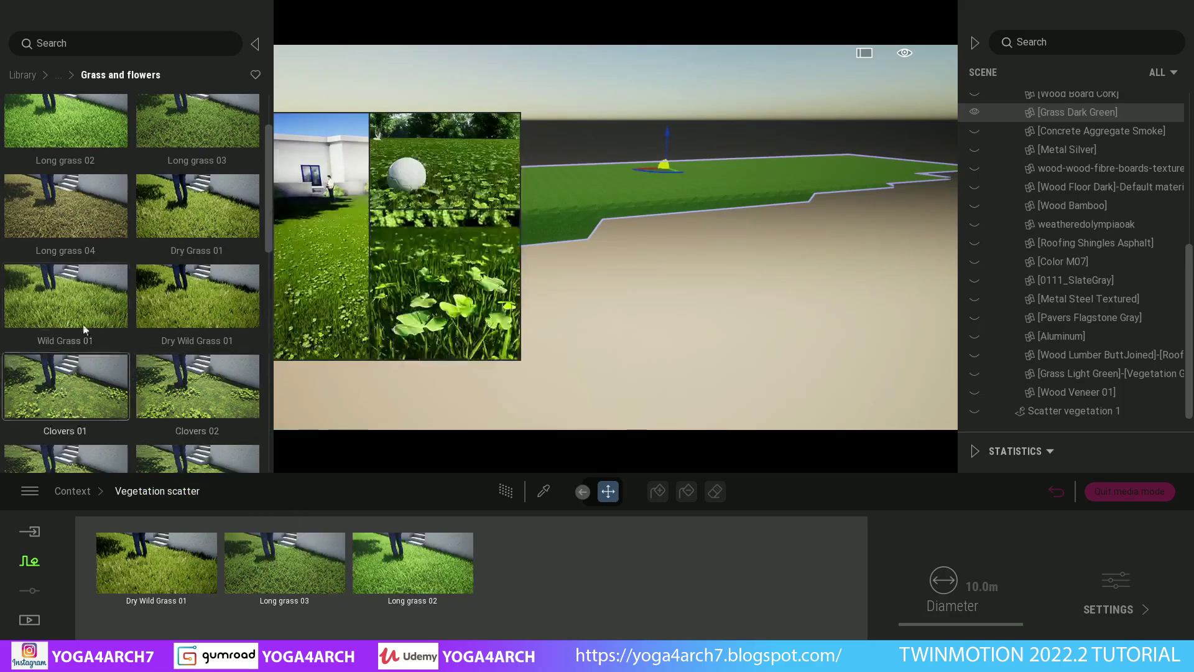
{"action": "scroll", "coordinate": [65, 267], "scroll_direction": "down", "scroll_amount": 1}
{"action": "left_click_drag", "start_coordinate": [65, 286], "coordinate": [541, 560]}
{"action": "mouse_move", "coordinate": [156, 564]}
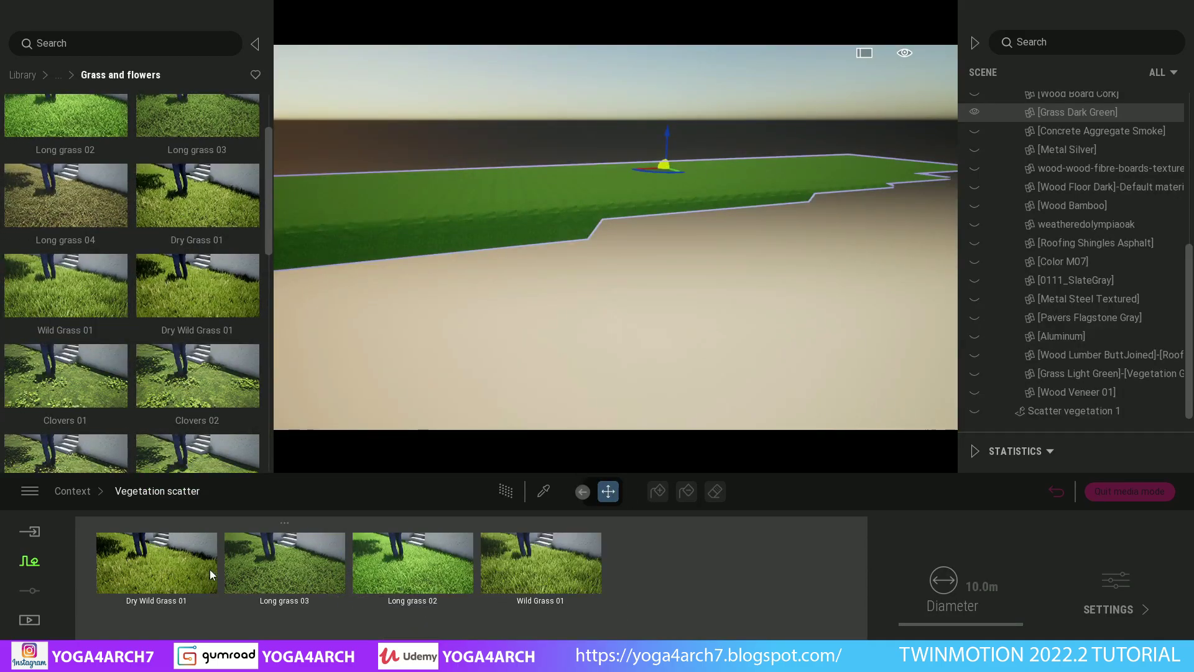
{"action": "left_click", "coordinate": [550, 568], "text": "shift"}
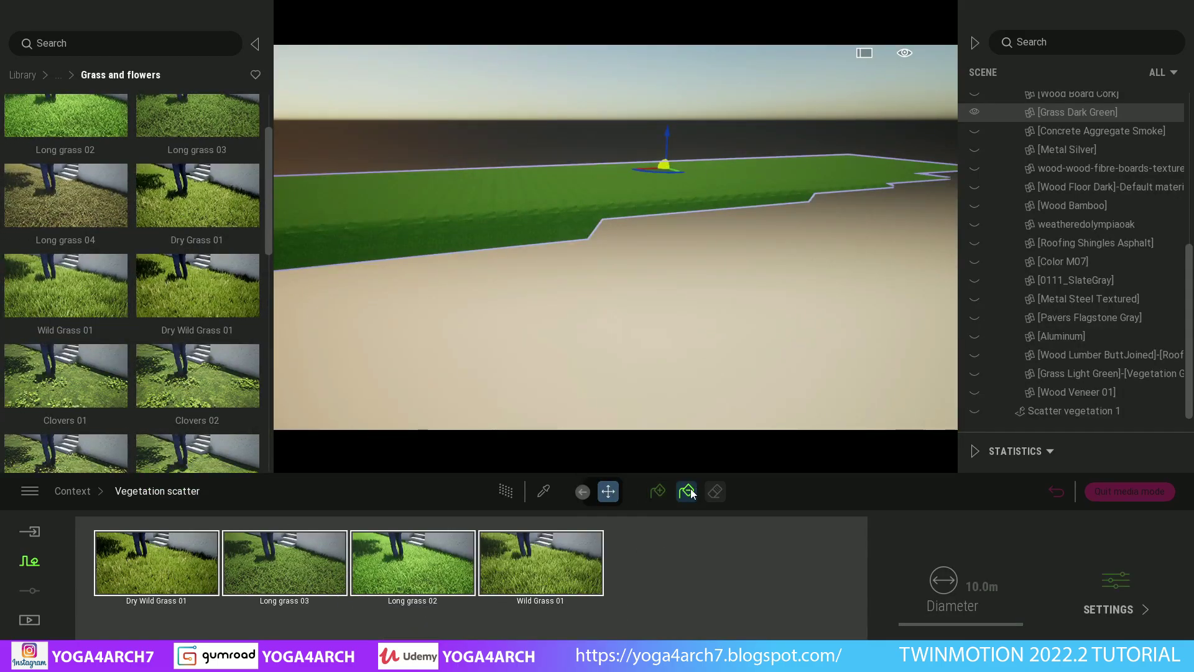
{"action": "left_click", "coordinate": [569, 172]}
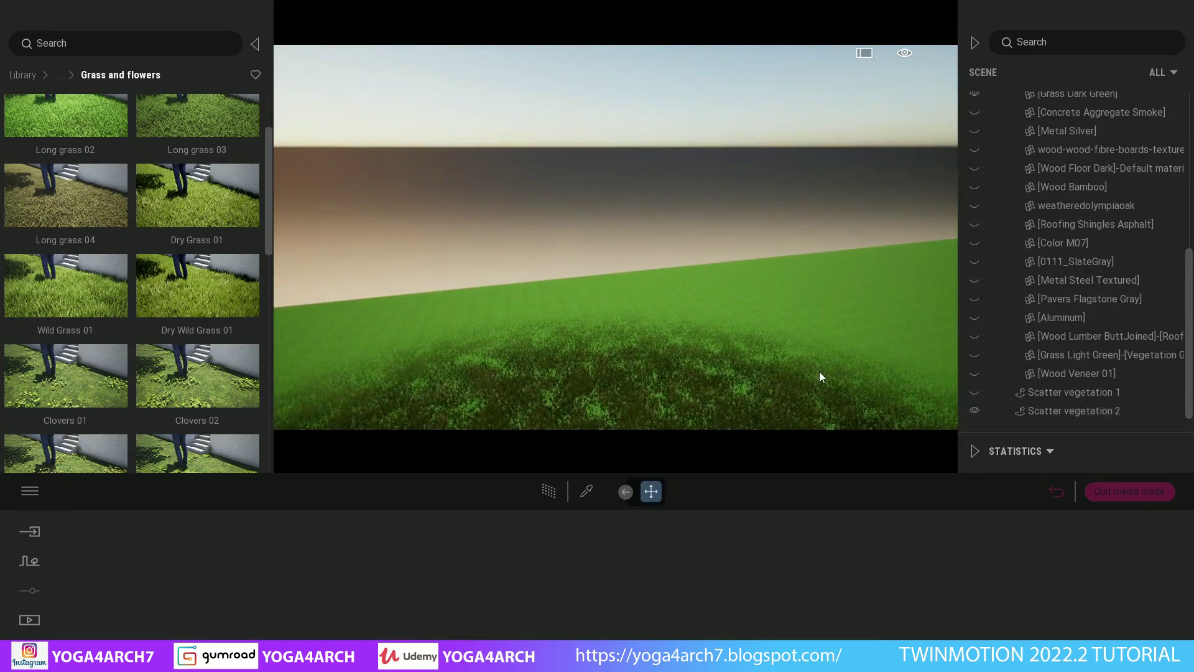
- Load the Image1 camera view and browse the HDRI environments library
{"action": "left_click", "coordinate": [29, 620]}
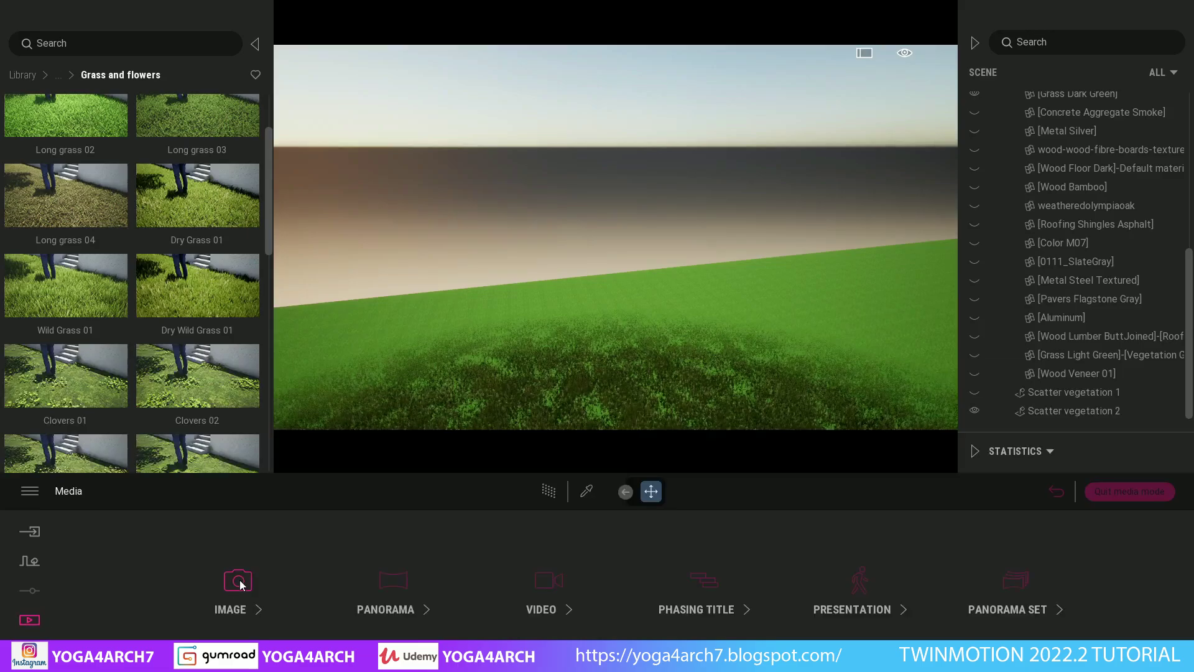
{"action": "left_click", "coordinate": [235, 578]}
{"action": "left_click", "coordinate": [249, 556]}
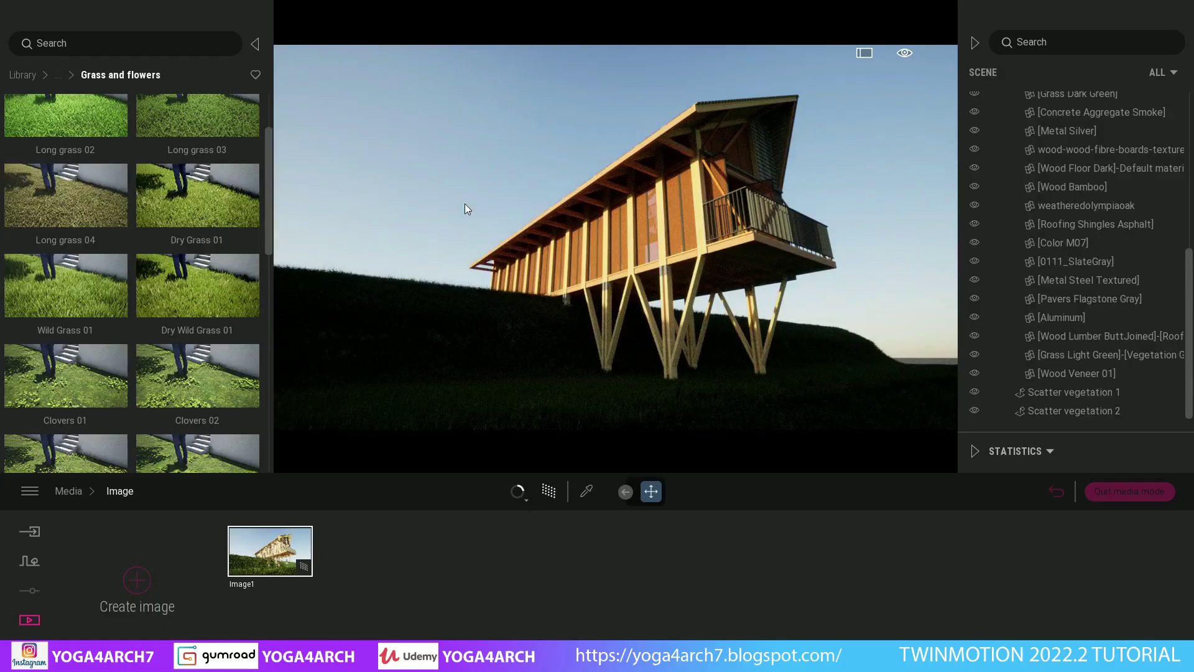
{"action": "left_click", "coordinate": [24, 75]}
{"action": "left_click", "coordinate": [77, 319]}
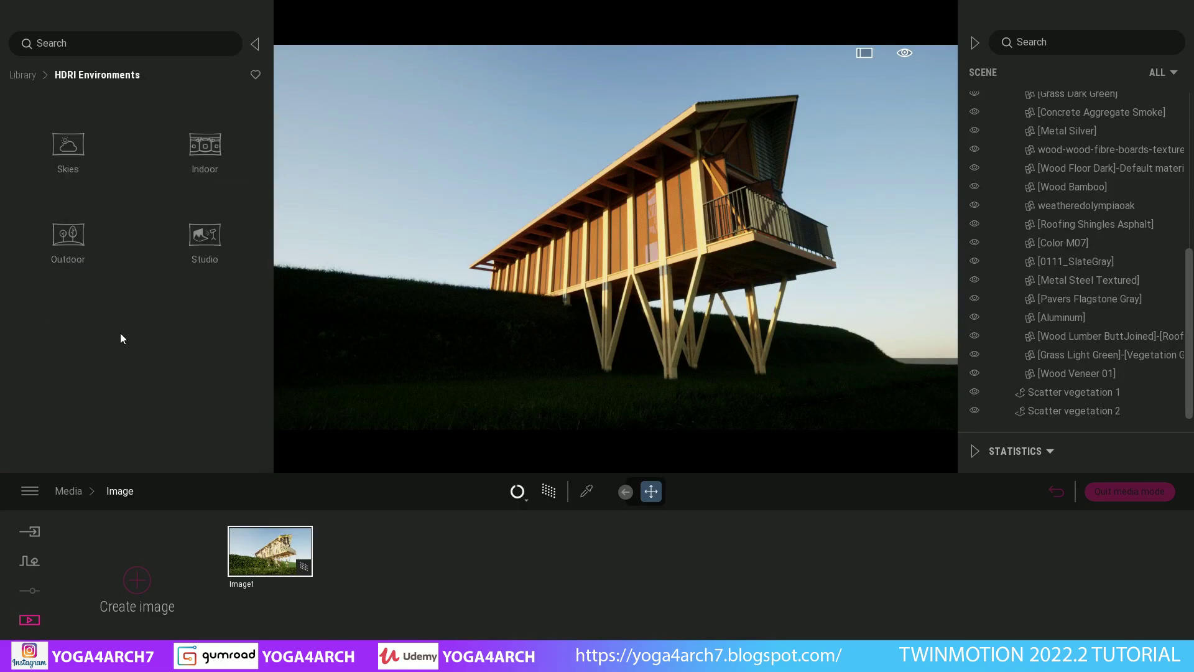
- Raise Image1's sun intensity and rotate its Sky Light HDRI to about 151°
{"action": "left_click", "coordinate": [301, 588]}
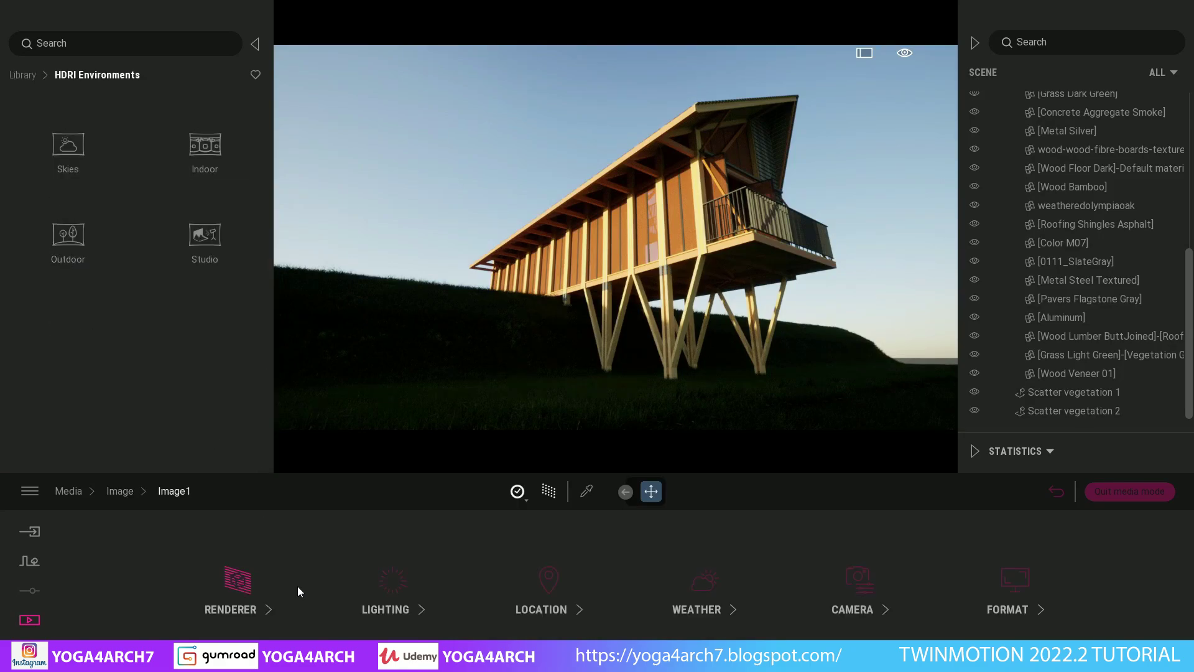
{"action": "left_click", "coordinate": [374, 580]}
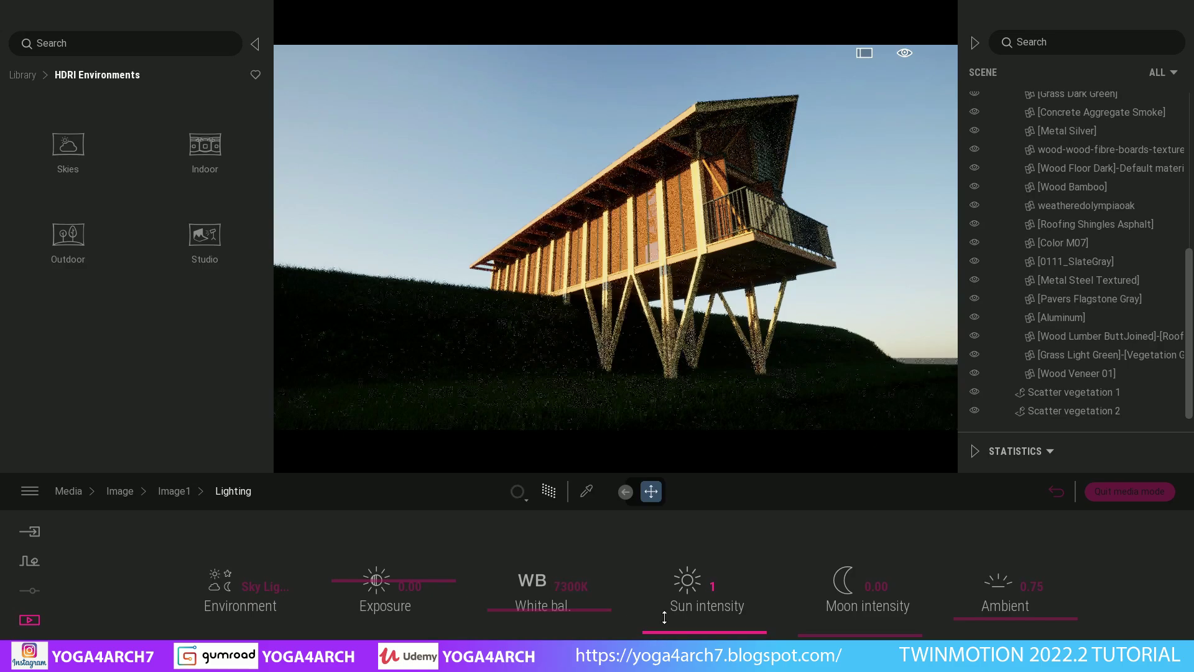
{"action": "left_click_drag", "start_coordinate": [663, 615], "coordinate": [680, 608]}
{"action": "left_click", "coordinate": [248, 588]}
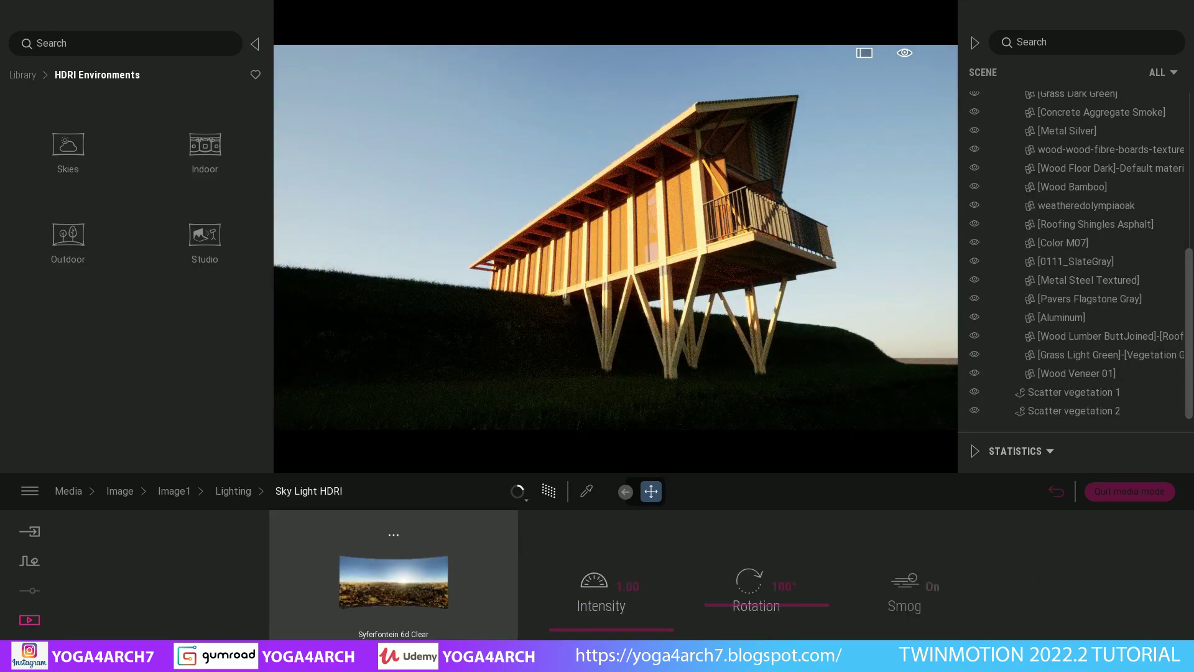
{"action": "left_click_drag", "start_coordinate": [737, 609], "coordinate": [729, 590]}
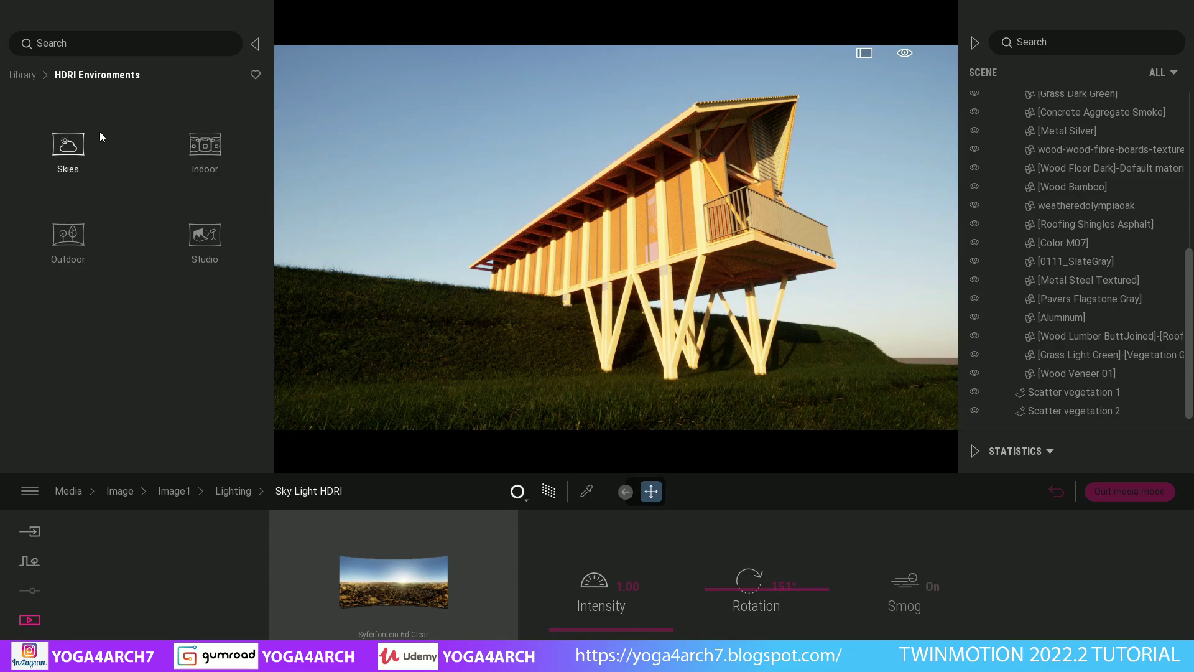
- Drop two Chinaberry Trees near and right of the cabin, then place and reposition an Austrian Pine
{"action": "left_click", "coordinate": [22, 75]}
{"action": "left_click", "coordinate": [204, 144]}
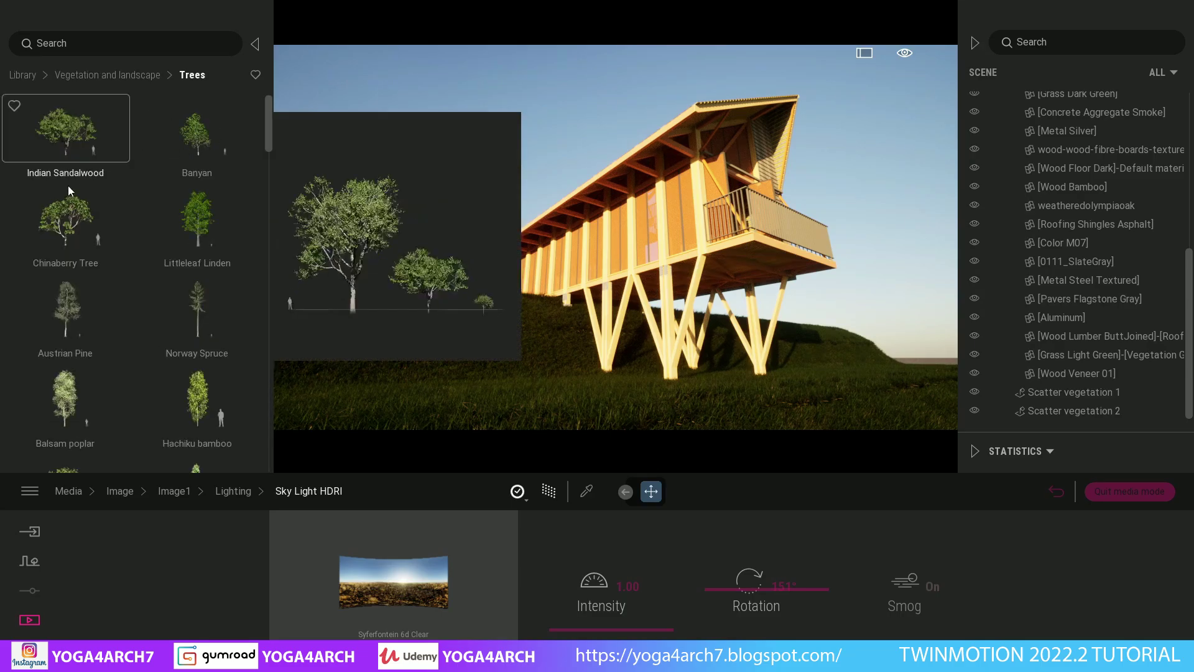
{"action": "left_click_drag", "start_coordinate": [65, 218], "coordinate": [349, 320]}
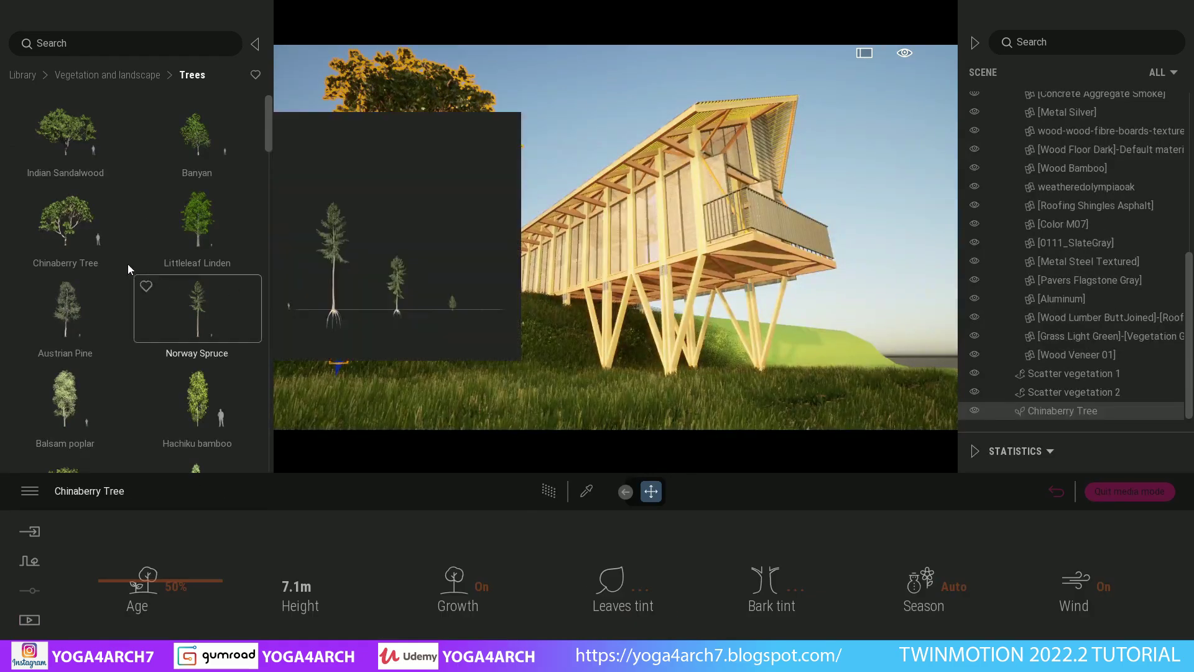
{"action": "left_click_drag", "start_coordinate": [128, 264], "coordinate": [884, 379]}
{"action": "left_click", "coordinate": [902, 159]}
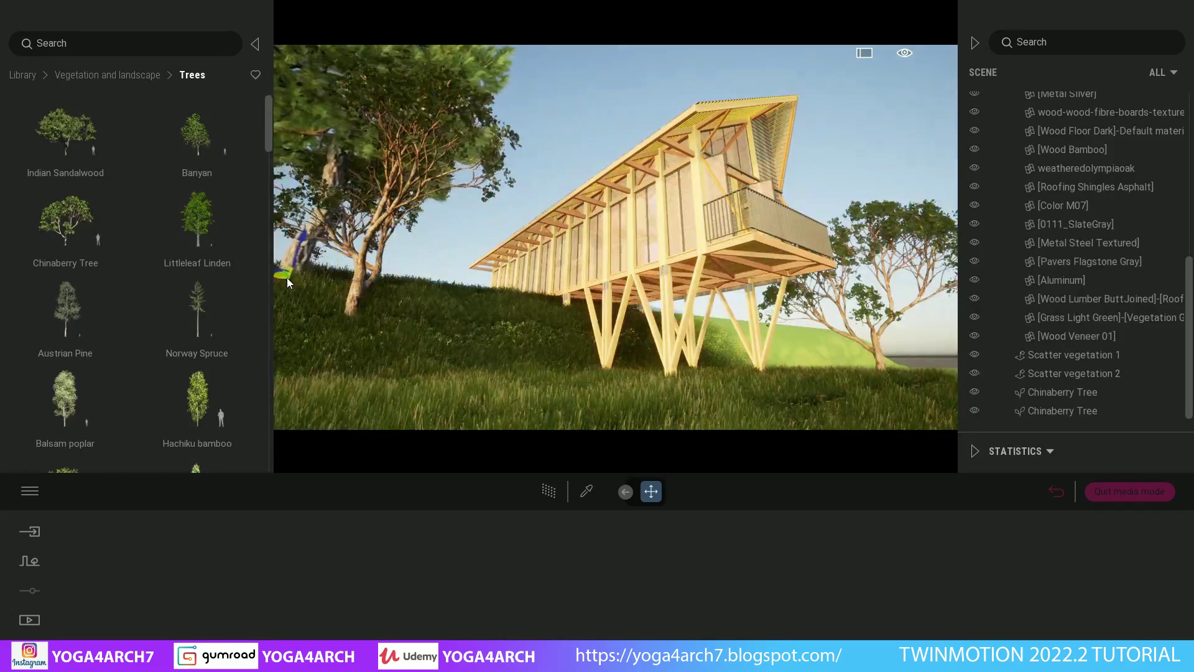
{"action": "left_click_drag", "start_coordinate": [286, 277], "coordinate": [286, 278]}
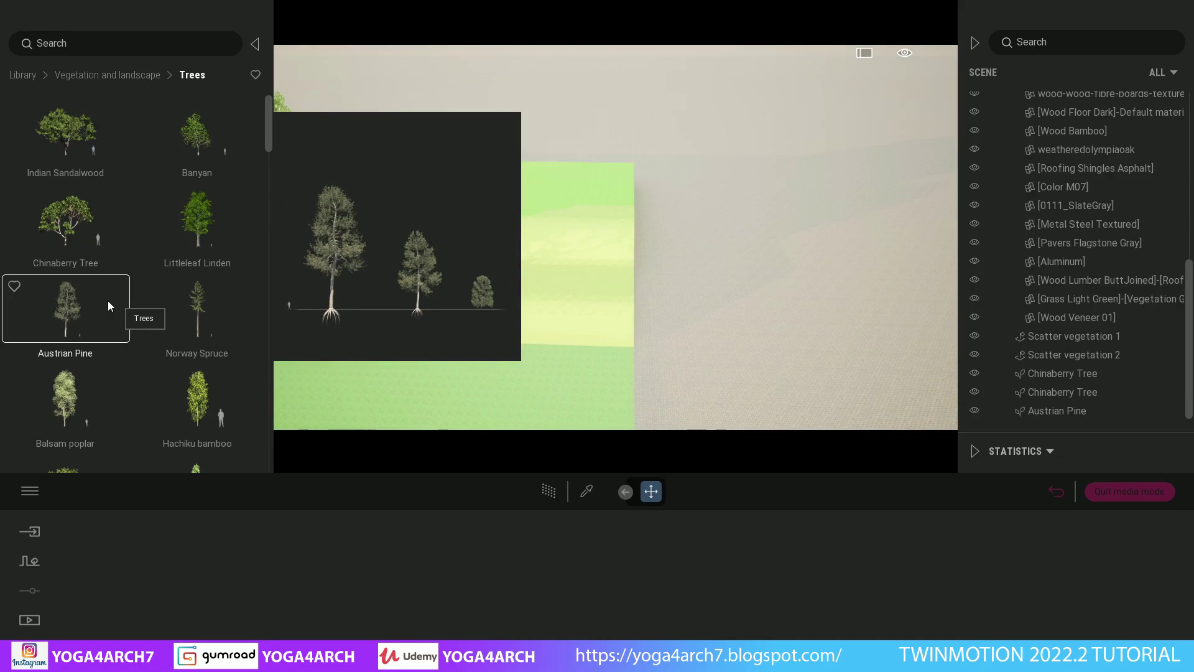
{"action": "left_click_drag", "start_coordinate": [502, 320], "coordinate": [729, 319]}
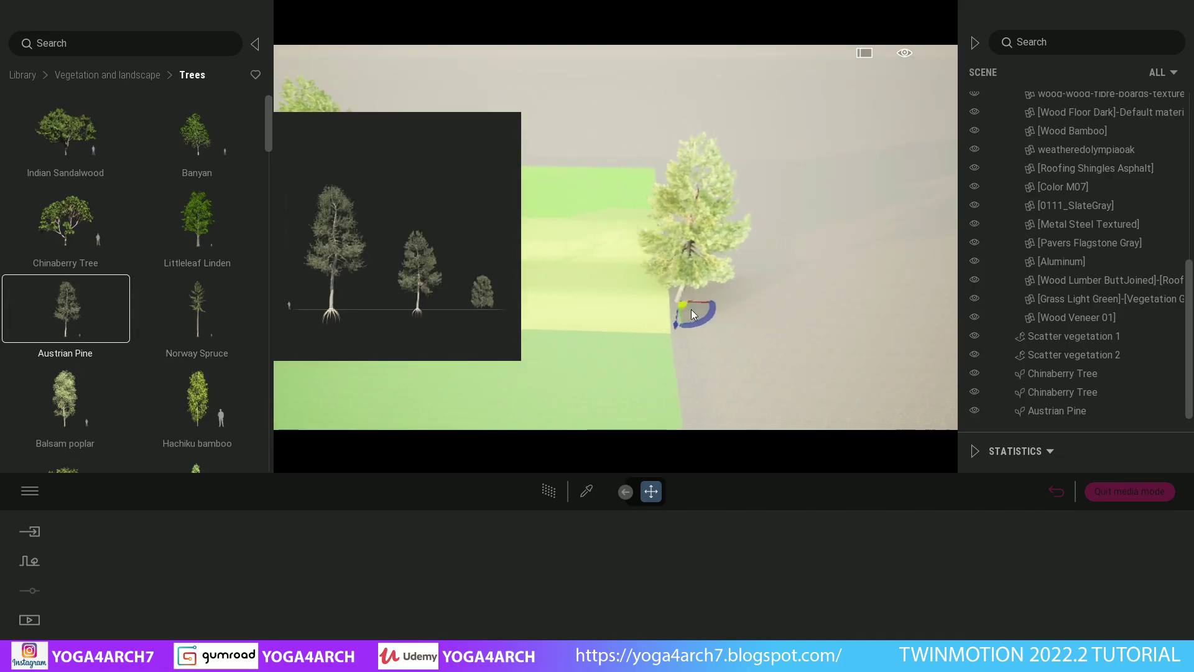
- Set up vegetation painting with Austrian Pine and further tree species in the brush set
{"action": "left_click", "coordinate": [29, 561]}
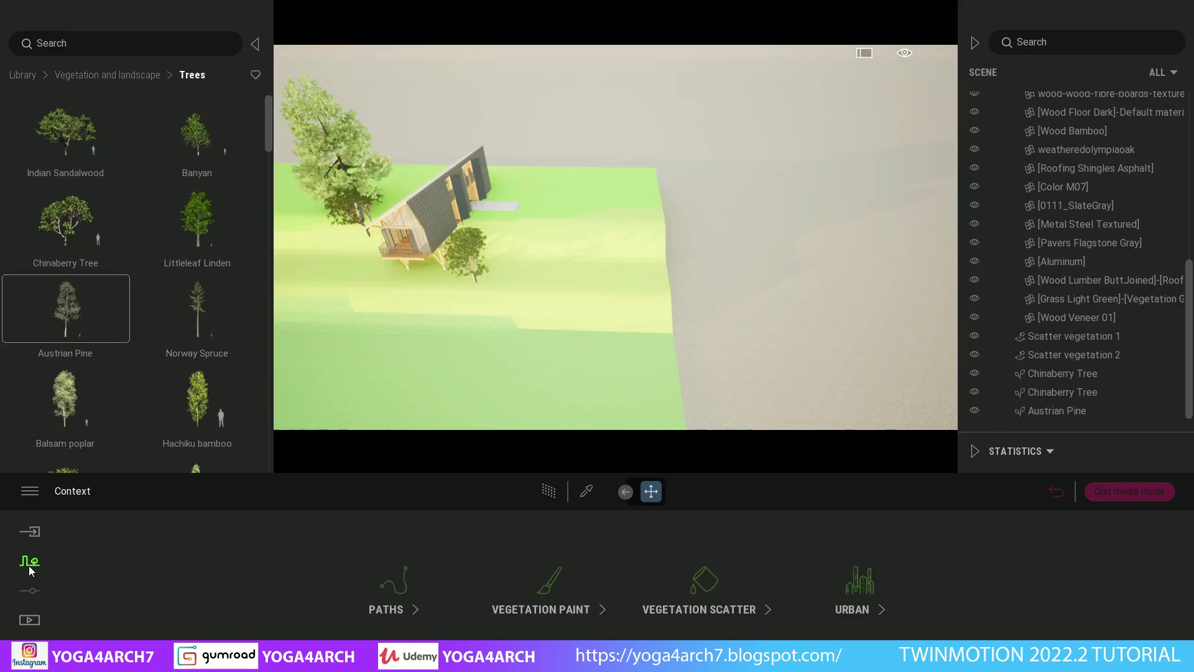
{"action": "left_click", "coordinate": [547, 582]}
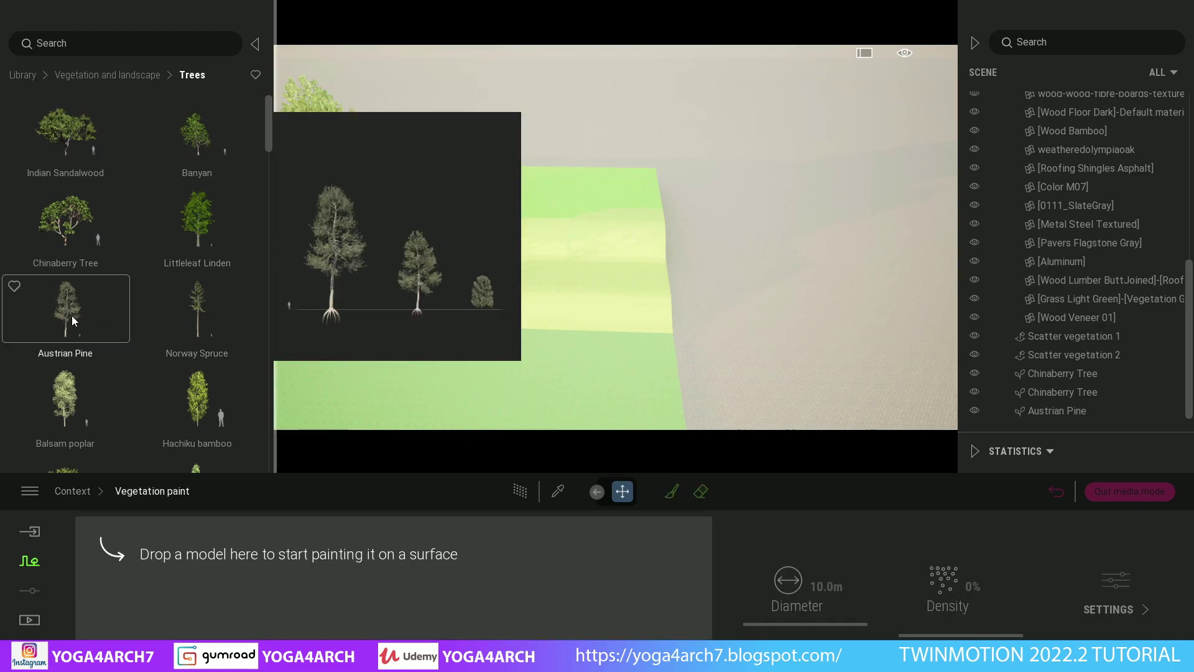
{"action": "left_click_drag", "start_coordinate": [56, 314], "coordinate": [275, 584]}
{"action": "left_click_drag", "start_coordinate": [219, 397], "coordinate": [304, 591]}
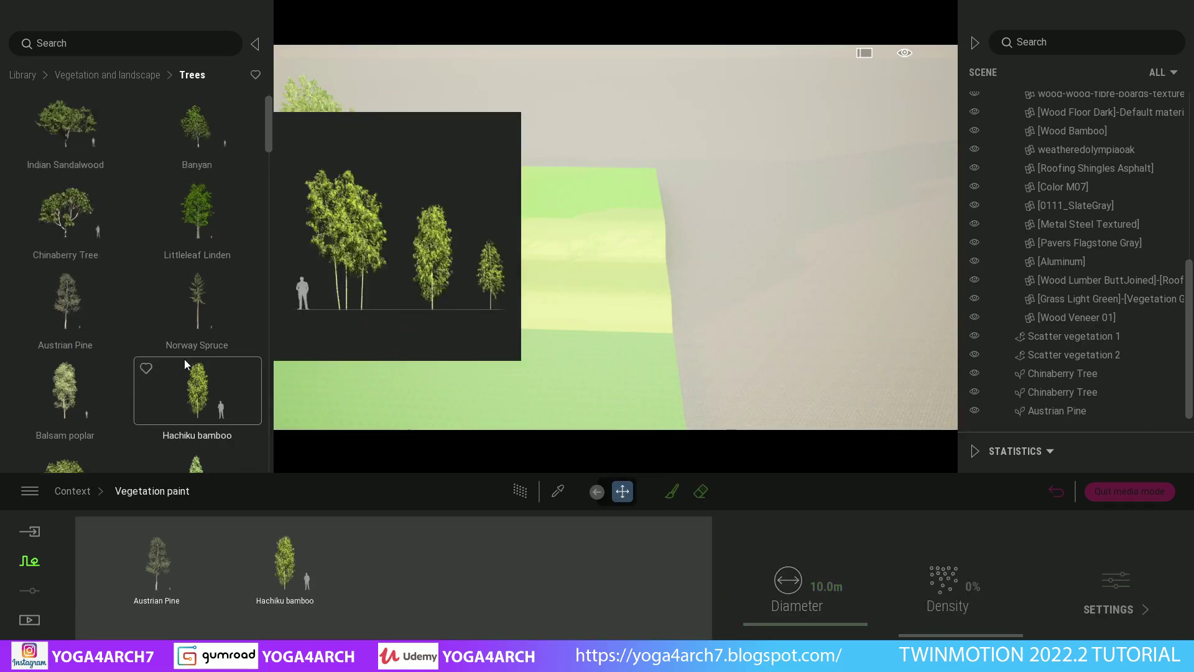
{"action": "scroll", "coordinate": [184, 359], "scroll_direction": "up", "scroll_amount": 1}
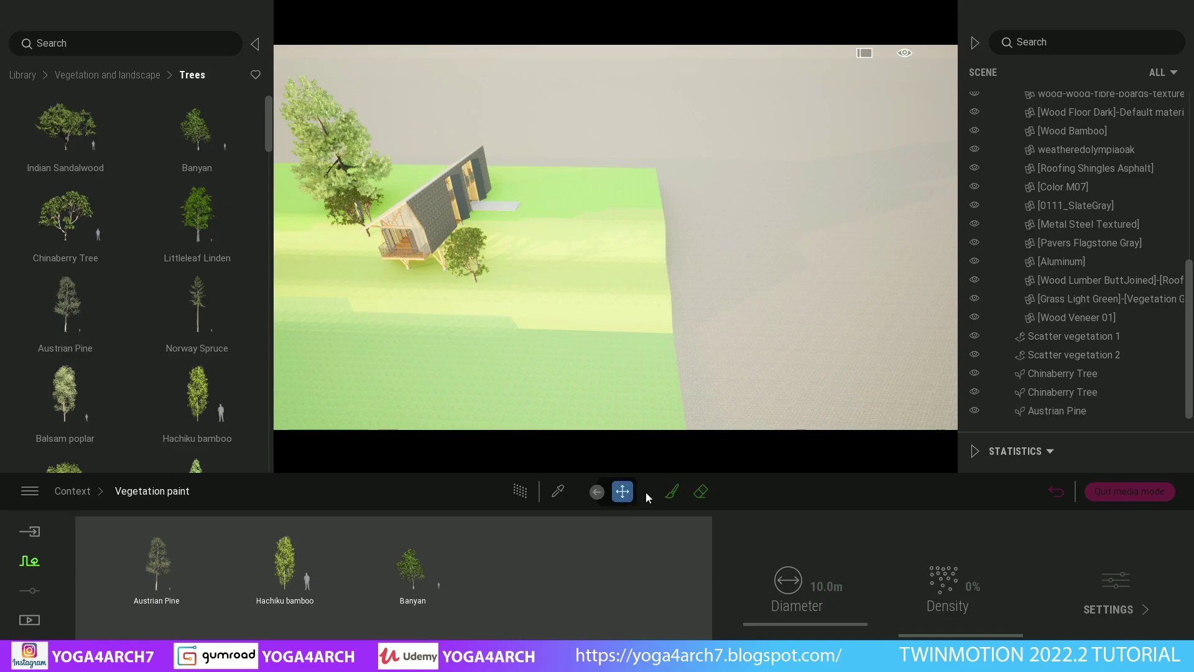
- Paint trees on the right ground, behind the cabin and onto the left lawn
{"action": "left_click", "coordinate": [672, 491]}
{"action": "left_click_drag", "start_coordinate": [747, 374], "coordinate": [793, 201]}
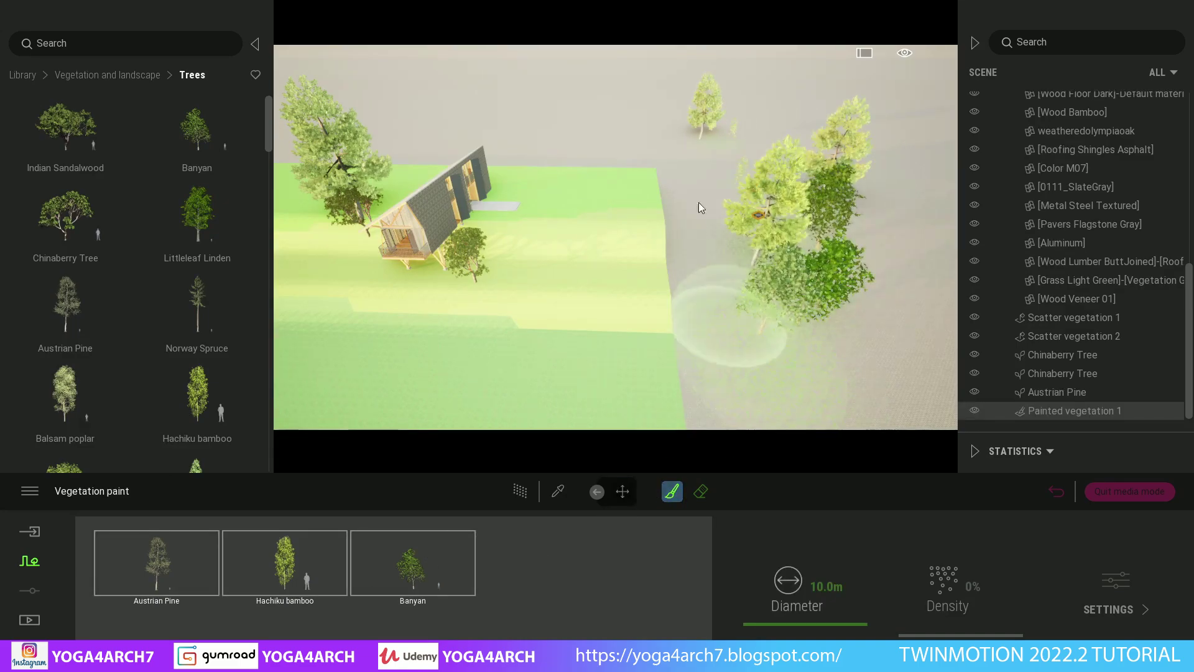
{"action": "mouse_move", "coordinate": [699, 203]}
{"action": "left_mouse_down"}
{"action": "mouse_move", "coordinate": [713, 356]}
{"action": "mouse_move", "coordinate": [602, 212]}
{"action": "mouse_move", "coordinate": [588, 155]}
{"action": "mouse_move", "coordinate": [712, 233]}
{"action": "left_mouse_up"}
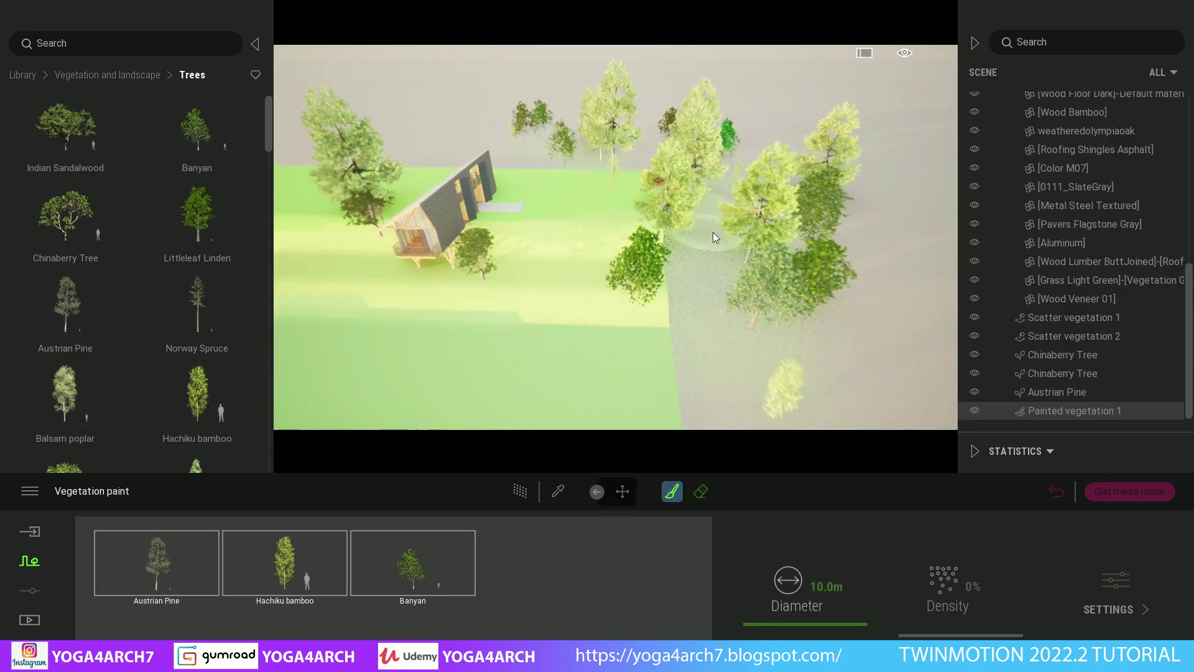
{"action": "scroll", "coordinate": [713, 232], "scroll_direction": "down", "scroll_amount": 5}
{"action": "left_click", "coordinate": [348, 278]}
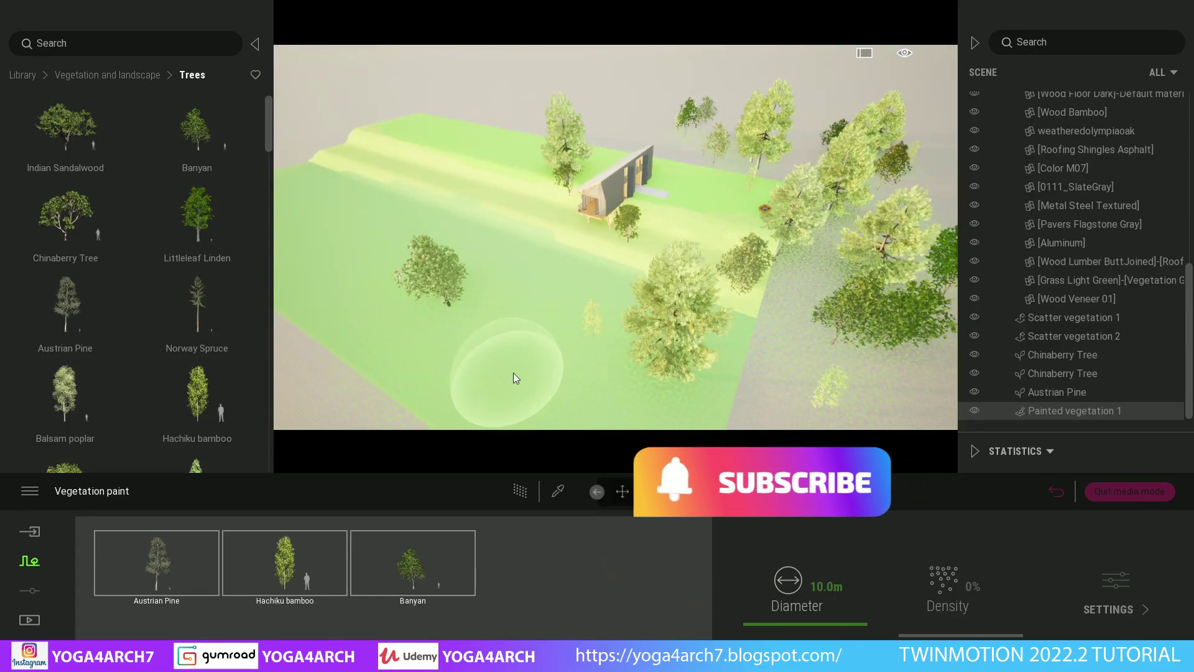
- Raise the painting density for the Hachiku bamboo and Banyan species
{"action": "left_click", "coordinate": [261, 579]}
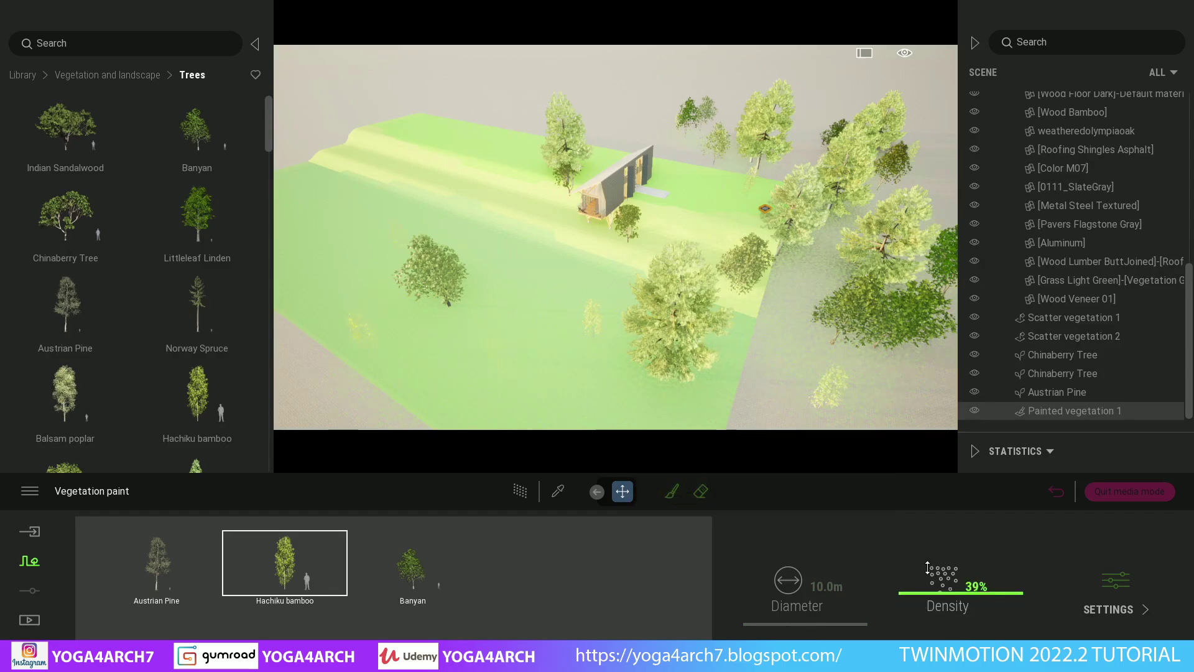
{"action": "left_click", "coordinate": [464, 587]}
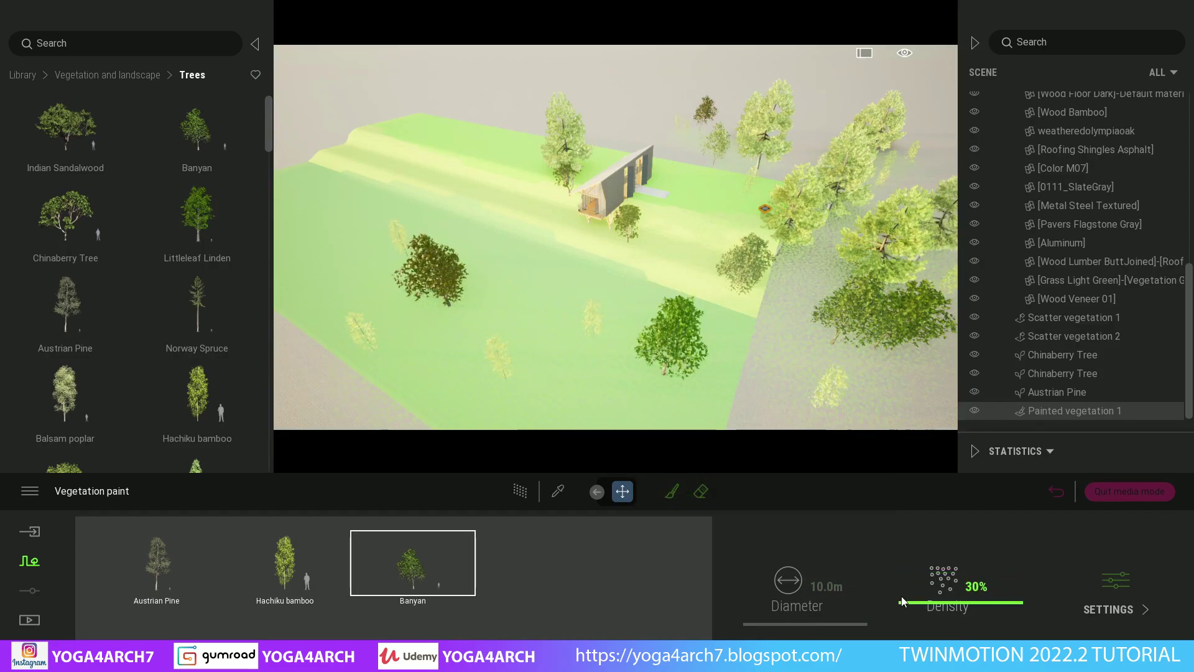
{"action": "left_click_drag", "start_coordinate": [902, 601], "coordinate": [898, 542]}
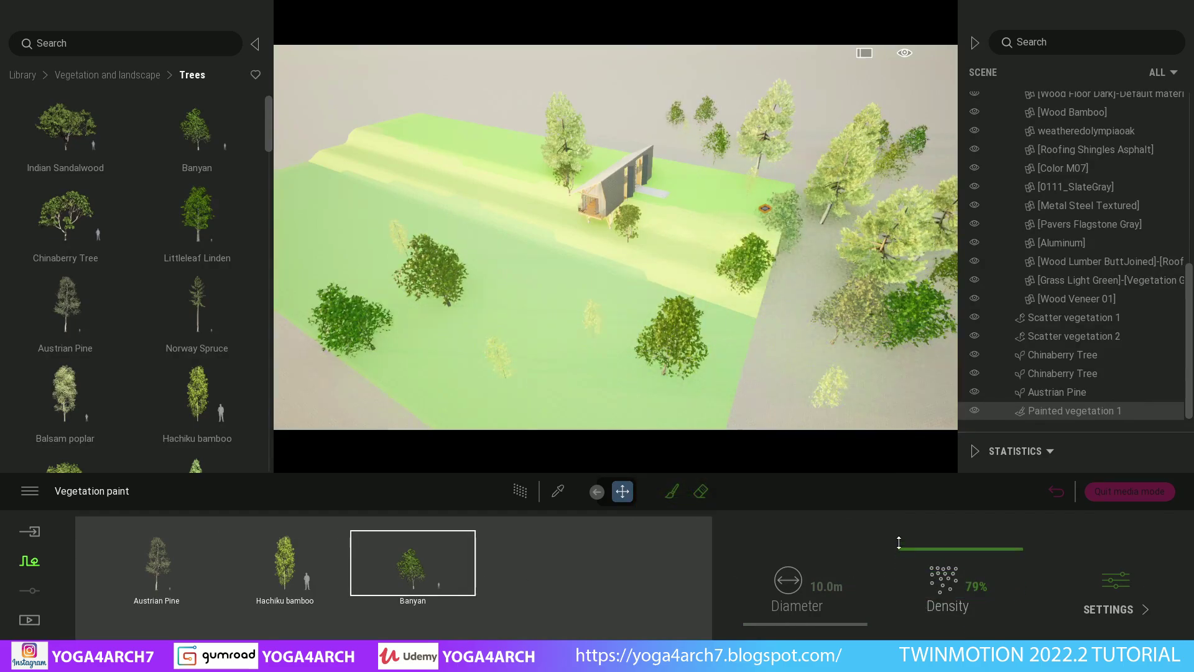
- Paint rows of trees along the far edge and the left side of the site
{"action": "left_click", "coordinate": [677, 495]}
{"action": "left_click_drag", "start_coordinate": [481, 101], "coordinate": [642, 102]}
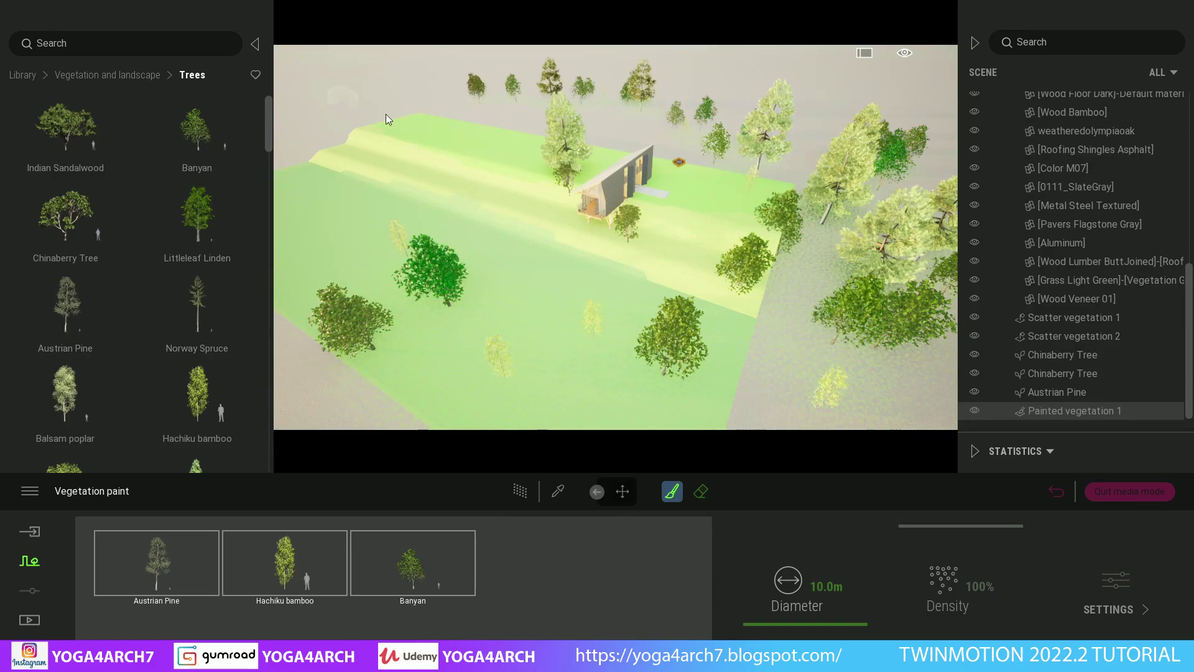
{"action": "left_click_drag", "start_coordinate": [385, 118], "coordinate": [488, 394]}
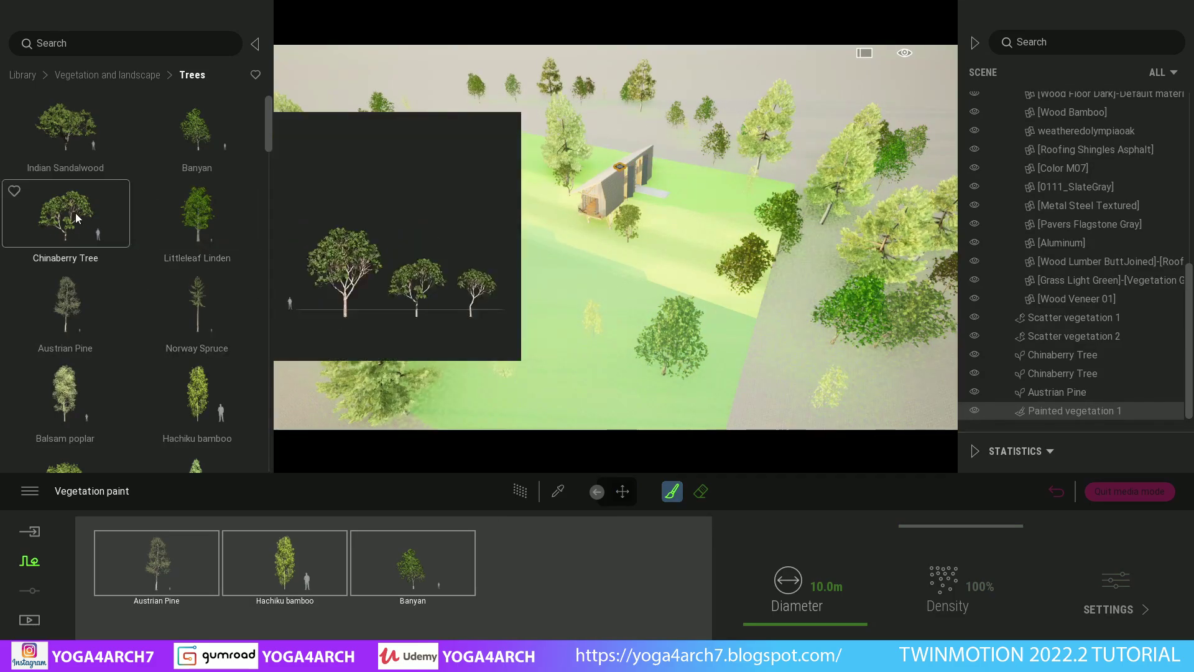
{"action": "left_click_drag", "start_coordinate": [77, 217], "coordinate": [544, 562]}
{"action": "scroll", "coordinate": [85, 367], "scroll_direction": "down", "scroll_amount": 2}
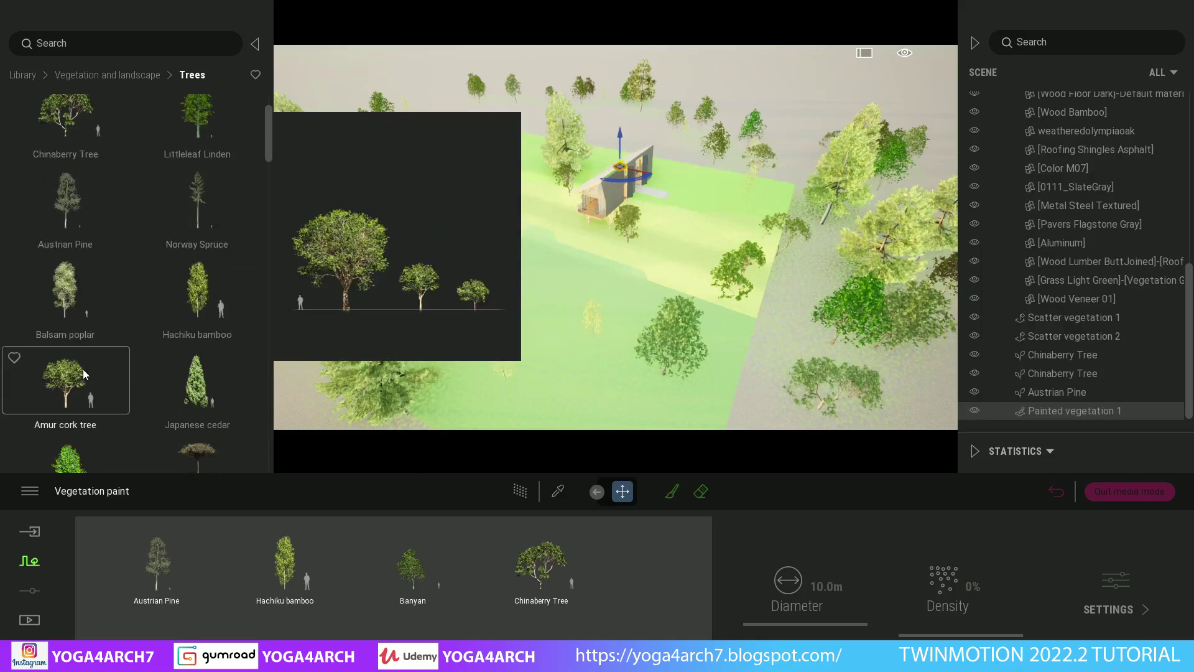
- Add another species, then paint a cluster on the right and trees leftward across the field
{"action": "left_click_drag", "start_coordinate": [85, 373], "coordinate": [613, 585]}
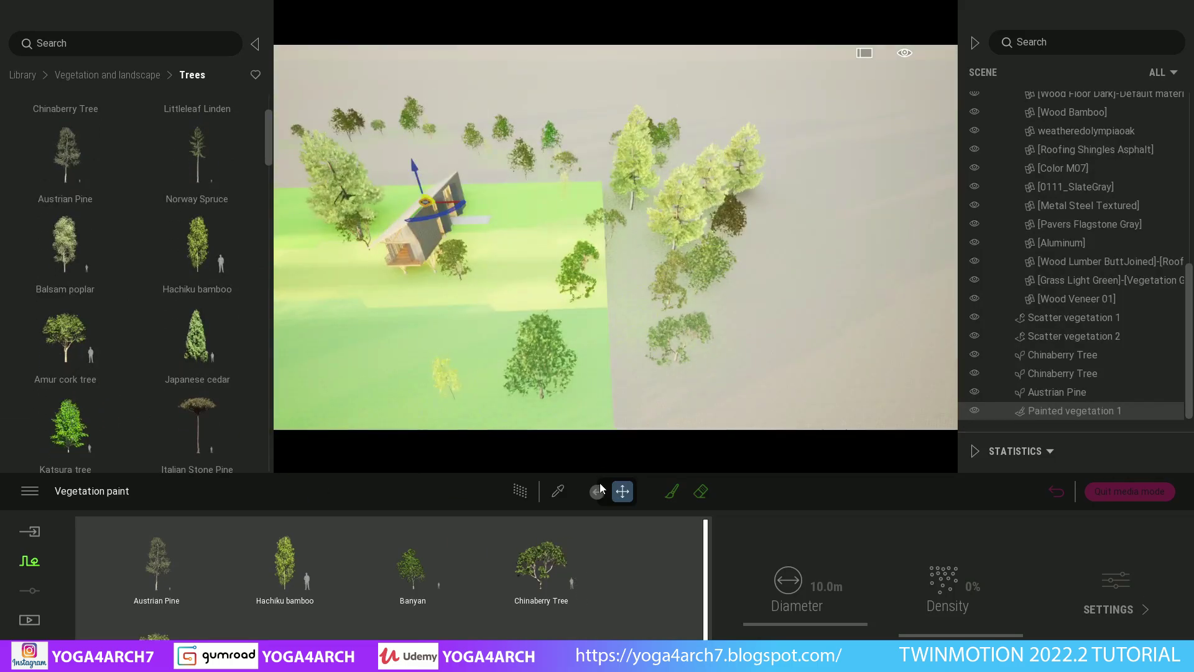
{"action": "left_click", "coordinate": [672, 492]}
{"action": "left_click", "coordinate": [785, 291]}
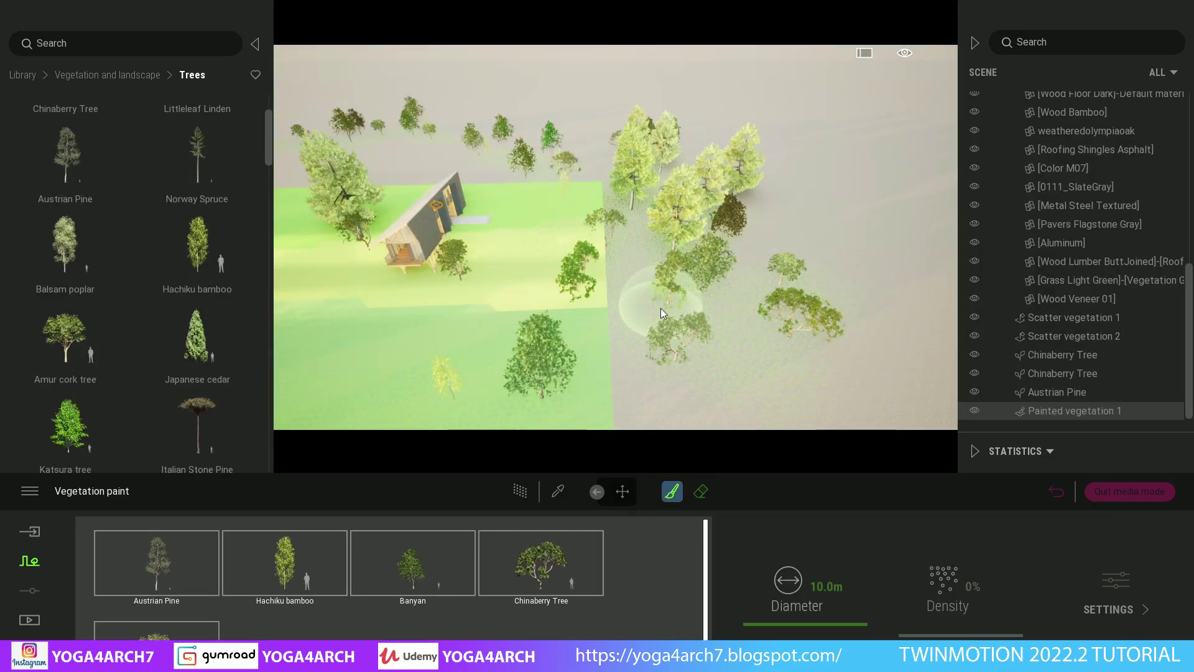
{"action": "right_click_drag", "start_coordinate": [629, 376], "coordinate": [703, 341]}
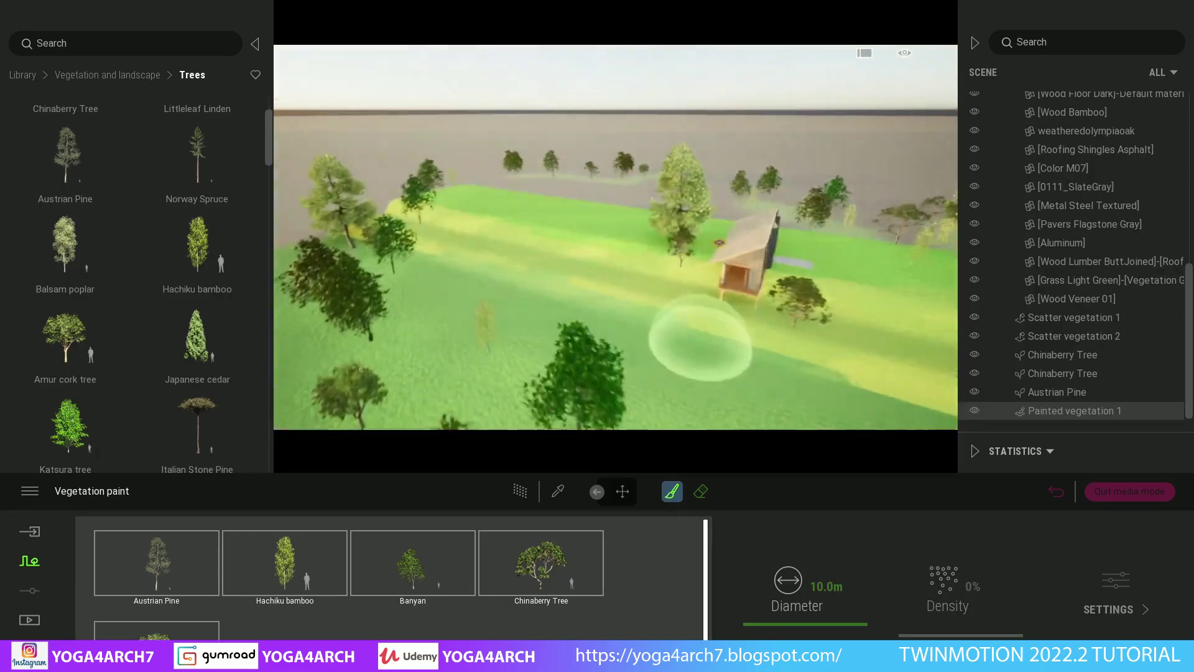
{"action": "mouse_move", "coordinate": [703, 341]}
{"action": "left_mouse_down"}
{"action": "mouse_move", "coordinate": [564, 309]}
{"action": "mouse_move", "coordinate": [439, 346]}
{"action": "mouse_move", "coordinate": [437, 307]}
{"action": "left_mouse_up"}
{"action": "right_click_drag", "start_coordinate": [533, 347], "coordinate": [478, 429]}
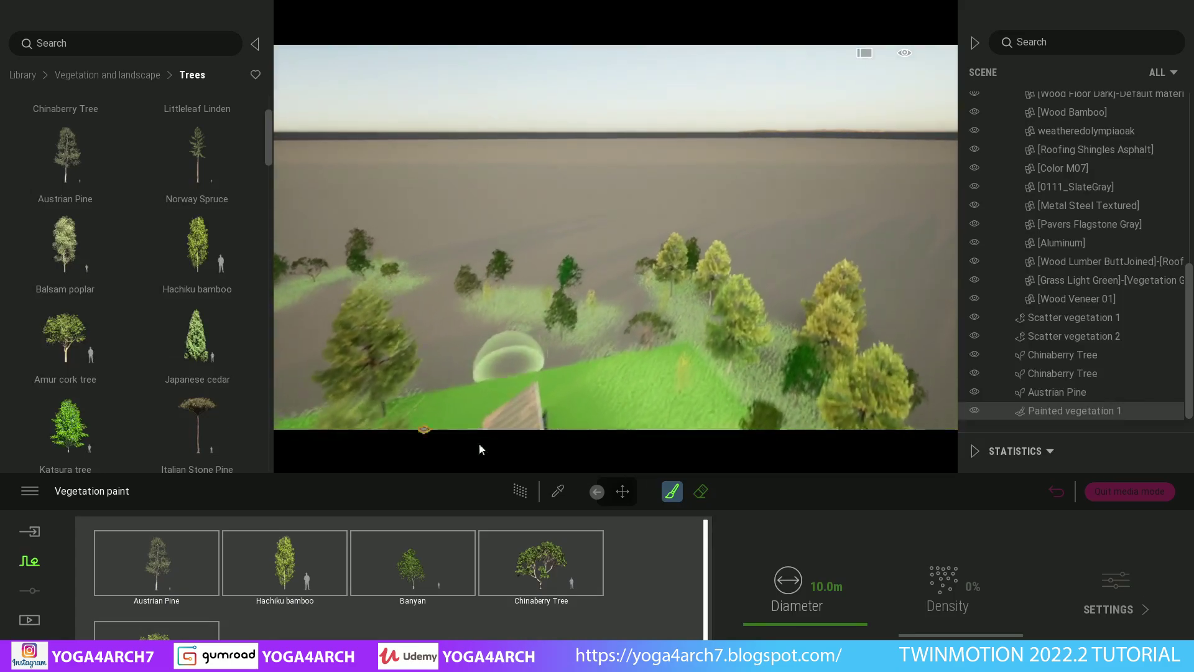
- Set the painting density to about 85% and the trees' age to 89%
{"action": "left_click_drag", "start_coordinate": [943, 581], "coordinate": [926, 542]}
{"action": "left_click", "coordinate": [541, 563]}
{"action": "left_click", "coordinate": [1117, 609]}
{"action": "left_click_drag", "start_coordinate": [221, 581], "coordinate": [229, 540]}
{"action": "left_click", "coordinate": [586, 491]}
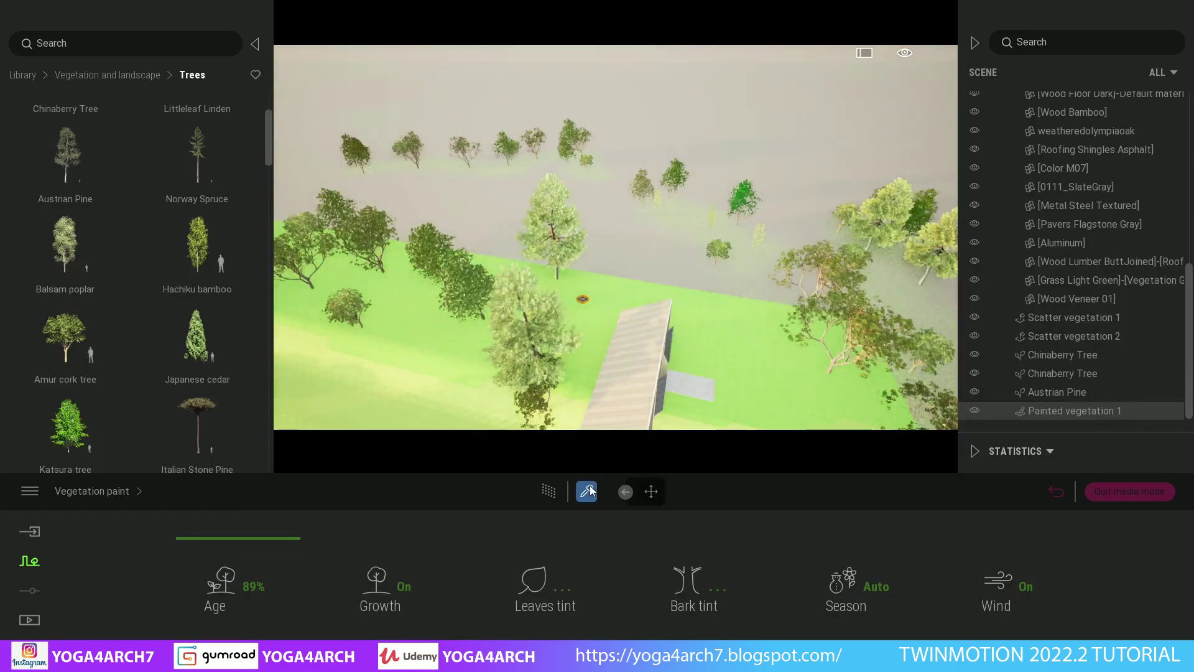
{"action": "left_click", "coordinate": [110, 498]}
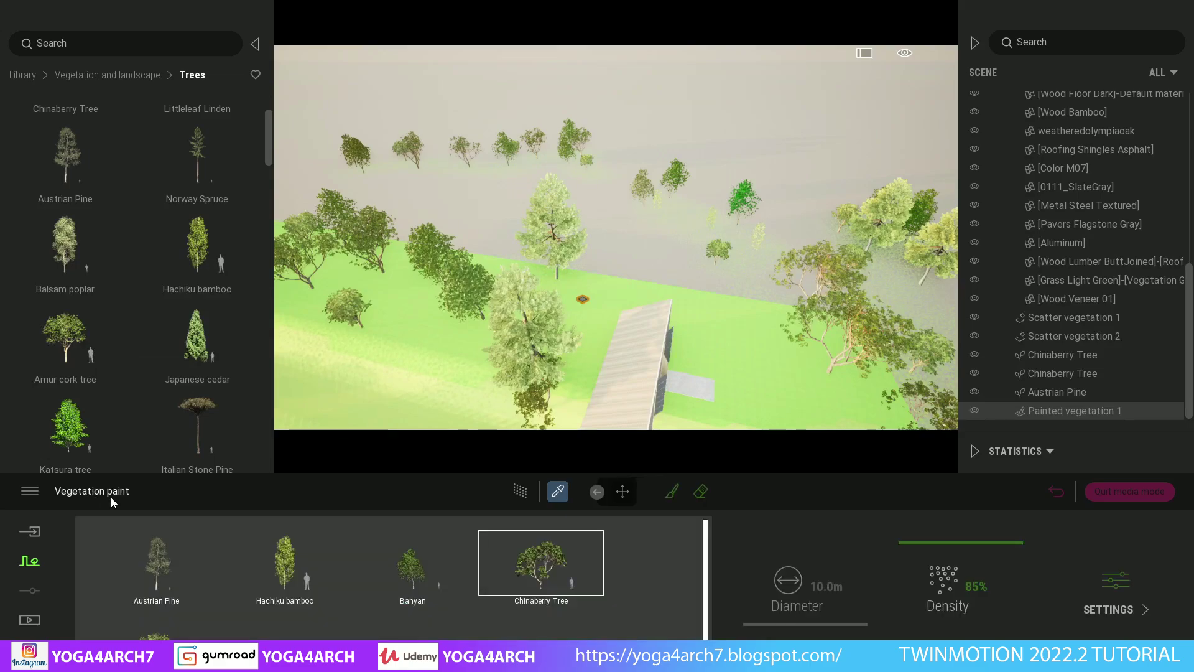
- Paint one more tree near the house, then switch back to the Move tool
{"action": "left_click", "coordinate": [672, 492]}
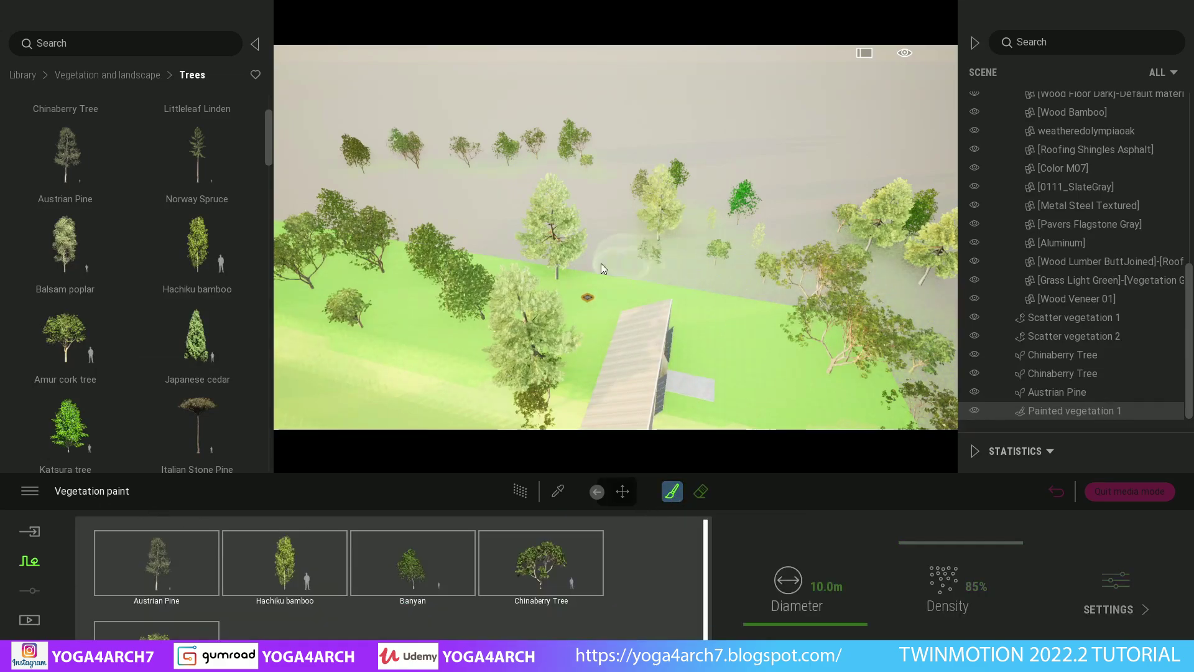
{"action": "left_click", "coordinate": [435, 357]}
{"action": "right_click_drag", "start_coordinate": [771, 317], "coordinate": [741, 380]}
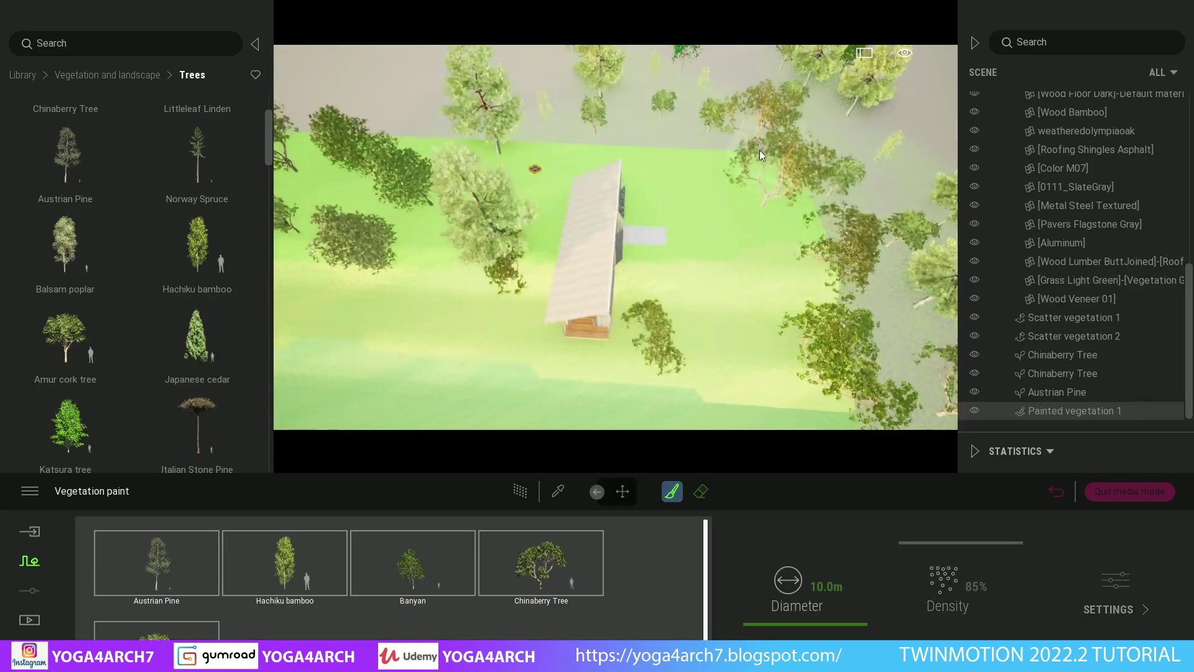
{"action": "scroll", "coordinate": [742, 380], "scroll_direction": "up", "scroll_amount": 5}
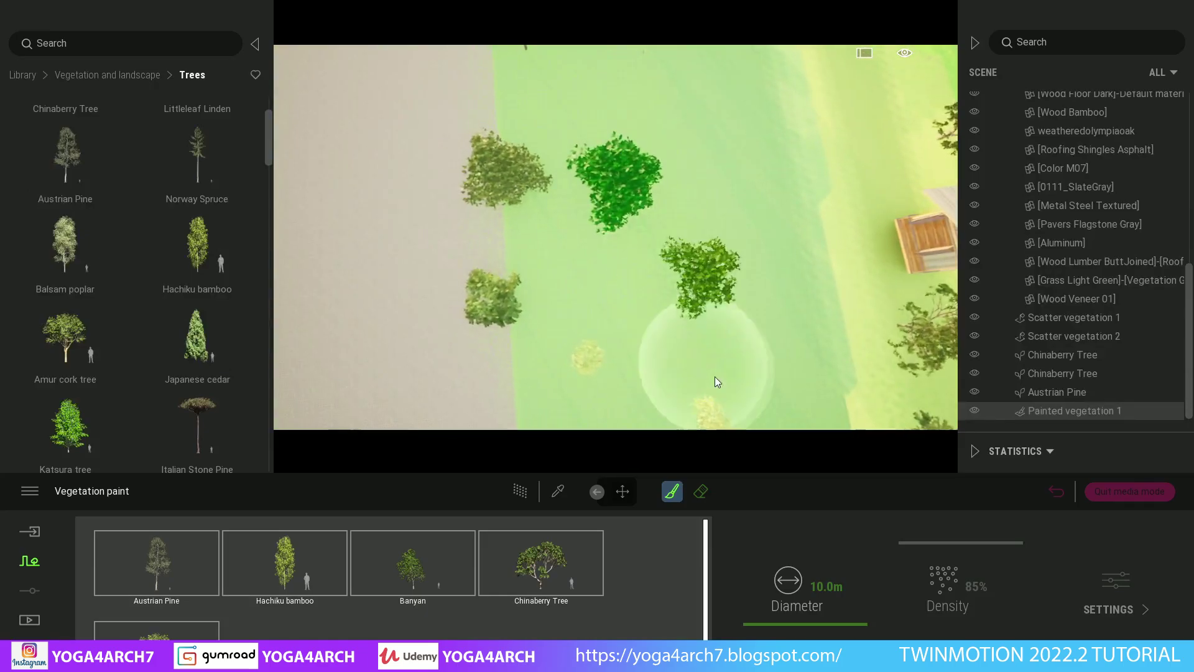
{"action": "left_click", "coordinate": [622, 492]}
- Select Image1 in Media and enable the Path tracer
{"action": "left_click", "coordinate": [36, 615]}
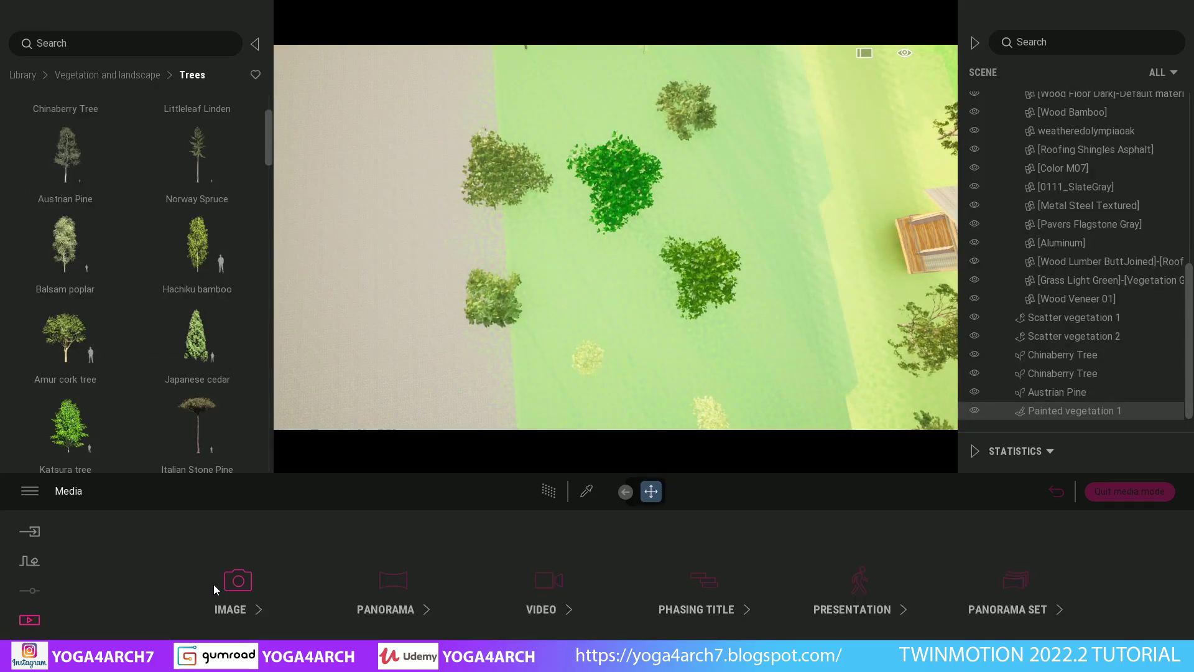
{"action": "left_click", "coordinate": [214, 584]}
{"action": "left_click", "coordinate": [275, 559]}
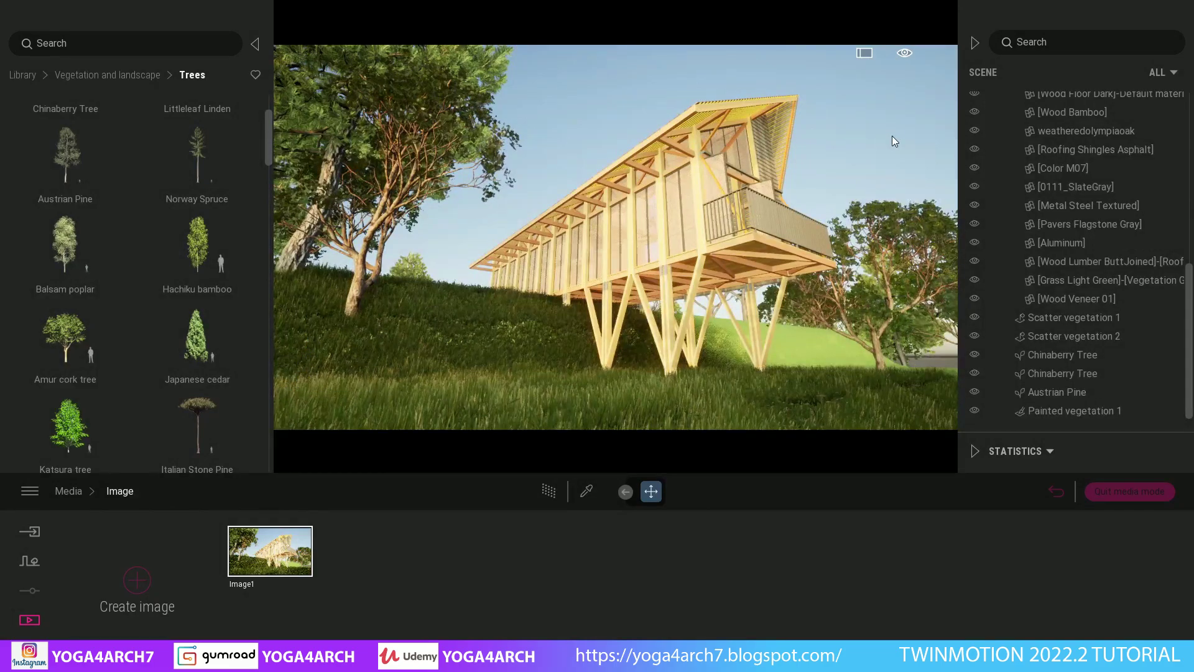
{"action": "left_click", "coordinate": [550, 492]}
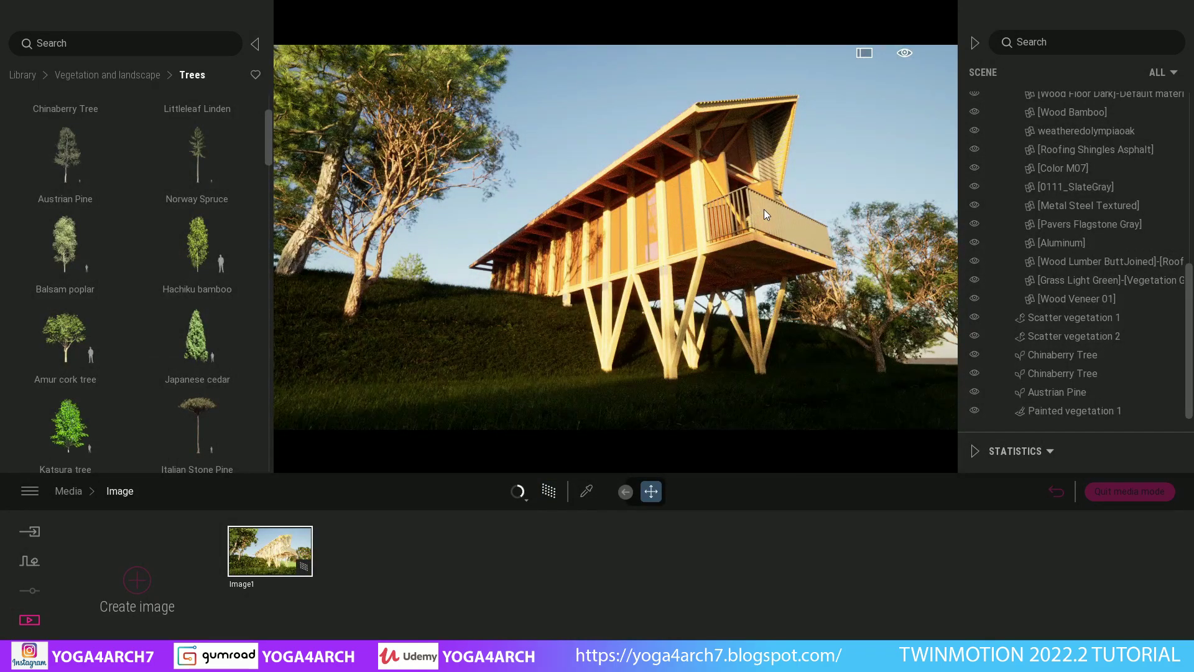
- Orbit to a low, close frontal view of the cabin and save it as Image2
{"action": "left_click_drag", "start_coordinate": [764, 209], "coordinate": [734, 206]}
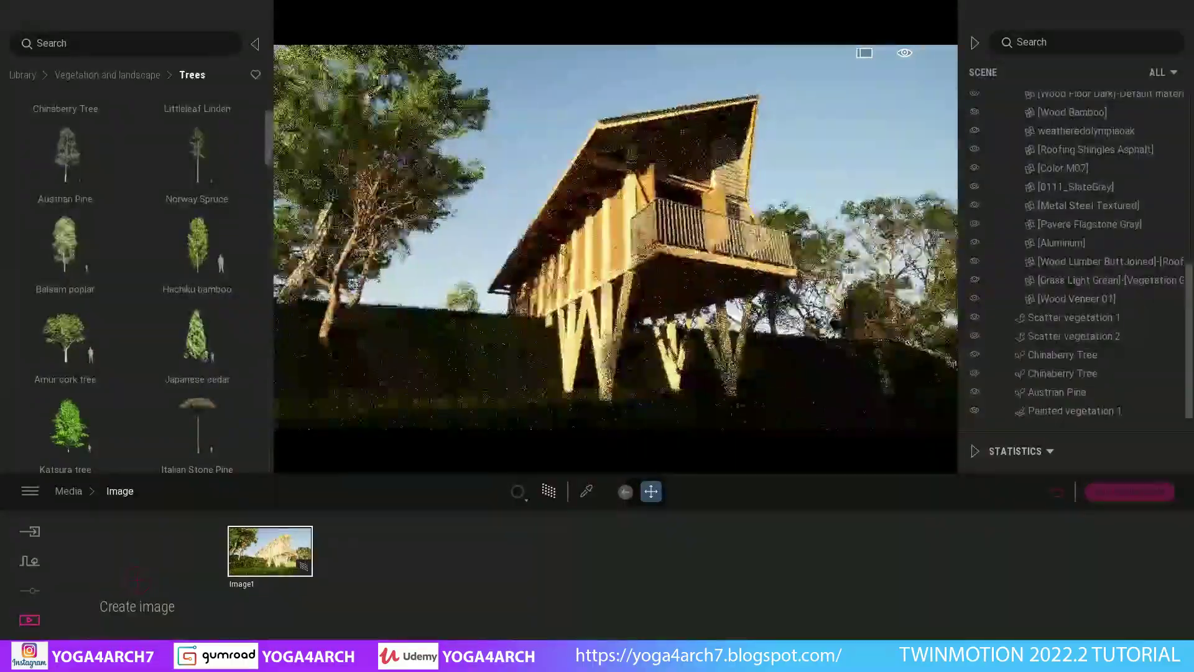
{"action": "mouse_move", "coordinate": [734, 205]}
{"action": "left_mouse_down"}
{"action": "mouse_move", "coordinate": [697, 212]}
{"action": "mouse_move", "coordinate": [659, 187]}
{"action": "mouse_move", "coordinate": [769, 245]}
{"action": "mouse_move", "coordinate": [769, 268]}
{"action": "mouse_move", "coordinate": [764, 246]}
{"action": "left_mouse_up"}
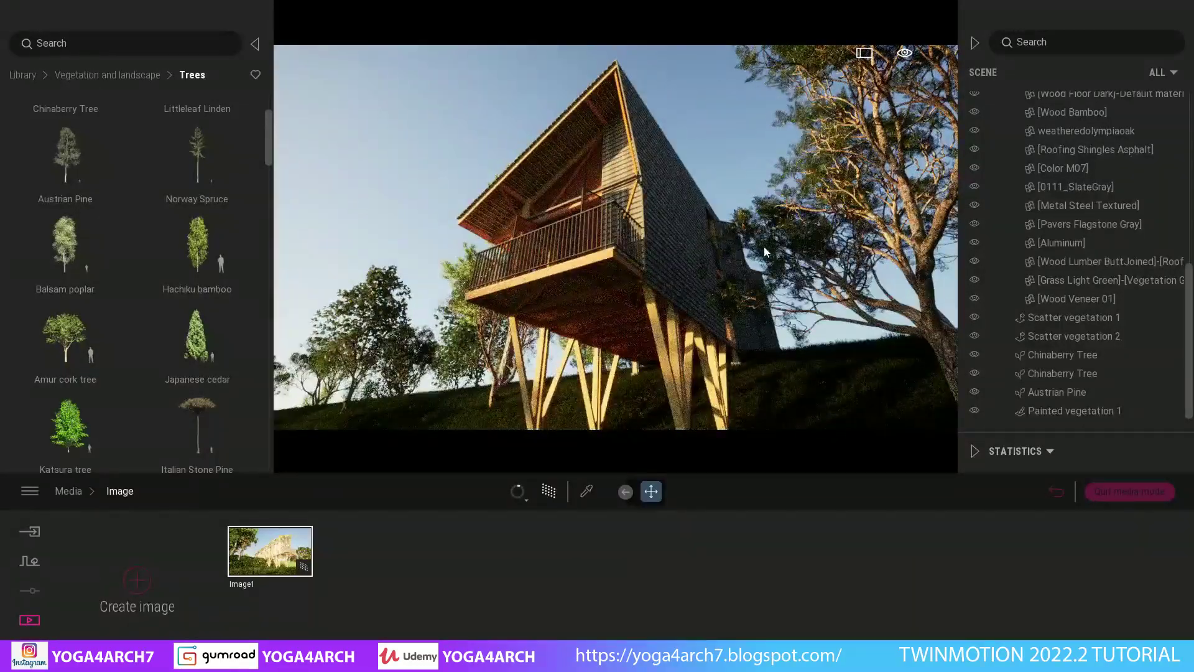
{"action": "left_click", "coordinate": [137, 579]}
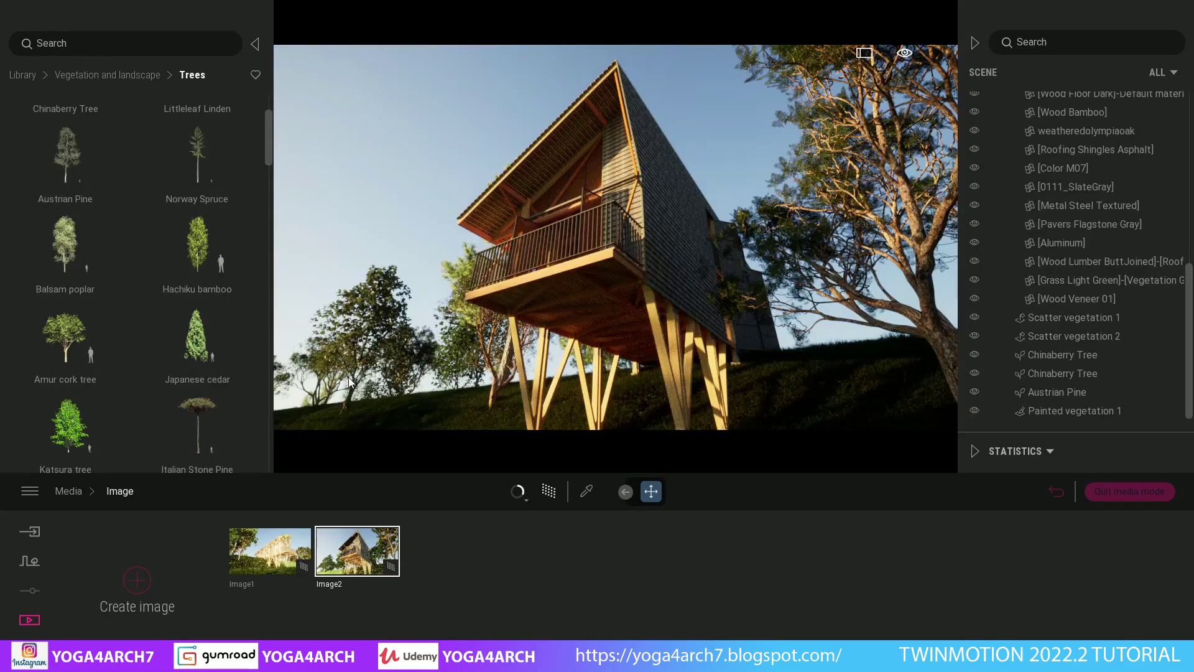
{"action": "left_click", "coordinate": [23, 76]}
- Apply the LowSun Overcast 06 sky, adjusting its rotation and raising intensity to 1.59
{"action": "left_click", "coordinate": [77, 334]}
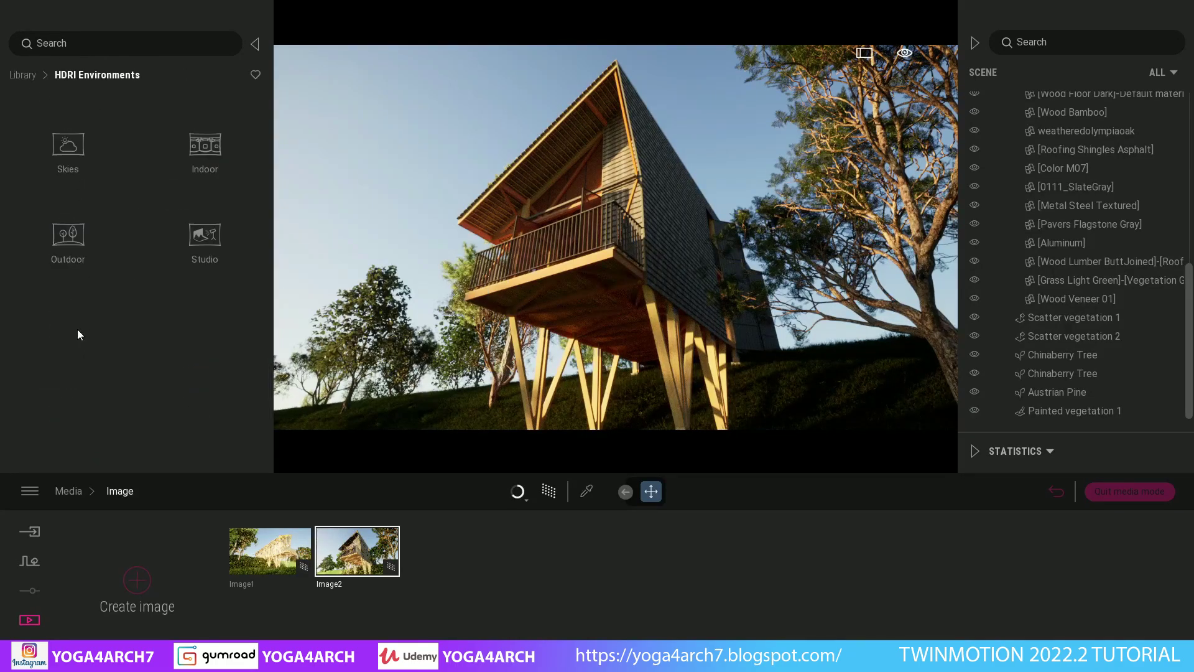
{"action": "left_click", "coordinate": [77, 147]}
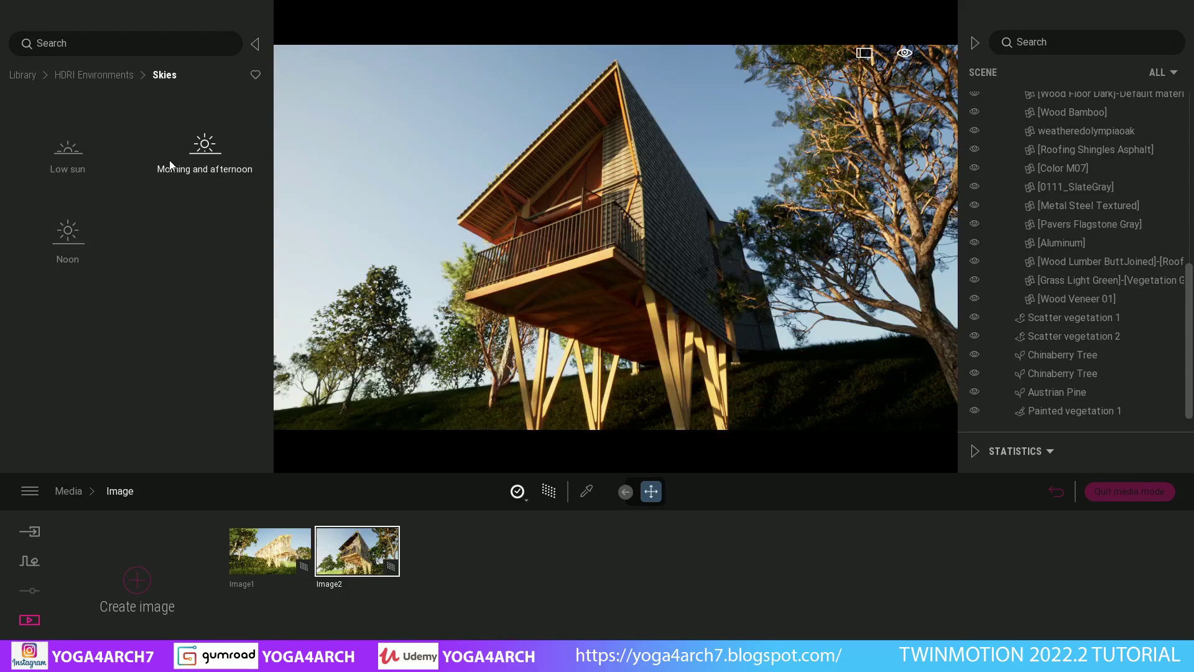
{"action": "left_click", "coordinate": [82, 155]}
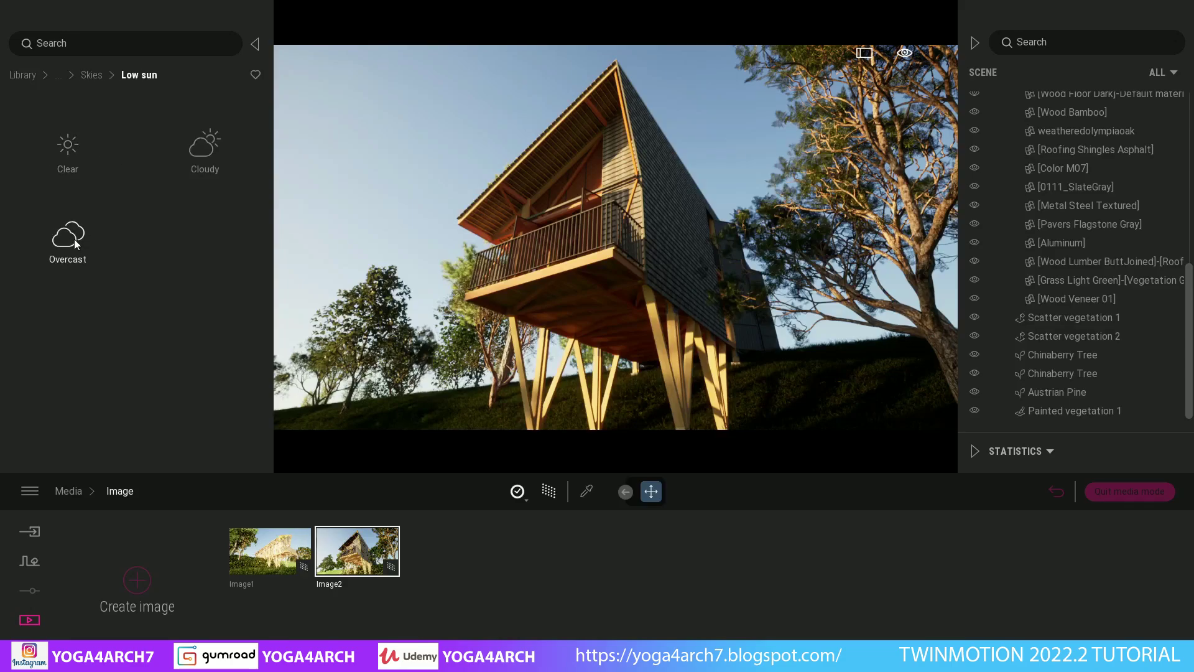
{"action": "left_click", "coordinate": [123, 247]}
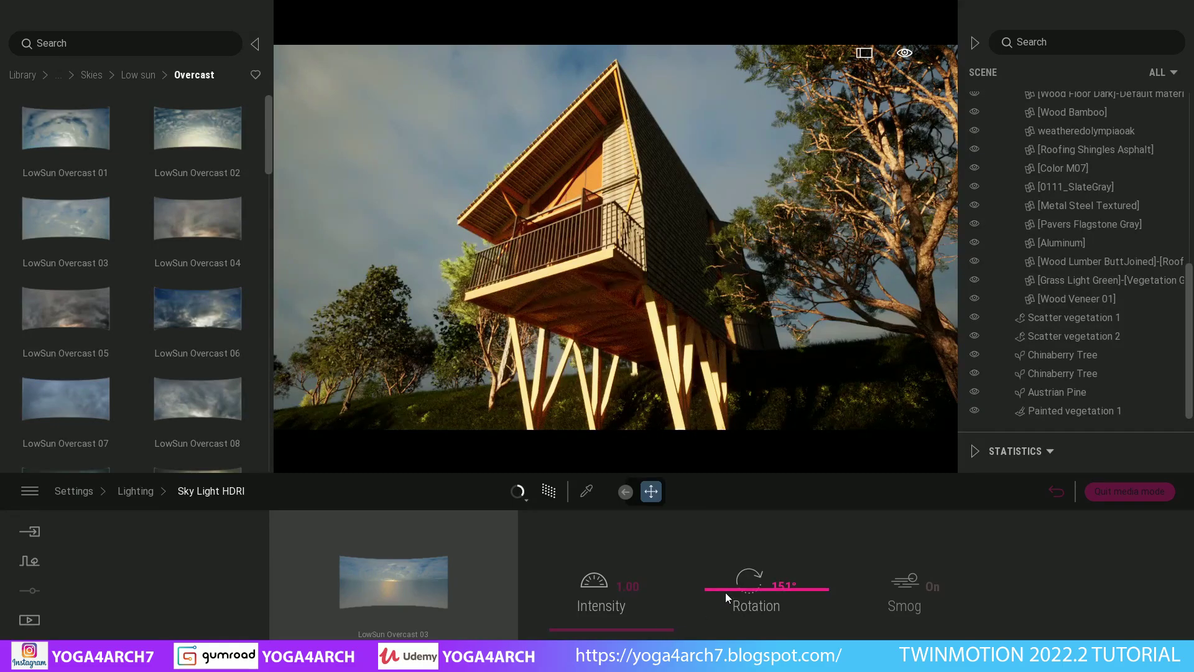
{"action": "left_click_drag", "start_coordinate": [636, 628], "coordinate": [648, 621]}
{"action": "mouse_move", "coordinate": [718, 587]}
{"action": "left_mouse_down"}
{"action": "mouse_move", "coordinate": [721, 614]}
{"action": "mouse_move", "coordinate": [702, 538]}
{"action": "mouse_move", "coordinate": [672, 507]}
{"action": "mouse_move", "coordinate": [714, 565]}
{"action": "mouse_move", "coordinate": [777, 578]}
{"action": "left_mouse_up"}
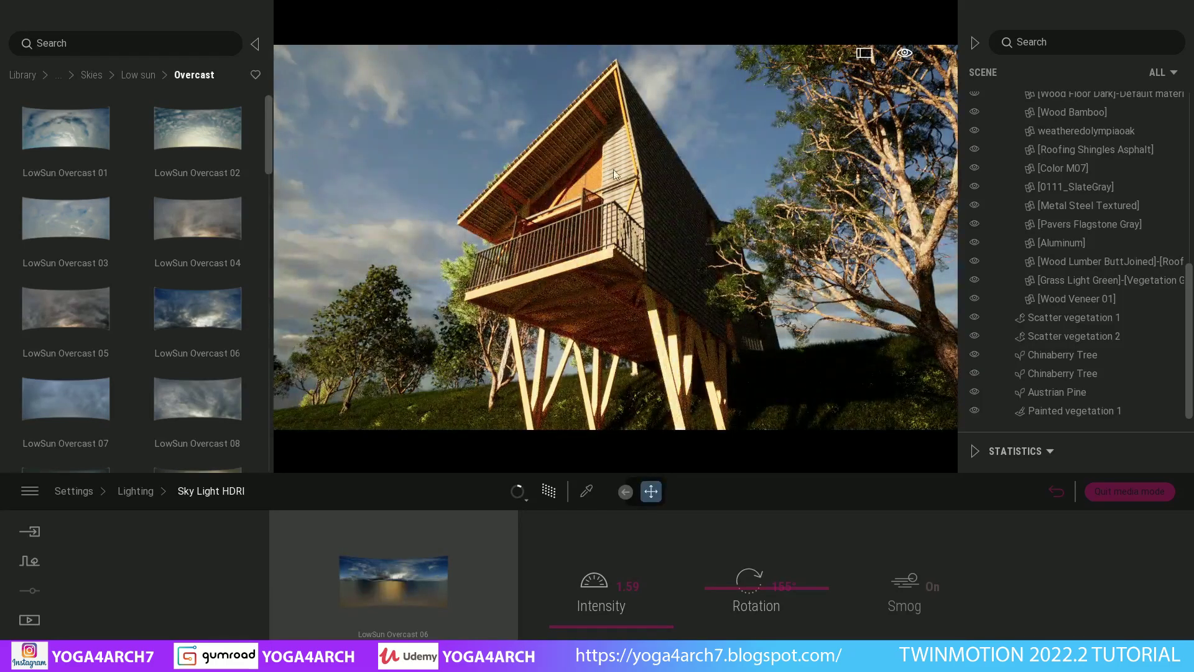
- Re-rotate the sky, then set sun intensity 14 and white balance 6080K
{"action": "left_click_drag", "start_coordinate": [613, 169], "coordinate": [616, 144]}
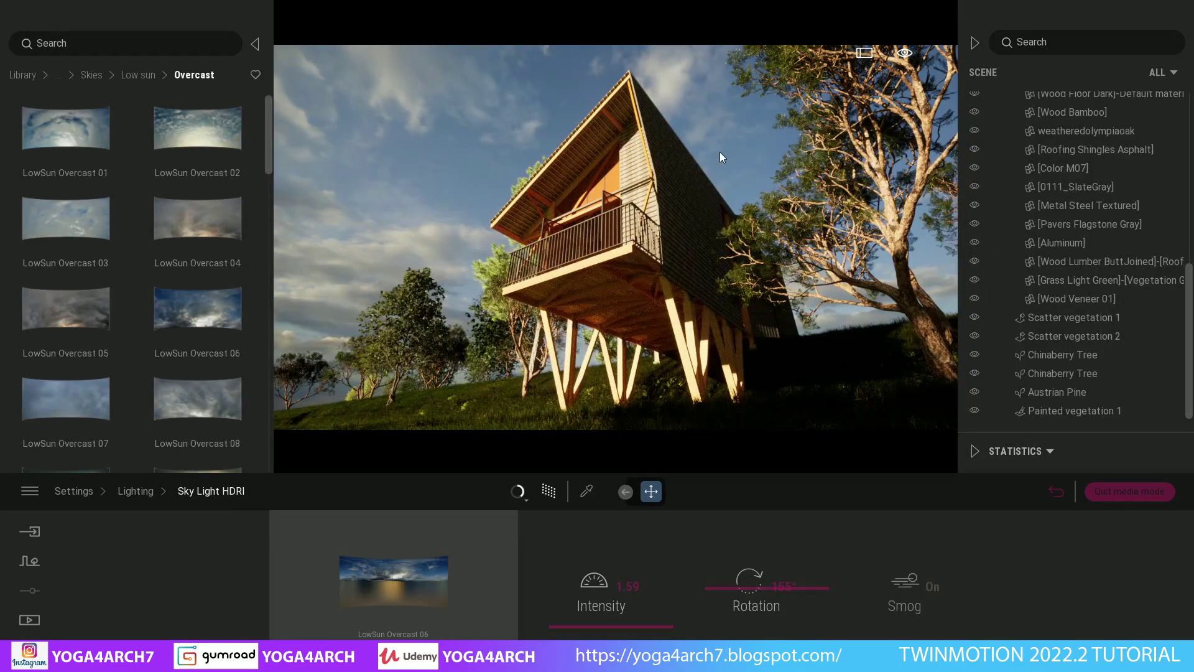
{"action": "mouse_move", "coordinate": [735, 576]}
{"action": "left_mouse_down"}
{"action": "mouse_move", "coordinate": [727, 603]}
{"action": "mouse_move", "coordinate": [727, 589]}
{"action": "left_mouse_up"}
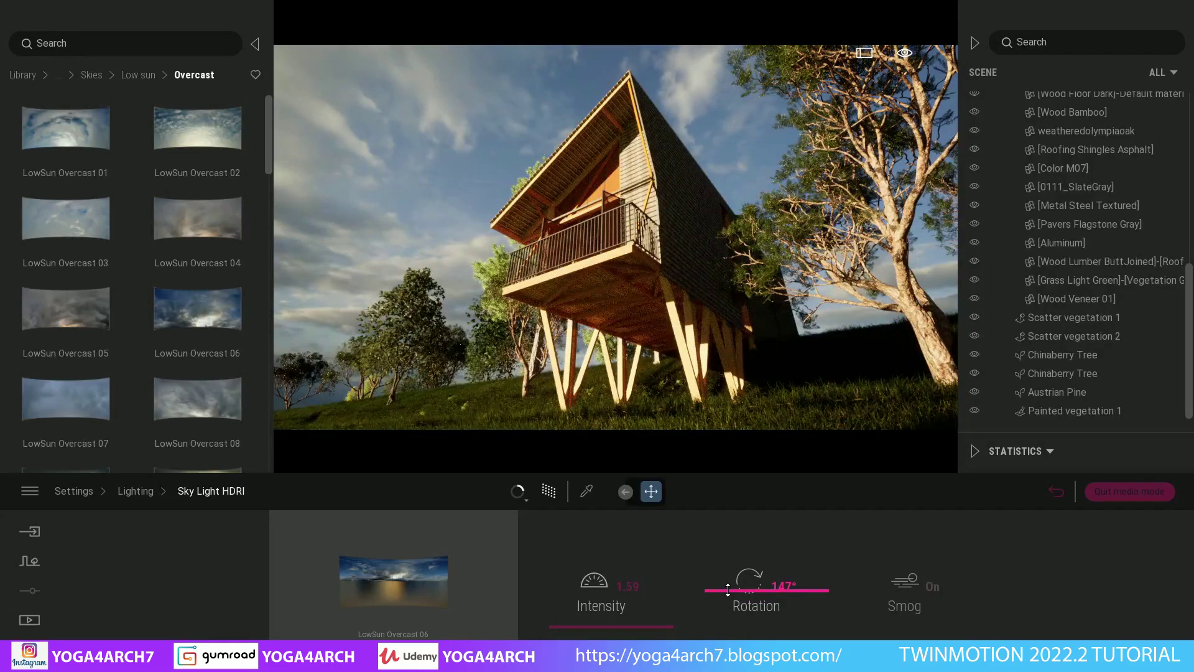
{"action": "right_click", "coordinate": [179, 507]}
{"action": "mouse_move", "coordinate": [664, 605]}
{"action": "left_mouse_down"}
{"action": "mouse_move", "coordinate": [662, 630]}
{"action": "mouse_move", "coordinate": [679, 603]}
{"action": "left_mouse_up"}
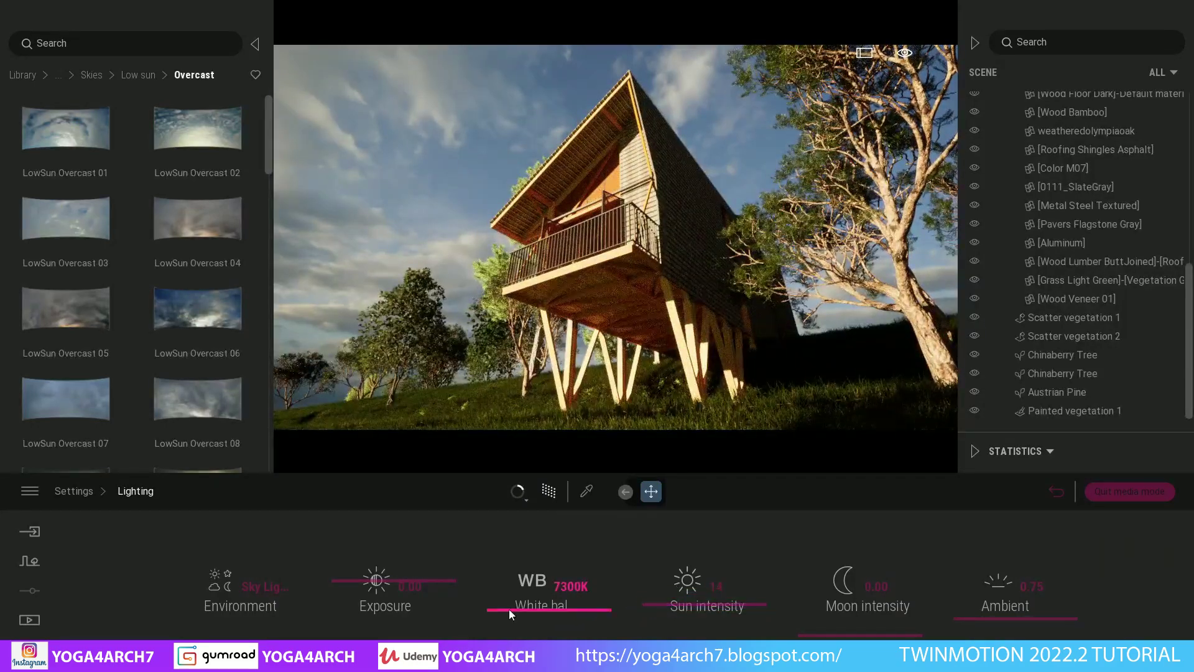
{"action": "left_click_drag", "start_coordinate": [508, 609], "coordinate": [509, 622]}
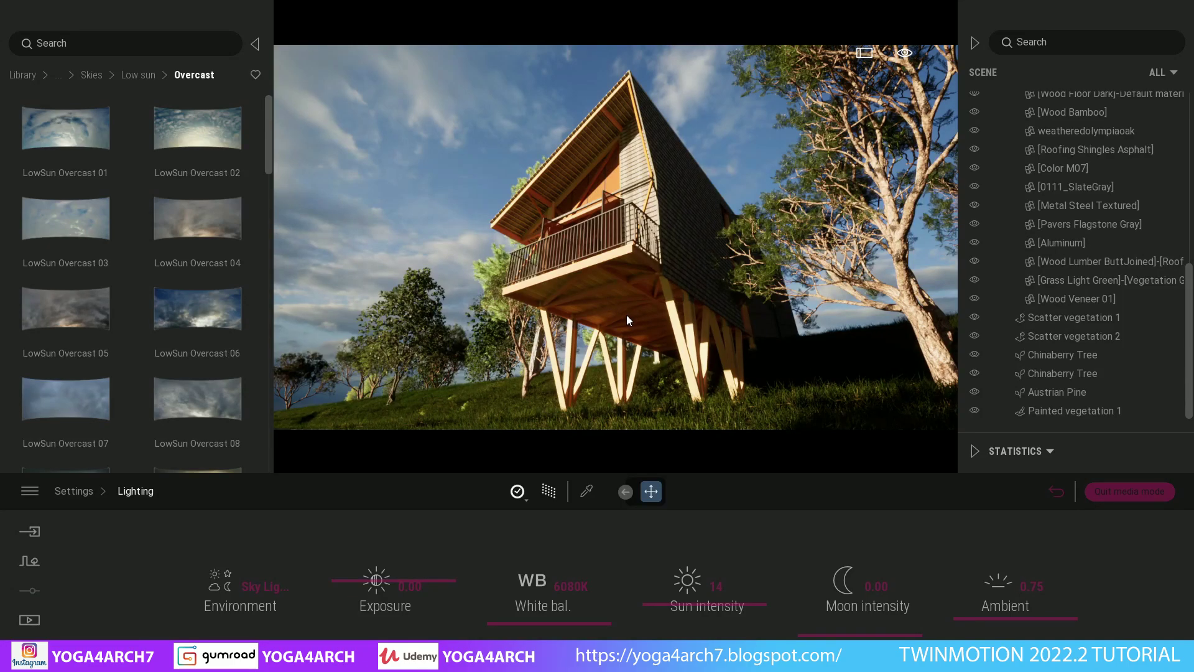
{"action": "left_click", "coordinate": [29, 620]}
{"action": "left_click", "coordinate": [234, 579]}
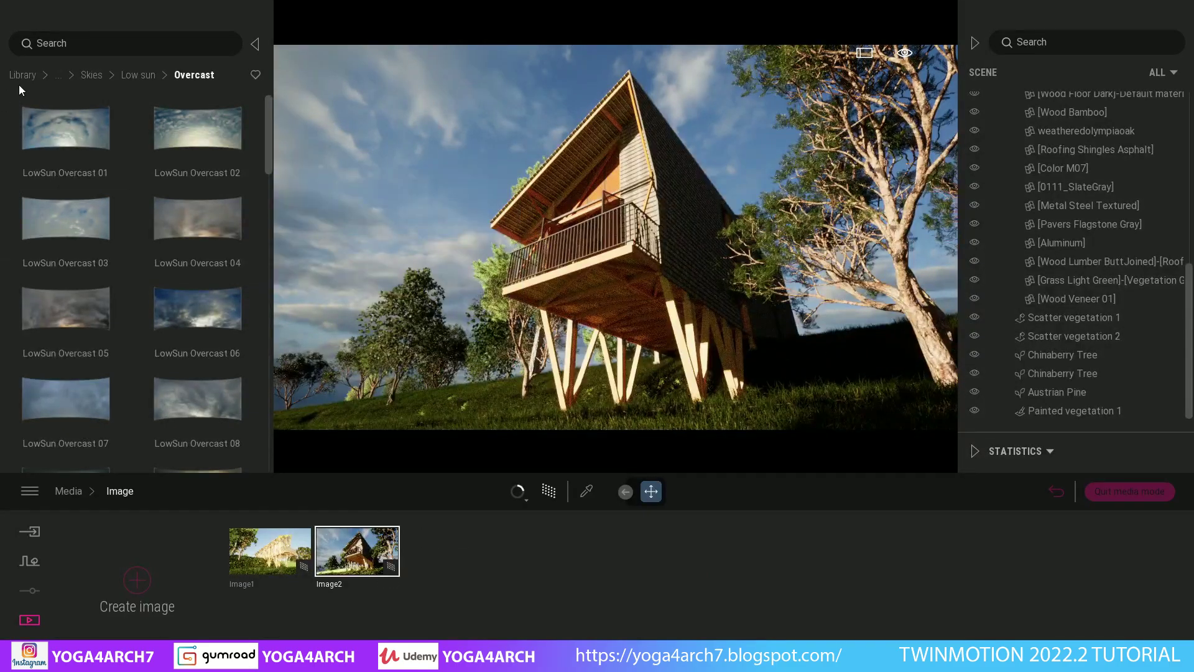
- Place a Rhapis excelsa palm and another bush at the lower right
{"action": "left_click", "coordinate": [19, 75]}
{"action": "left_click", "coordinate": [195, 137]}
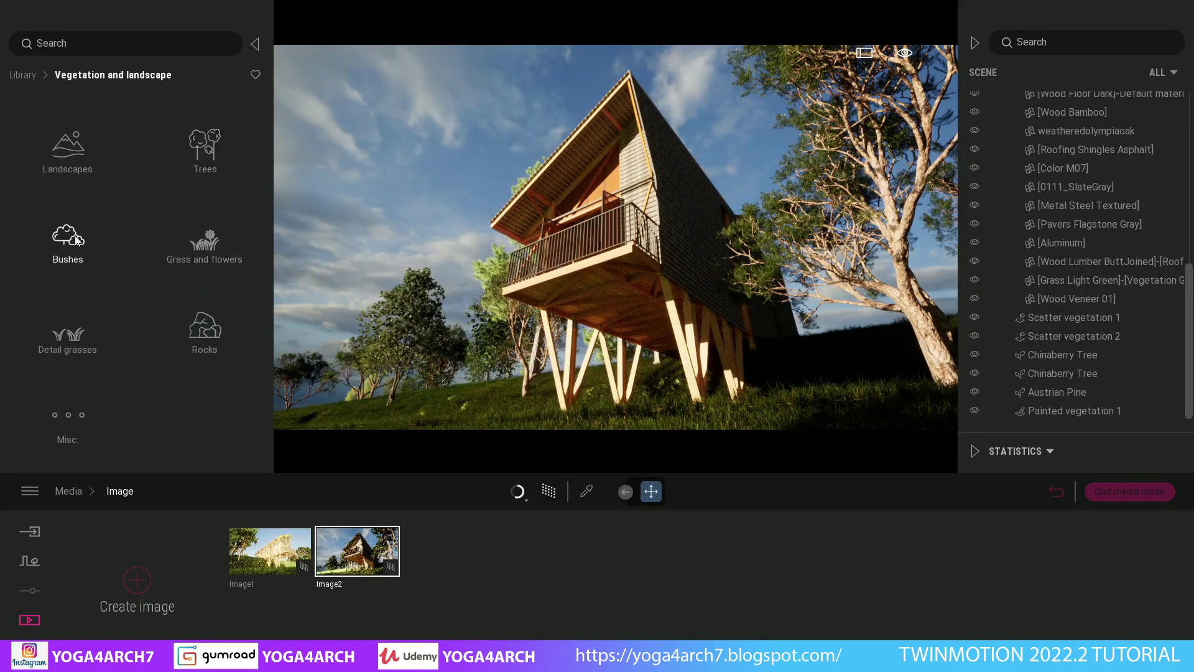
{"action": "left_click", "coordinate": [64, 233]}
{"action": "left_click_drag", "start_coordinate": [149, 291], "coordinate": [749, 430]}
{"action": "scroll", "coordinate": [205, 375], "scroll_direction": "down", "scroll_amount": 1}
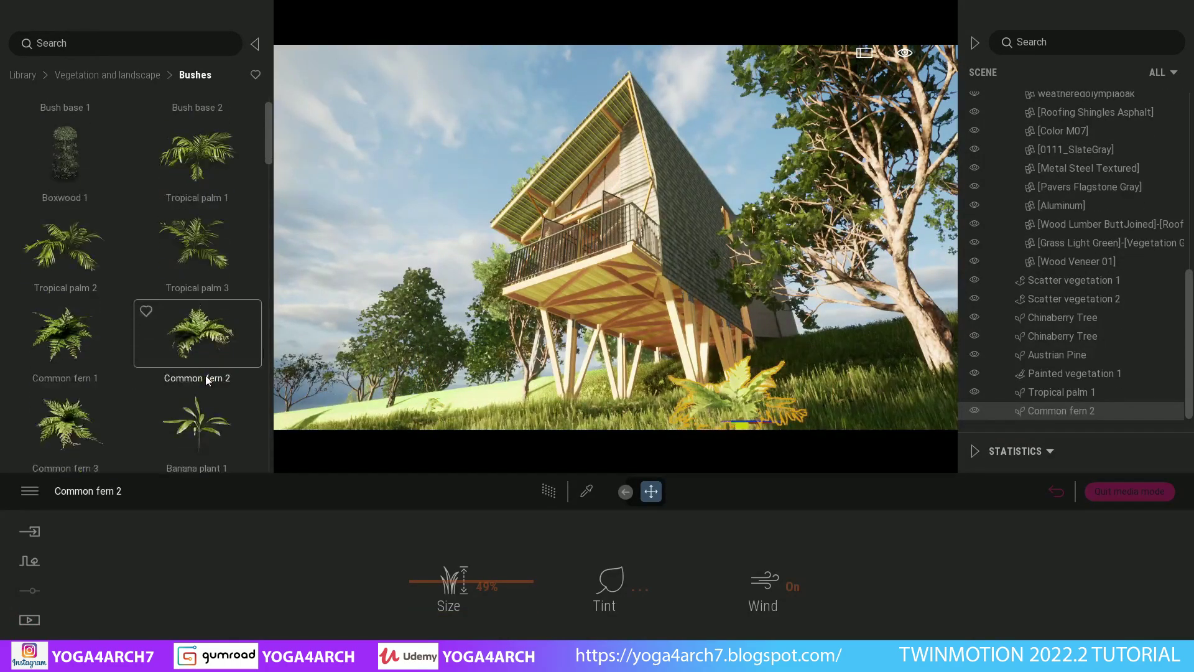
{"action": "left_click_drag", "start_coordinate": [94, 421], "coordinate": [878, 391]}
- Scatter Common, Leatherleaf and Boston ferns across the right slope
{"action": "scroll", "coordinate": [171, 259], "scroll_direction": "down", "scroll_amount": 3}
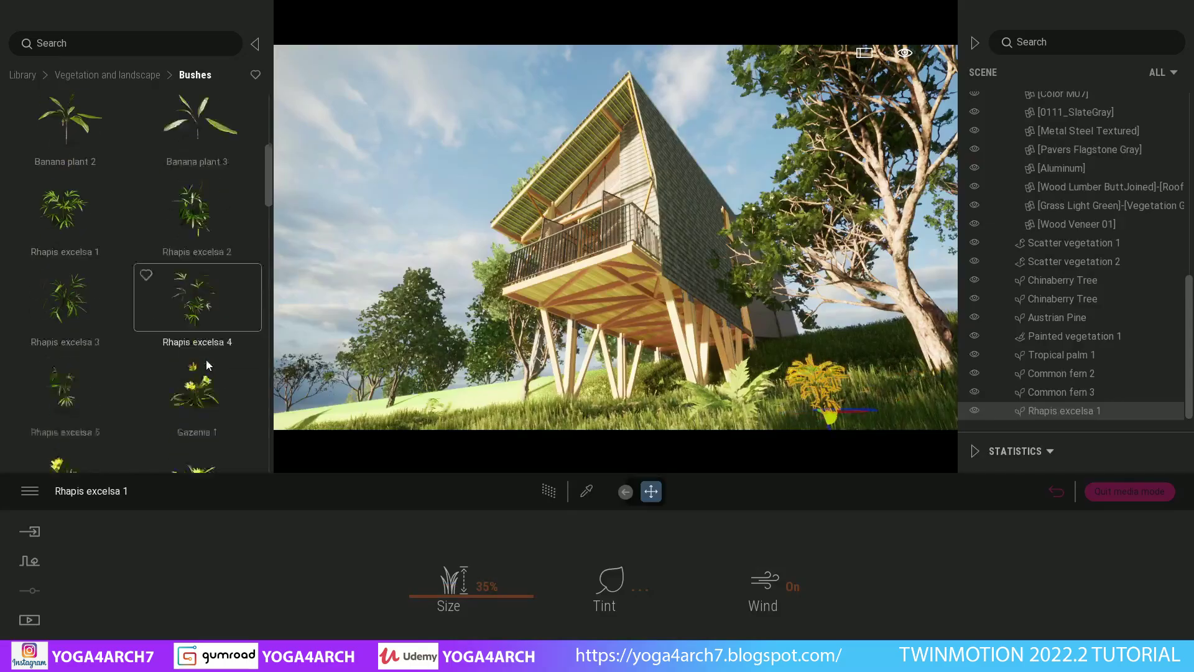
{"action": "scroll", "coordinate": [207, 359], "scroll_direction": "down", "scroll_amount": 1}
{"action": "scroll", "coordinate": [207, 359], "scroll_direction": "down", "scroll_amount": 2}
{"action": "left_click_drag", "start_coordinate": [830, 410], "coordinate": [479, 403]}
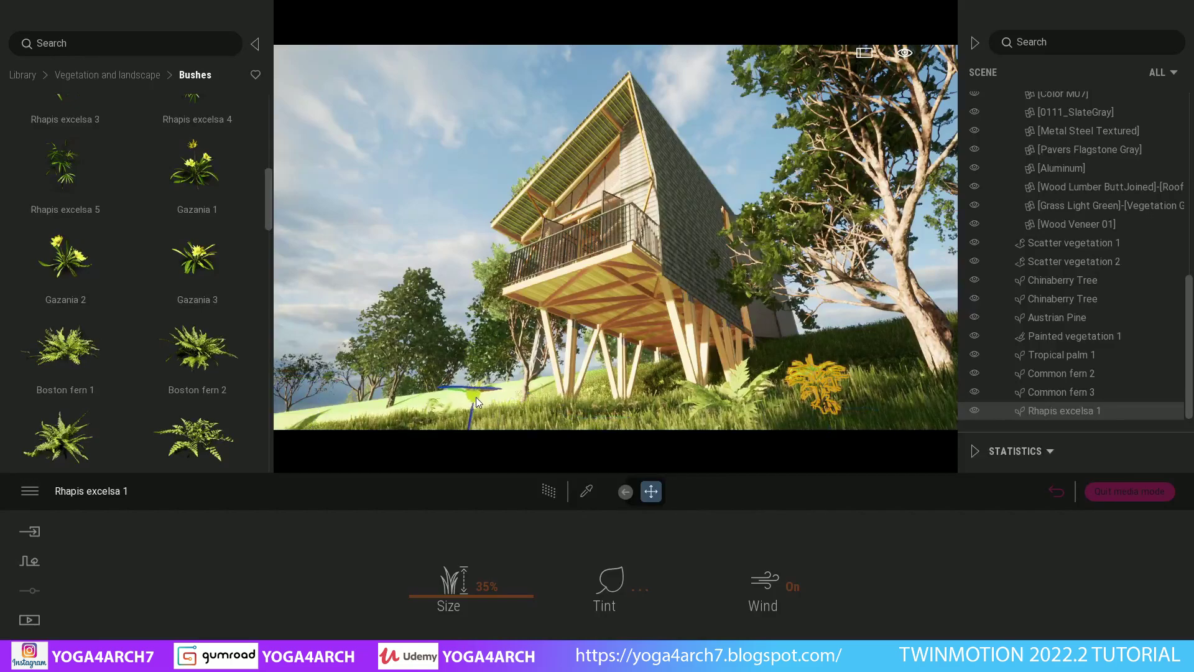
{"action": "scroll", "coordinate": [74, 352], "scroll_direction": "down", "scroll_amount": 3}
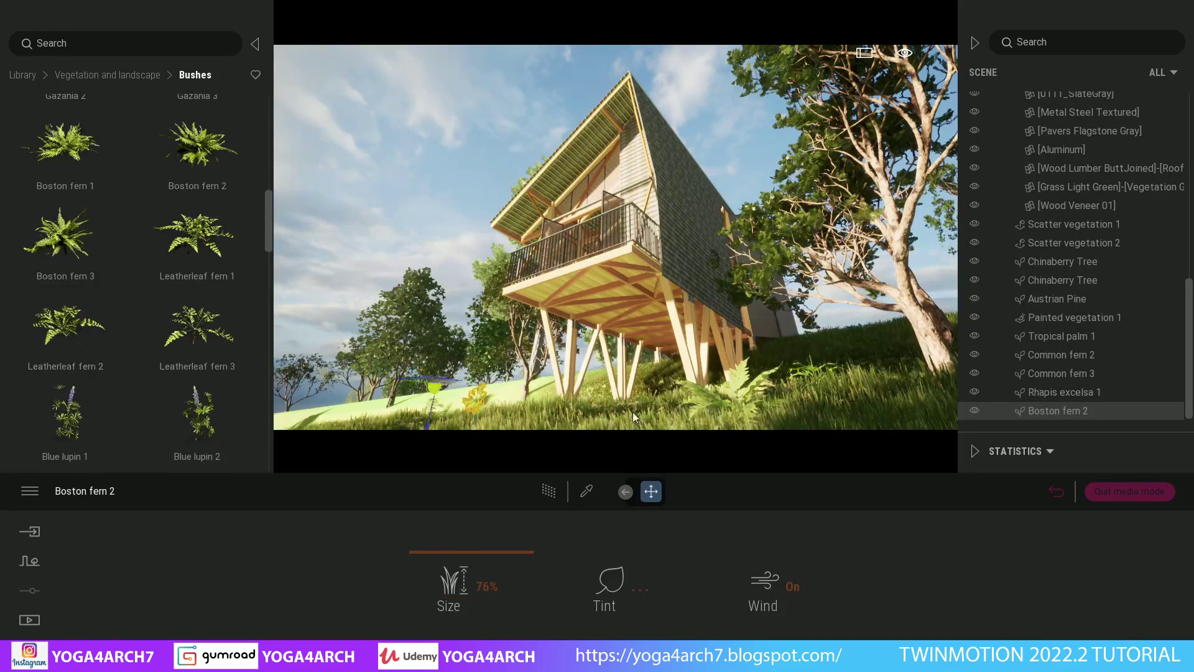
{"action": "mouse_move", "coordinate": [633, 412]}
{"action": "left_mouse_down"}
{"action": "mouse_move", "coordinate": [754, 401]}
{"action": "mouse_move", "coordinate": [820, 412]}
{"action": "left_mouse_up"}
{"action": "left_click_drag", "start_coordinate": [227, 262], "coordinate": [831, 386]}
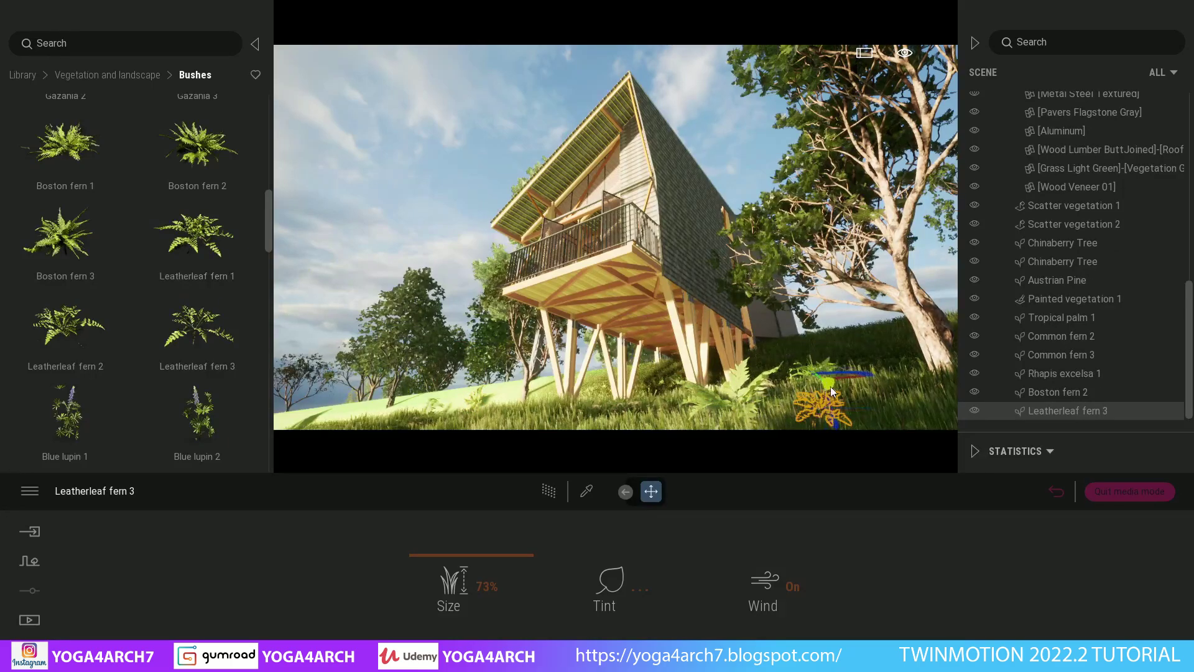
{"action": "left_click_drag", "start_coordinate": [249, 166], "coordinate": [882, 338]}
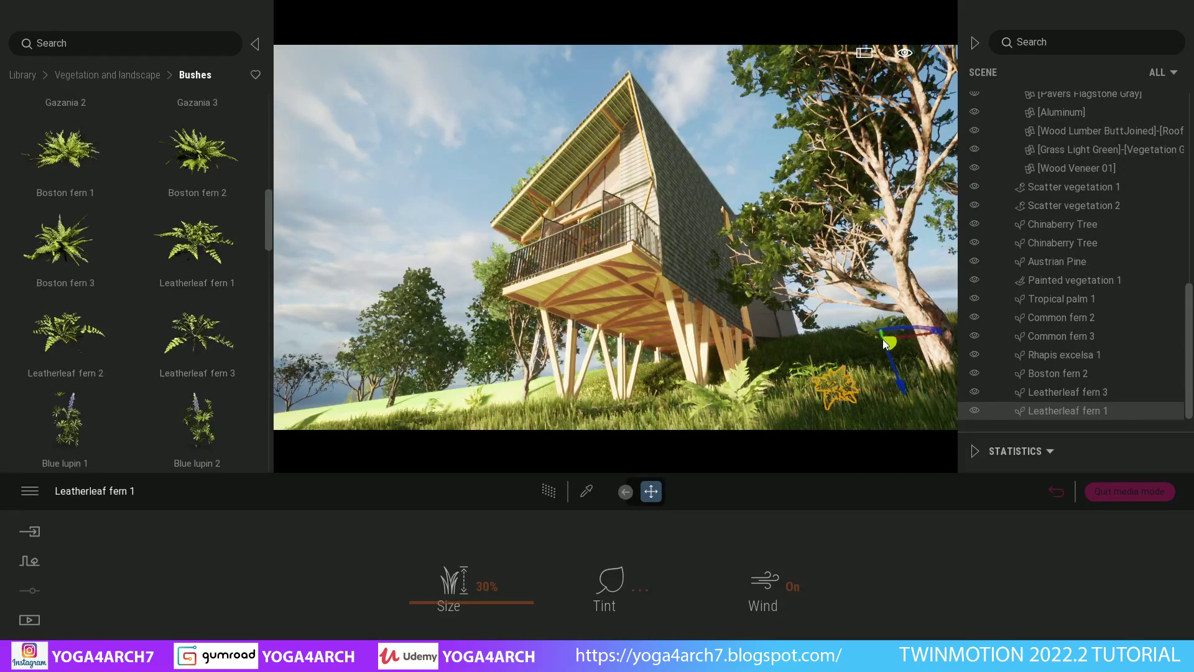
- Place a Chinaberry Tree and a Littleleaf Linden on the lower-left hillside
{"action": "left_click", "coordinate": [142, 76]}
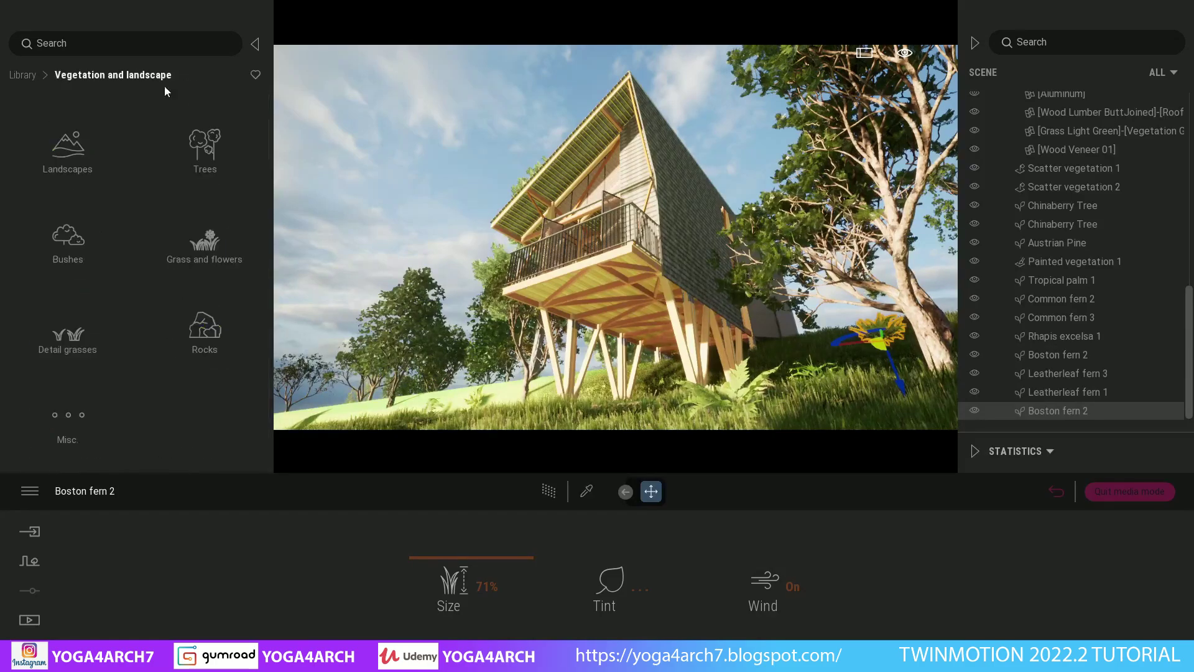
{"action": "left_click", "coordinate": [197, 135]}
{"action": "left_click_drag", "start_coordinate": [65, 131], "coordinate": [900, 357]}
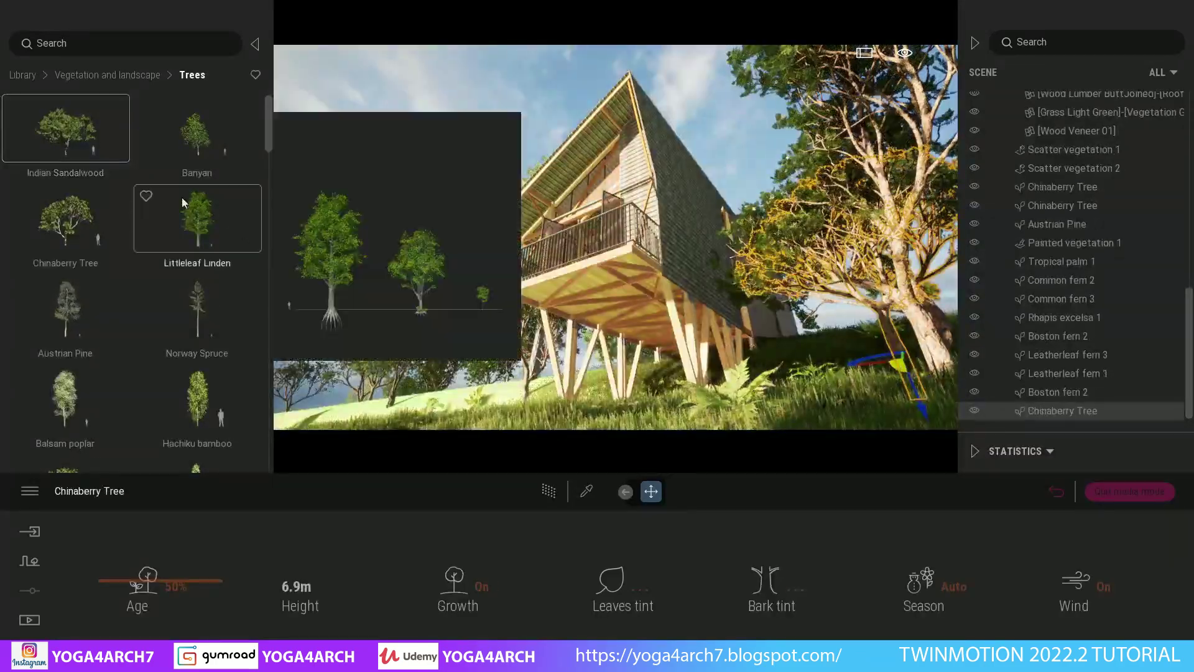
{"action": "left_click", "coordinate": [290, 416]}
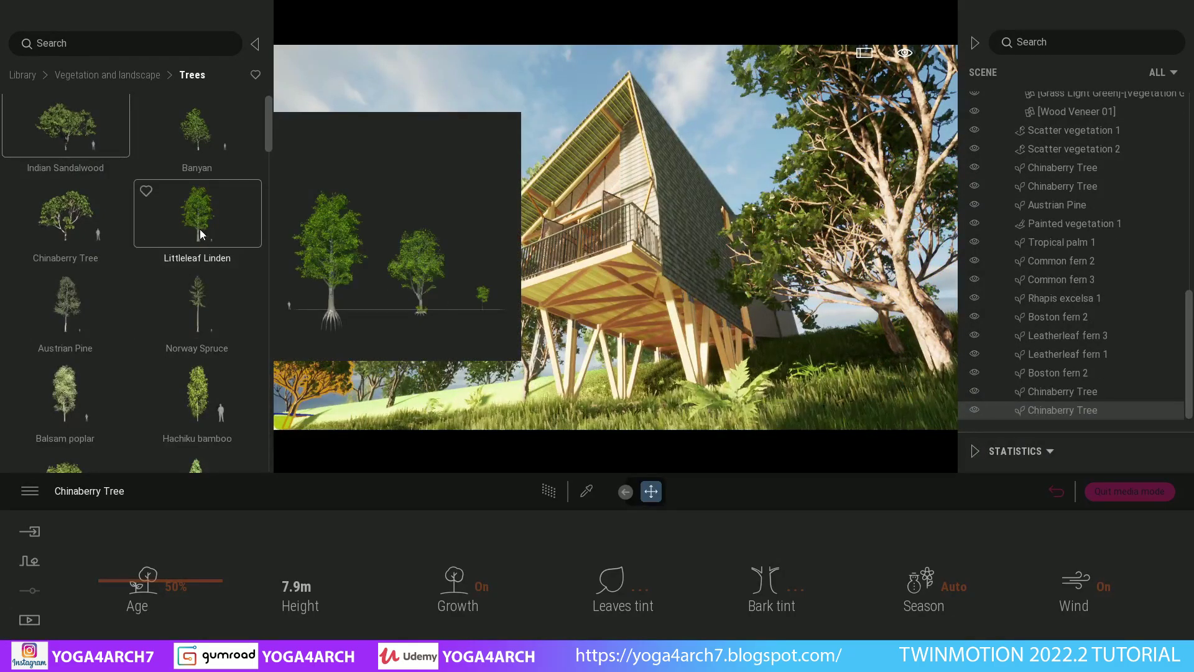
{"action": "left_click_drag", "start_coordinate": [200, 229], "coordinate": [335, 409]}
{"action": "left_click", "coordinate": [440, 201]}
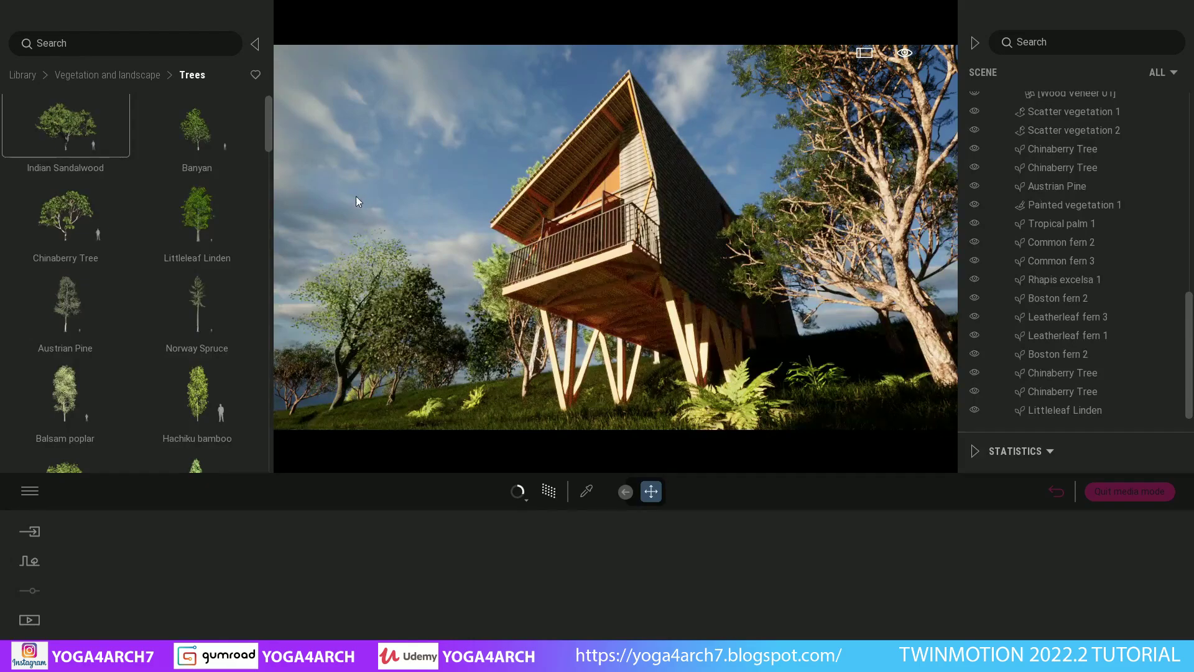
- Open the user library's CHARACTER folder and place a character figure in the scene
{"action": "left_click", "coordinate": [22, 75]}
{"action": "scroll", "coordinate": [125, 311], "scroll_direction": "down", "scroll_amount": 1}
{"action": "left_click", "coordinate": [59, 436]}
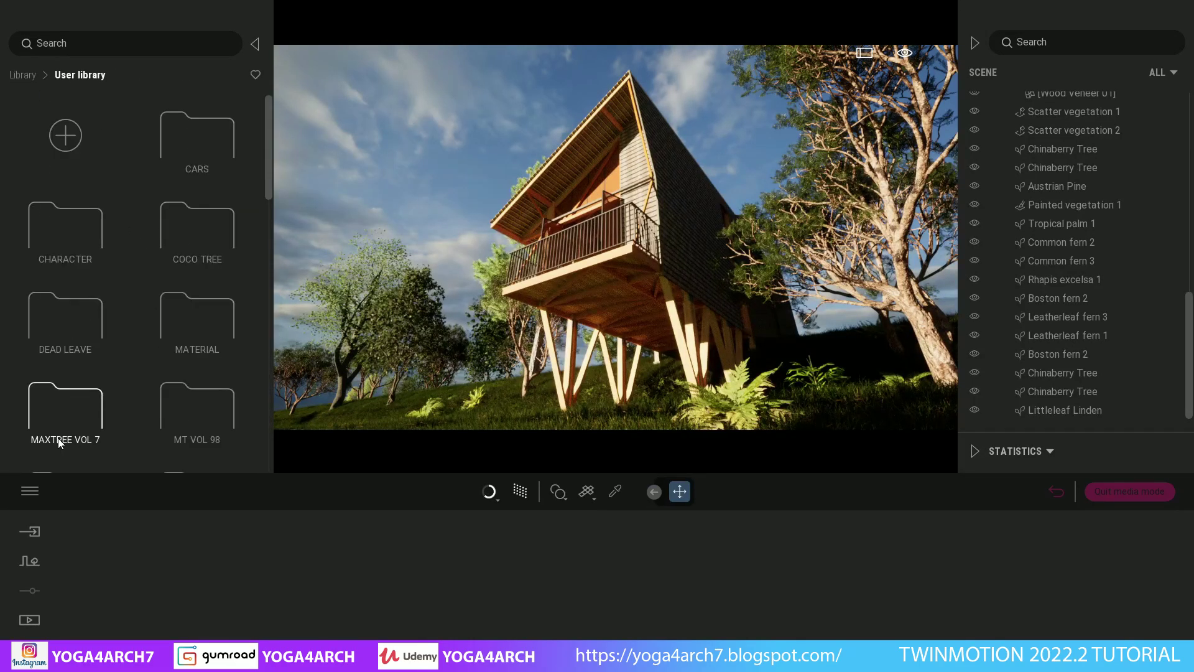
{"action": "scroll", "coordinate": [129, 339], "scroll_direction": "down", "scroll_amount": 1}
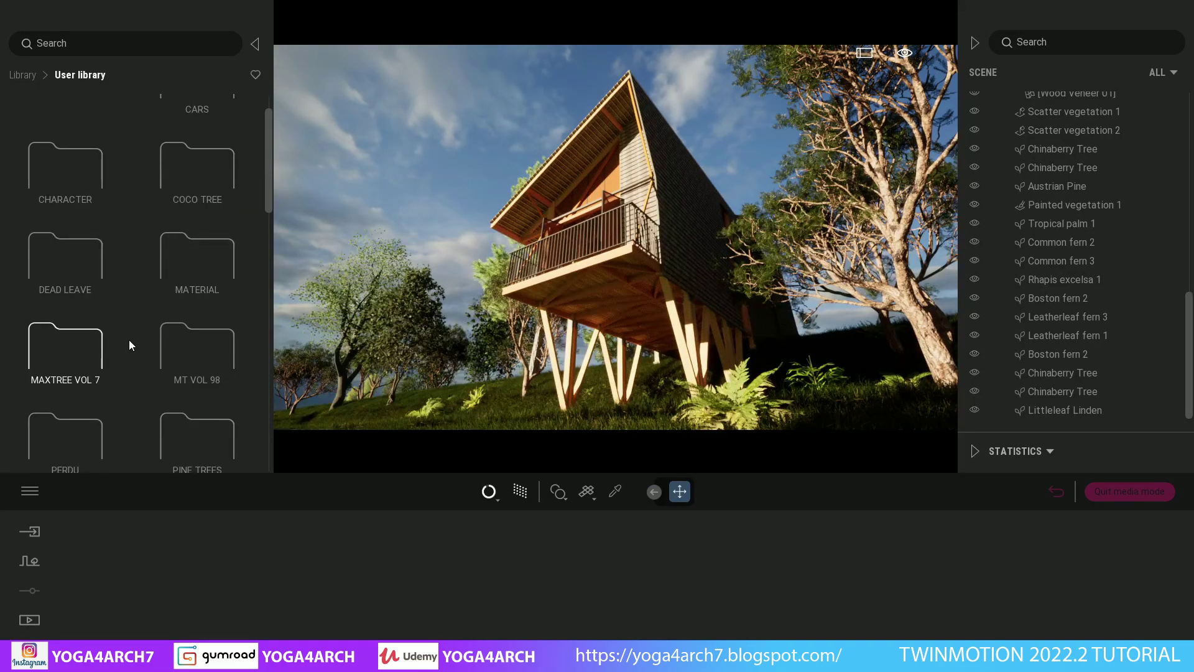
{"action": "left_click", "coordinate": [84, 160]}
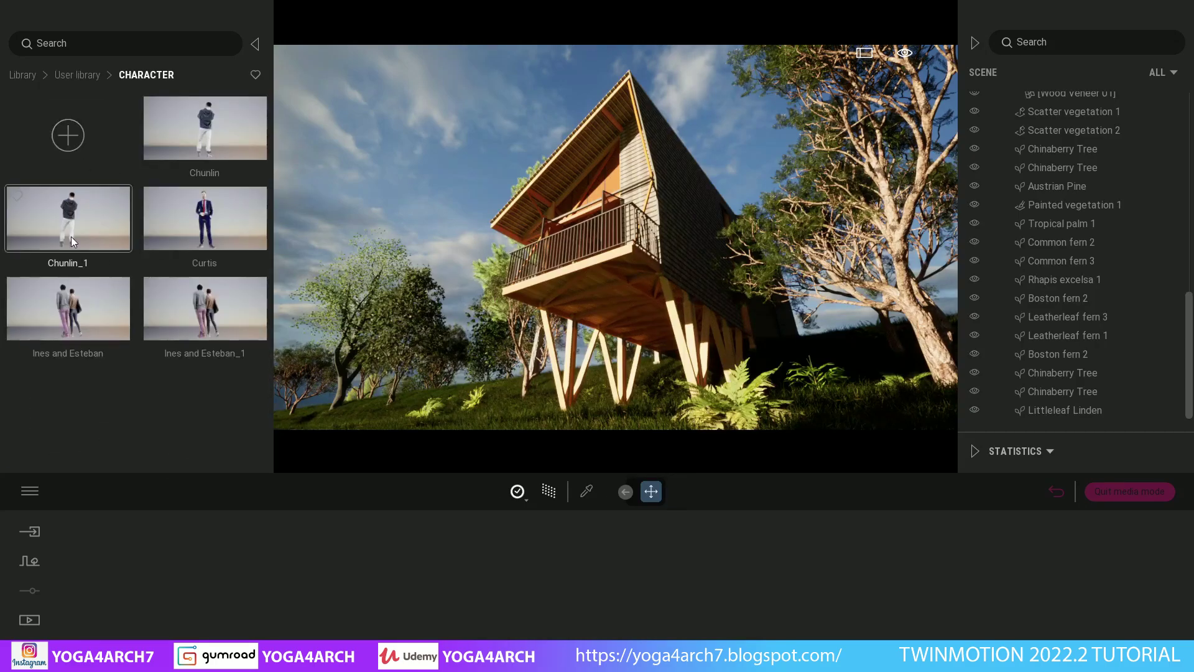
{"action": "mouse_move", "coordinate": [71, 236]}
{"action": "left_mouse_down"}
{"action": "mouse_move", "coordinate": [342, 422]}
{"action": "mouse_move", "coordinate": [445, 434]}
{"action": "left_mouse_up"}
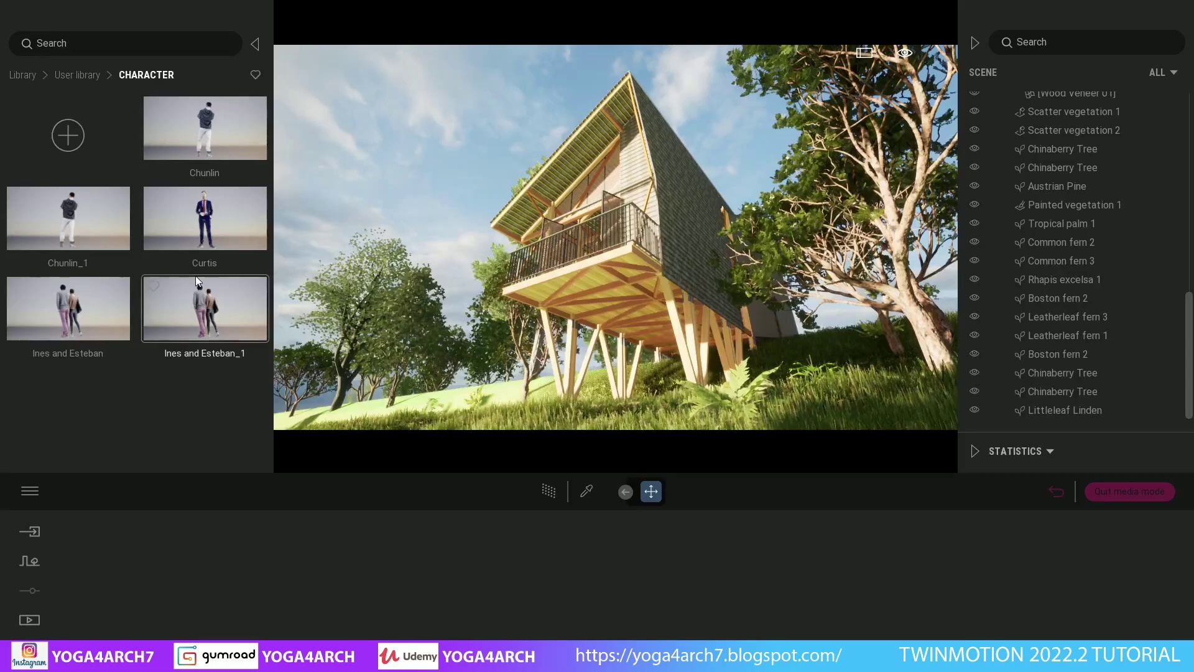
{"action": "left_click", "coordinate": [90, 74]}
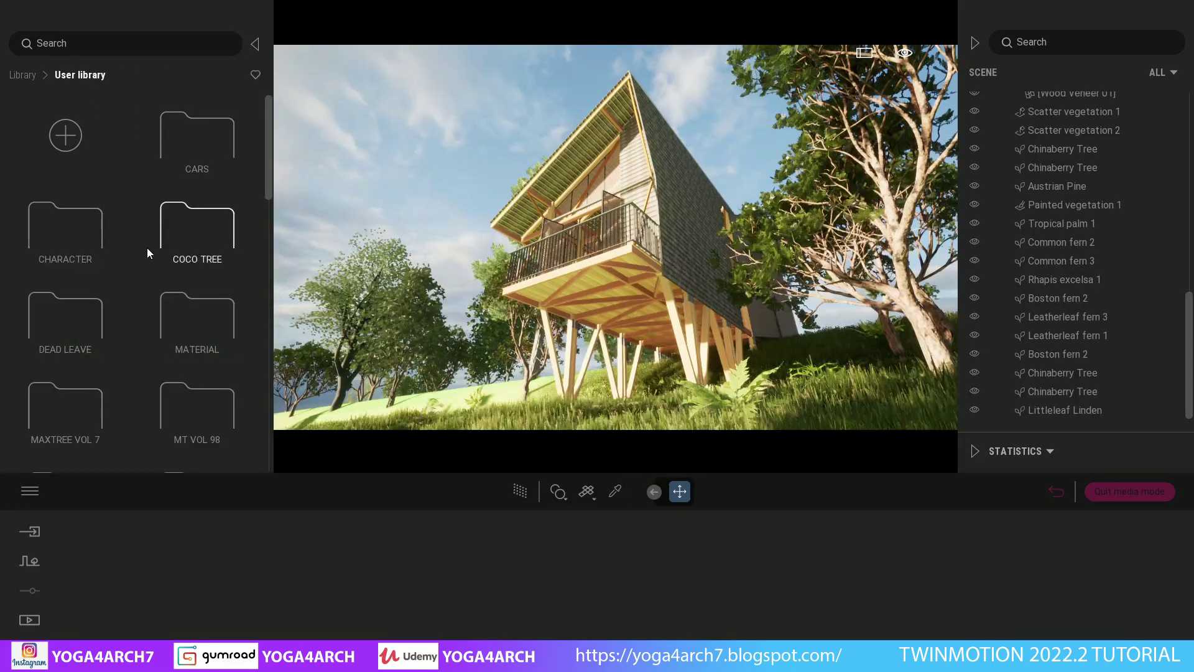
{"action": "scroll", "coordinate": [148, 248], "scroll_direction": "down", "scroll_amount": 2}
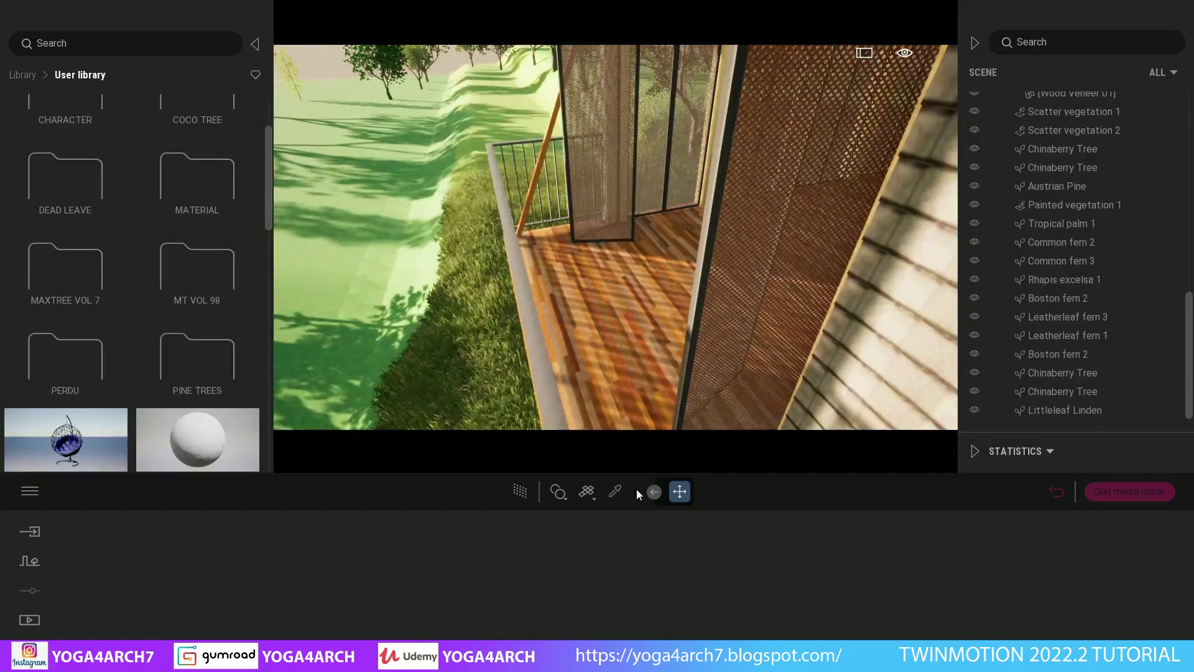
- Eyedrop the balcony's dark wood floor and lower its reflection to 56%
{"action": "left_click", "coordinate": [615, 491]}
{"action": "left_click", "coordinate": [665, 340]}
{"action": "left_click_drag", "start_coordinate": [648, 561], "coordinate": [637, 562]}
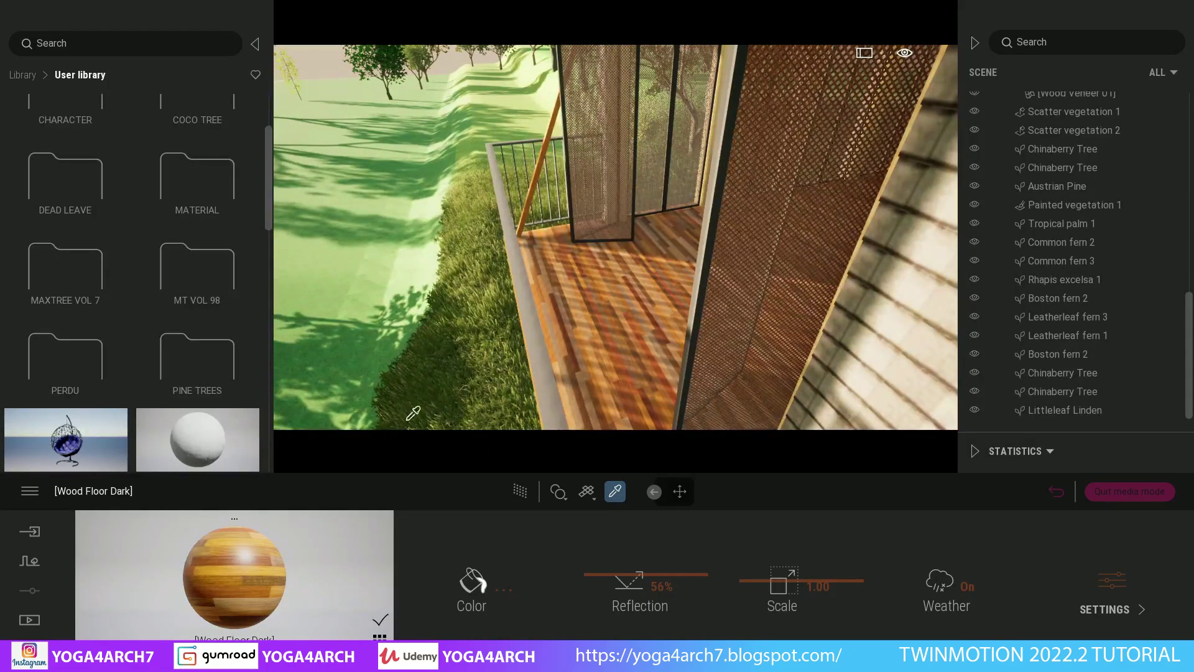
- Place Chunlin_1 on the balcony and the Ines and Esteban couple below, turned sideways
{"action": "left_click", "coordinate": [64, 125]}
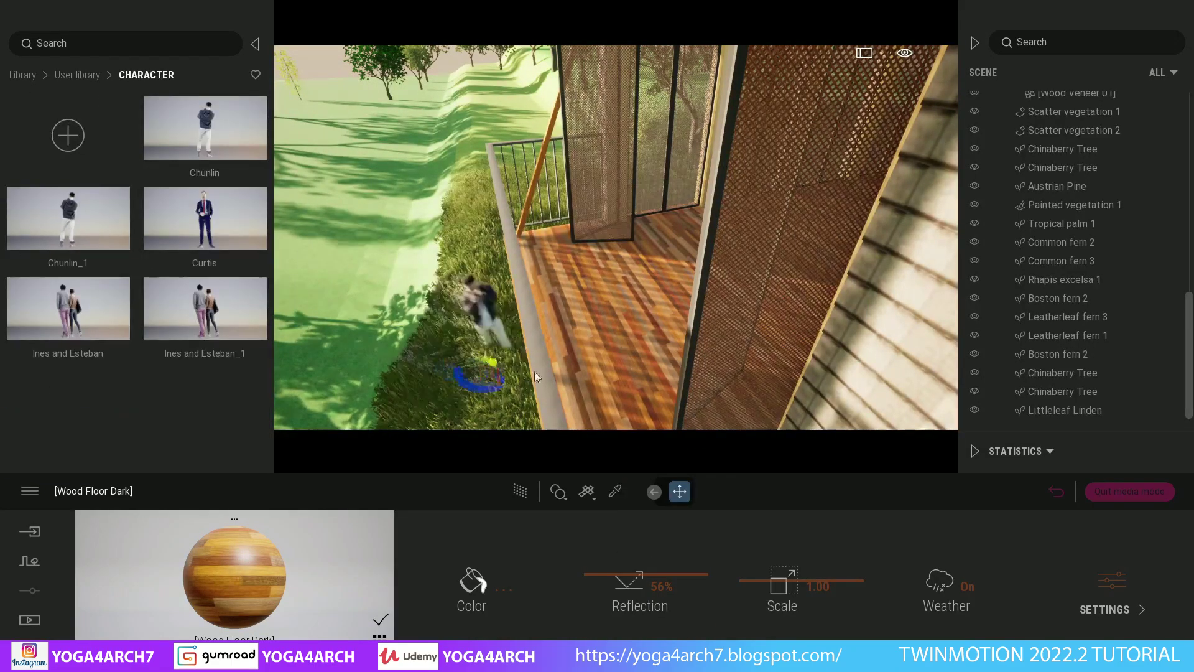
{"action": "left_click_drag", "start_coordinate": [93, 215], "coordinate": [588, 348]}
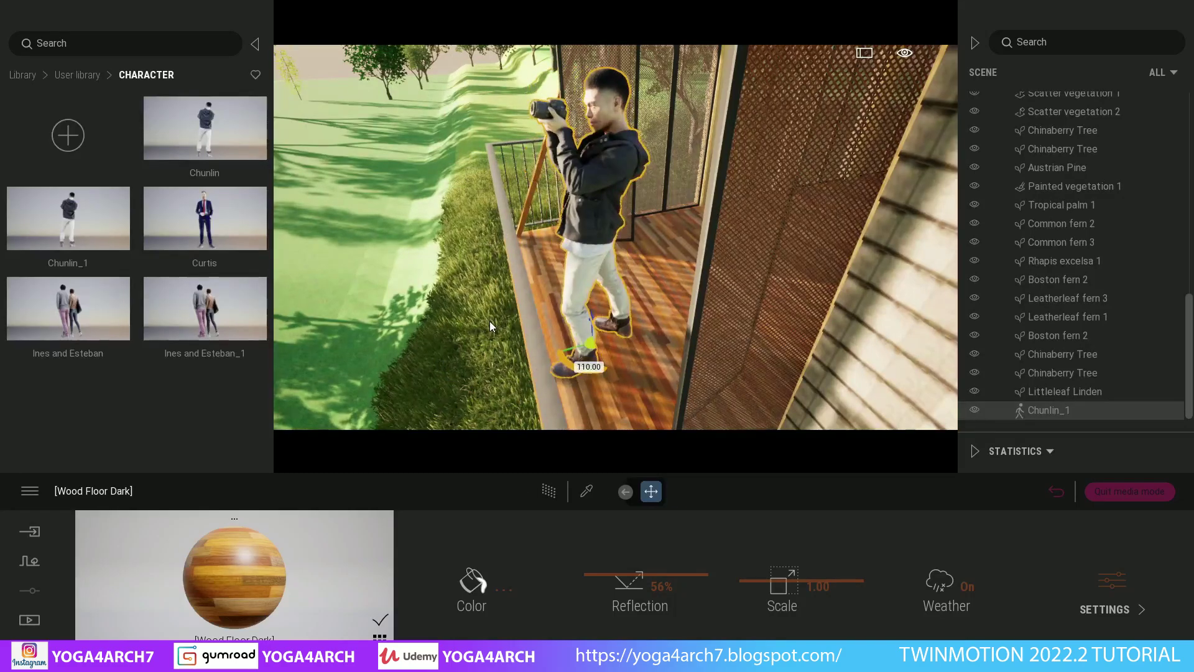
{"action": "mouse_move", "coordinate": [451, 294]}
{"action": "right_mouse_down"}
{"action": "mouse_move", "coordinate": [454, 323]}
{"action": "mouse_move", "coordinate": [454, 261]}
{"action": "right_mouse_up"}
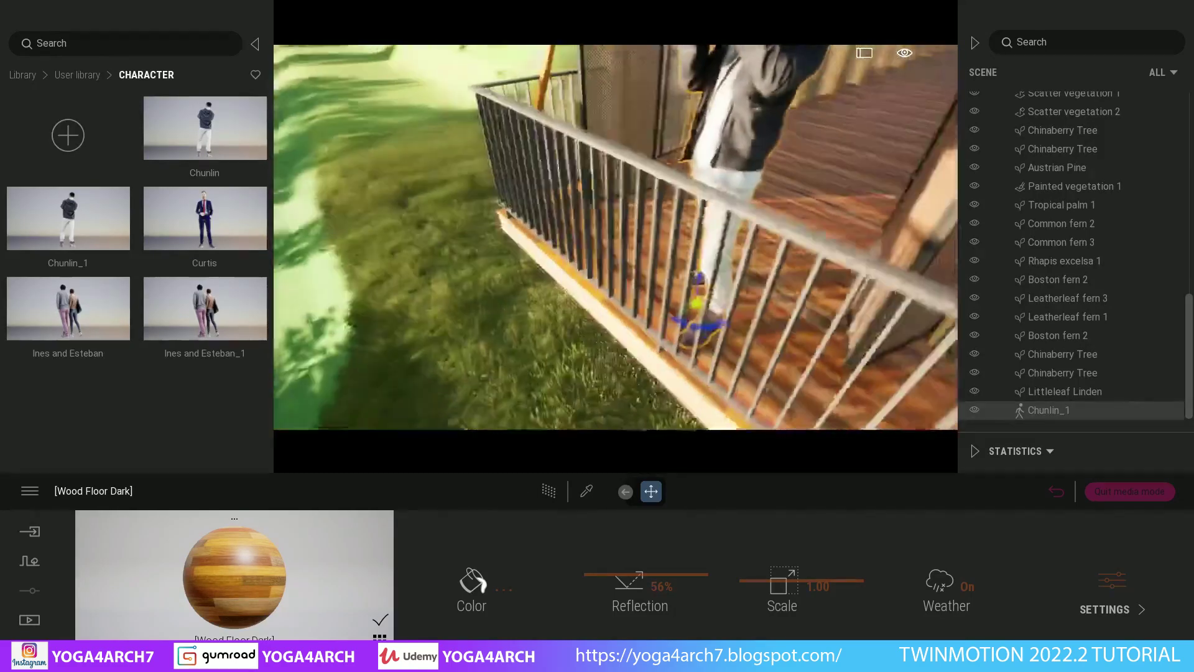
{"action": "left_click_drag", "start_coordinate": [108, 320], "coordinate": [631, 361]}
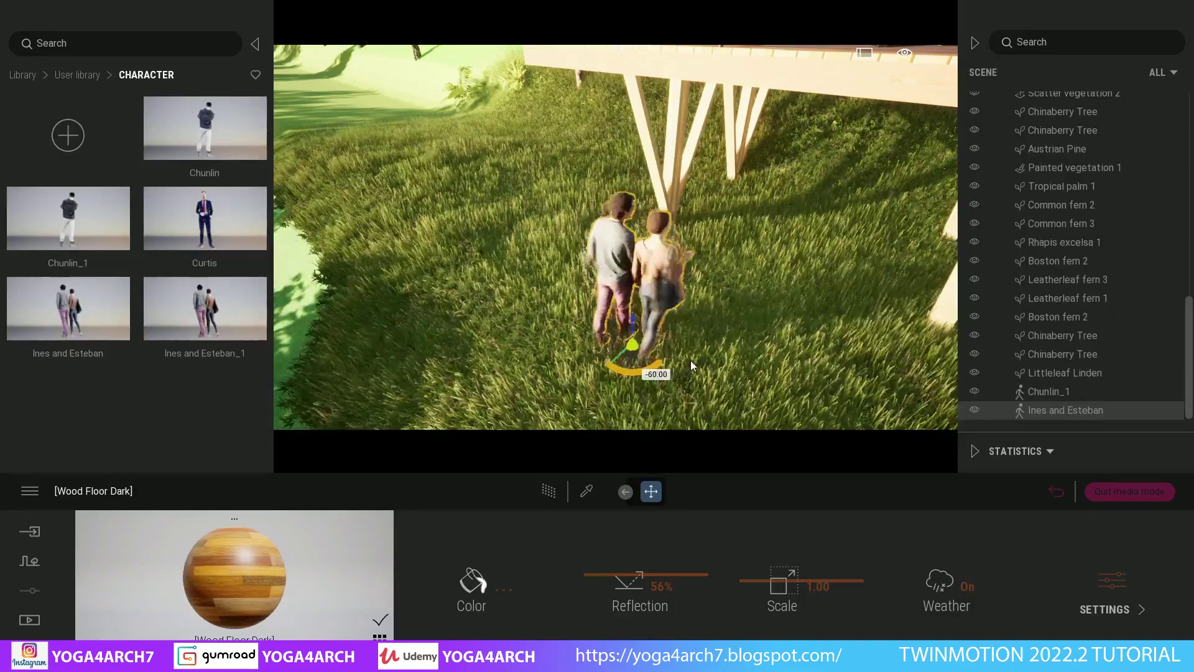
{"action": "left_click_drag", "start_coordinate": [801, 306], "coordinate": [915, 314]}
{"action": "right_click_drag", "start_coordinate": [914, 314], "coordinate": [914, 348]}
- Park Pickup 01 on the grass near the stilts and colour it Black
{"action": "right_click_drag", "start_coordinate": [516, 314], "coordinate": [484, 315]}
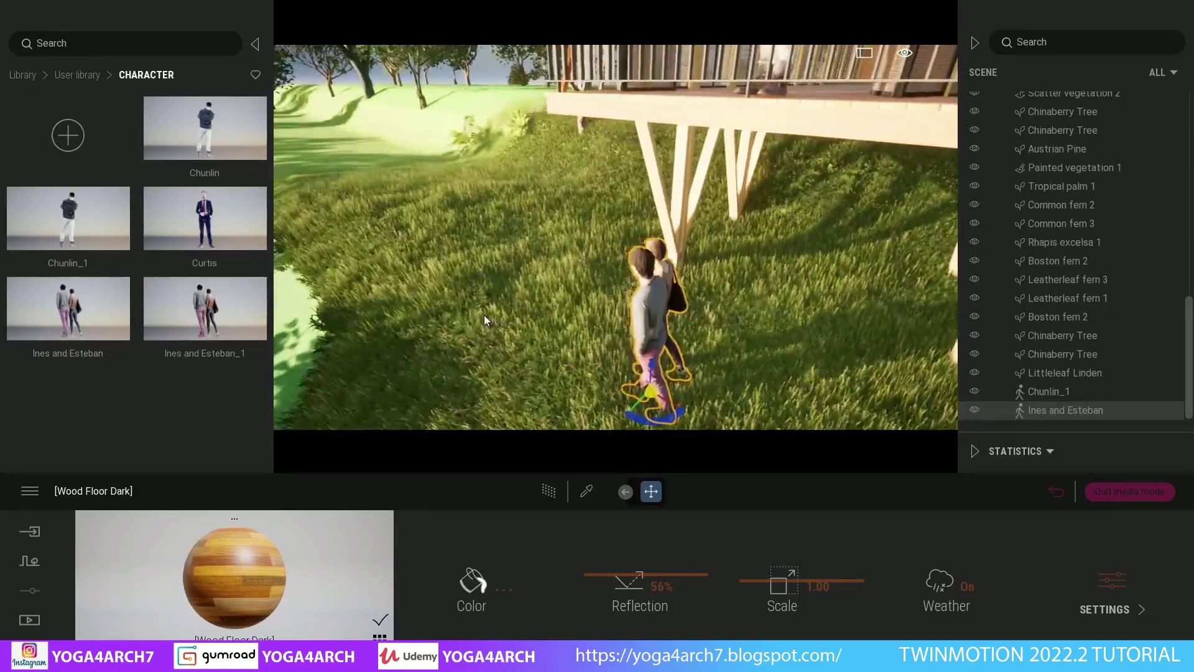
{"action": "left_click", "coordinate": [22, 75]}
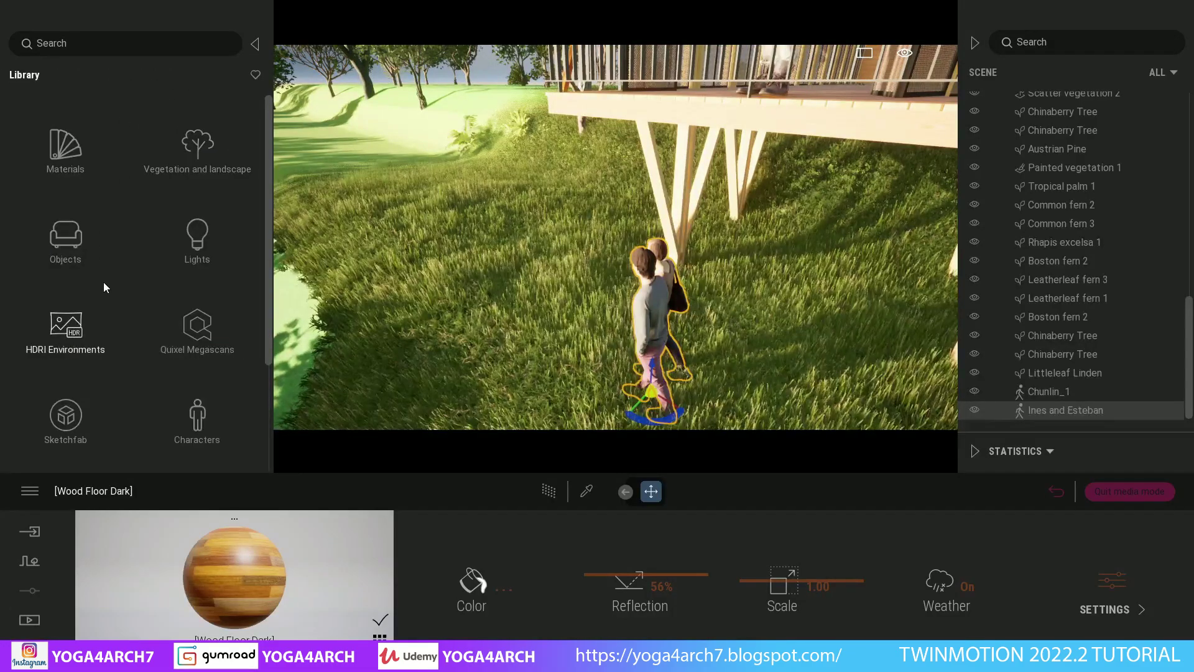
{"action": "scroll", "coordinate": [103, 282], "scroll_direction": "down", "scroll_amount": 3}
{"action": "left_click", "coordinate": [74, 398]}
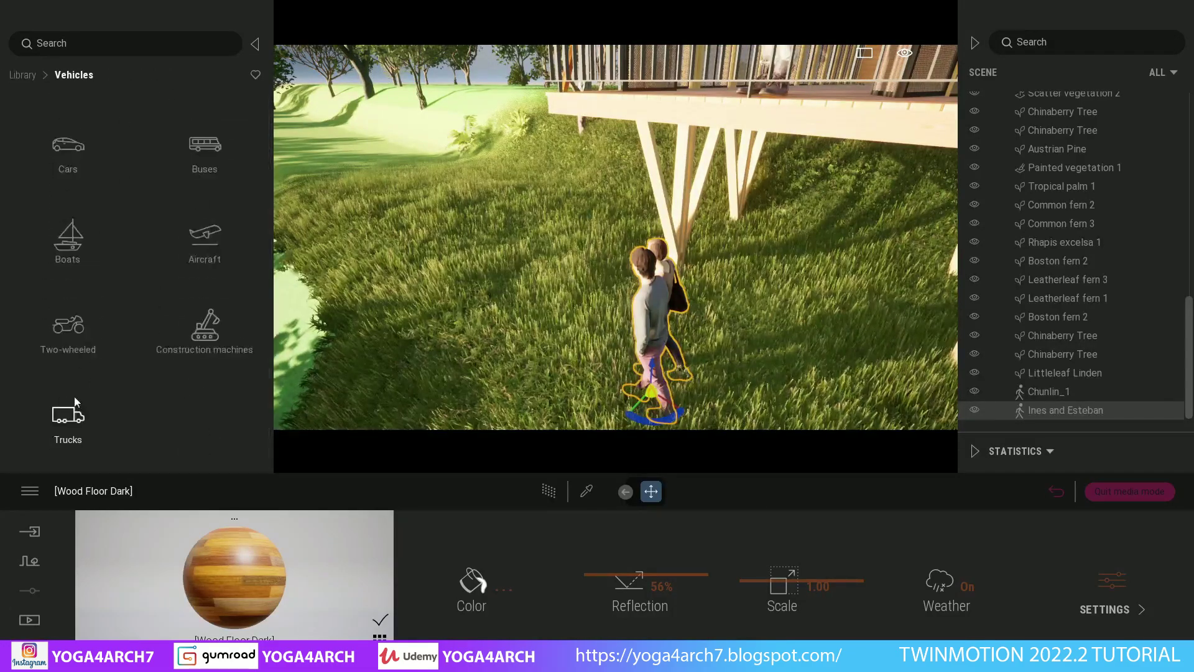
{"action": "left_click", "coordinate": [81, 151]}
{"action": "mouse_move", "coordinate": [80, 224]}
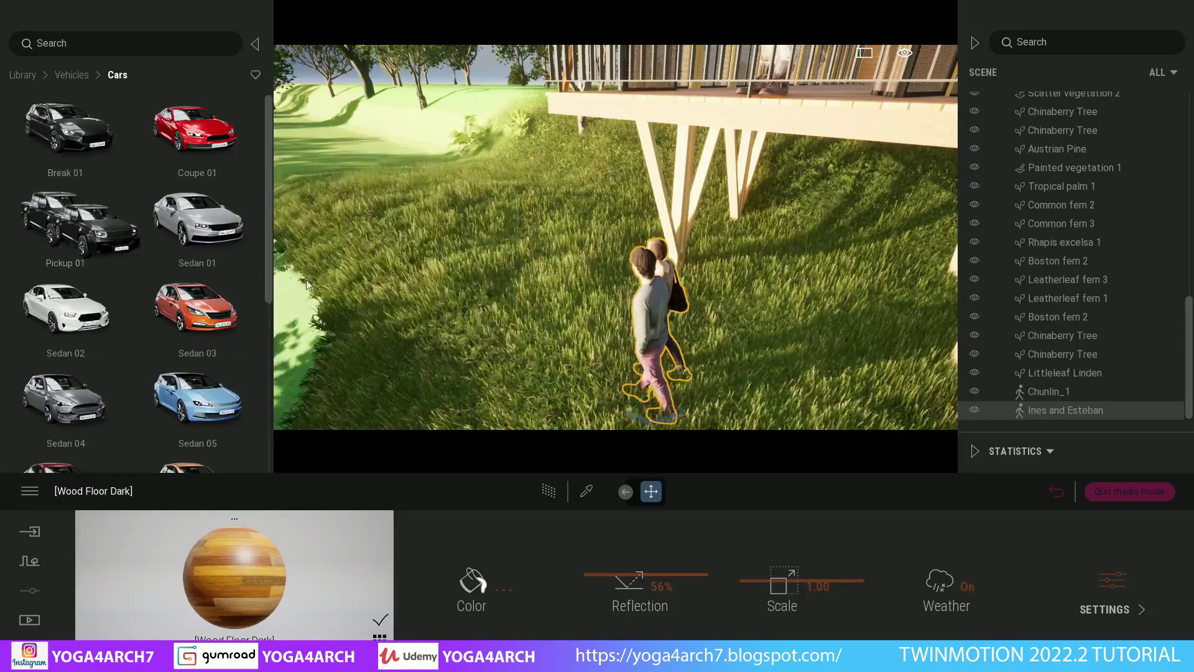
{"action": "mouse_move", "coordinate": [56, 246]}
{"action": "left_mouse_down"}
{"action": "mouse_move", "coordinate": [468, 241]}
{"action": "mouse_move", "coordinate": [390, 217]}
{"action": "left_mouse_up"}
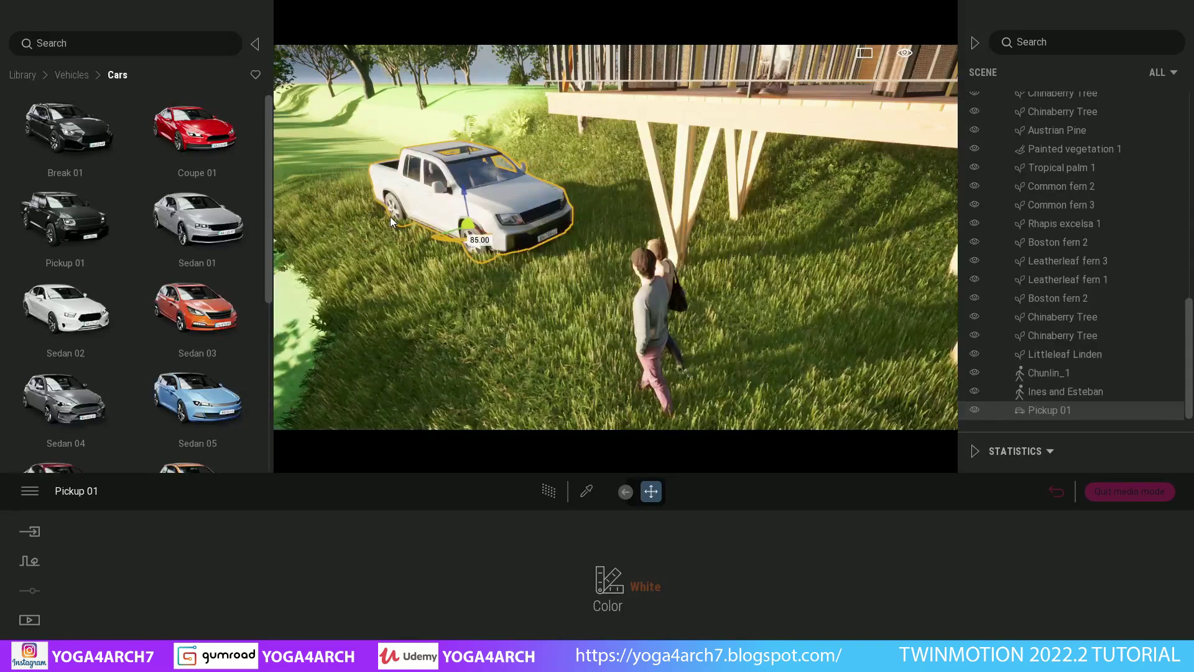
{"action": "left_click_drag", "start_coordinate": [462, 227], "coordinate": [497, 215]}
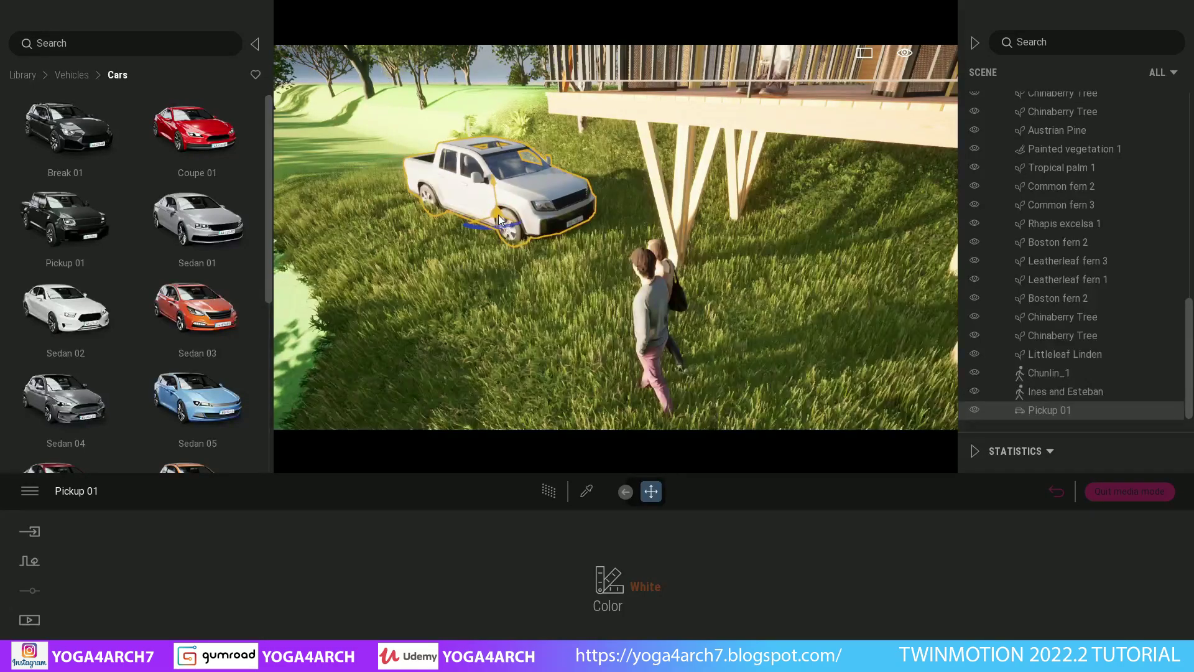
{"action": "left_click", "coordinate": [608, 580]}
{"action": "left_click", "coordinate": [471, 372]}
{"action": "mouse_move", "coordinate": [197, 398]}
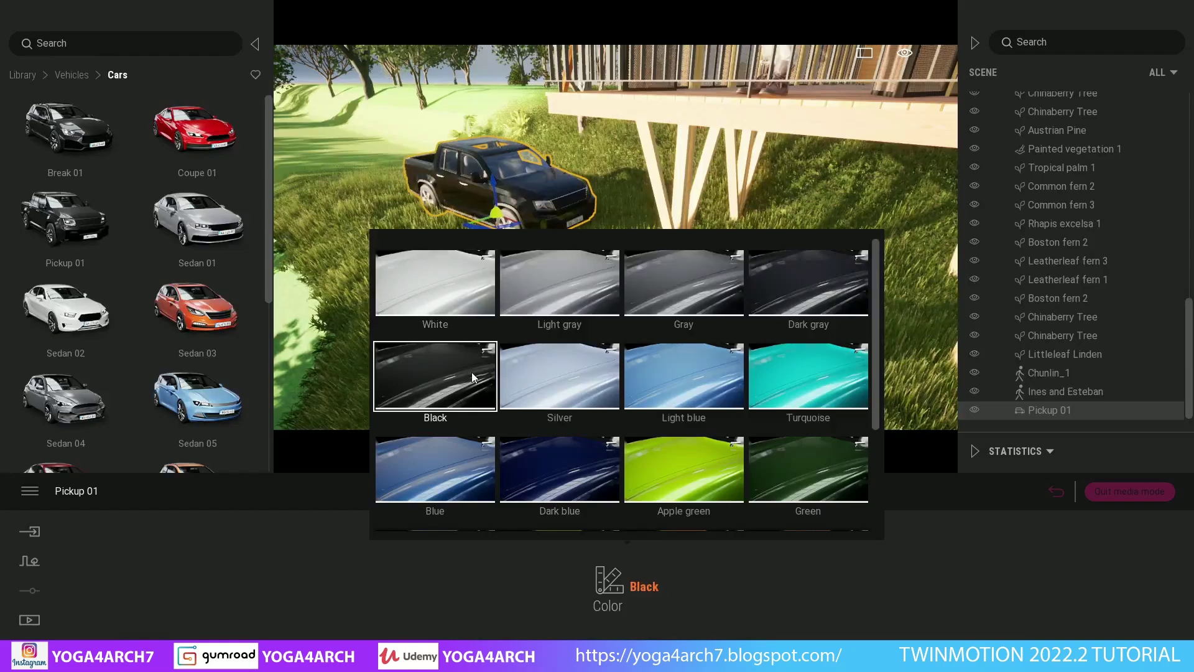
- Add a Sedan 04 beside the truck, rotate it, and colour it Orange
{"action": "scroll", "coordinate": [214, 349], "scroll_direction": "down", "scroll_amount": 1}
{"action": "scroll", "coordinate": [214, 349], "scroll_direction": "down", "scroll_amount": 1}
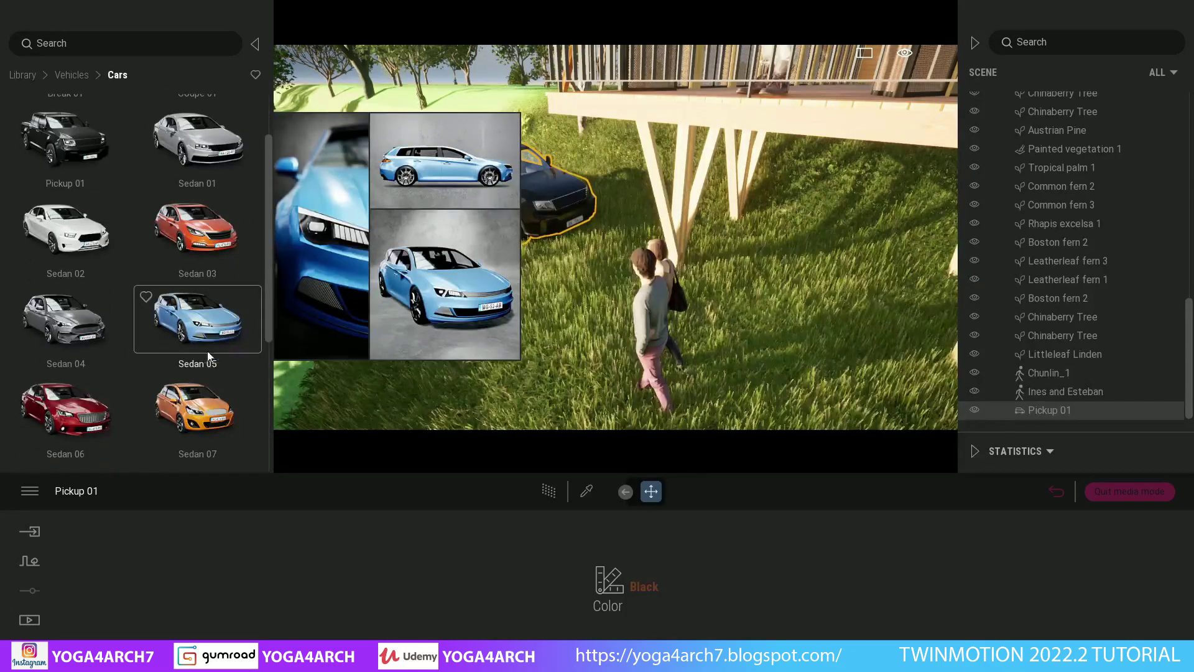
{"action": "mouse_move", "coordinate": [214, 349]}
{"action": "left_mouse_down"}
{"action": "mouse_move", "coordinate": [379, 163]}
{"action": "mouse_move", "coordinate": [368, 178]}
{"action": "left_mouse_up"}
{"action": "left_click_drag", "start_coordinate": [331, 113], "coordinate": [305, 166]}
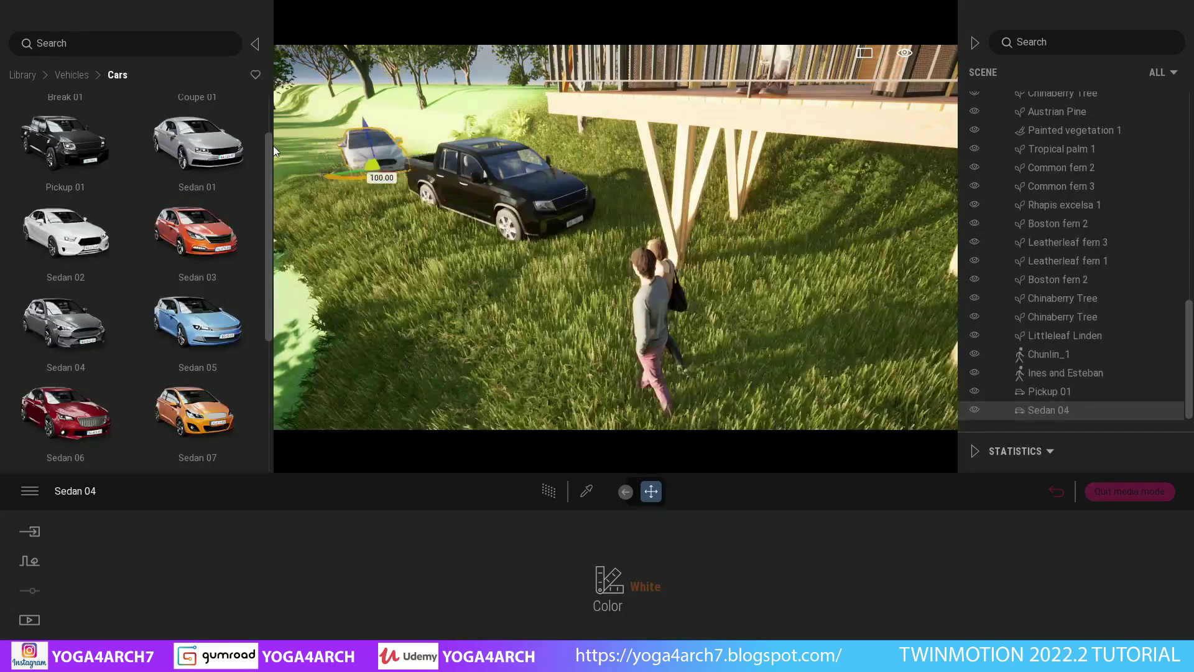
{"action": "left_click", "coordinate": [608, 581]}
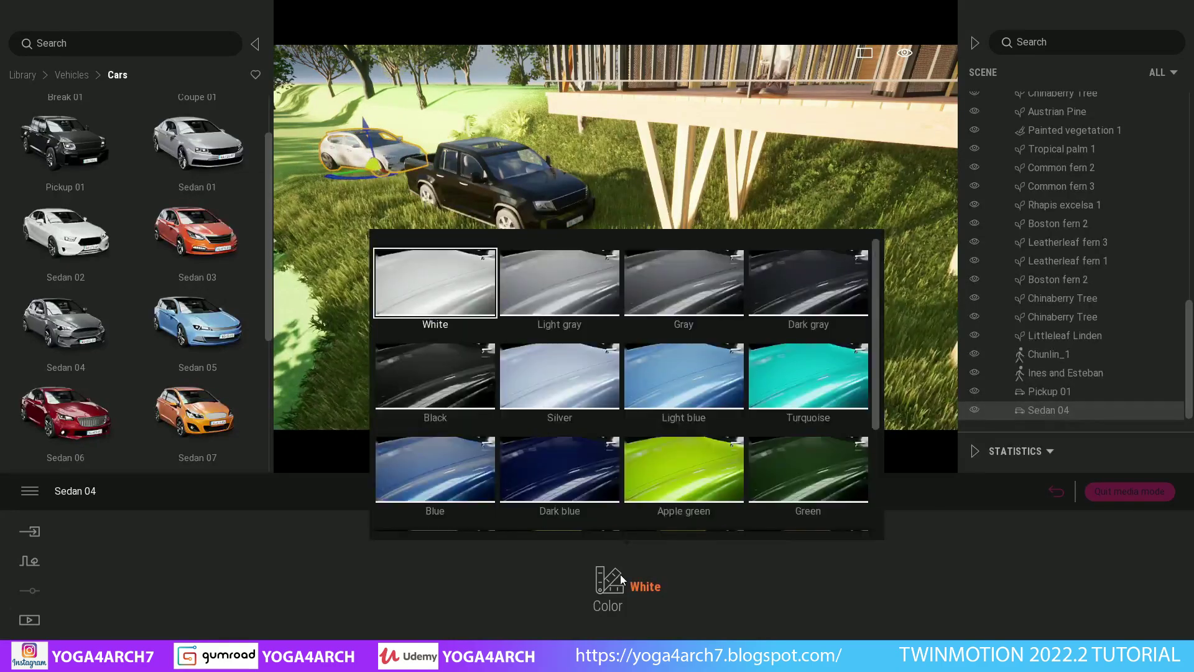
{"action": "scroll", "coordinate": [441, 482], "scroll_direction": "down", "scroll_amount": 4}
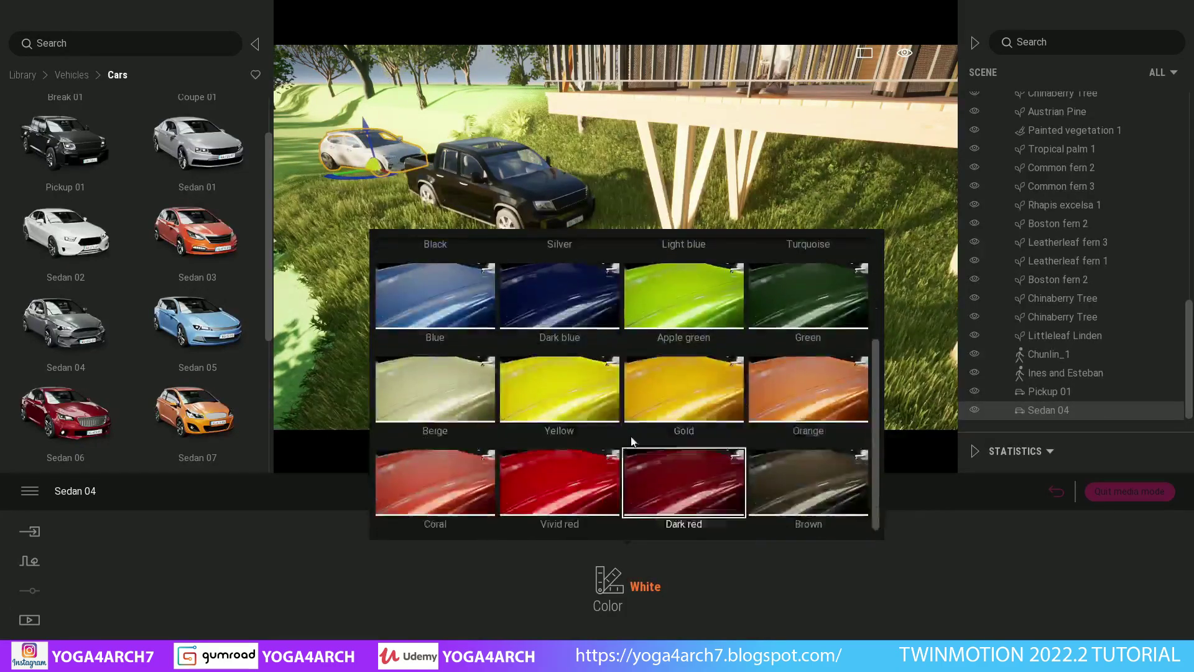
{"action": "left_click", "coordinate": [798, 370]}
{"action": "left_click", "coordinate": [357, 210]}
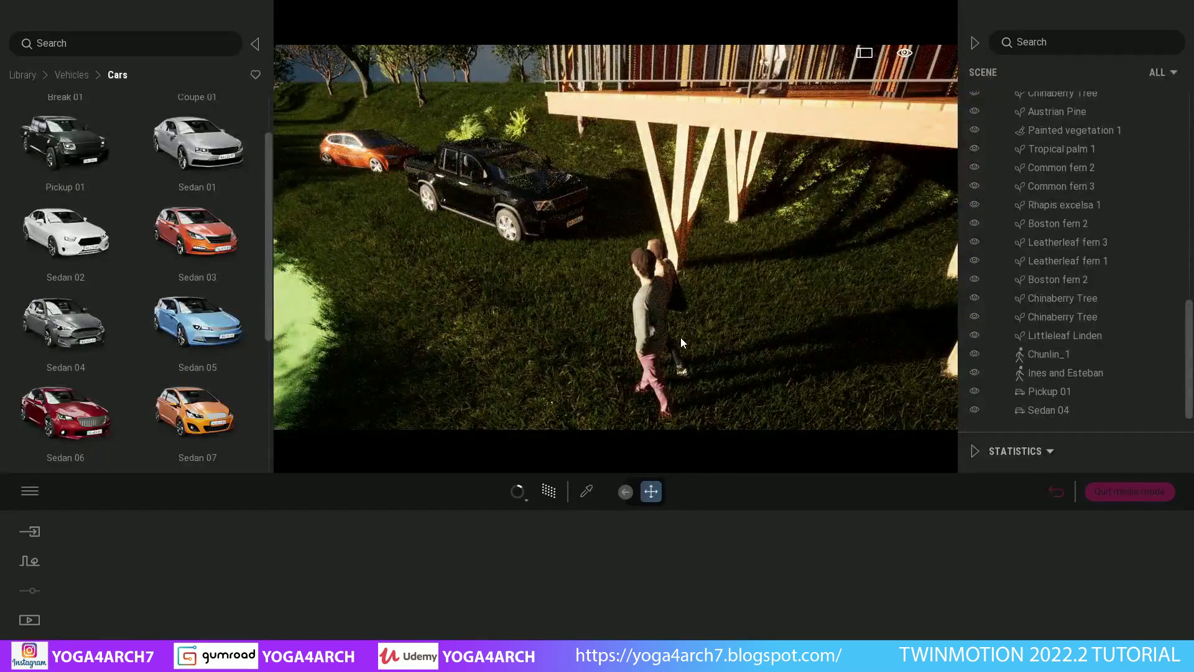
{"action": "scroll", "coordinate": [187, 305], "scroll_direction": "down", "scroll_amount": 1}
{"action": "scroll", "coordinate": [159, 292], "scroll_direction": "down", "scroll_amount": 2}
- Place two Rock 3s under the deck and beside the pickup, plus a large Rock 8 at left
{"action": "left_click", "coordinate": [62, 74]}
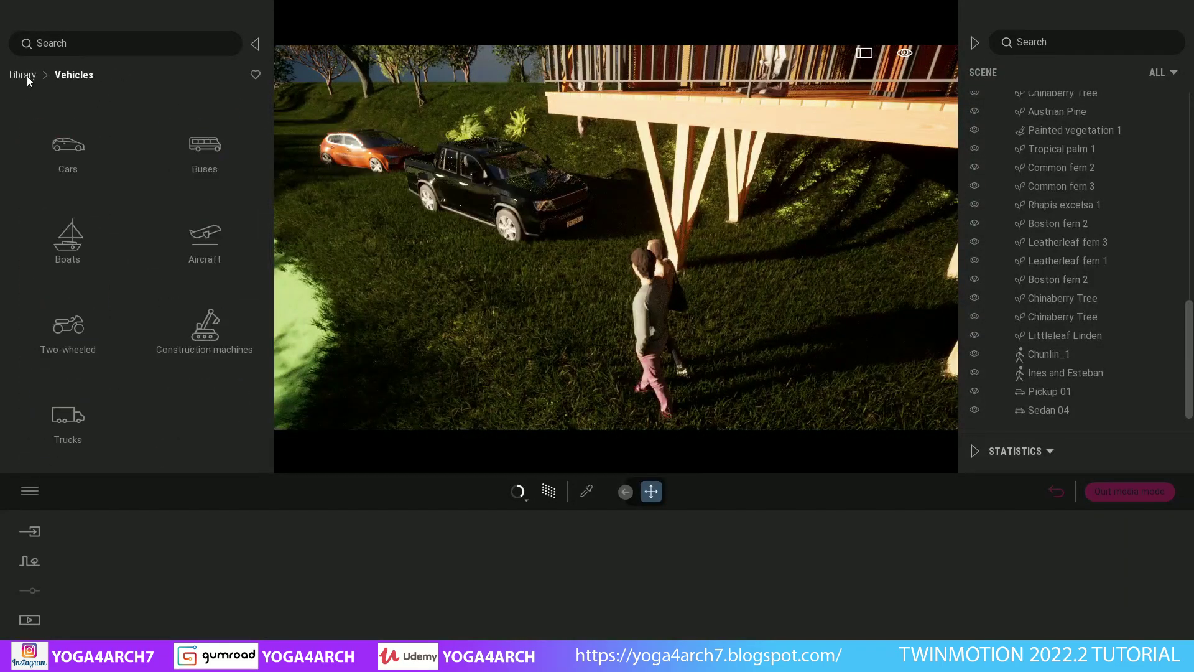
{"action": "left_click", "coordinate": [25, 75]}
{"action": "left_click", "coordinate": [202, 144]}
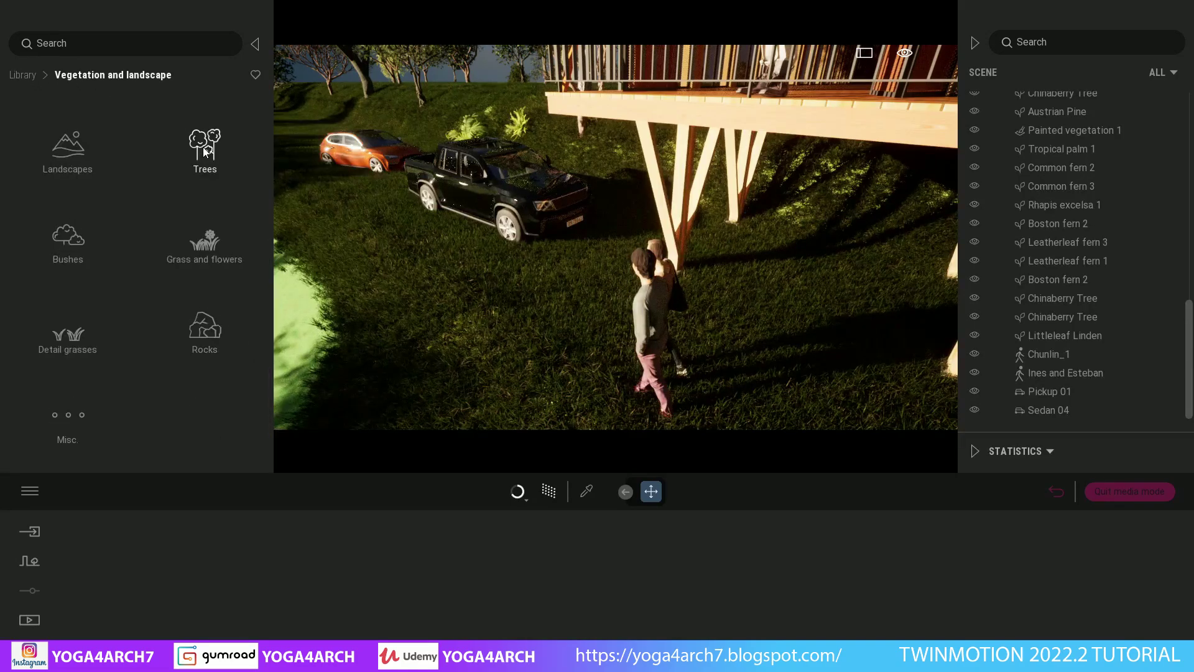
{"action": "left_click", "coordinate": [198, 329]}
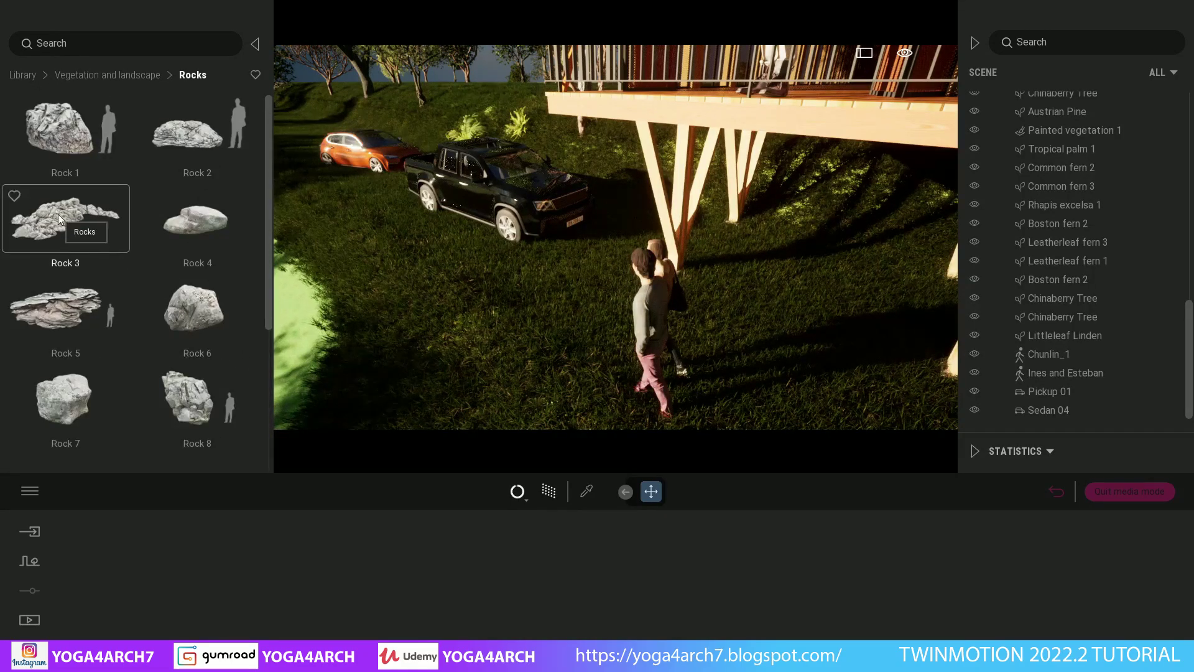
{"action": "left_click_drag", "start_coordinate": [58, 214], "coordinate": [837, 263]}
{"action": "key", "text": "f"}
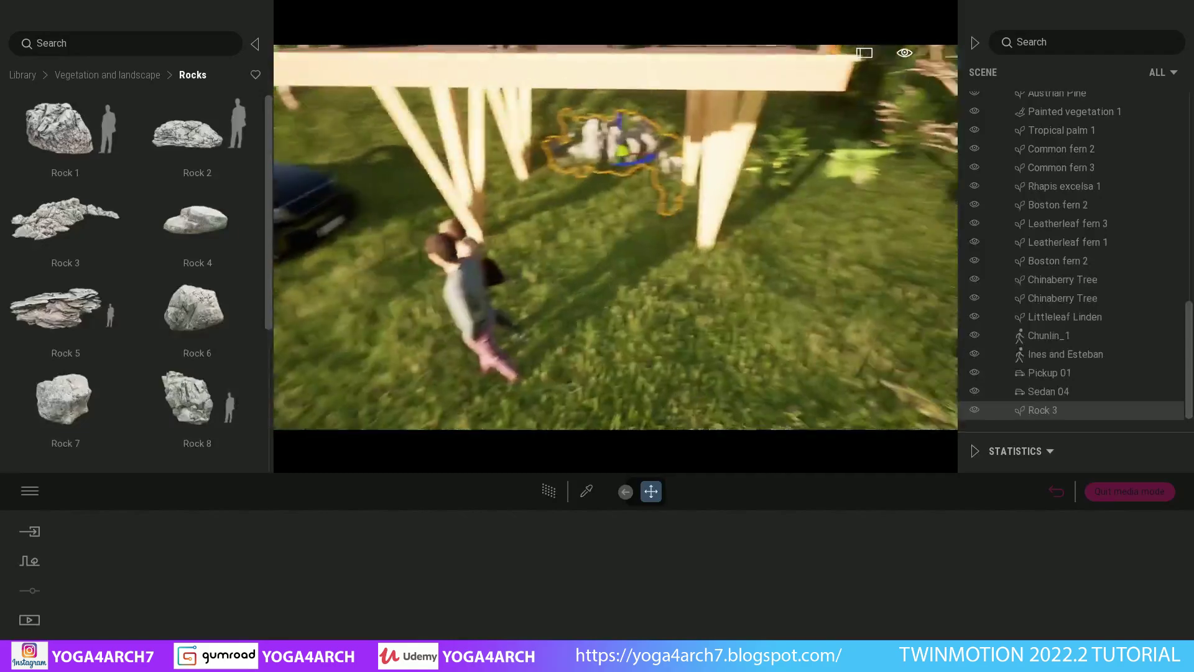
{"action": "left_click_drag", "start_coordinate": [75, 211], "coordinate": [755, 331]}
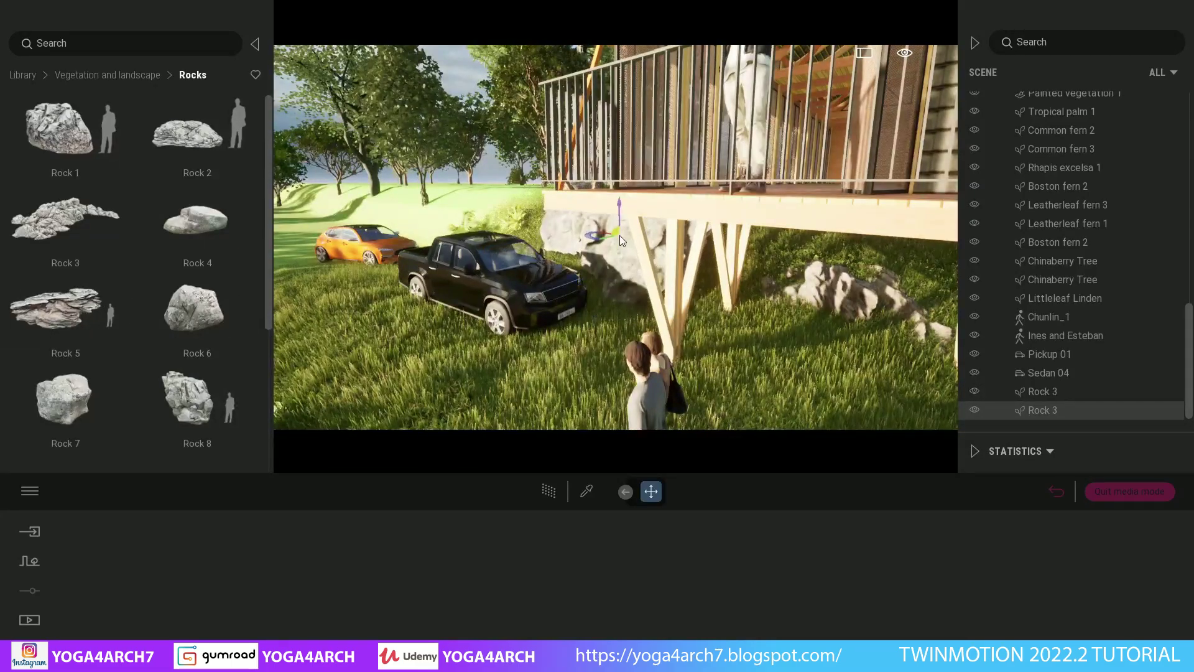
{"action": "mouse_move", "coordinate": [551, 242]}
{"action": "left_mouse_down"}
{"action": "mouse_move", "coordinate": [432, 208]}
{"action": "mouse_move", "coordinate": [456, 224]}
{"action": "left_mouse_up"}
{"action": "left_click_drag", "start_coordinate": [193, 392], "coordinate": [306, 299]}
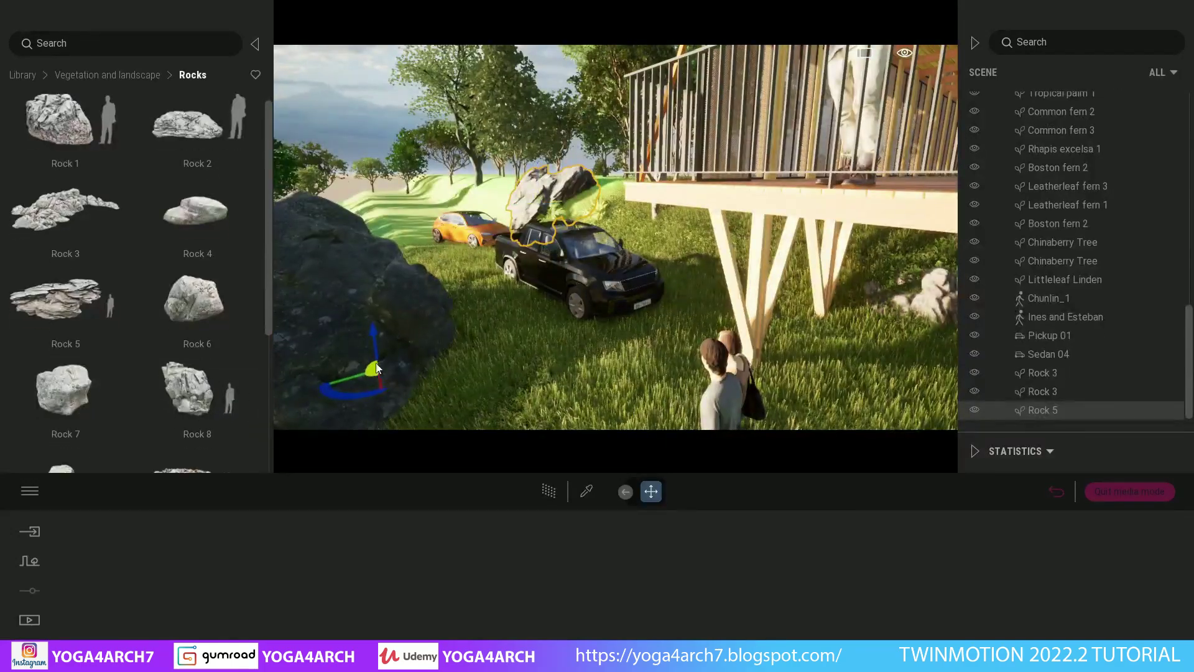
{"action": "mouse_move", "coordinate": [95, 229]}
{"action": "left_mouse_down"}
{"action": "mouse_move", "coordinate": [411, 374]}
{"action": "mouse_move", "coordinate": [507, 371]}
{"action": "left_mouse_up"}
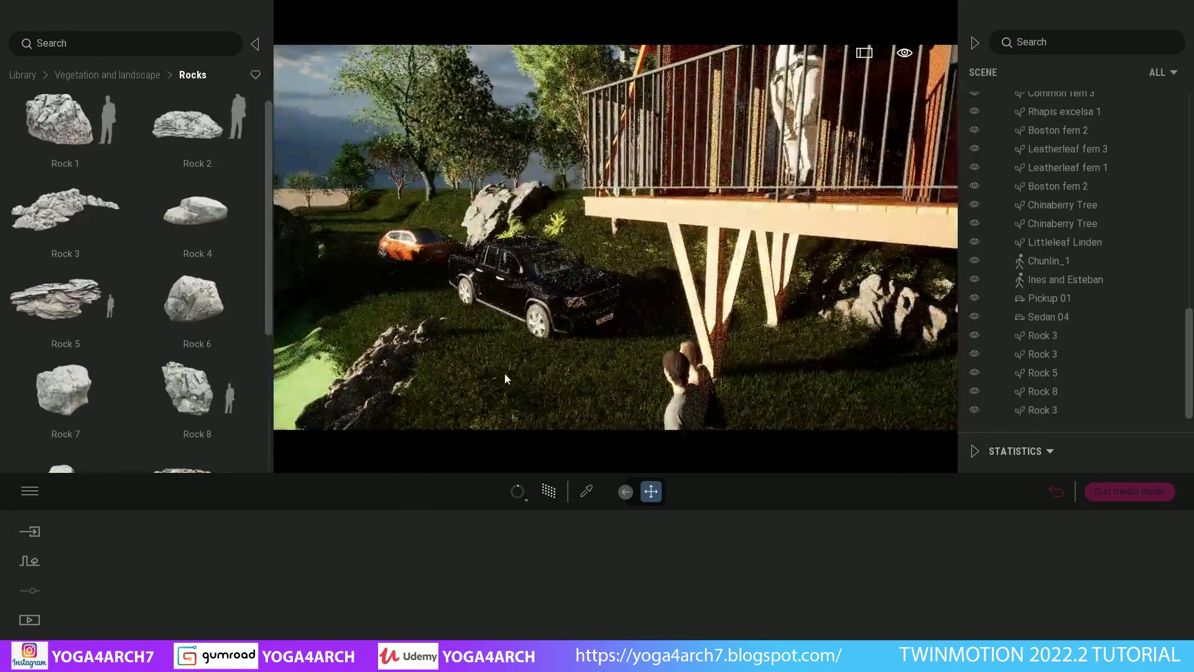
- From the MAXTREE VOL 7 library, place two MT_PM_V7_4 palms near the pickup and in the foreground
{"action": "left_click", "coordinate": [22, 75]}
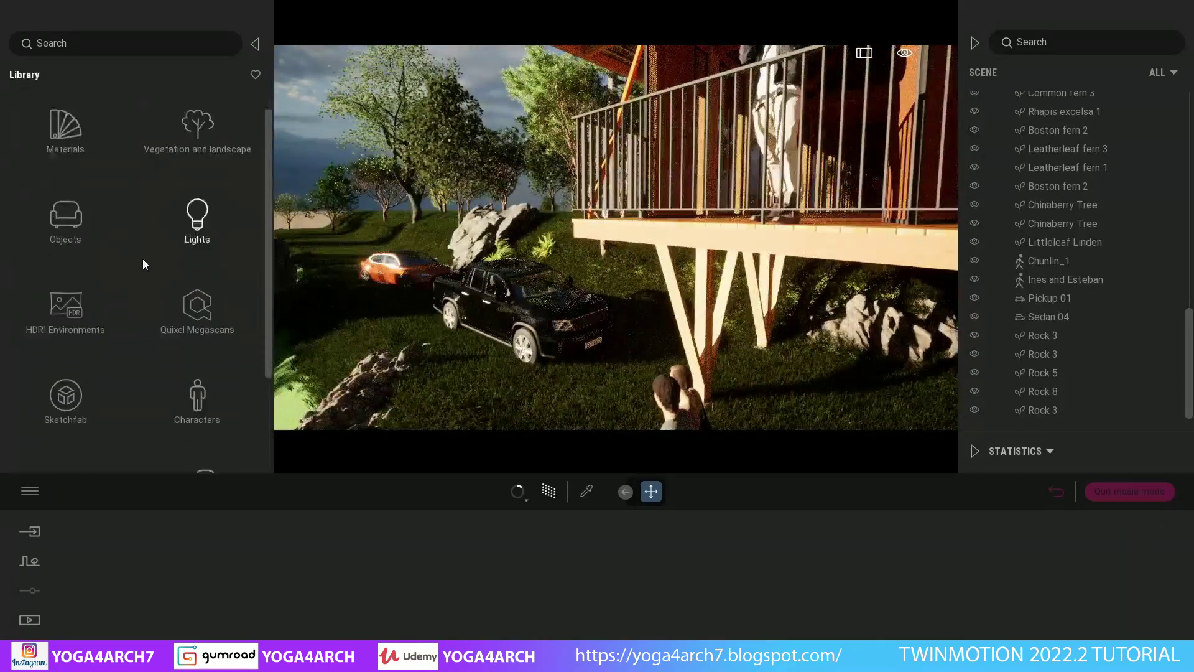
{"action": "scroll", "coordinate": [144, 258], "scroll_direction": "down", "scroll_amount": 3}
{"action": "left_click", "coordinate": [72, 435]}
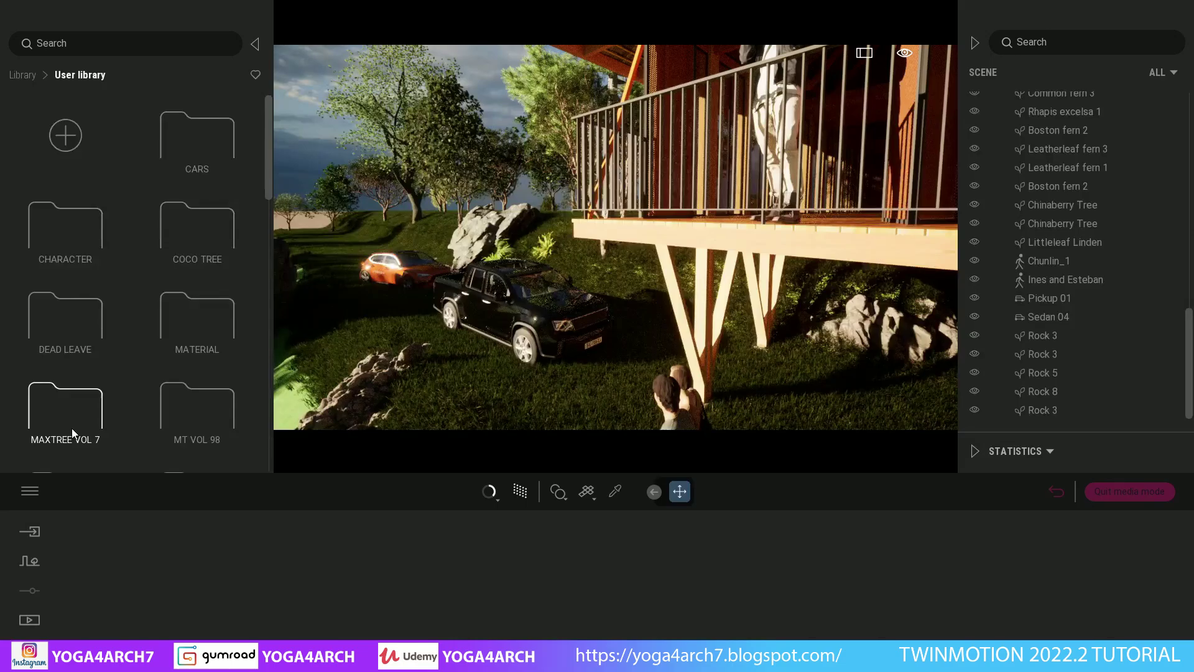
{"action": "left_click", "coordinate": [72, 428]}
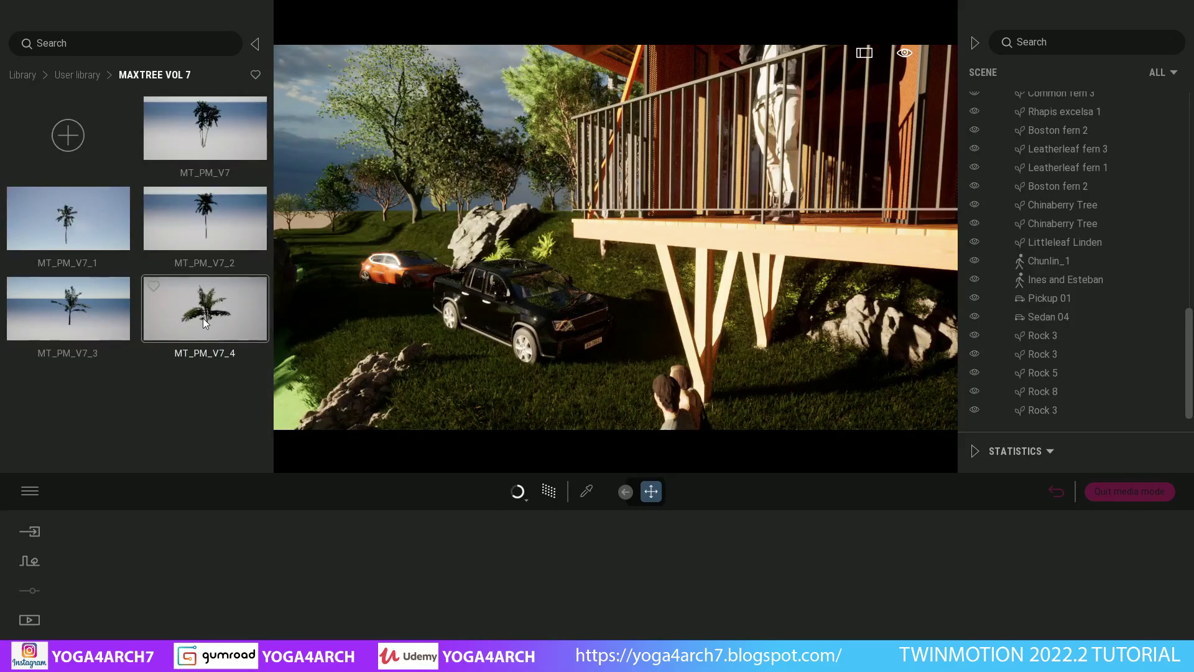
{"action": "mouse_move", "coordinate": [203, 318]}
{"action": "left_mouse_down"}
{"action": "mouse_move", "coordinate": [433, 234]}
{"action": "mouse_move", "coordinate": [364, 304]}
{"action": "left_mouse_up"}
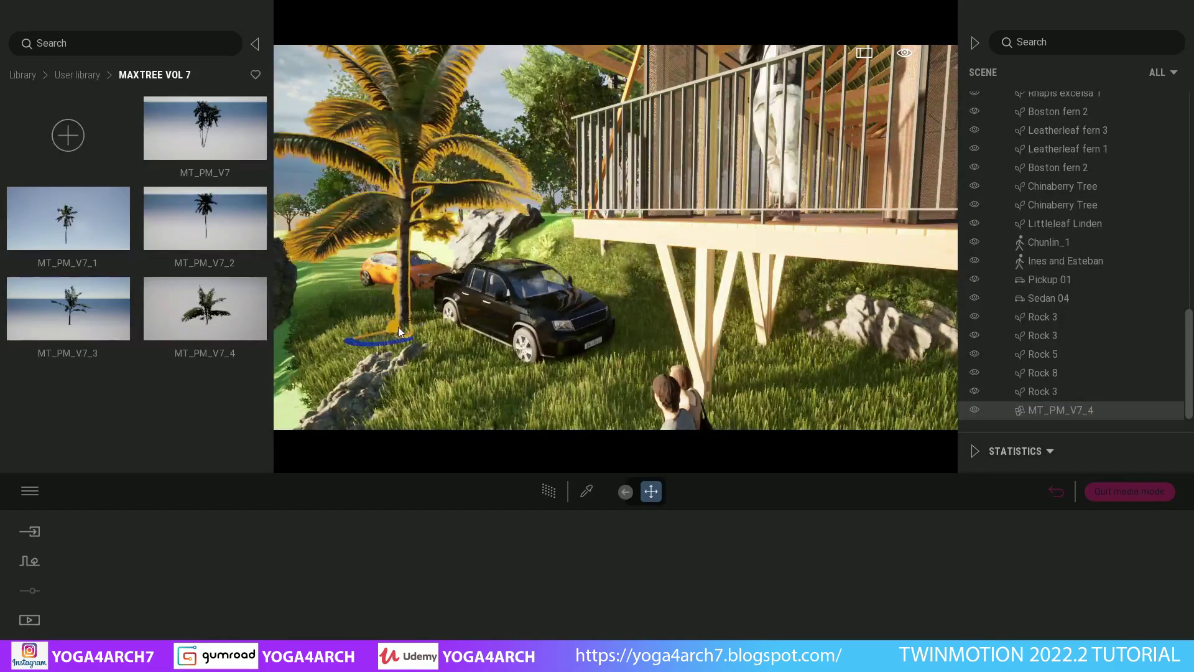
{"action": "right_click_drag", "start_coordinate": [367, 308], "coordinate": [409, 322]}
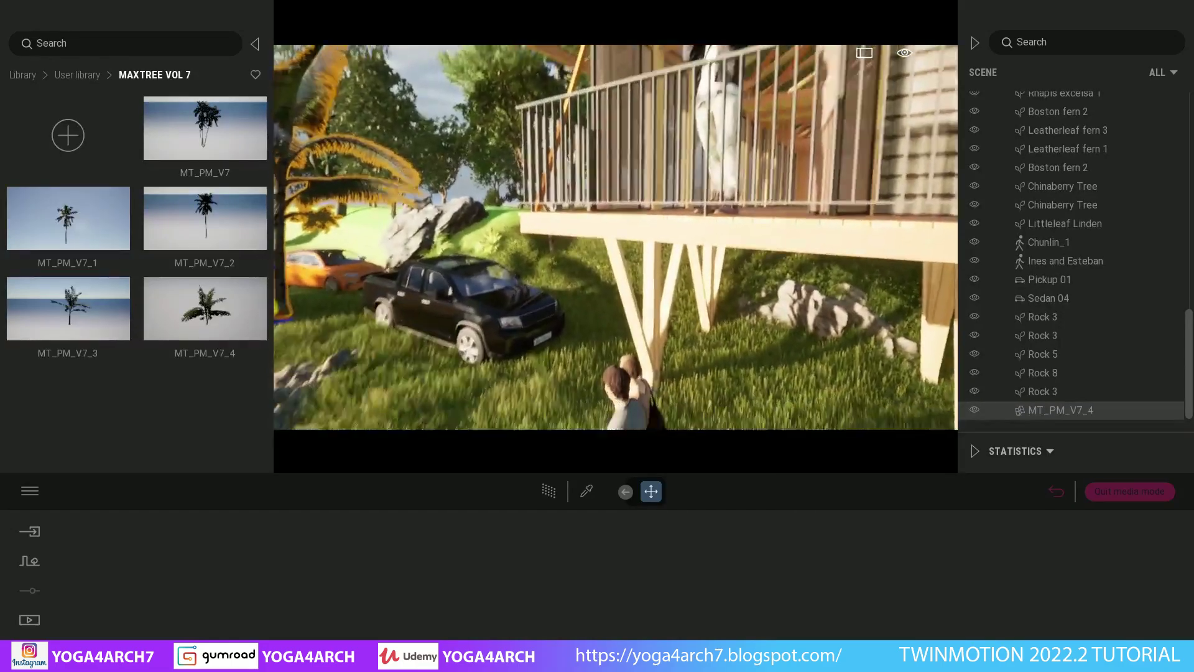
{"action": "left_click_drag", "start_coordinate": [199, 316], "coordinate": [693, 375]}
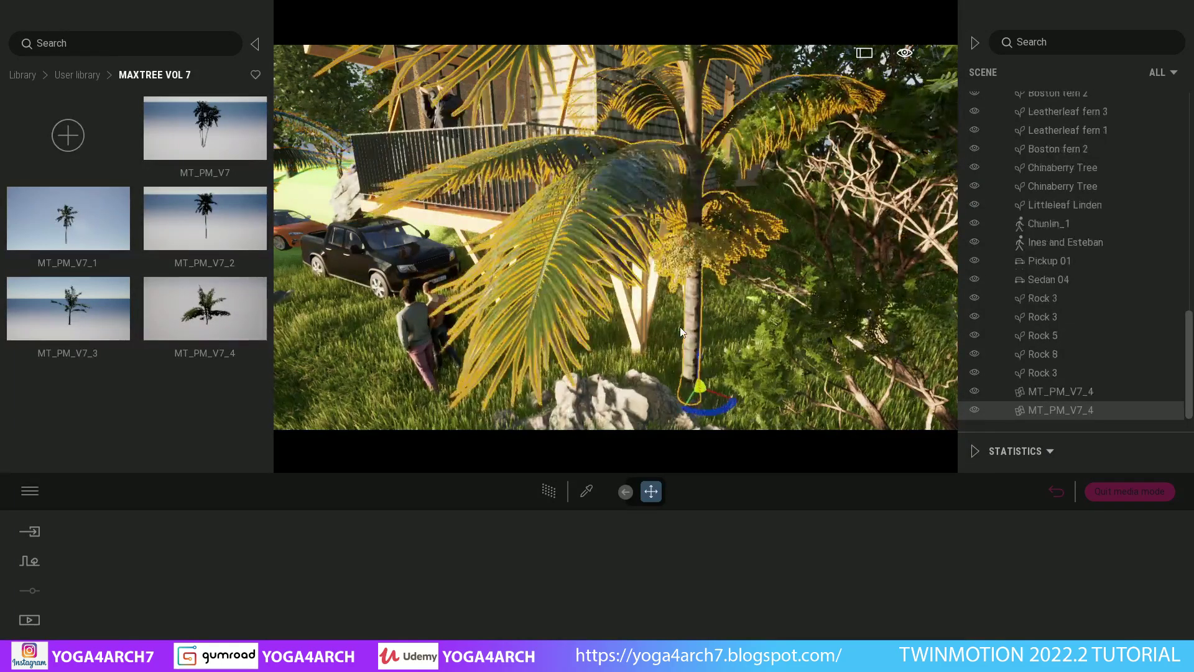
{"action": "mouse_move", "coordinate": [700, 396]}
{"action": "left_mouse_down"}
{"action": "mouse_move", "coordinate": [696, 429]}
{"action": "mouse_move", "coordinate": [756, 382]}
{"action": "mouse_move", "coordinate": [742, 394]}
{"action": "left_mouse_up"}
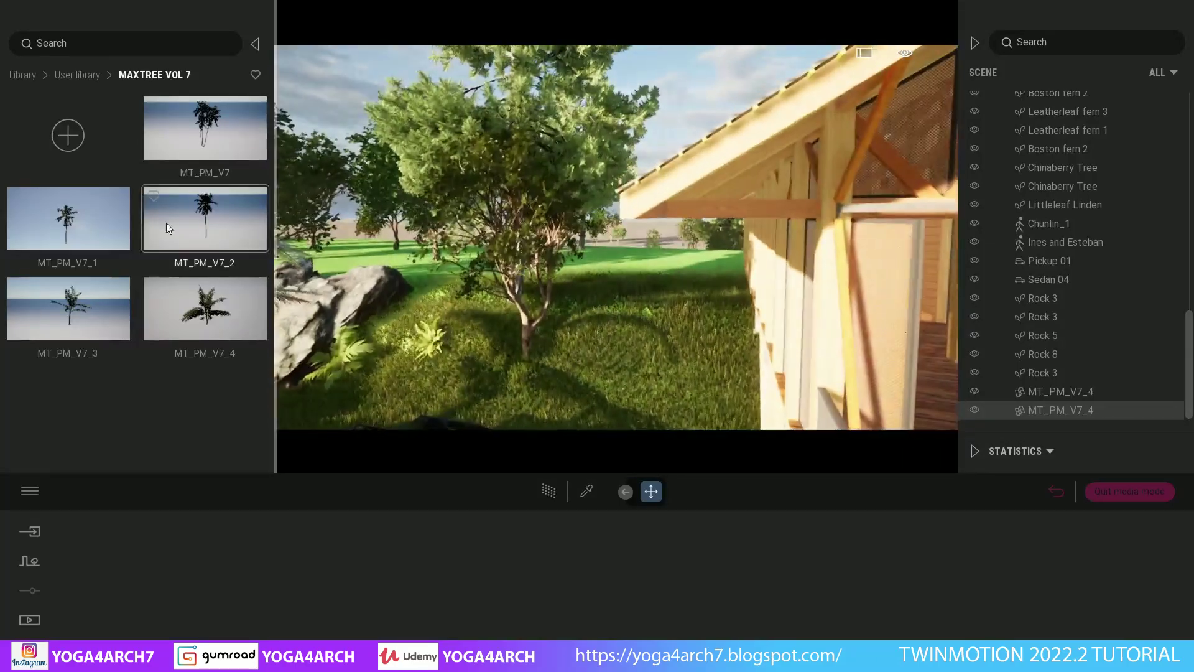
- Add an MT_PM_V7 palm by the house, an MT_PM_V7_1 by the rocks, and another MT_PM_V7 in front
{"action": "left_click_drag", "start_coordinate": [632, 275], "coordinate": [632, 275]}
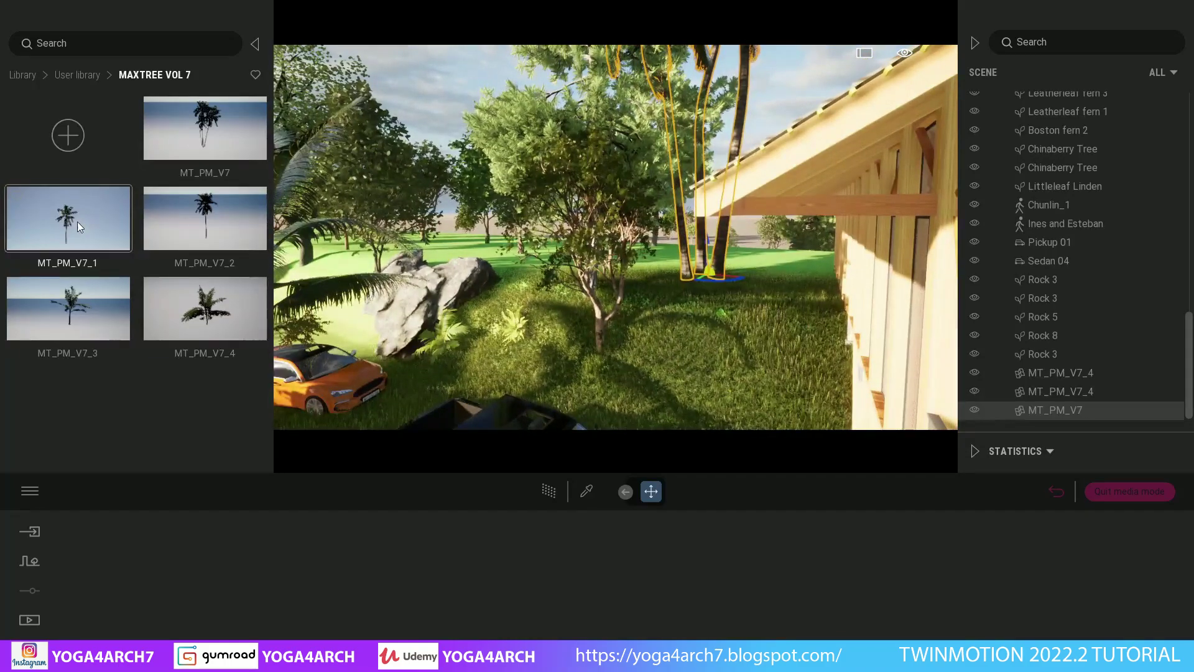
{"action": "left_click_drag", "start_coordinate": [77, 221], "coordinate": [461, 374]}
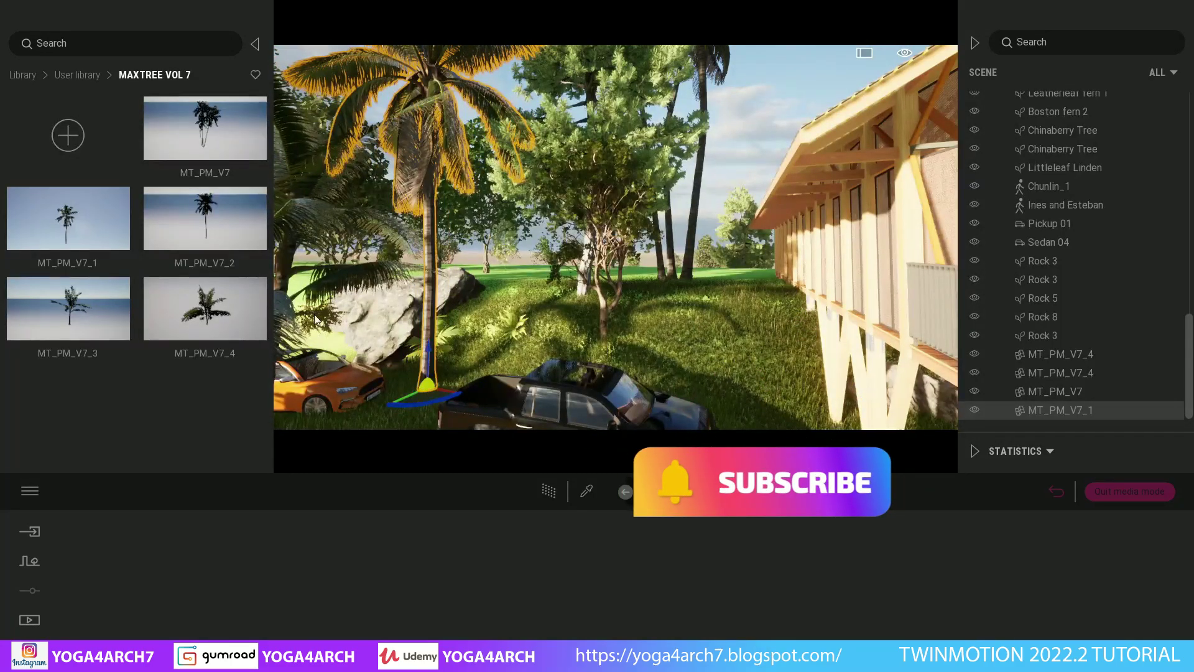
{"action": "left_click_drag", "start_coordinate": [205, 130], "coordinate": [725, 401]}
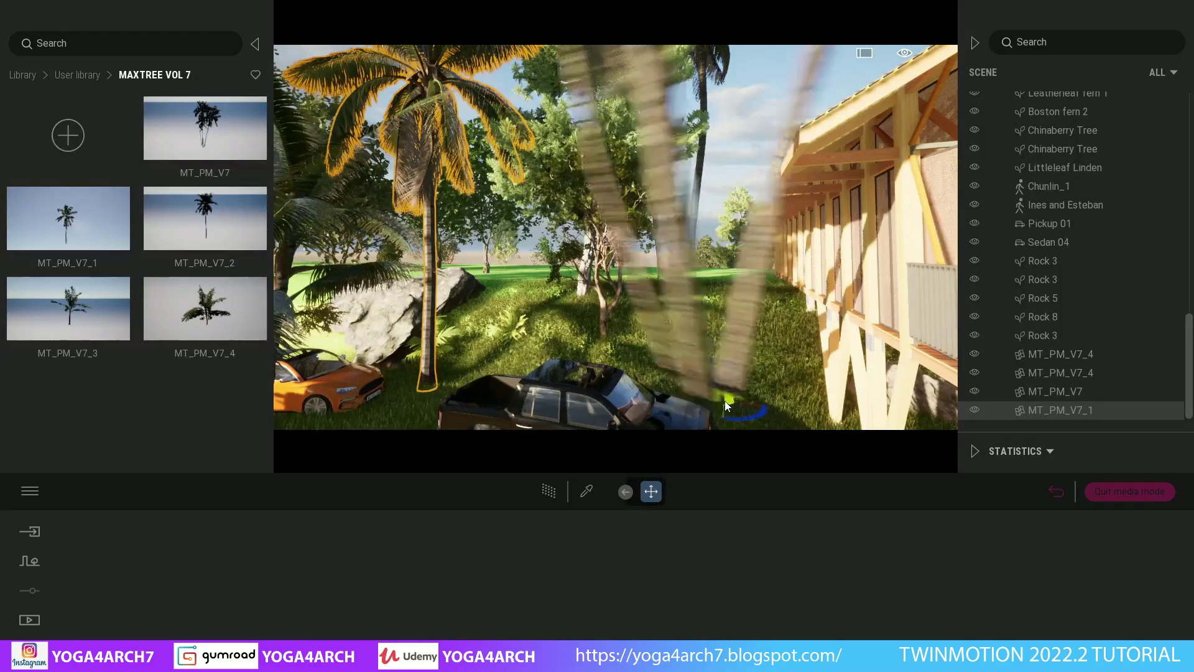
{"action": "scroll", "coordinate": [740, 367], "scroll_direction": "down", "scroll_amount": 5}
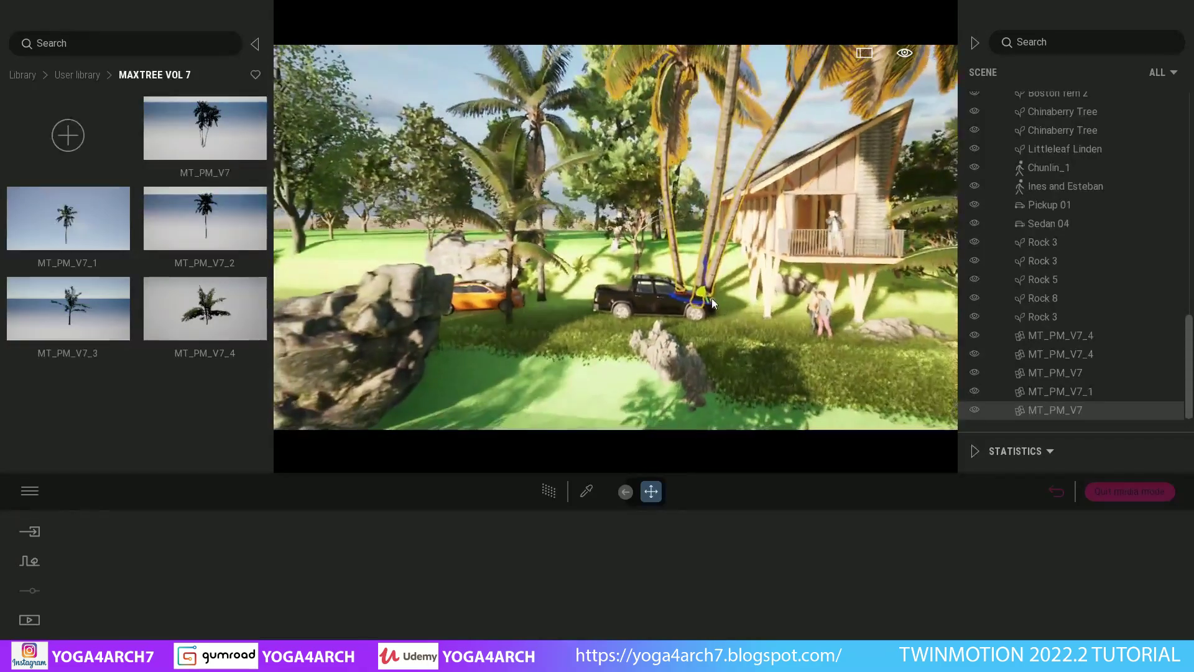
{"action": "left_click_drag", "start_coordinate": [712, 297], "coordinate": [622, 390]}
- Switch to the saved Image2 viewpoint, leaving nothing selected
{"action": "left_click", "coordinate": [29, 618]}
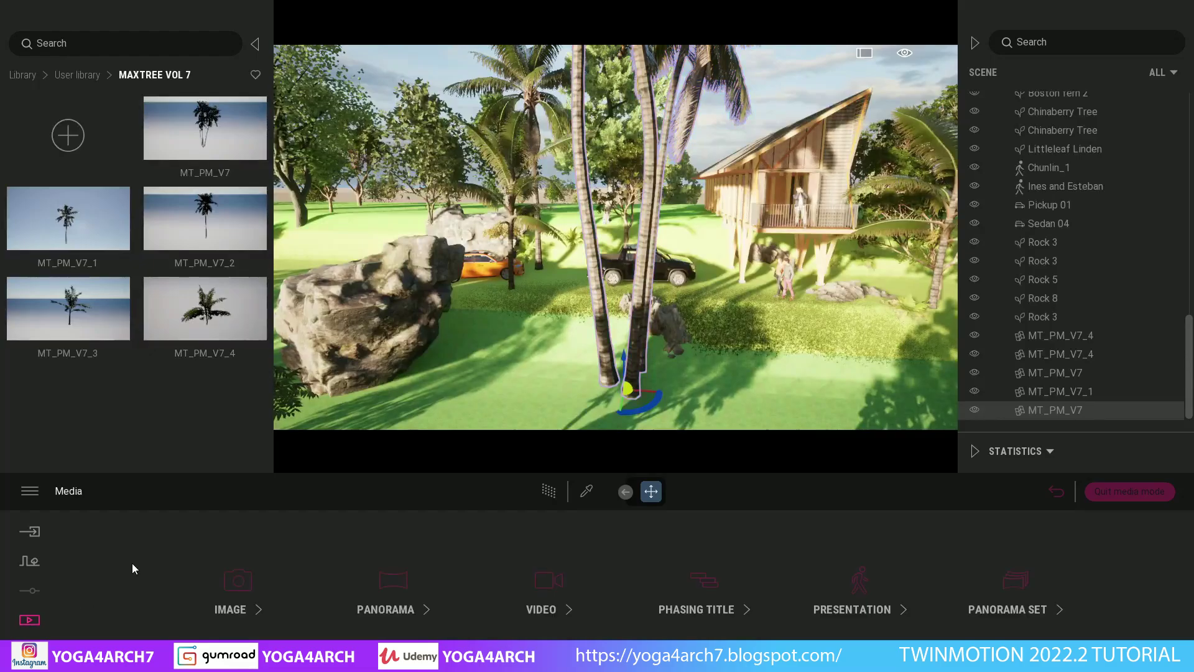
{"action": "left_click", "coordinate": [233, 591]}
{"action": "left_click", "coordinate": [340, 554]}
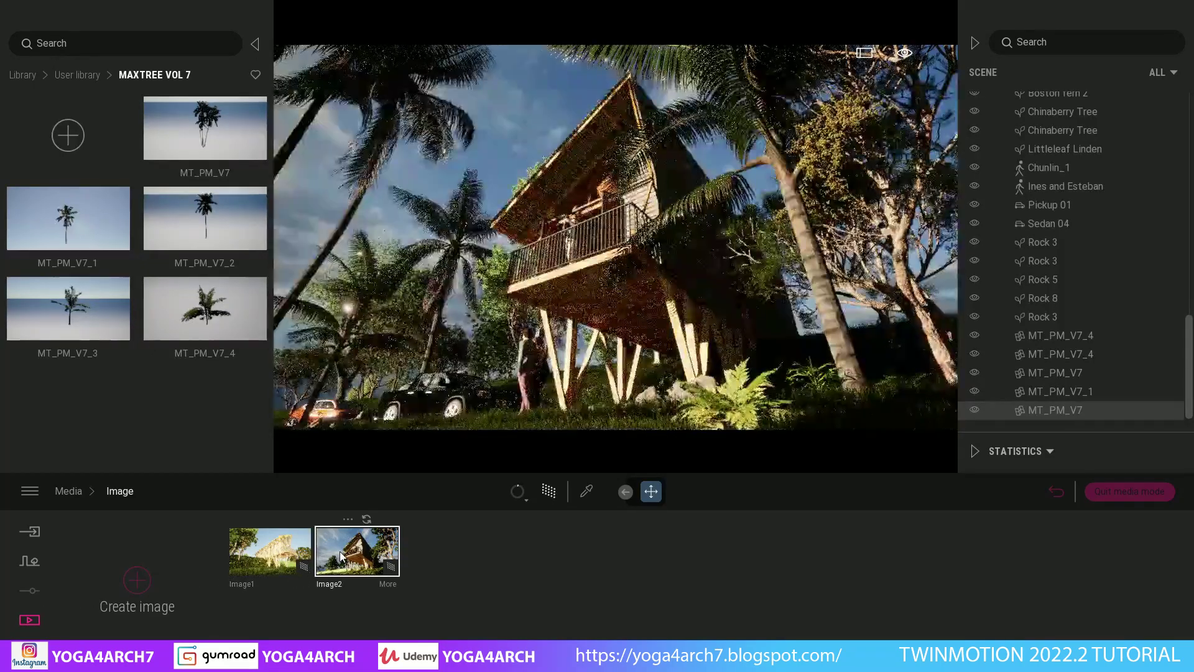
{"action": "left_click", "coordinate": [514, 118]}
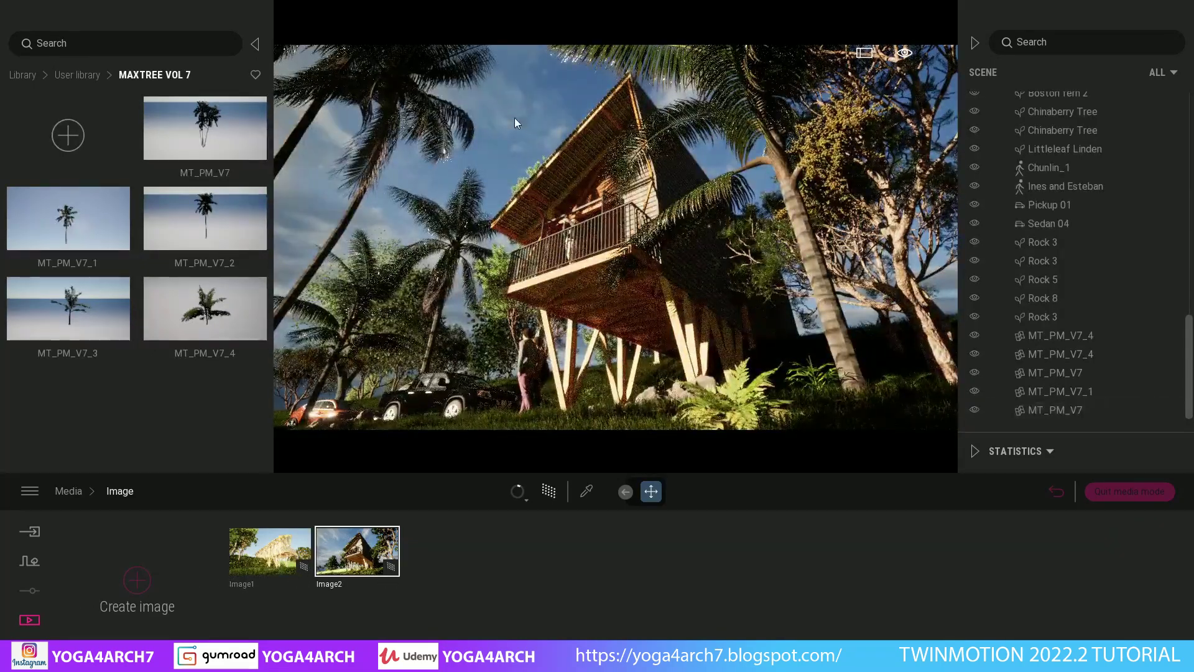
{"action": "left_click", "coordinate": [853, 334]}
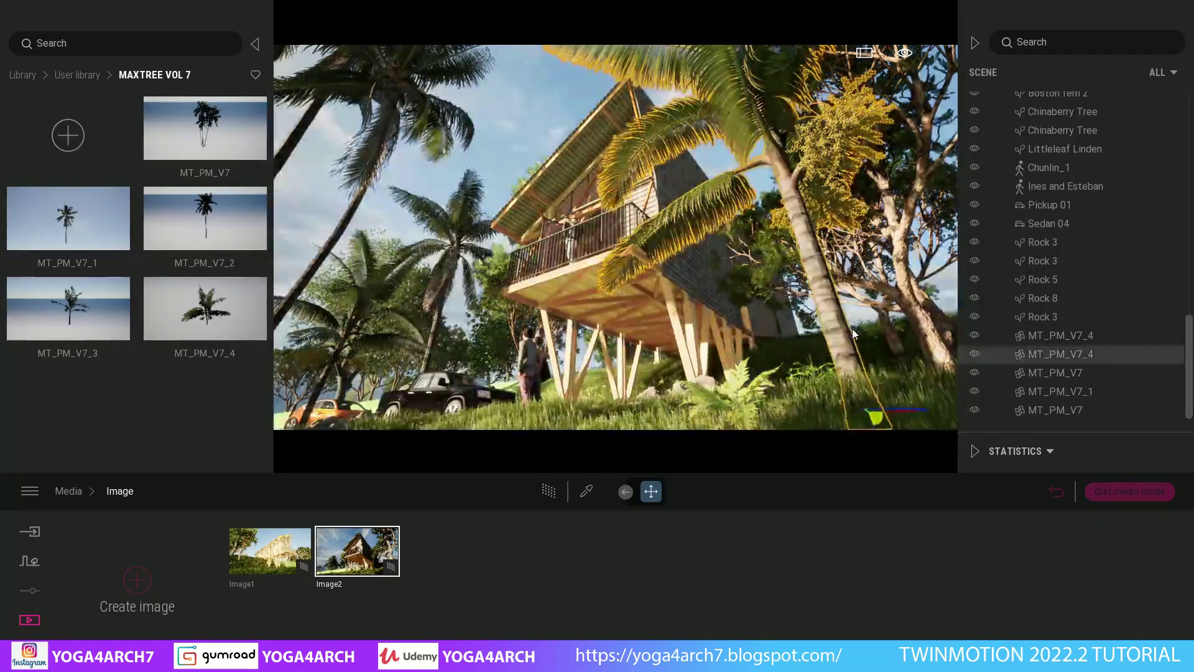
{"action": "left_click", "coordinate": [504, 144]}
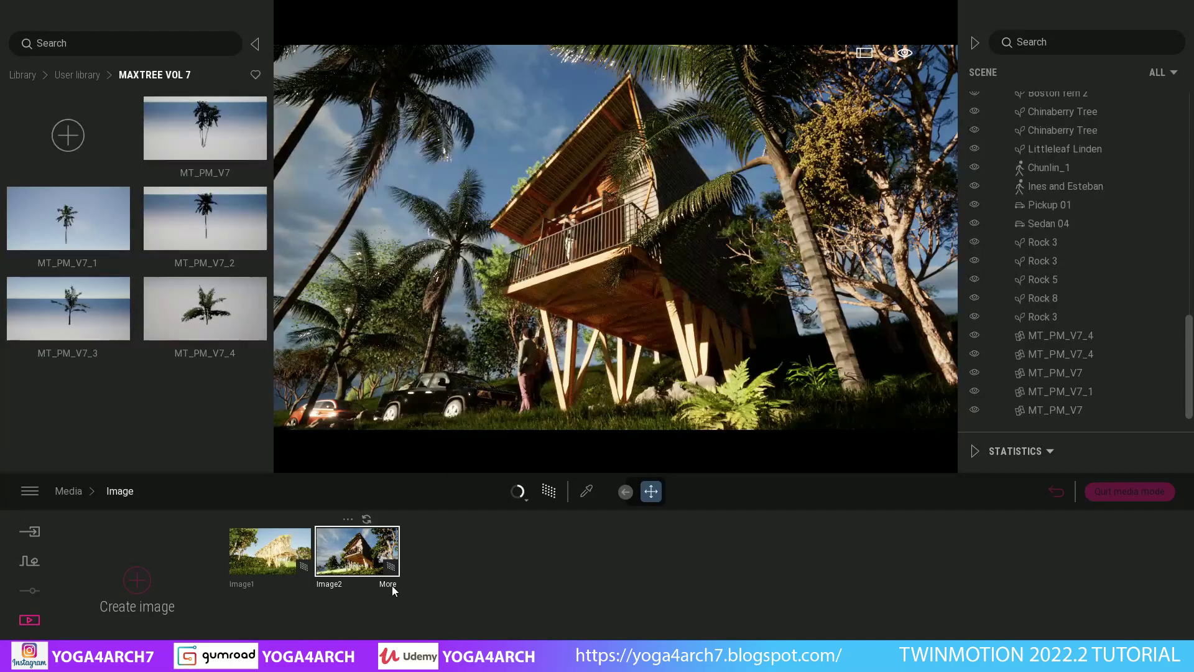
- Set Image2's lighting to exposure 0.68, sun intensity 8 and ambient about 2.36
{"action": "left_click", "coordinate": [391, 584]}
{"action": "left_click", "coordinate": [395, 578]}
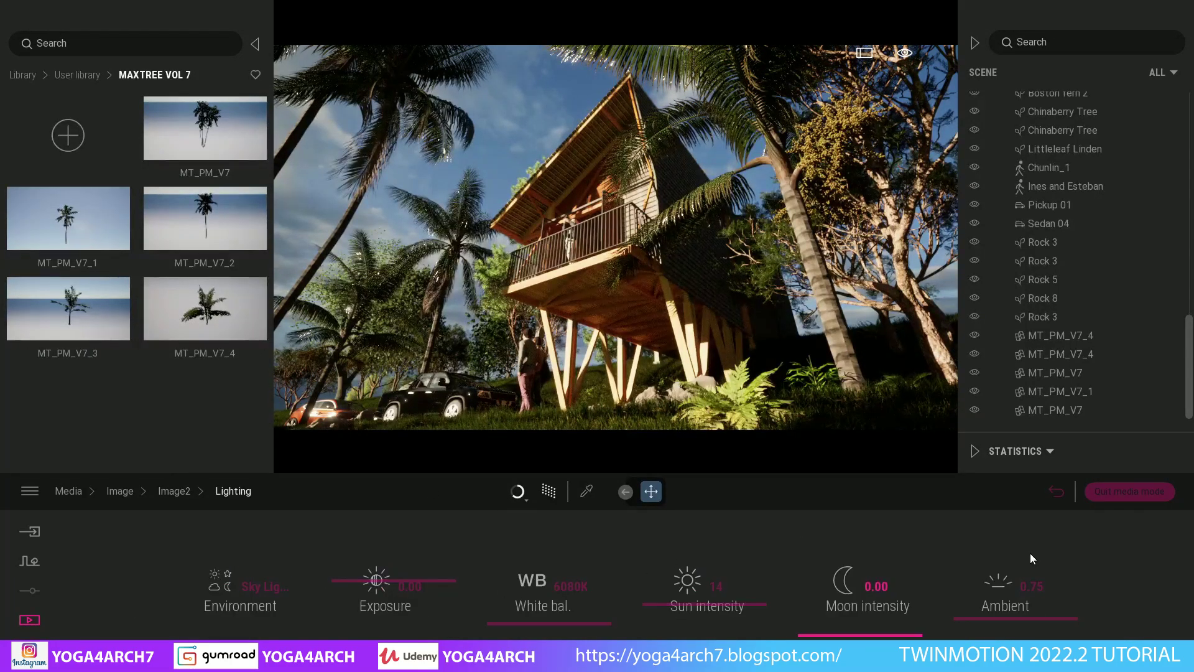
{"action": "mouse_move", "coordinate": [990, 598]}
{"action": "left_mouse_down"}
{"action": "mouse_move", "coordinate": [997, 524]}
{"action": "mouse_move", "coordinate": [990, 577]}
{"action": "left_mouse_up"}
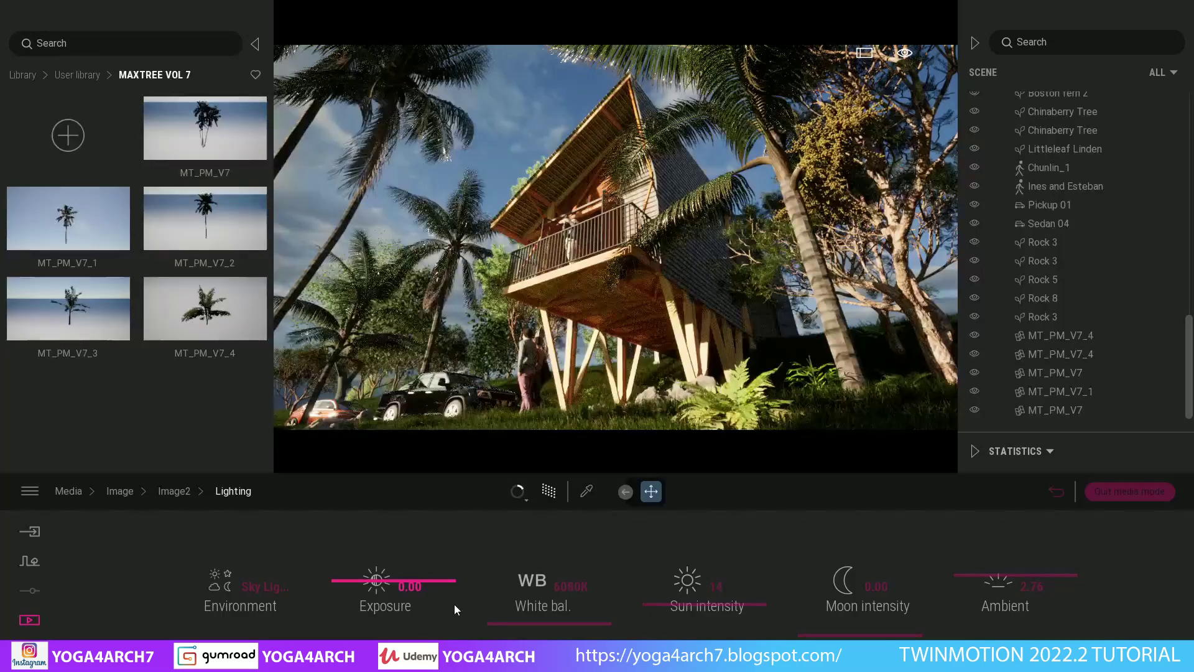
{"action": "left_click_drag", "start_coordinate": [347, 579], "coordinate": [348, 577]}
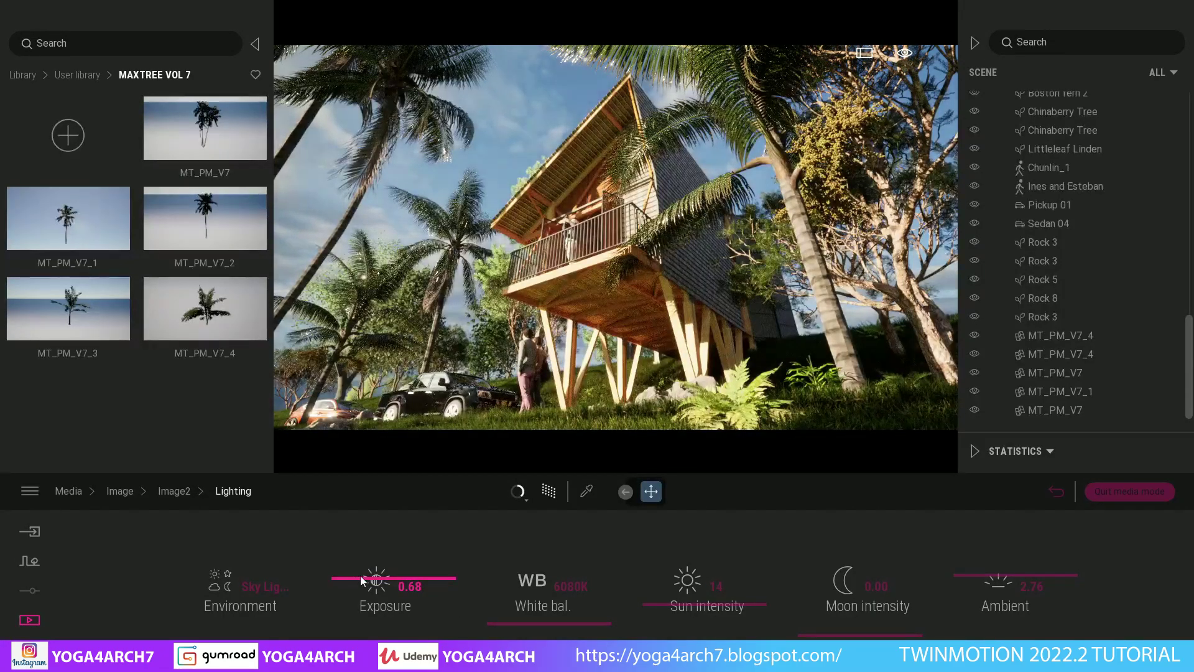
{"action": "left_click_drag", "start_coordinate": [651, 607], "coordinate": [652, 616]}
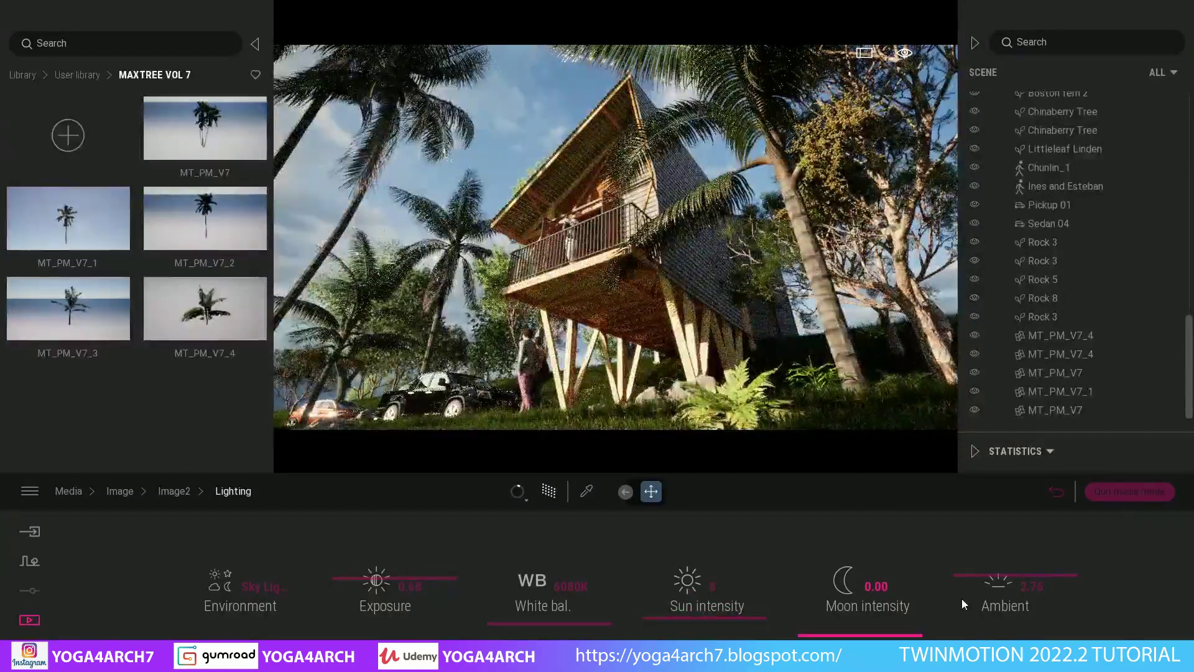
{"action": "left_click_drag", "start_coordinate": [972, 574], "coordinate": [974, 587]}
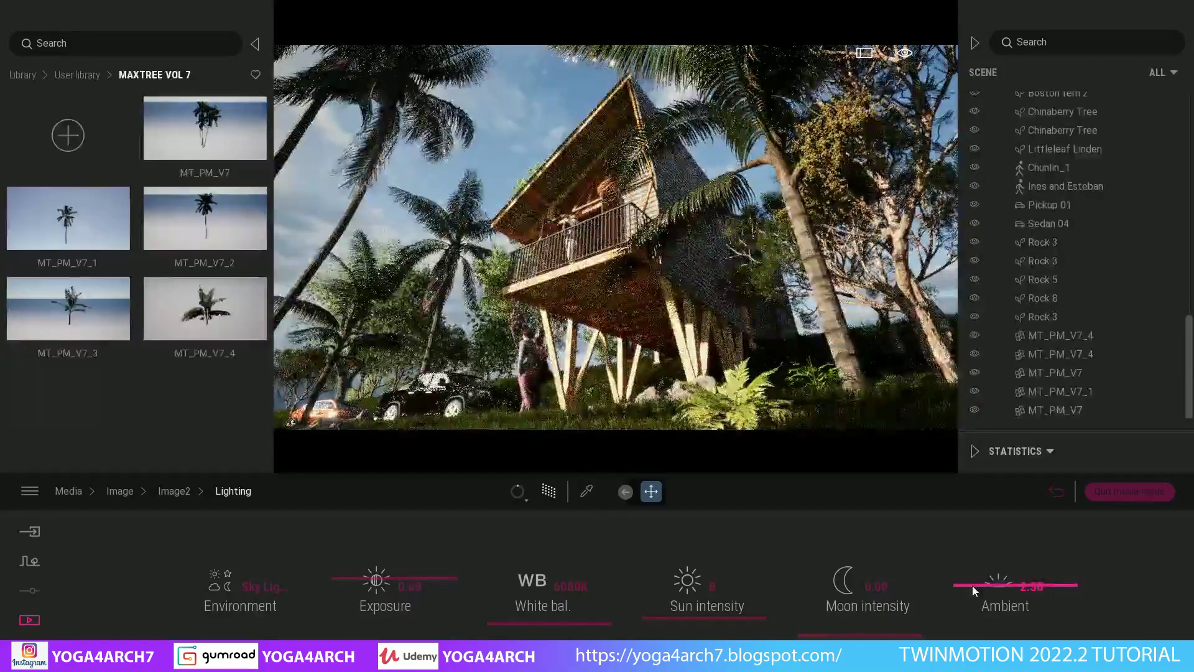
{"action": "left_click", "coordinate": [187, 492]}
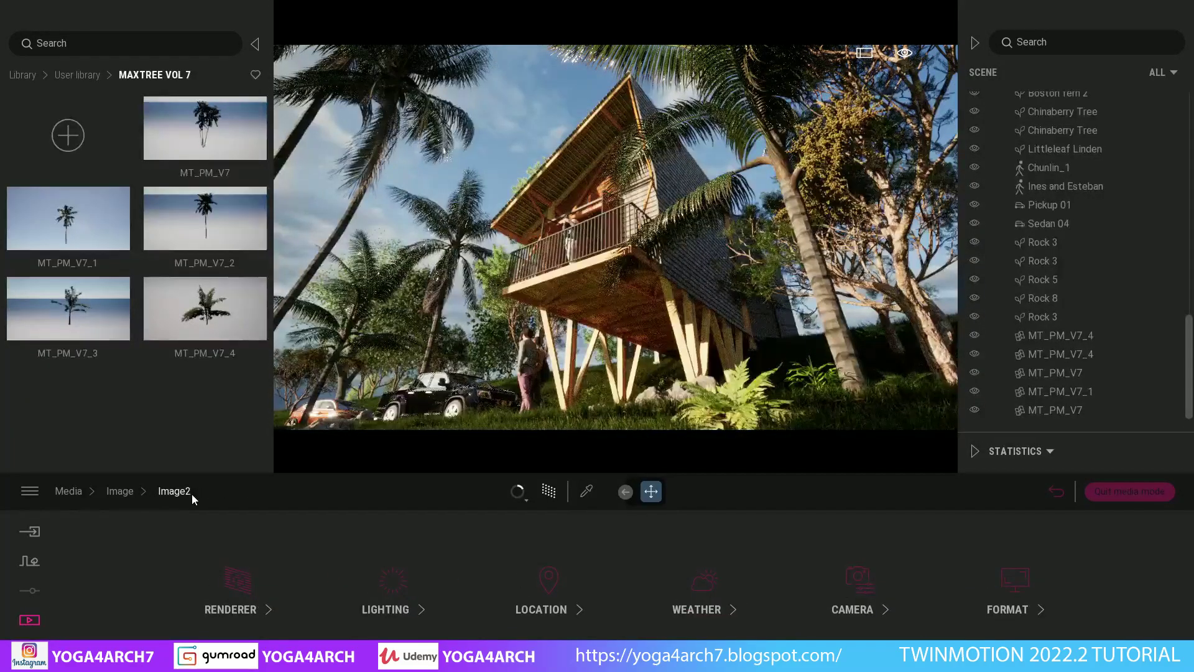
- Try Image2's Parallelism correction, turn it back off, and slightly reframe the cabin shot
{"action": "left_click", "coordinate": [846, 584]}
{"action": "left_click", "coordinate": [390, 591]}
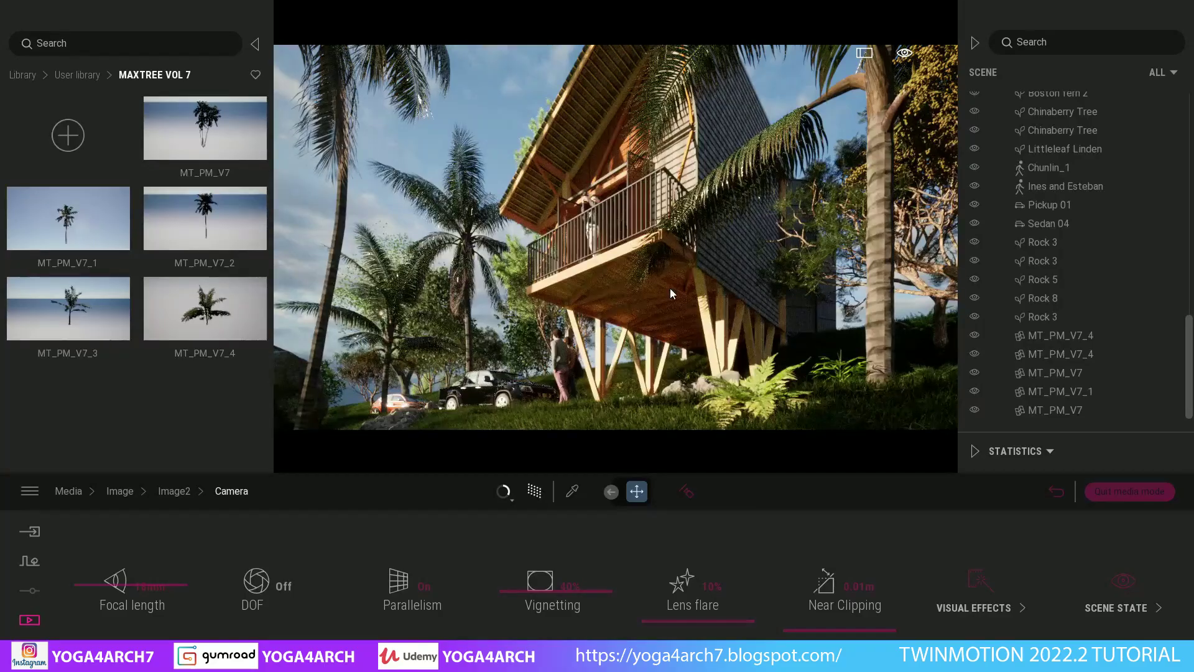
{"action": "left_click", "coordinate": [408, 587]}
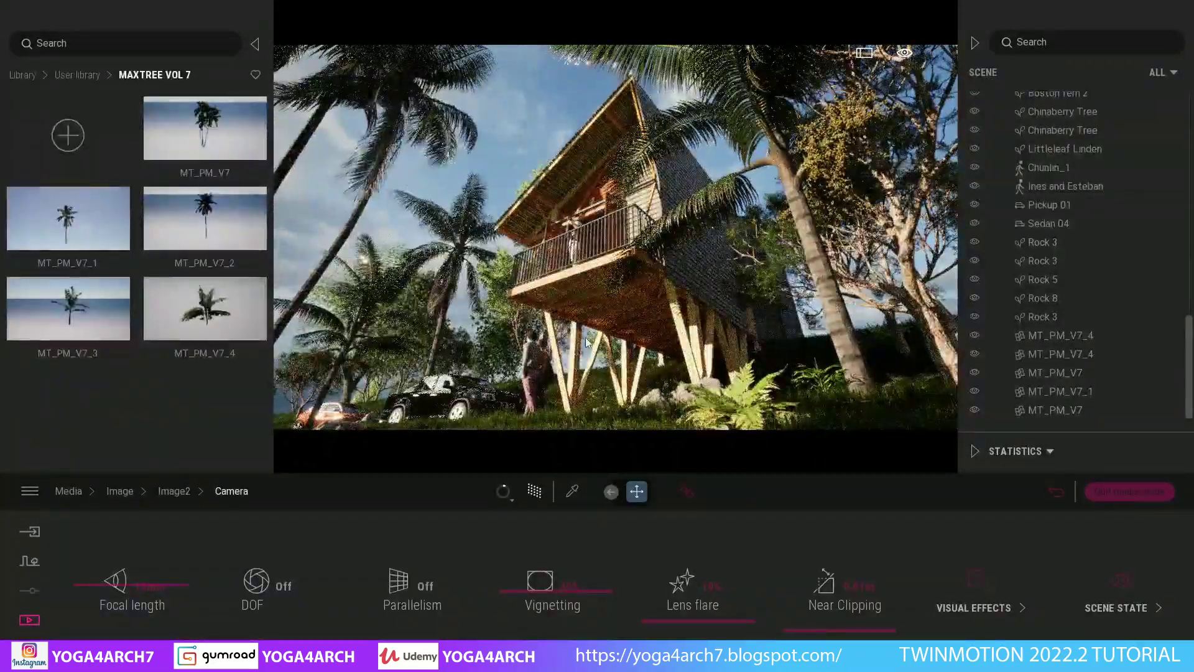
{"action": "left_click_drag", "start_coordinate": [585, 337], "coordinate": [587, 345]}
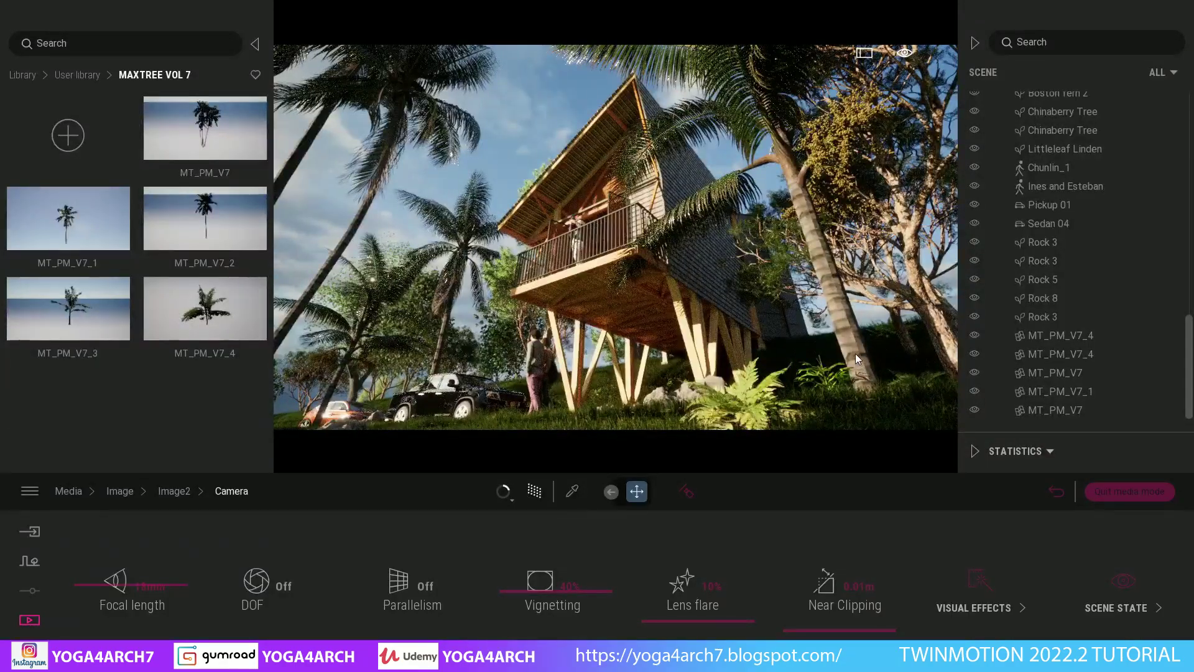
{"action": "left_click_drag", "start_coordinate": [856, 353], "coordinate": [870, 345]}
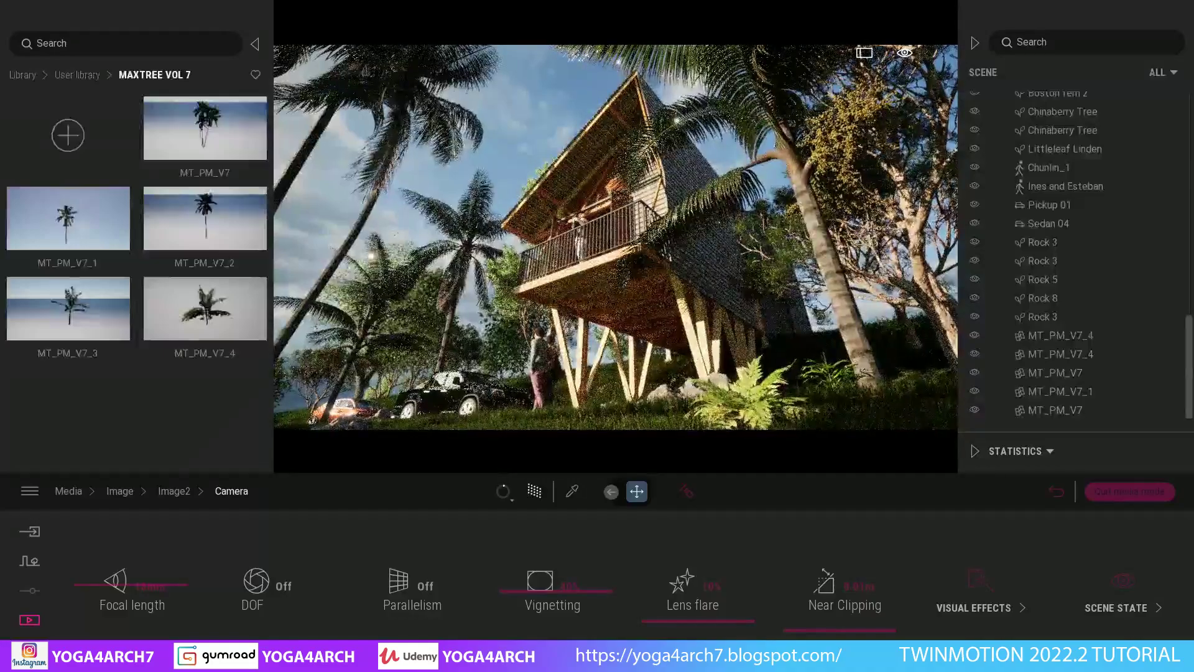
{"action": "left_click", "coordinate": [188, 492]}
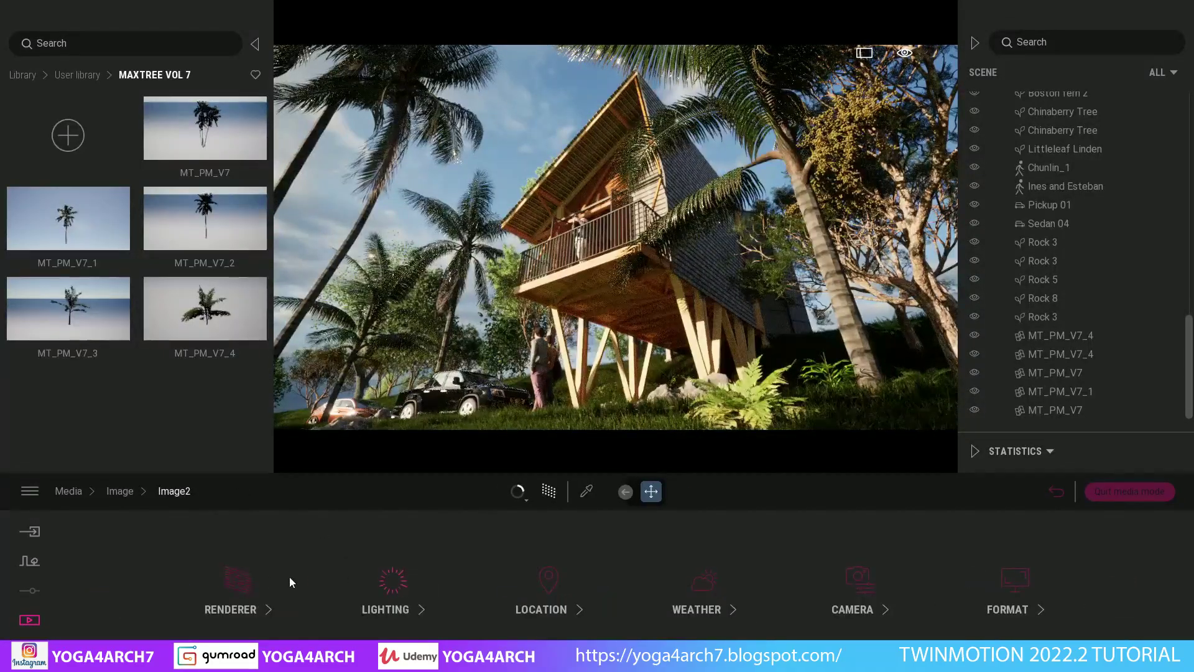
{"action": "left_click", "coordinate": [180, 493]}
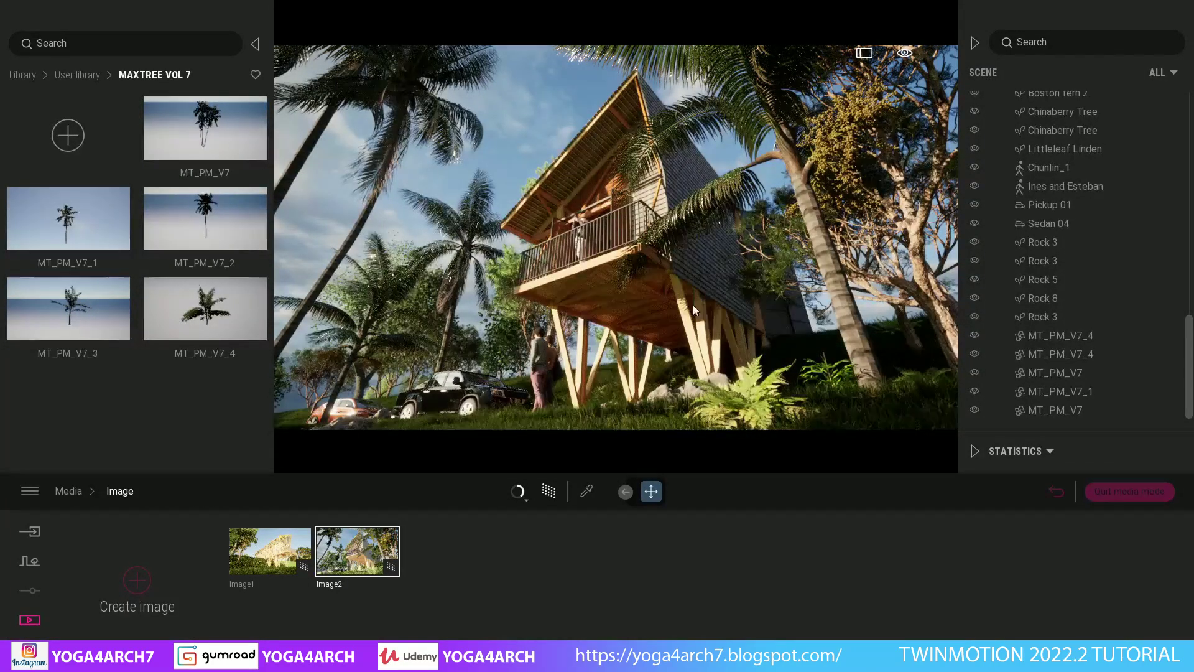
- Brighten the White styrofoam material's colour toward white and raise its reflection to 78%
{"action": "left_click", "coordinate": [473, 125]}
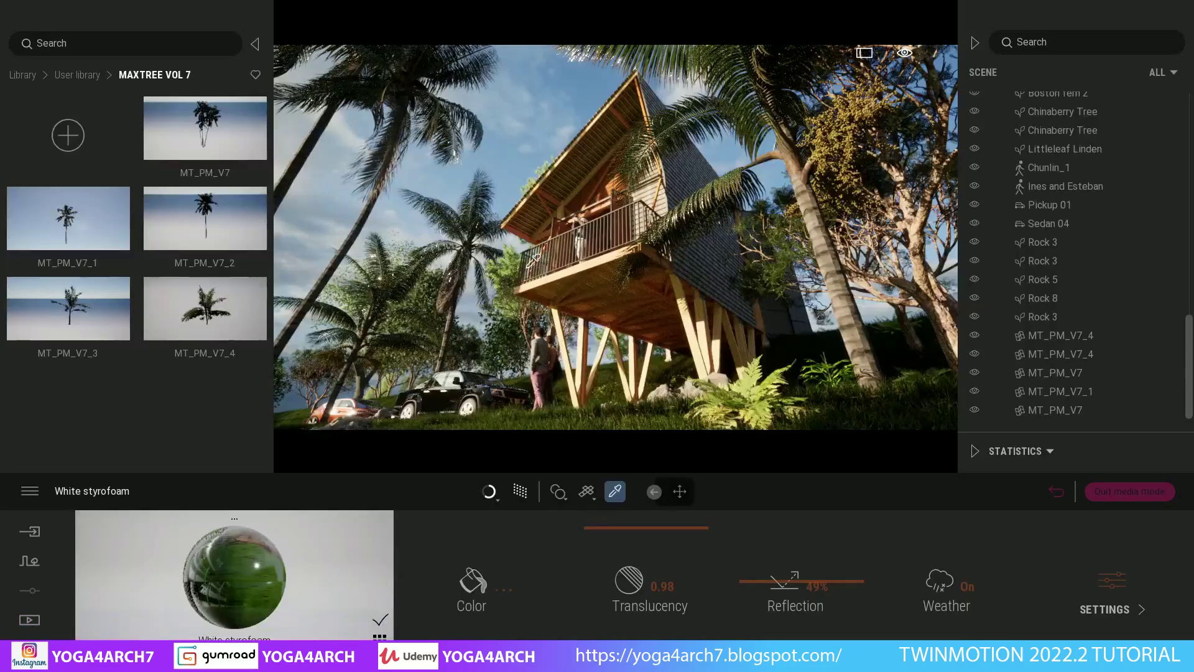
{"action": "left_click", "coordinate": [472, 585]}
{"action": "left_click_drag", "start_coordinate": [581, 364], "coordinate": [590, 252]}
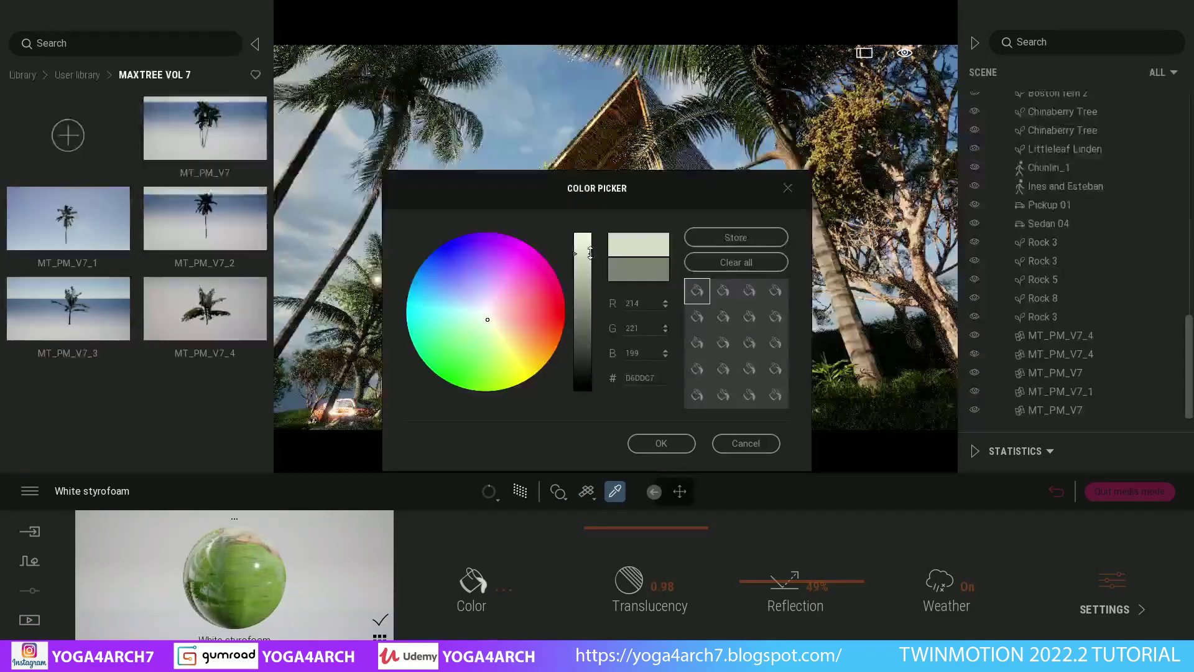
{"action": "left_click", "coordinate": [661, 443]}
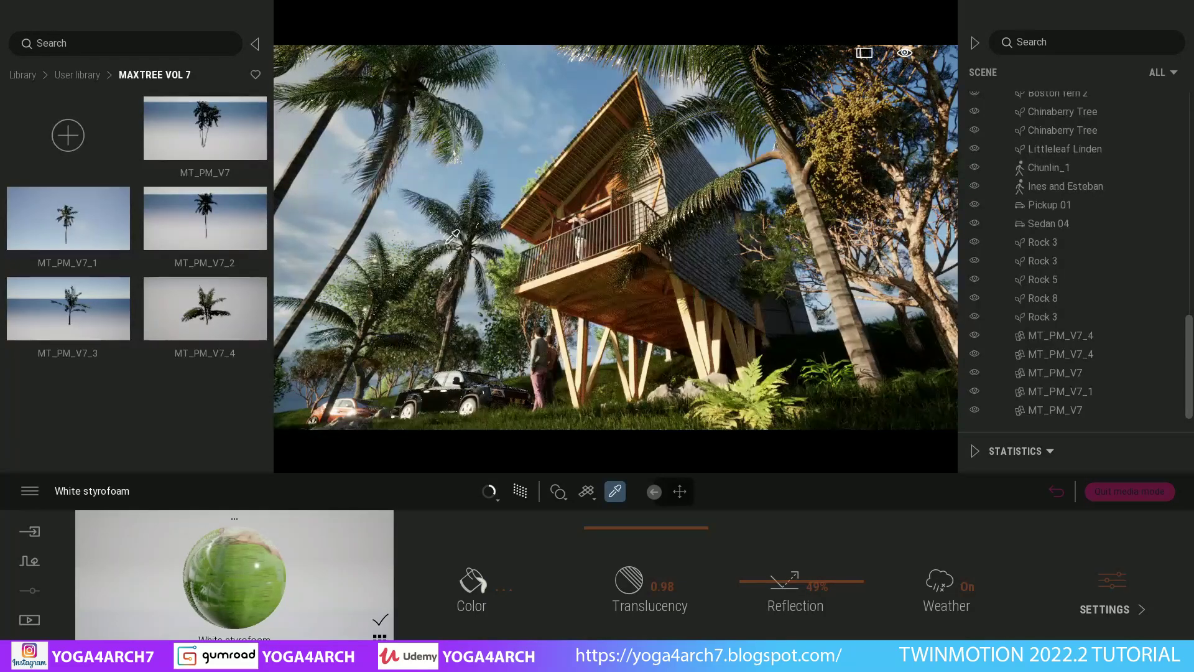
{"action": "left_click", "coordinate": [472, 582]}
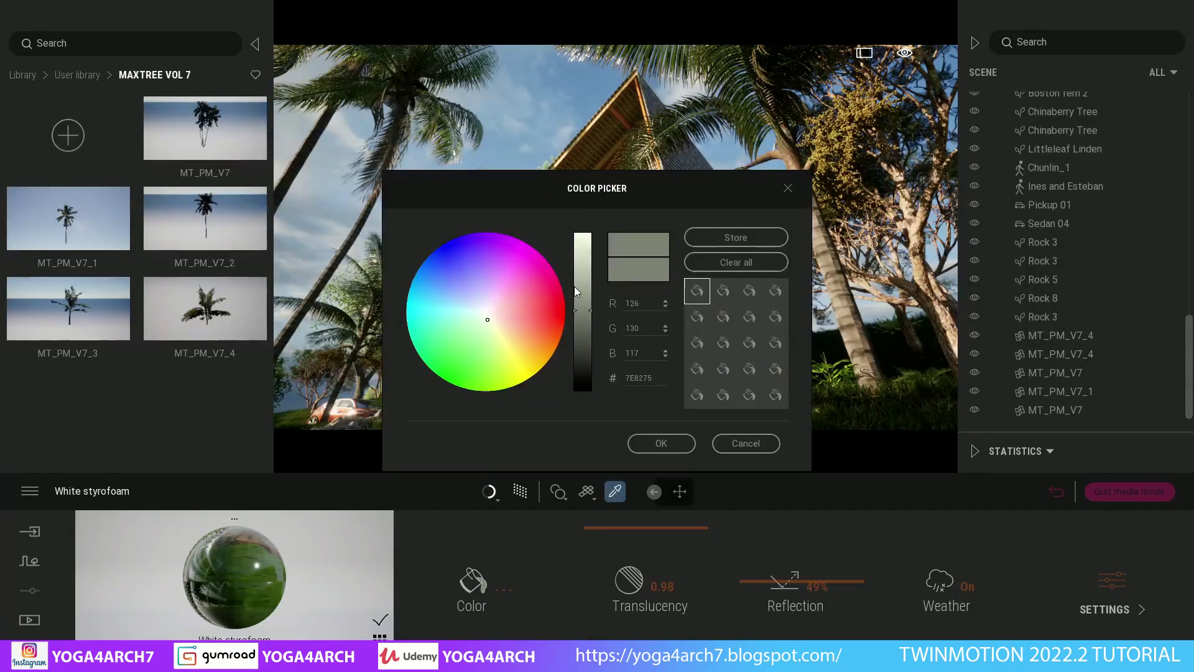
{"action": "left_click_drag", "start_coordinate": [578, 291], "coordinate": [585, 266]}
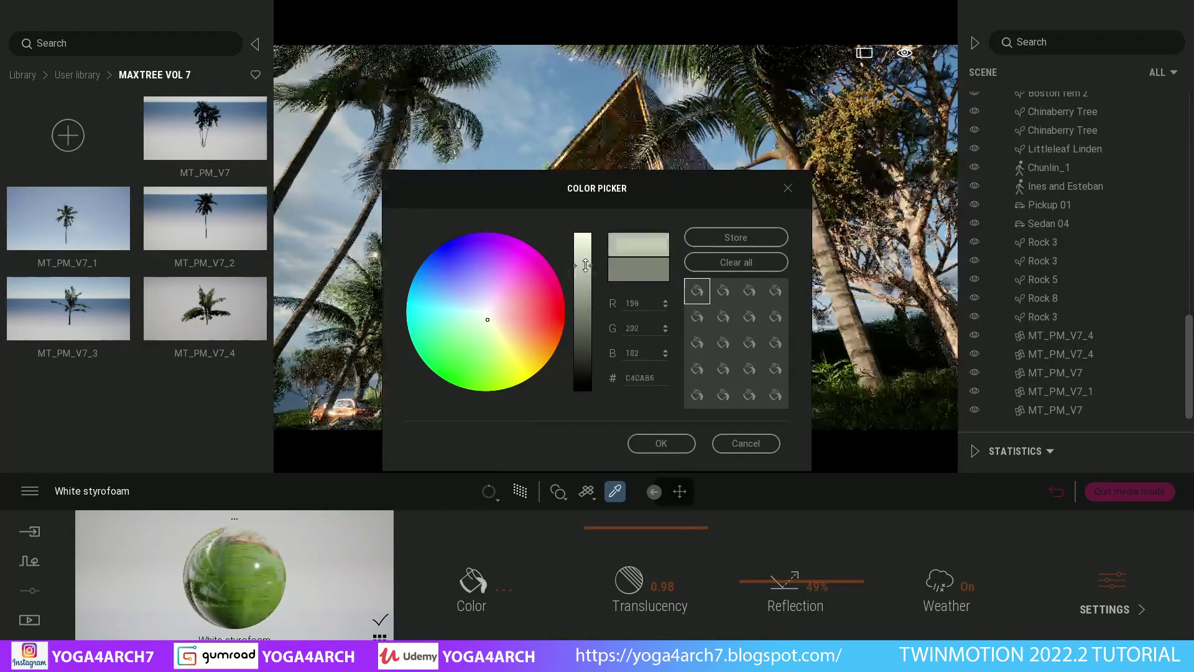
{"action": "left_click", "coordinate": [660, 442]}
{"action": "left_click_drag", "start_coordinate": [802, 580], "coordinate": [834, 580]}
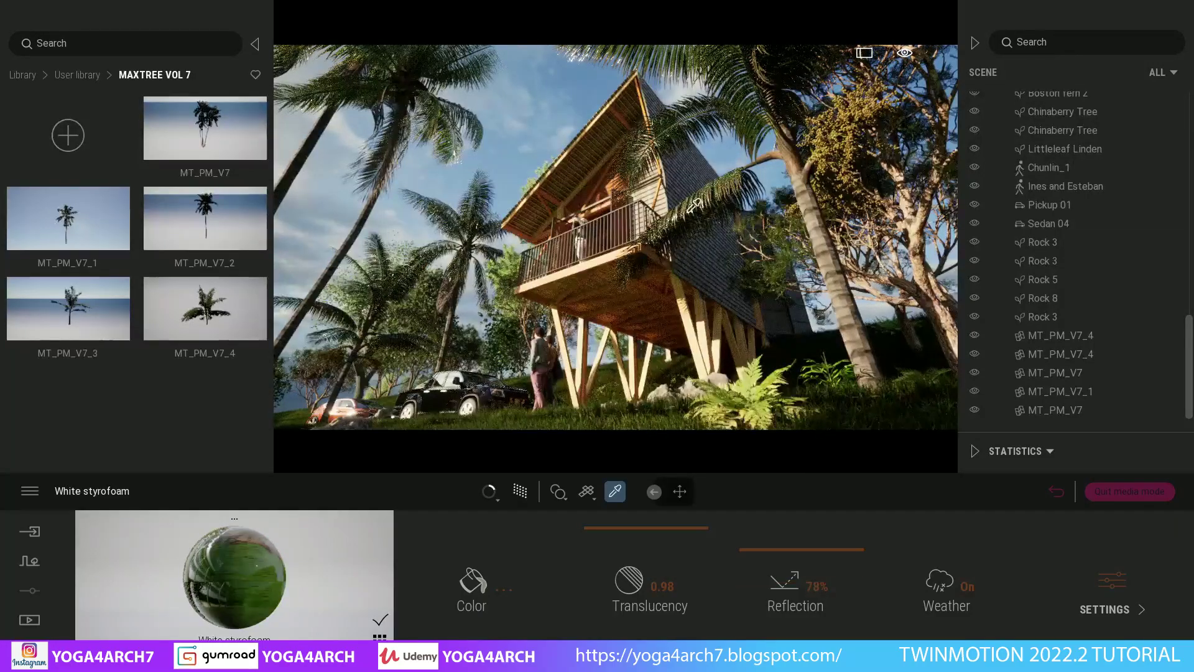
{"action": "left_click", "coordinate": [482, 586]}
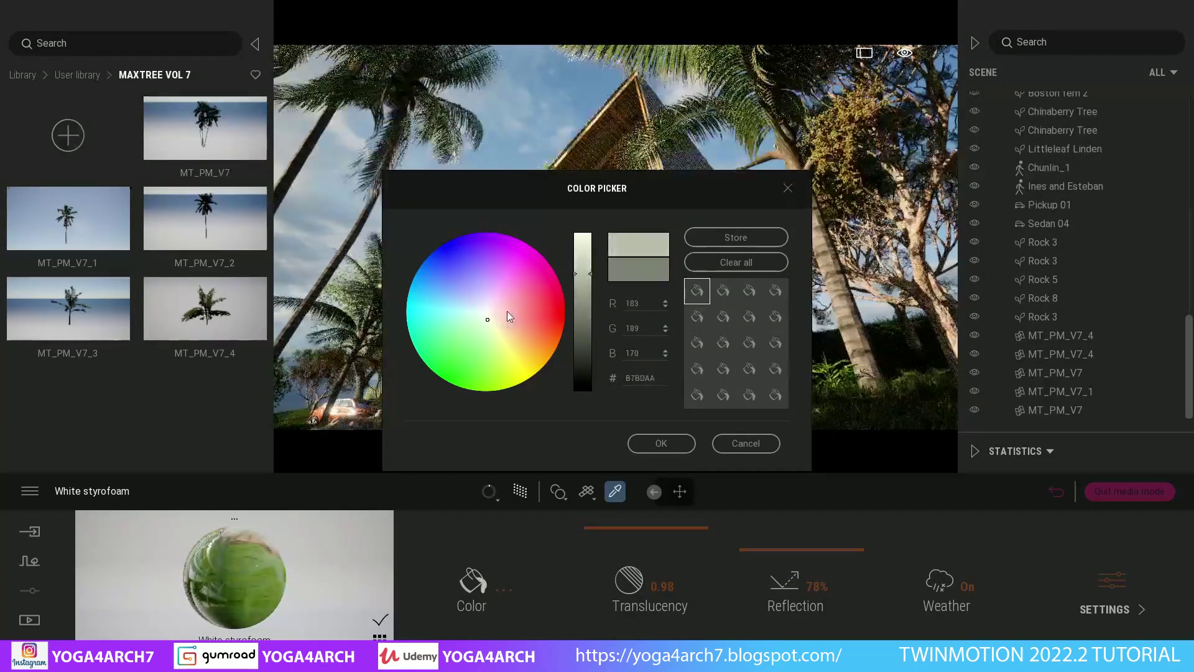
{"action": "left_click", "coordinate": [660, 443]}
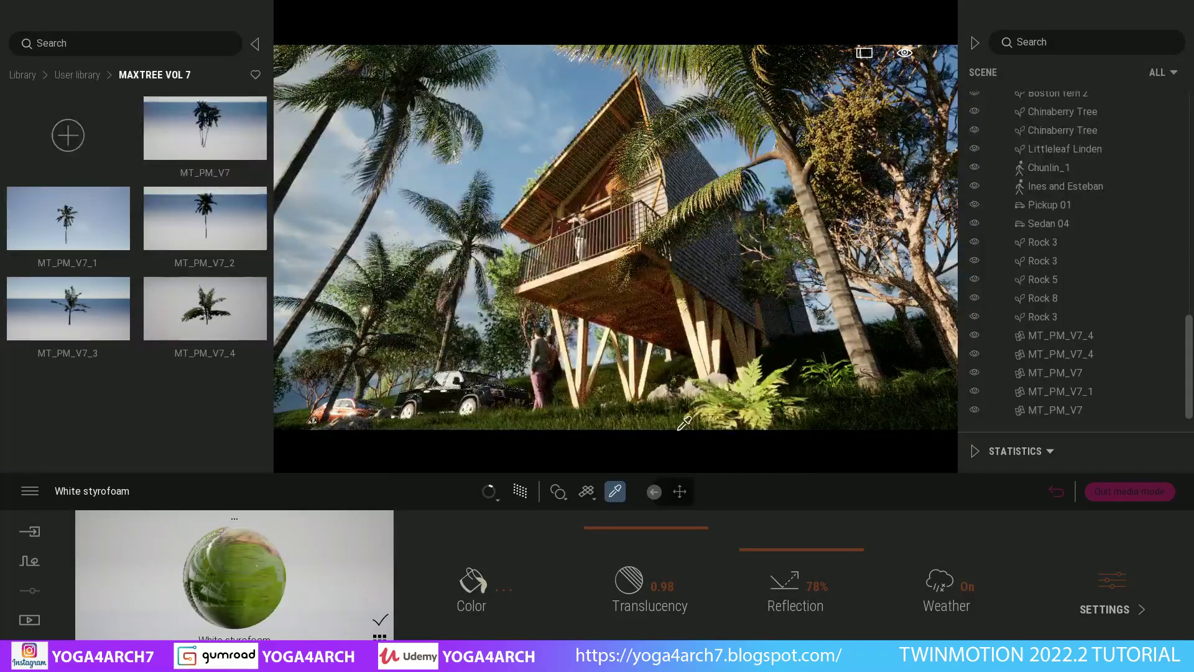
- Sample the material from the scene and tint it a warmer pale cream
{"action": "left_click", "coordinate": [330, 299]}
{"action": "left_click", "coordinate": [482, 576]}
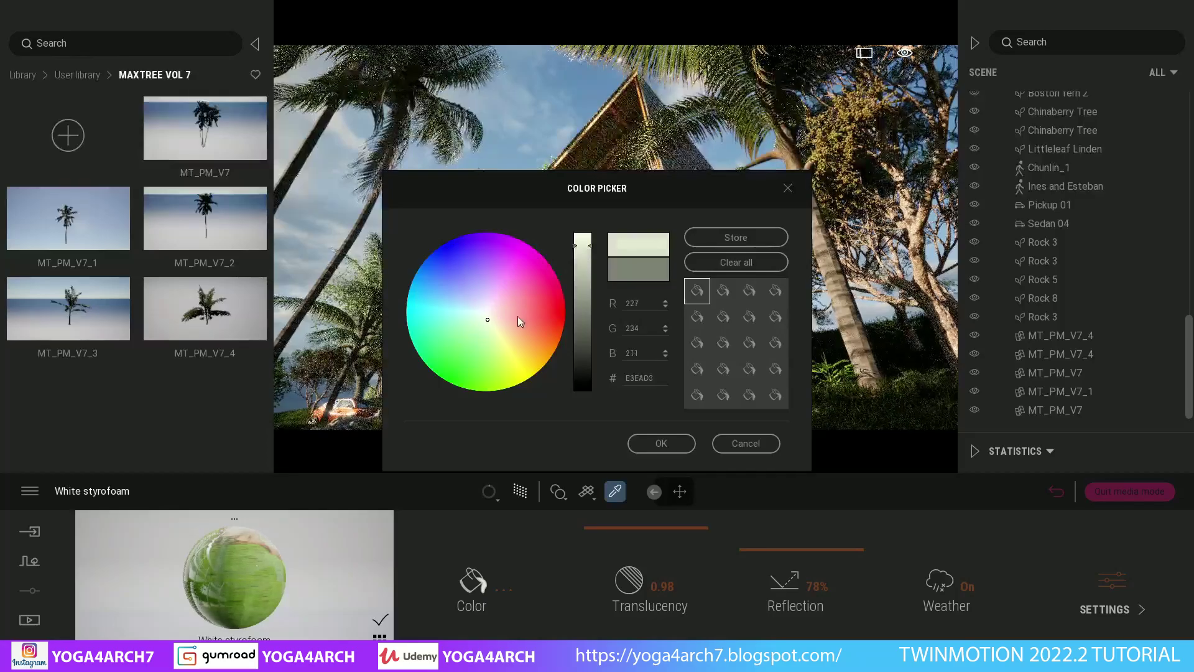
{"action": "left_click", "coordinate": [496, 324]}
{"action": "left_click", "coordinate": [661, 443]}
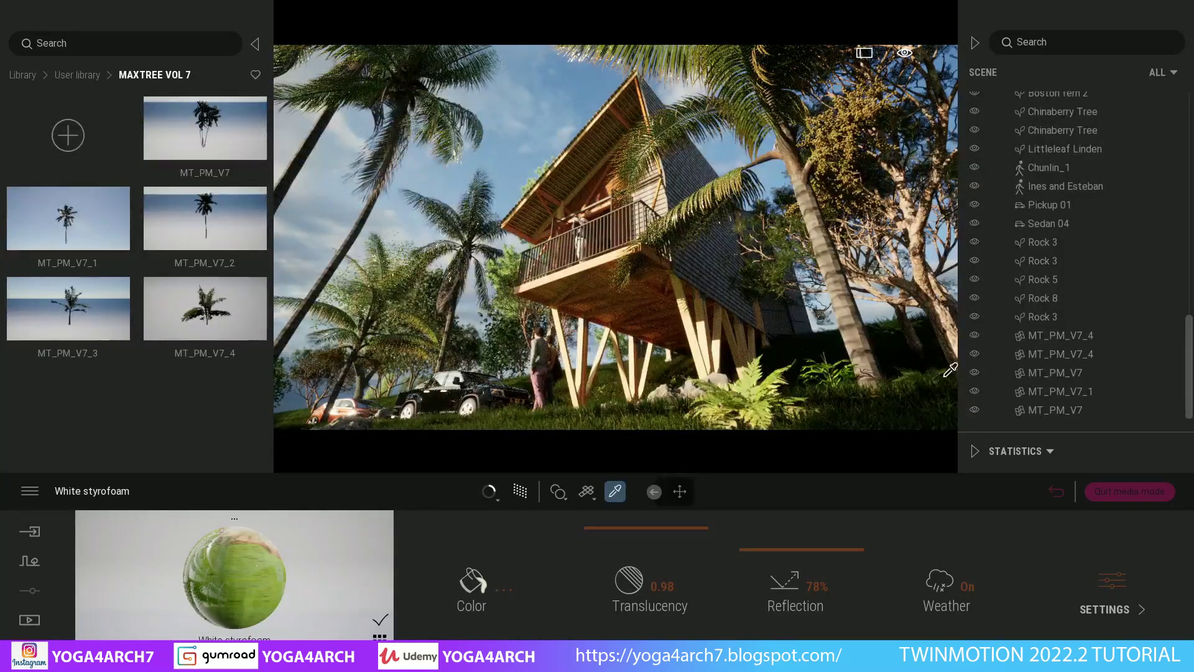
- Set the roof's Roofing Shingles Asphalt material reflection to 20%
{"action": "left_click", "coordinate": [708, 262]}
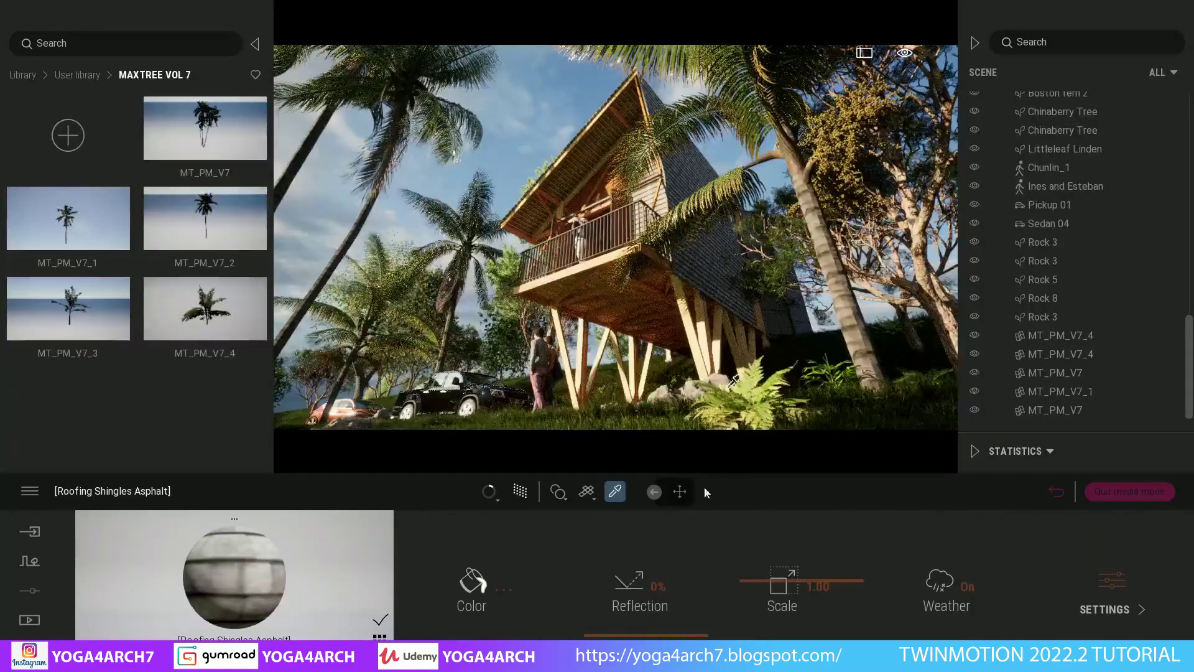
{"action": "left_click_drag", "start_coordinate": [632, 637], "coordinate": [647, 621]}
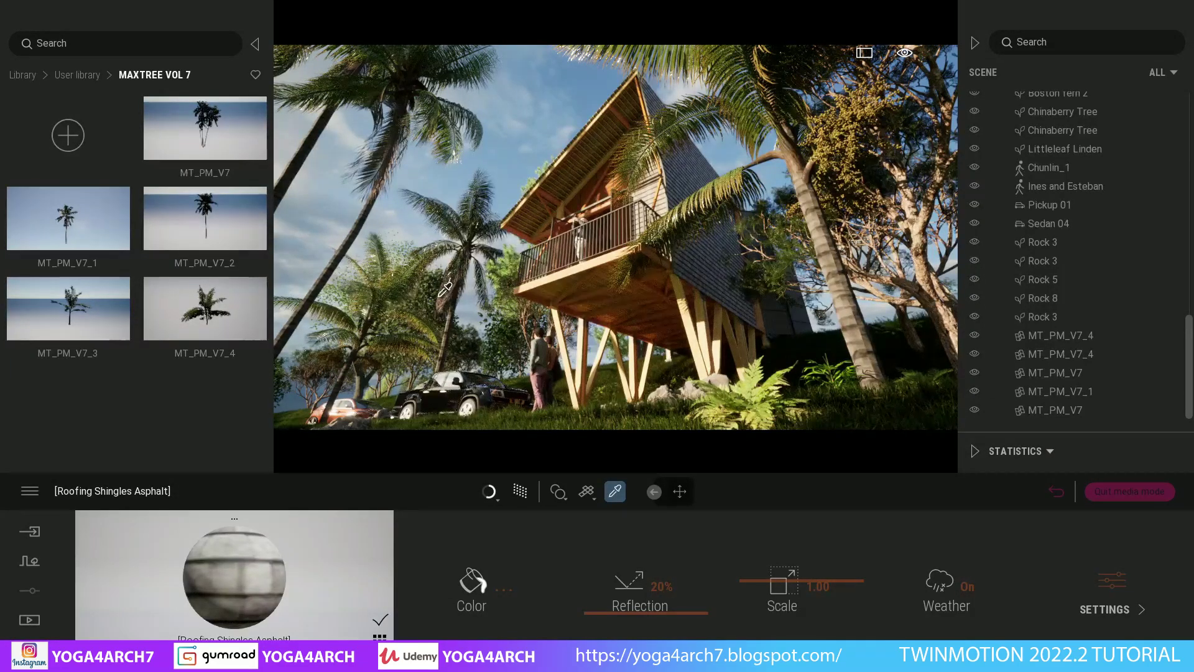
{"action": "left_click", "coordinate": [65, 76]}
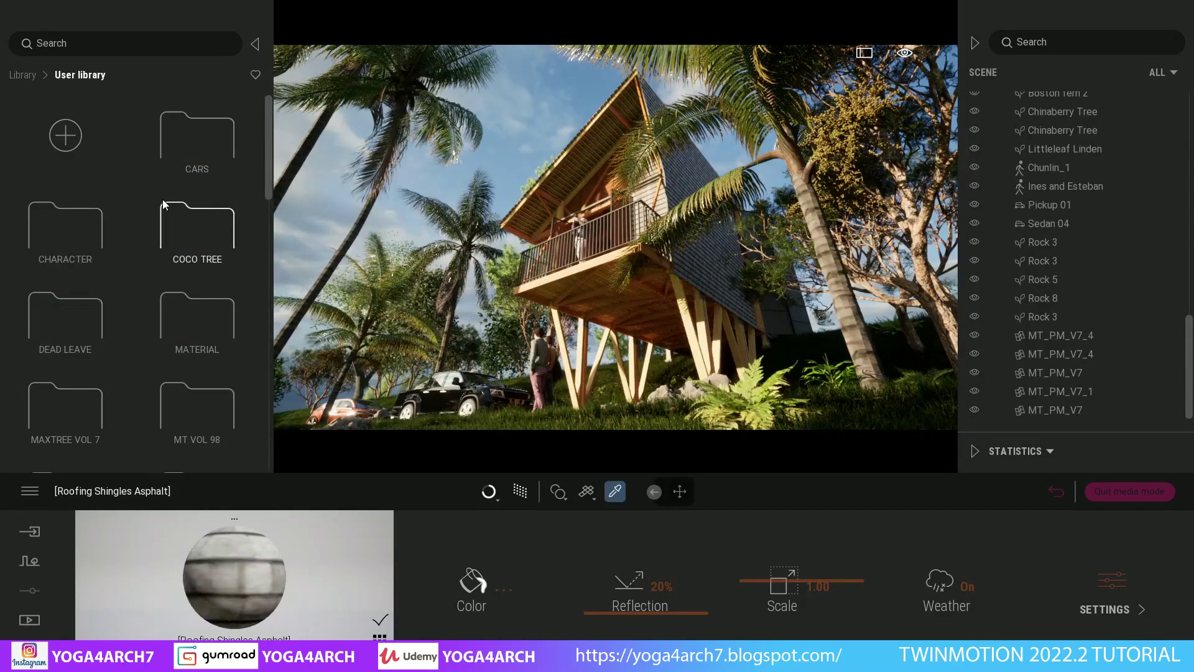
- From the PINE TREES folder, place pine trees 4 and 8 among the palms
{"action": "scroll", "coordinate": [165, 204], "scroll_direction": "down", "scroll_amount": 3}
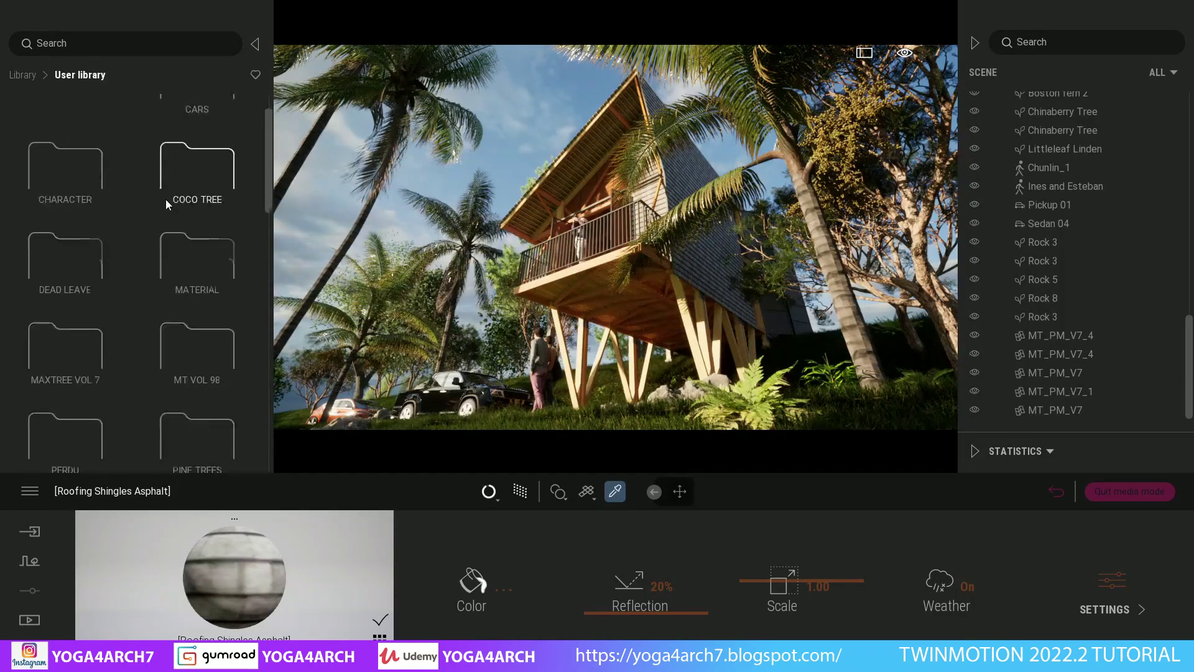
{"action": "left_click", "coordinate": [205, 337]}
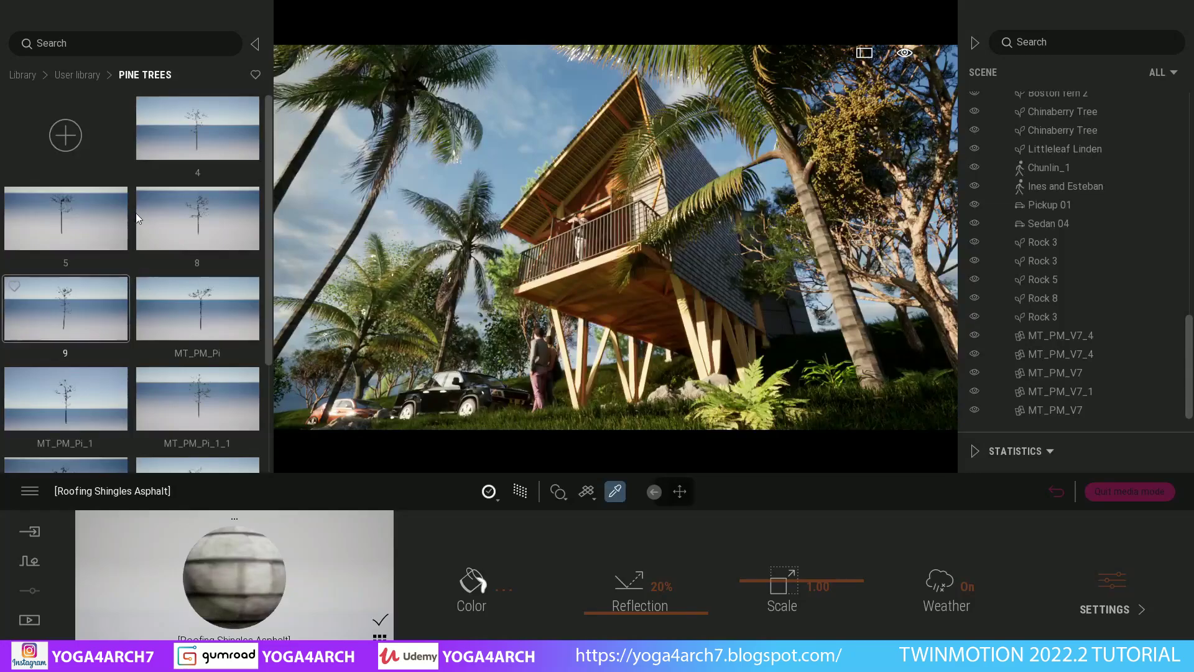
{"action": "left_click_drag", "start_coordinate": [202, 128], "coordinate": [296, 375]}
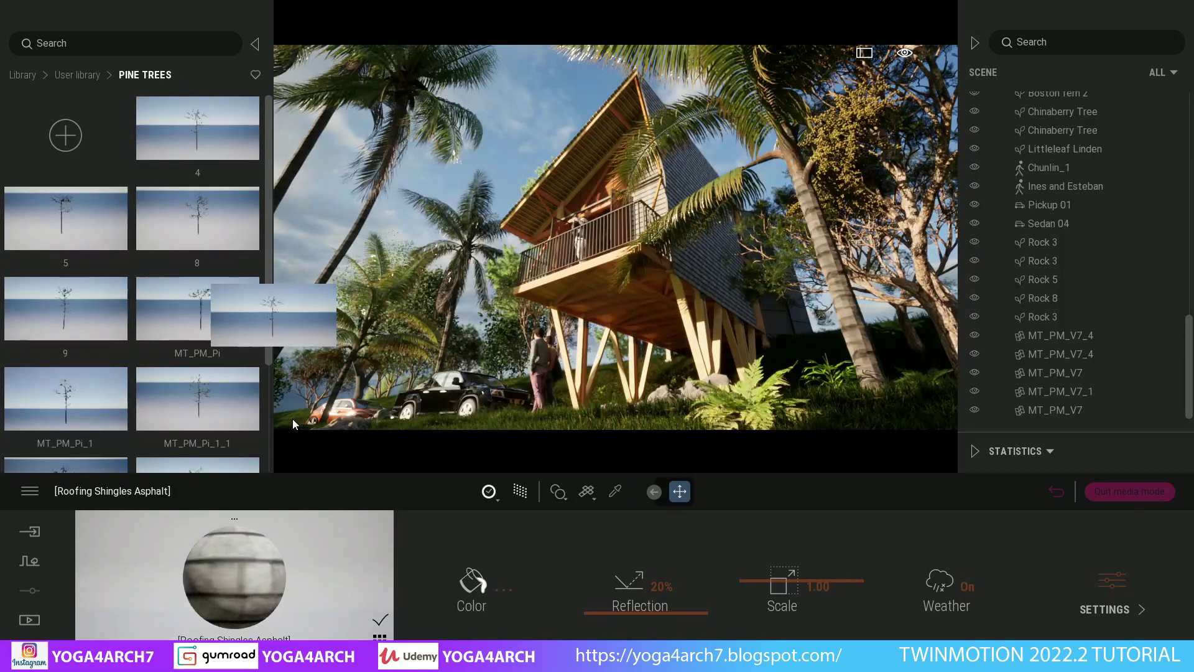
{"action": "left_click_drag", "start_coordinate": [293, 420], "coordinate": [291, 421]}
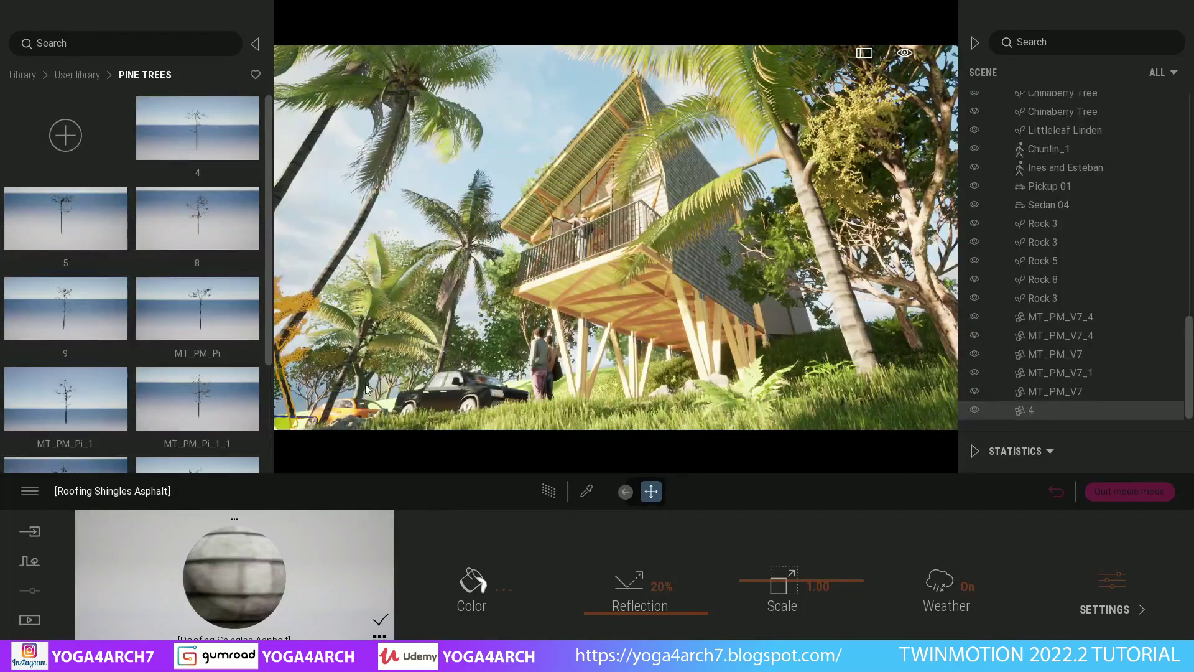
{"action": "double_click", "coordinate": [366, 390]}
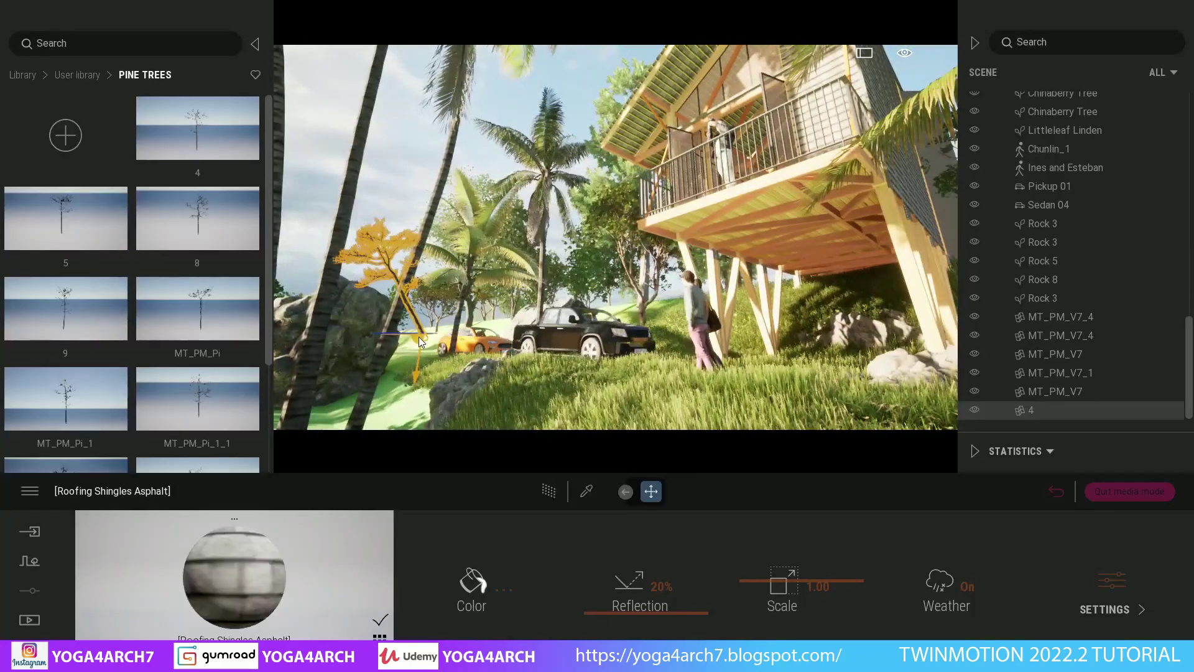
{"action": "mouse_move", "coordinate": [420, 337]}
{"action": "left_mouse_down"}
{"action": "mouse_move", "coordinate": [537, 377]}
{"action": "mouse_move", "coordinate": [517, 375]}
{"action": "left_mouse_up"}
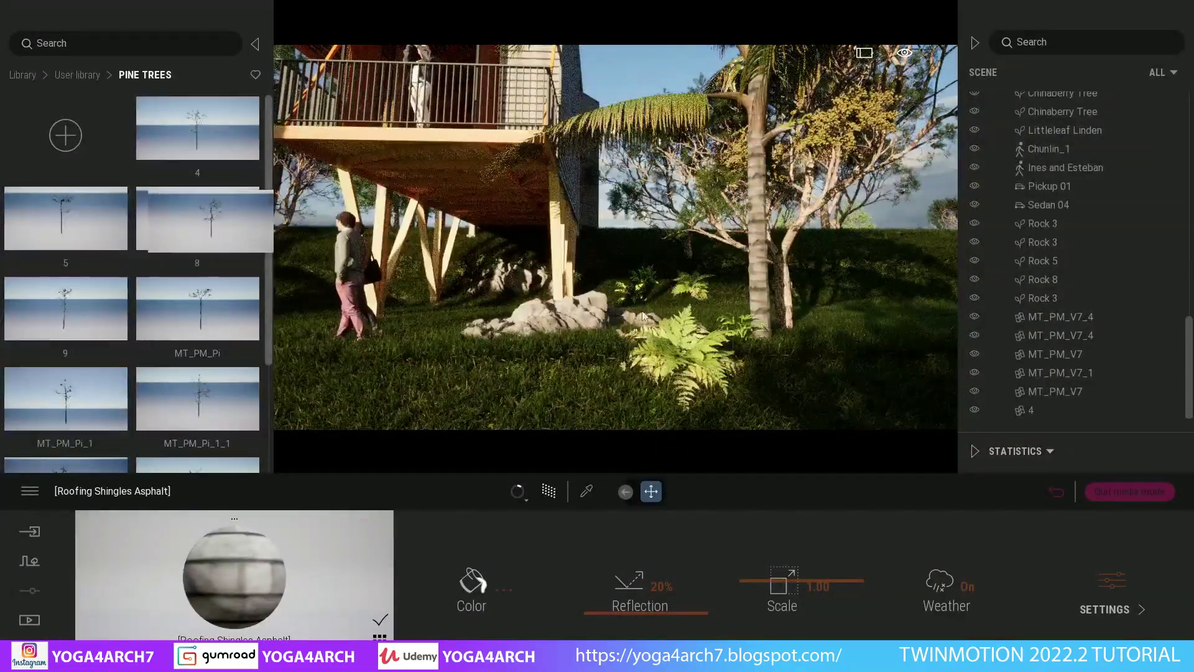
{"action": "left_click_drag", "start_coordinate": [721, 323], "coordinate": [714, 330]}
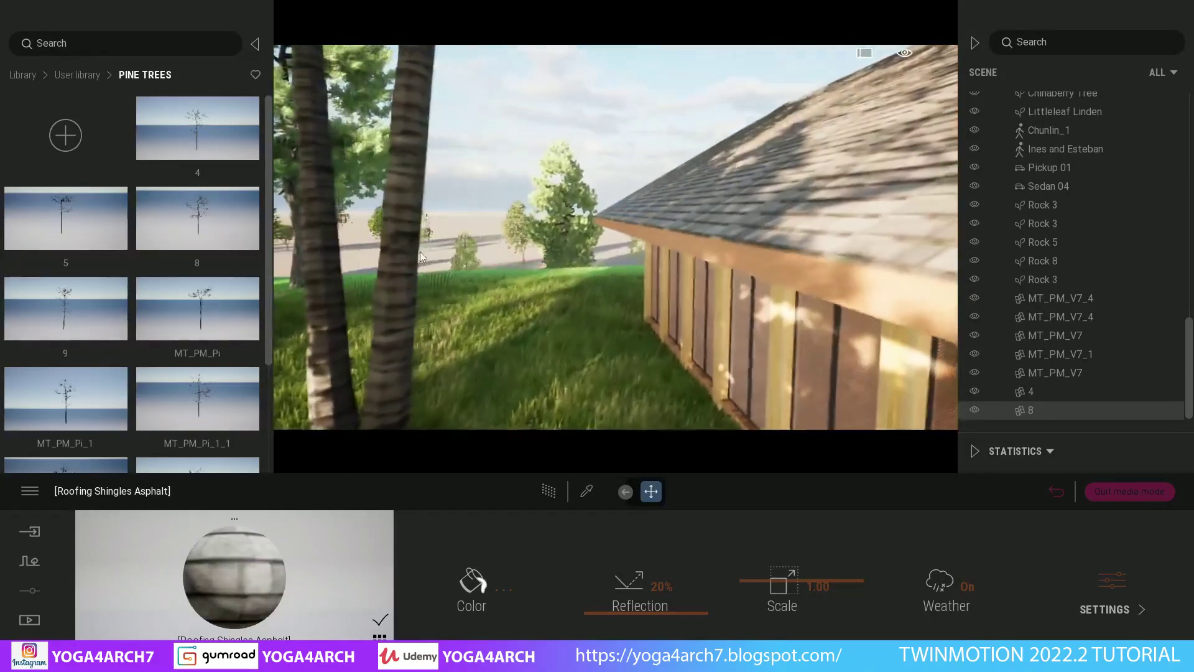
- Place an MT_PM_Pi_1_1 pine beside the cabin wall and add two copies by the house
{"action": "left_click_drag", "start_coordinate": [199, 395], "coordinate": [567, 353]}
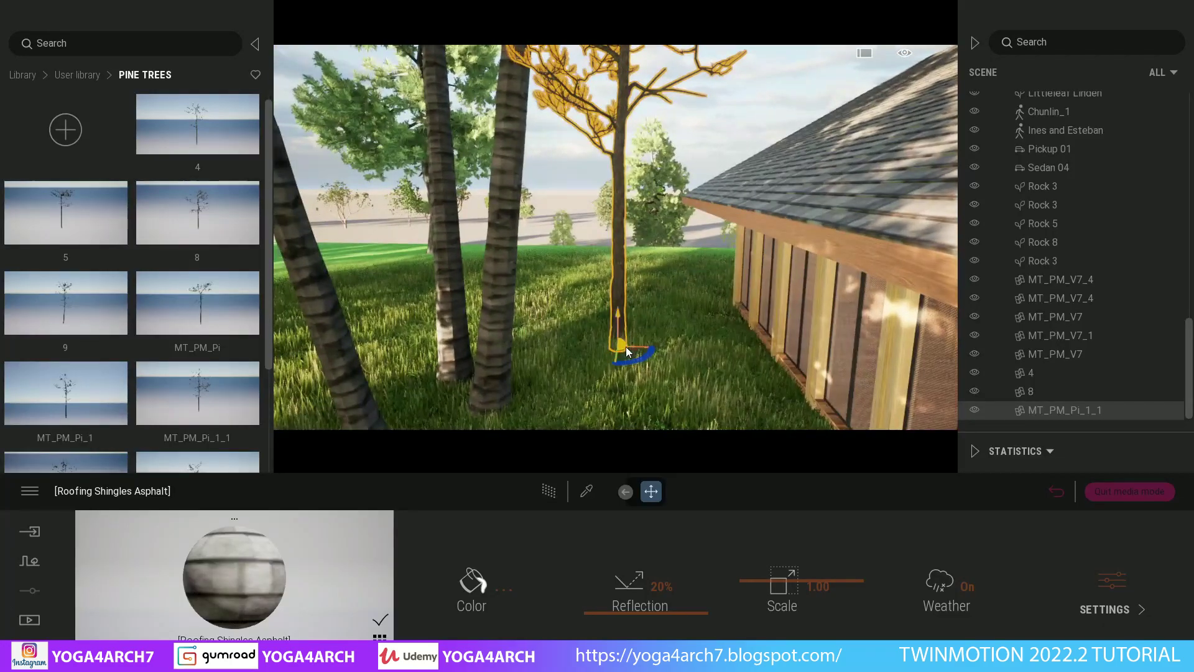
{"action": "left_click_drag", "start_coordinate": [625, 345], "coordinate": [387, 289], "text": "alt"}
{"action": "left_click", "coordinate": [547, 399]}
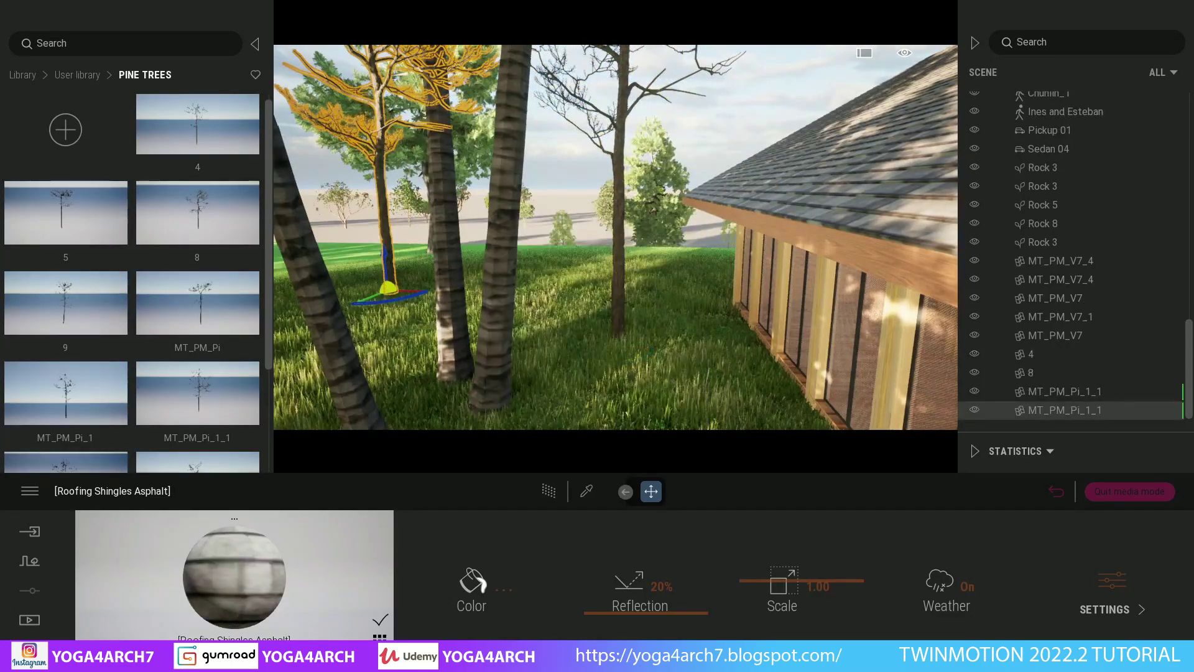
{"action": "right_click_drag", "start_coordinate": [505, 323], "coordinate": [505, 322]}
{"action": "mouse_move", "coordinate": [505, 321]}
{"action": "left_mouse_down"}
{"action": "mouse_move", "coordinate": [415, 347]}
{"action": "mouse_move", "coordinate": [793, 308]}
{"action": "left_mouse_up"}
{"action": "left_click", "coordinate": [565, 402]}
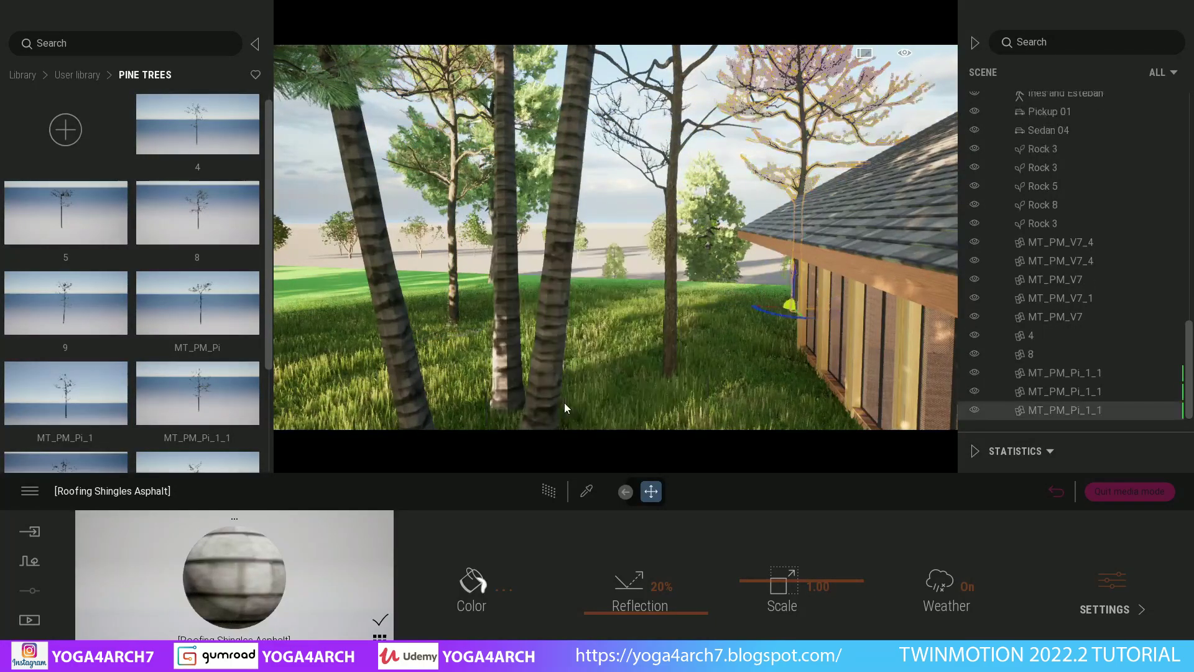
- Widen Image2's camera focal length from 18mm to 14mm
{"action": "left_click", "coordinate": [29, 620]}
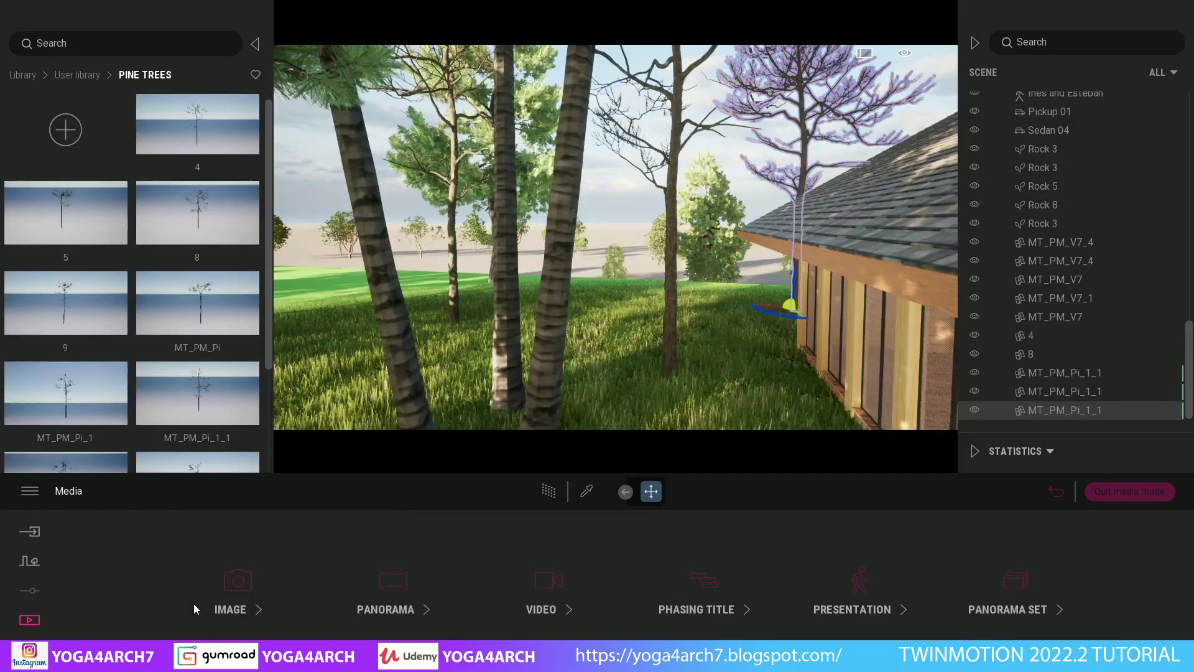
{"action": "left_click", "coordinate": [206, 604]}
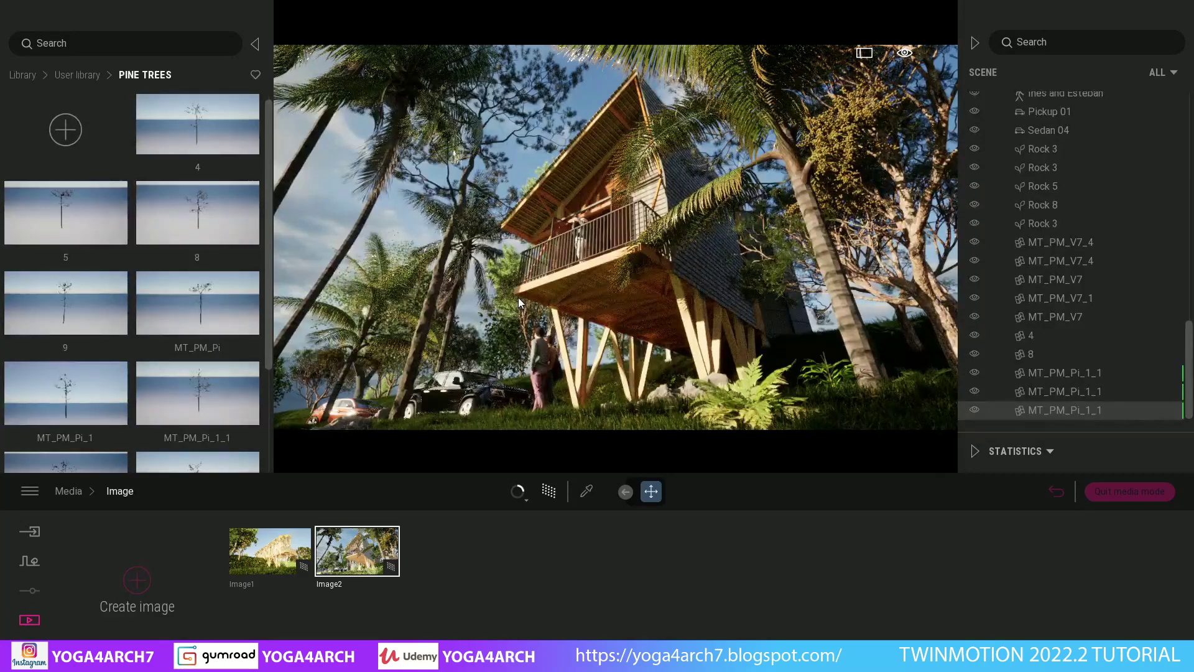
{"action": "left_click", "coordinate": [383, 587]}
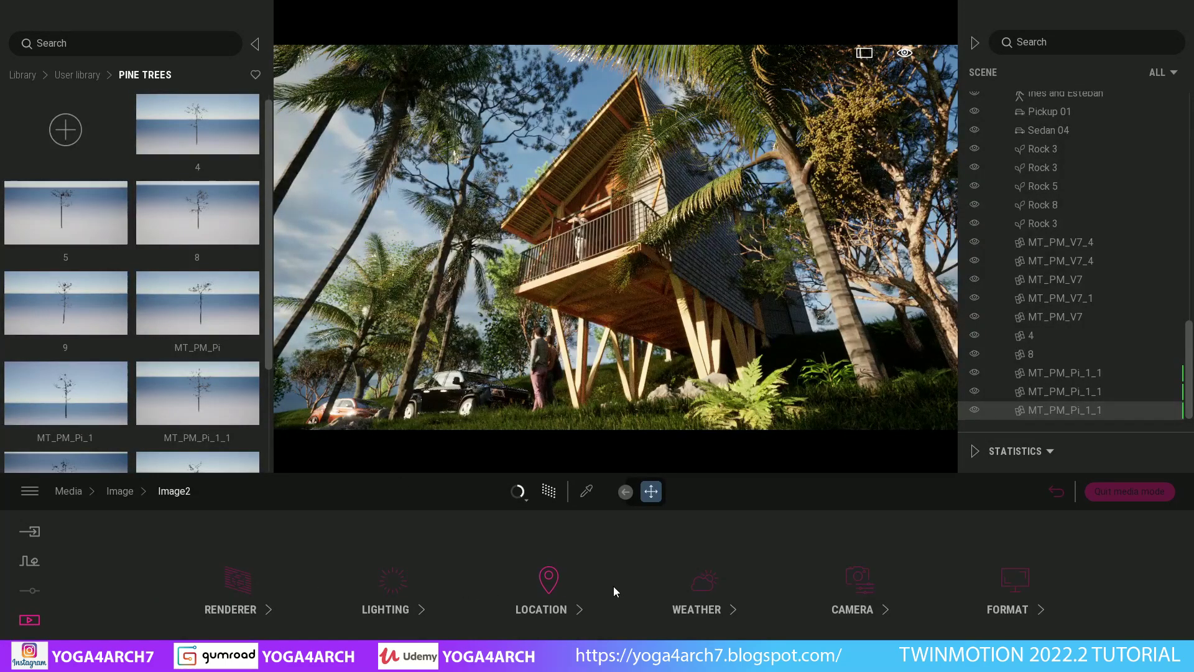
{"action": "left_click", "coordinate": [852, 582]}
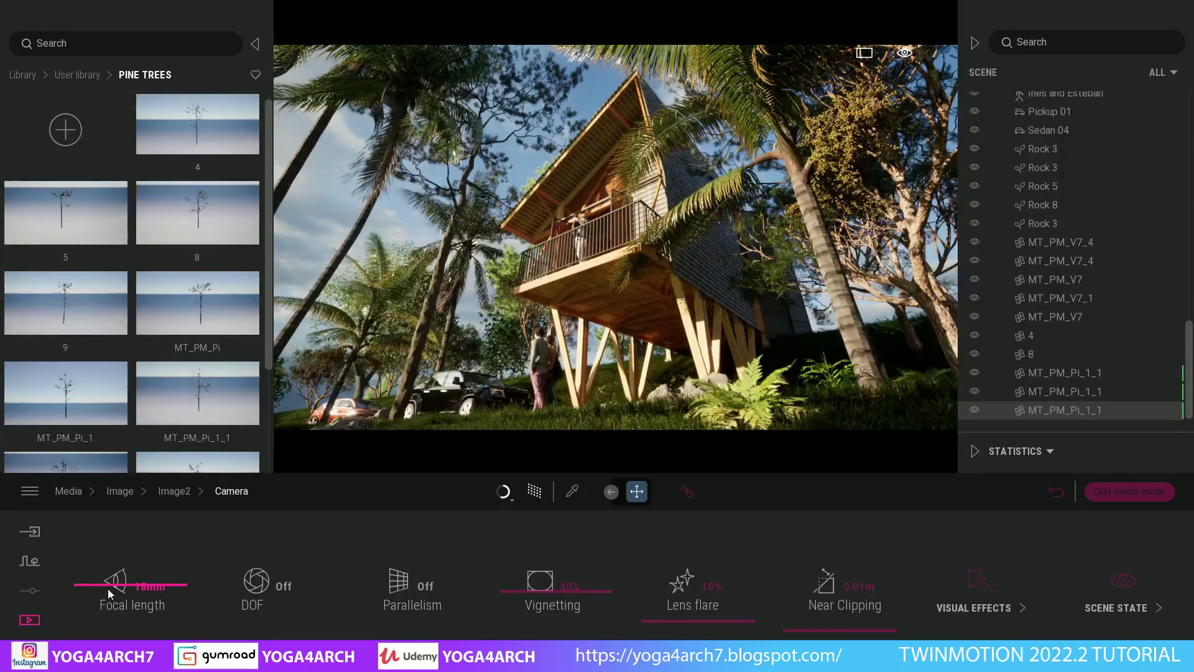
{"action": "left_click_drag", "start_coordinate": [79, 587], "coordinate": [86, 588]}
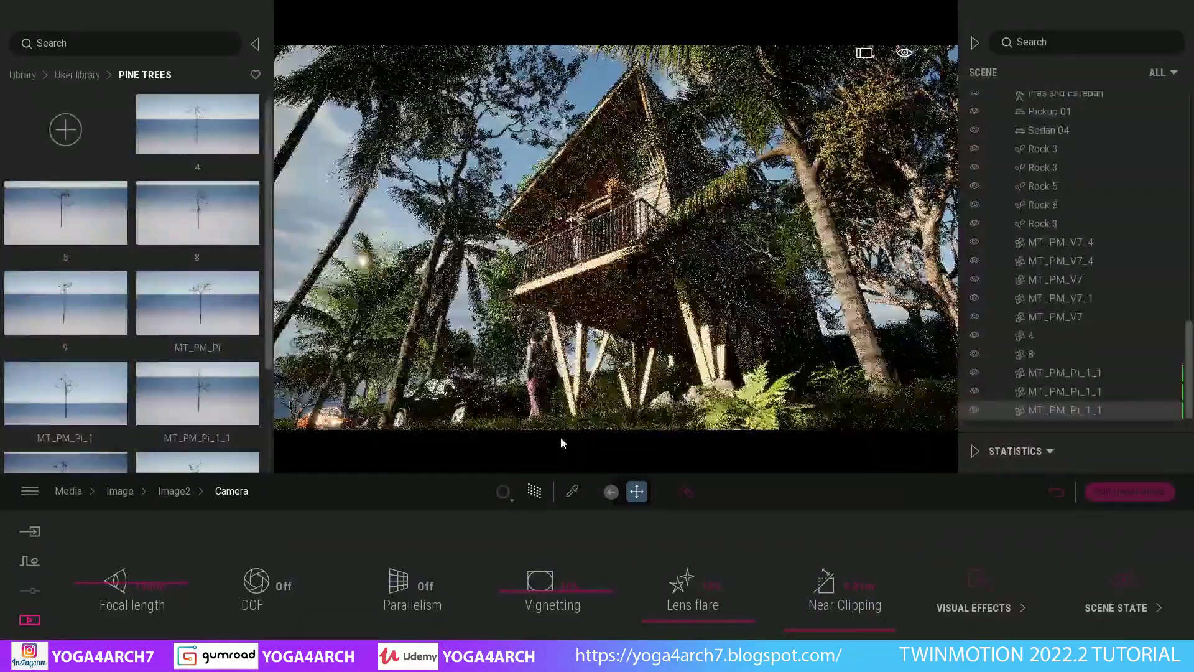
- Reframe Image2's camera closer to the treehouse and tilted up toward it
{"action": "left_click_drag", "start_coordinate": [563, 437], "coordinate": [592, 367]}
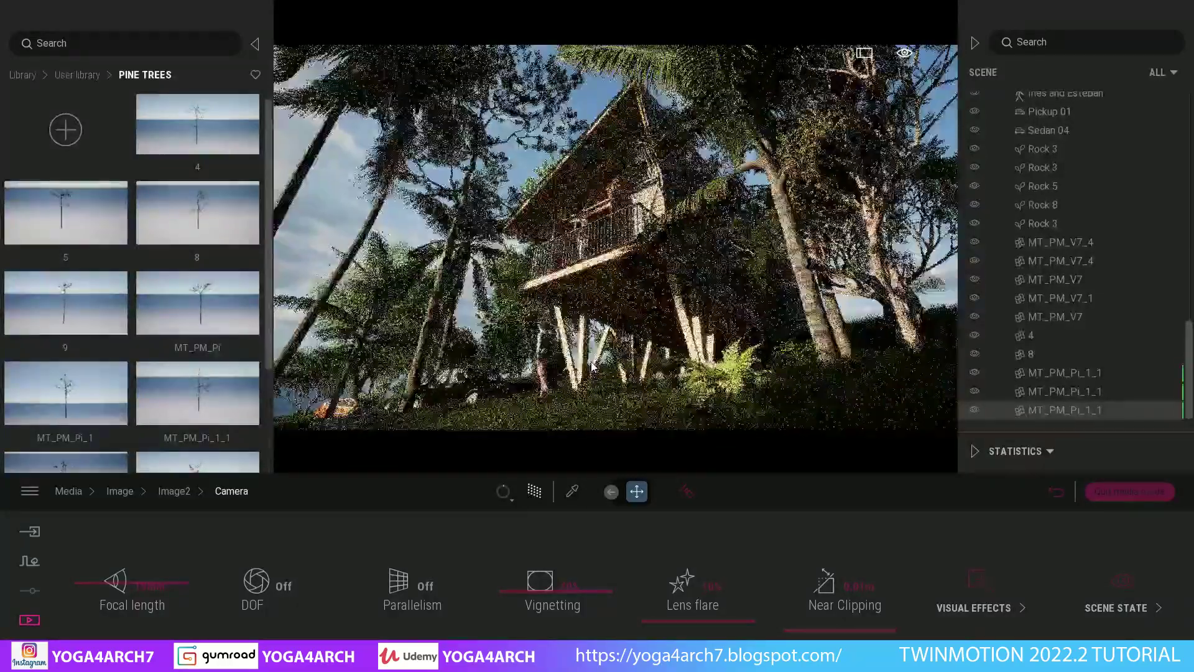
{"action": "mouse_move", "coordinate": [592, 367]}
{"action": "left_mouse_down"}
{"action": "mouse_move", "coordinate": [582, 363]}
{"action": "mouse_move", "coordinate": [590, 338]}
{"action": "left_mouse_up"}
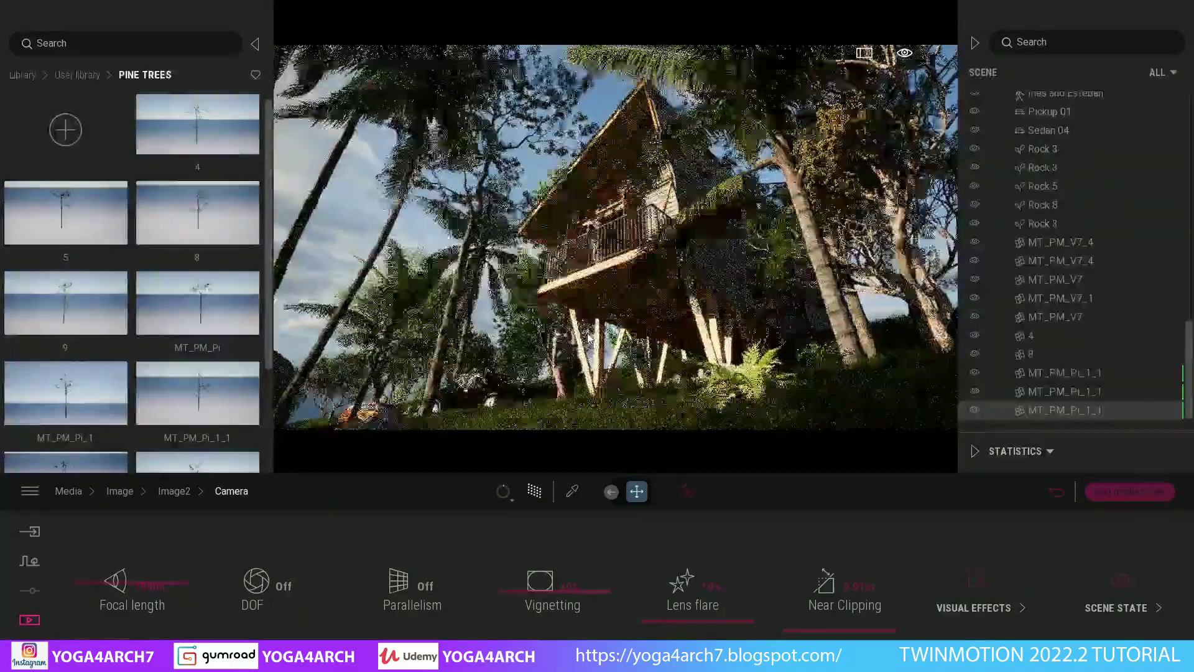
{"action": "left_click_drag", "start_coordinate": [590, 337], "coordinate": [665, 343]}
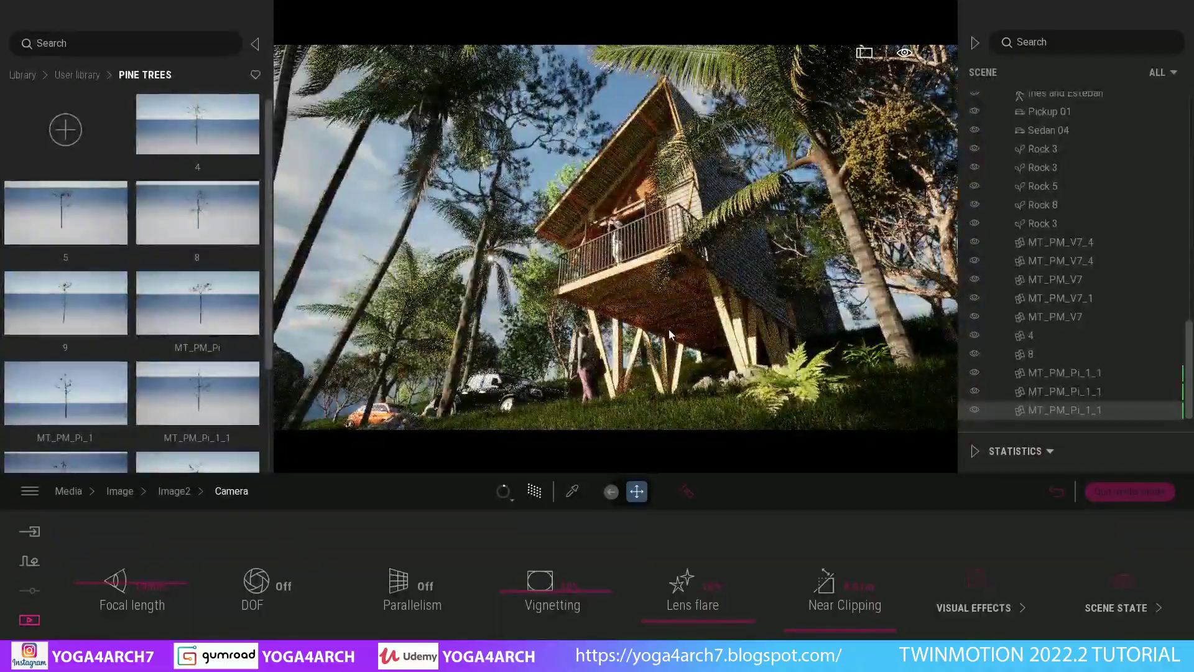
{"action": "left_click_drag", "start_coordinate": [665, 343], "coordinate": [670, 334]}
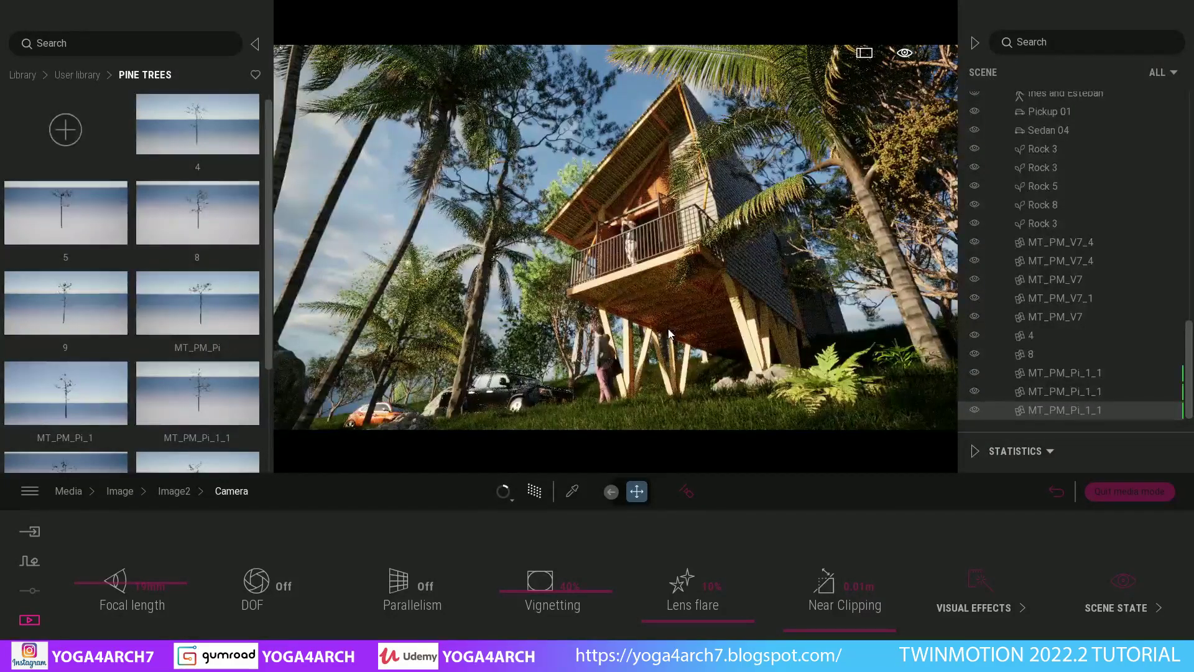
{"action": "left_click_drag", "start_coordinate": [867, 342], "coordinate": [875, 335]}
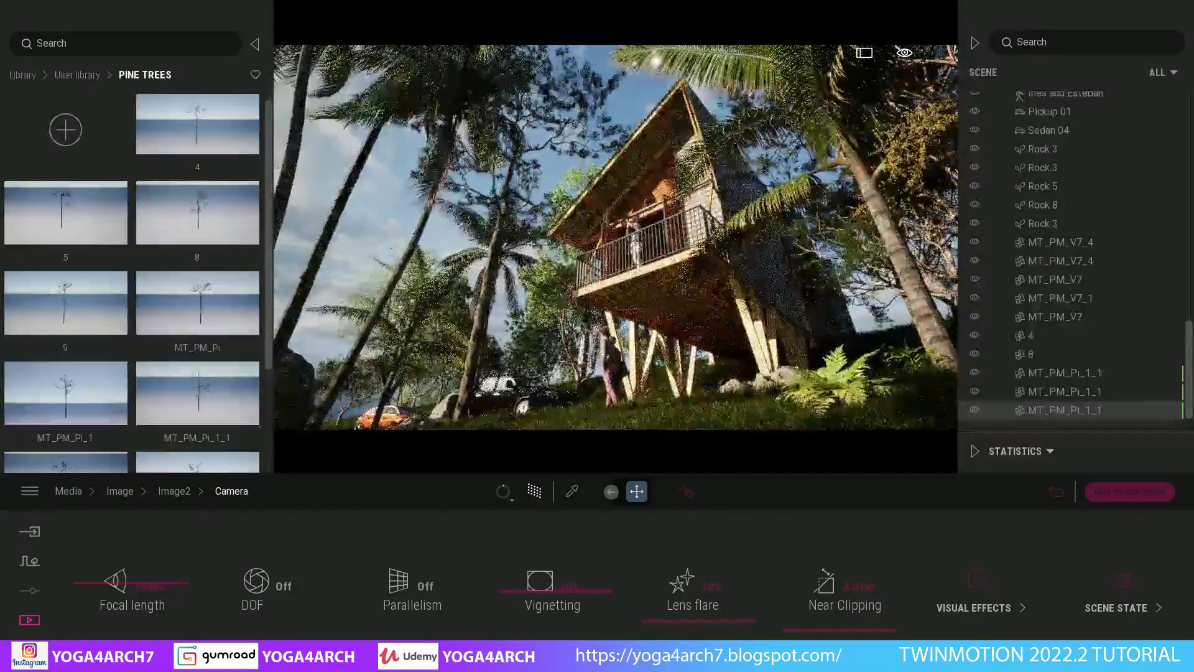
{"action": "left_click", "coordinate": [917, 297]}
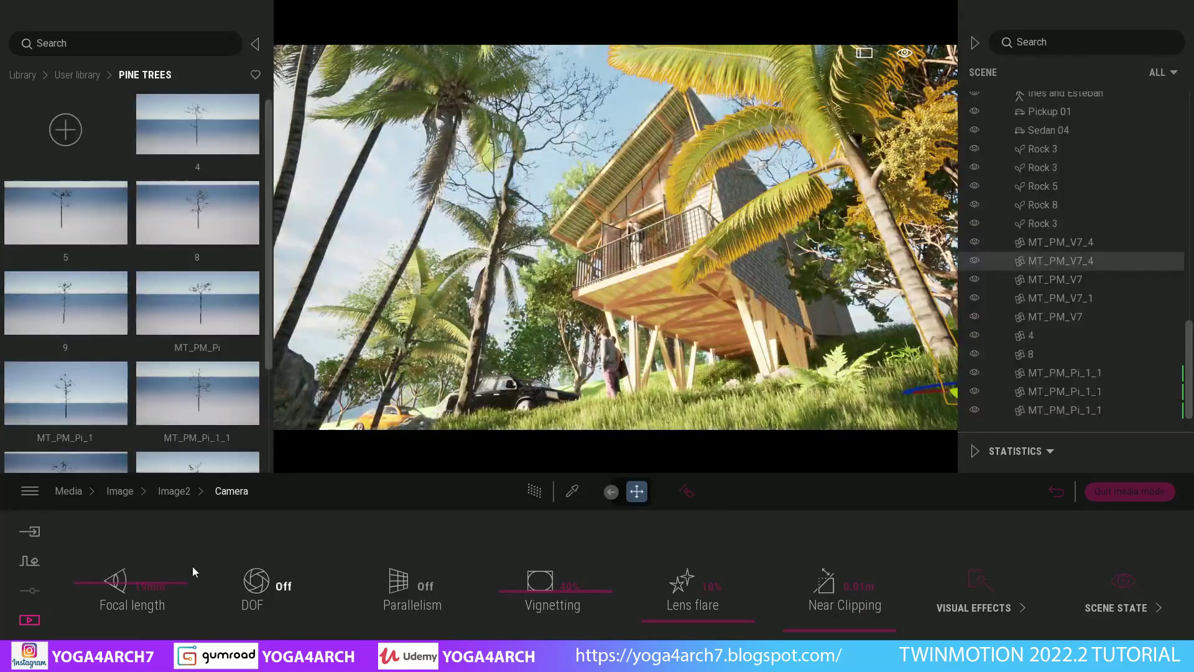
- From another angle on the cabin, lower the palm beside it slightly into the ground
{"action": "left_click", "coordinate": [36, 620]}
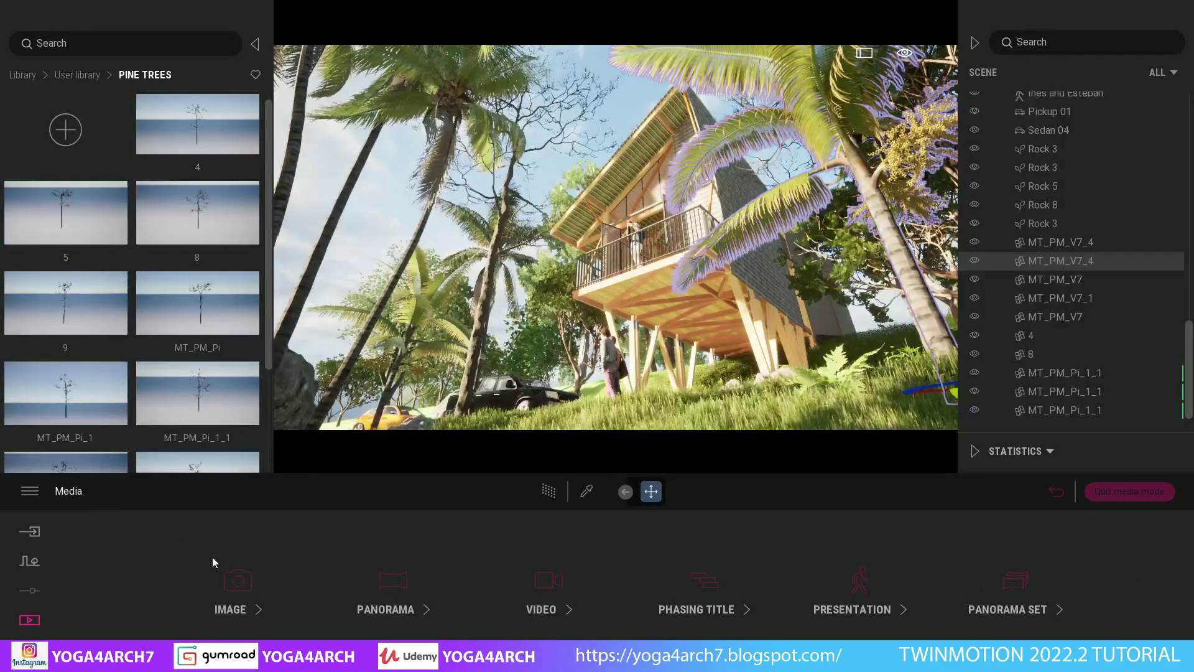
{"action": "left_click", "coordinate": [217, 563]}
{"action": "left_click", "coordinate": [366, 519]}
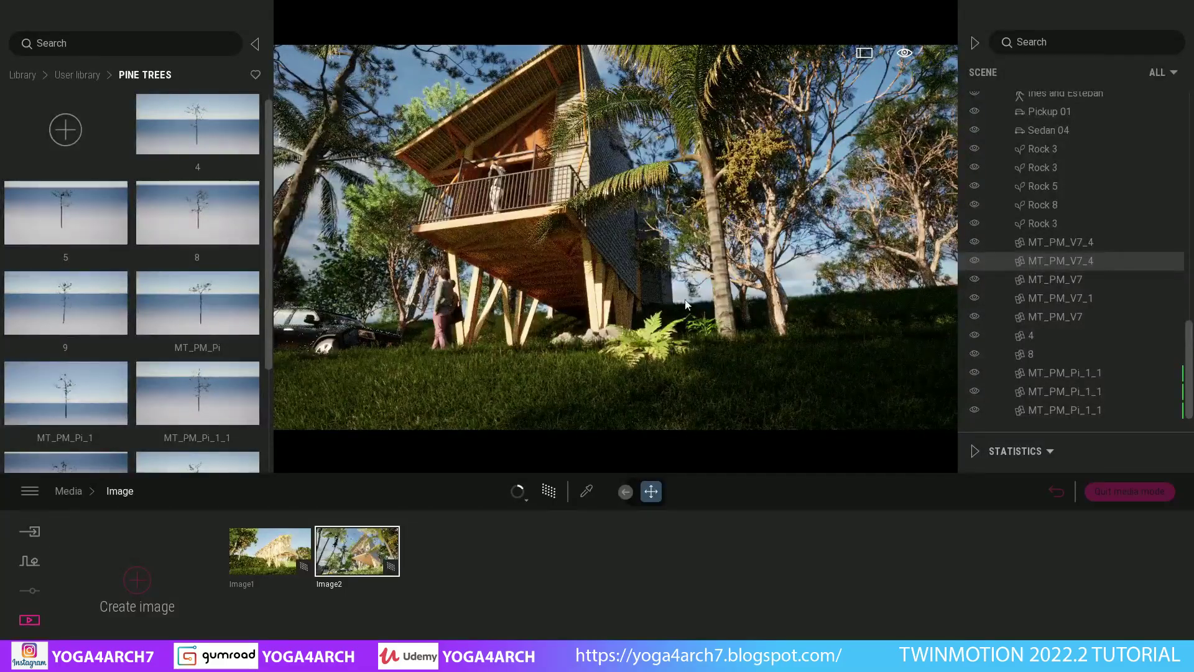
{"action": "left_click_drag", "start_coordinate": [689, 301], "coordinate": [653, 304]}
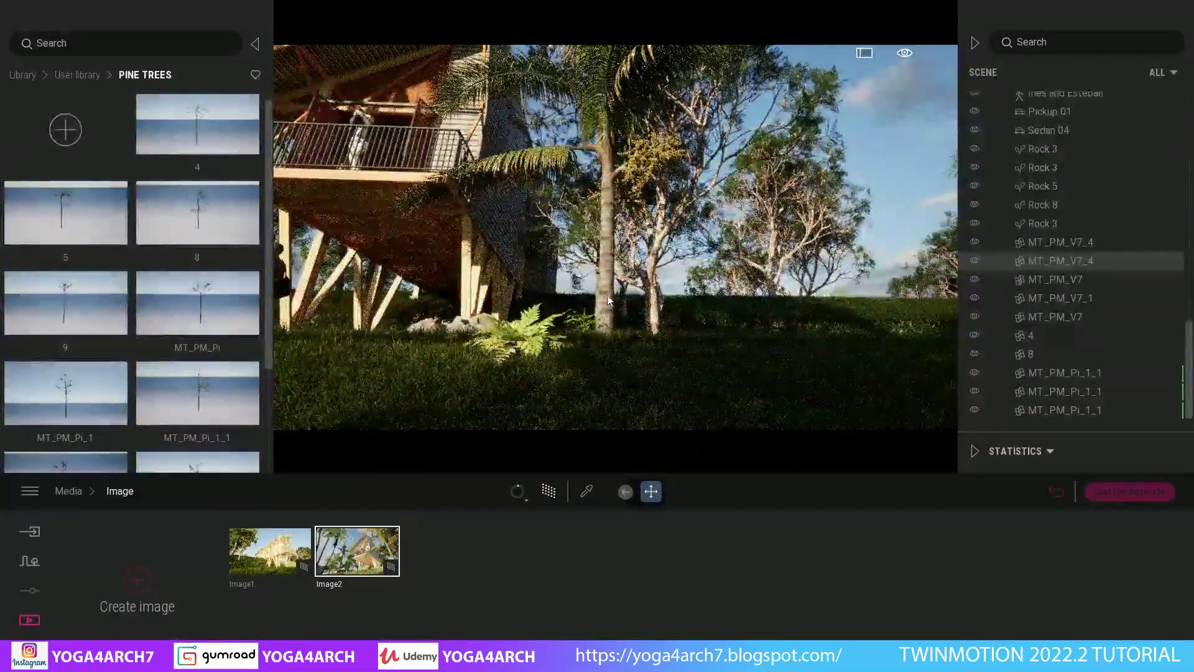
{"action": "left_click", "coordinate": [611, 337]}
{"action": "left_click_drag", "start_coordinate": [607, 390], "coordinate": [609, 430]}
- Return to the Image2 viewpoint and fly forward toward the open grassy field
{"action": "left_click", "coordinate": [345, 561]}
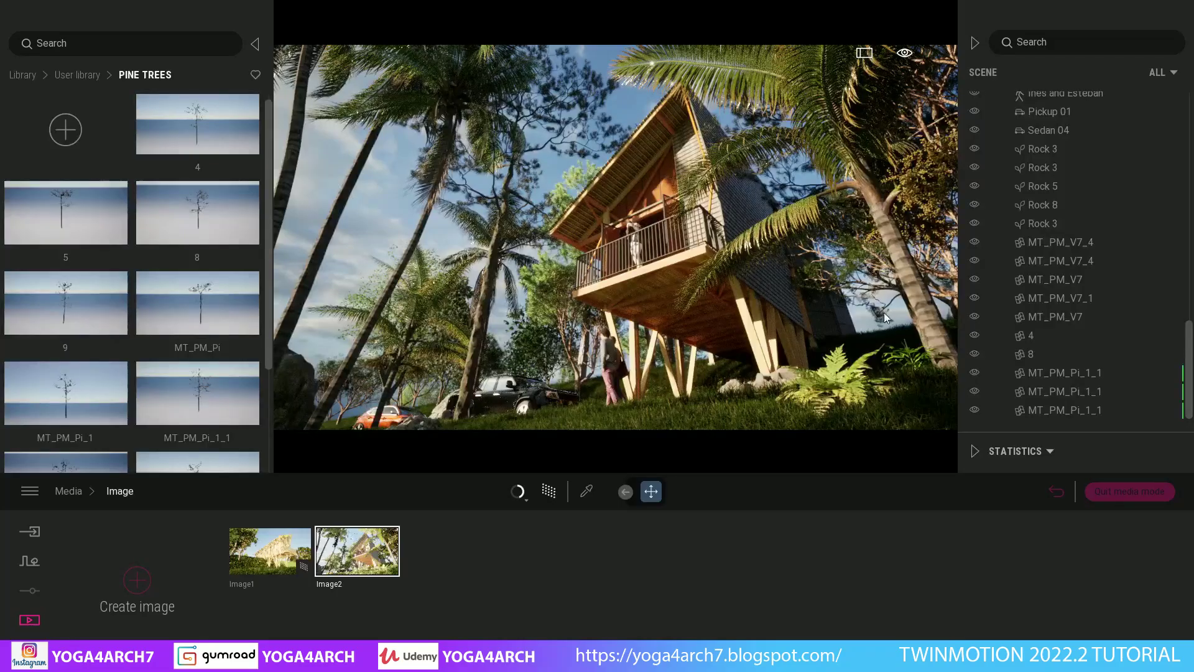
{"action": "scroll", "coordinate": [786, 331], "scroll_direction": "up", "scroll_amount": 3}
{"action": "scroll", "coordinate": [771, 308], "scroll_direction": "up", "scroll_amount": 3}
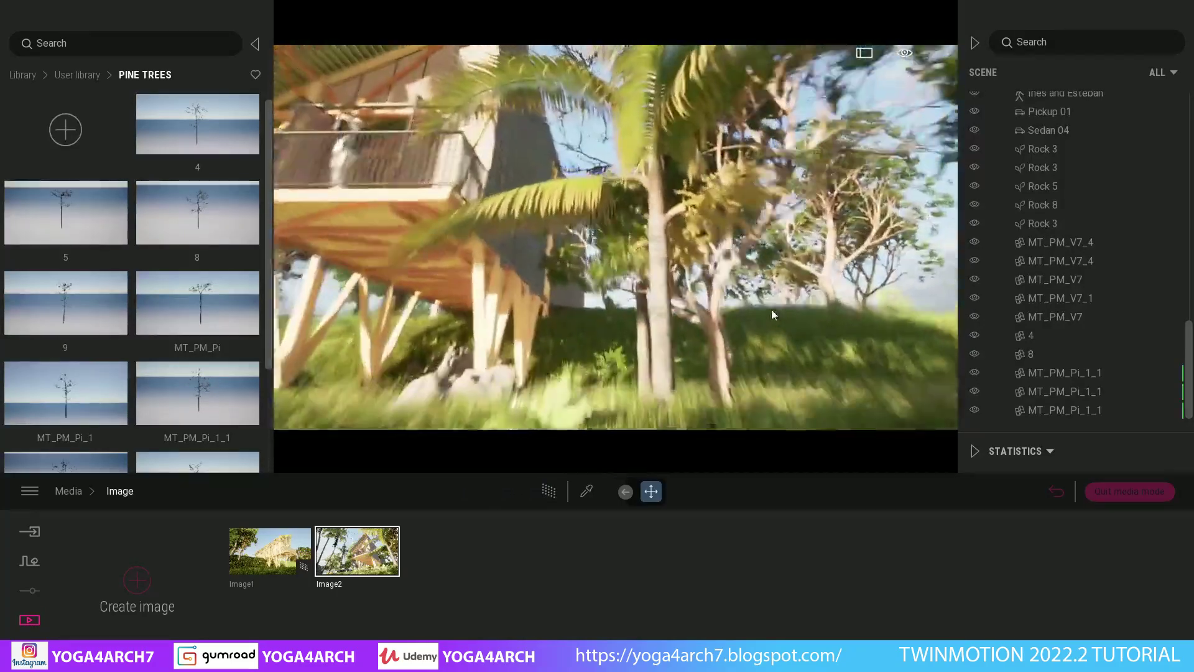
{"action": "scroll", "coordinate": [725, 334], "scroll_direction": "up", "scroll_amount": 3}
{"action": "scroll", "coordinate": [682, 280], "scroll_direction": "up", "scroll_amount": 3}
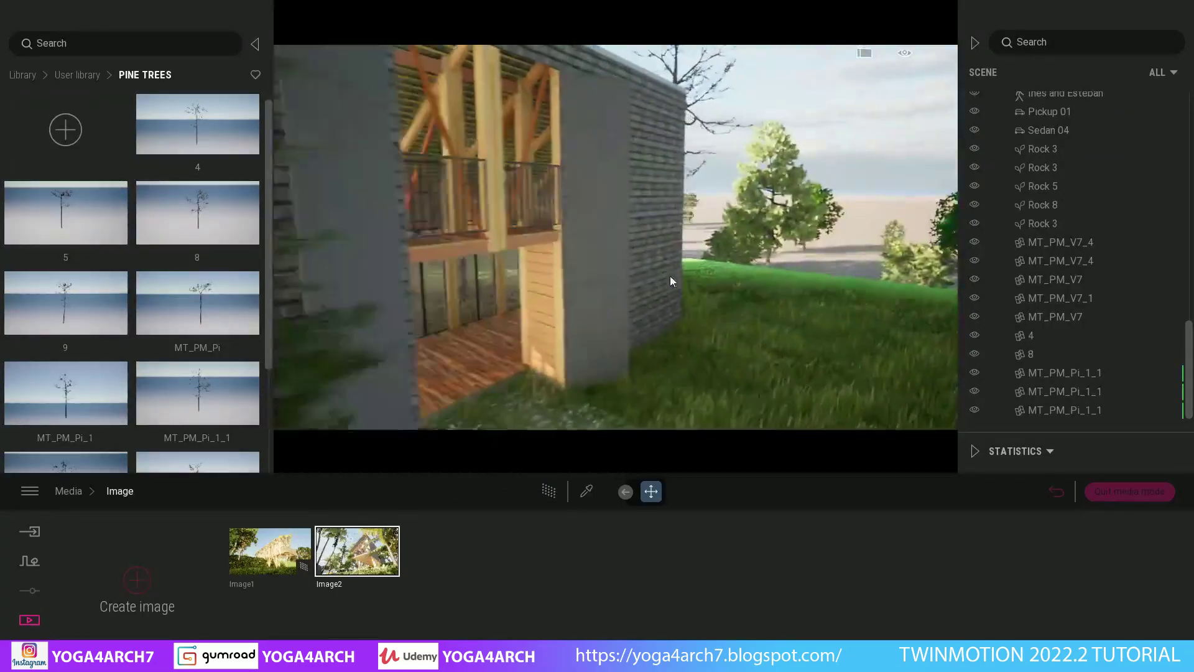
- Place Chinaberry Trees, a Hachiku bamboo and a Turkey Oak from Vegetation and landscape beside the cabin
{"action": "left_click", "coordinate": [24, 75]}
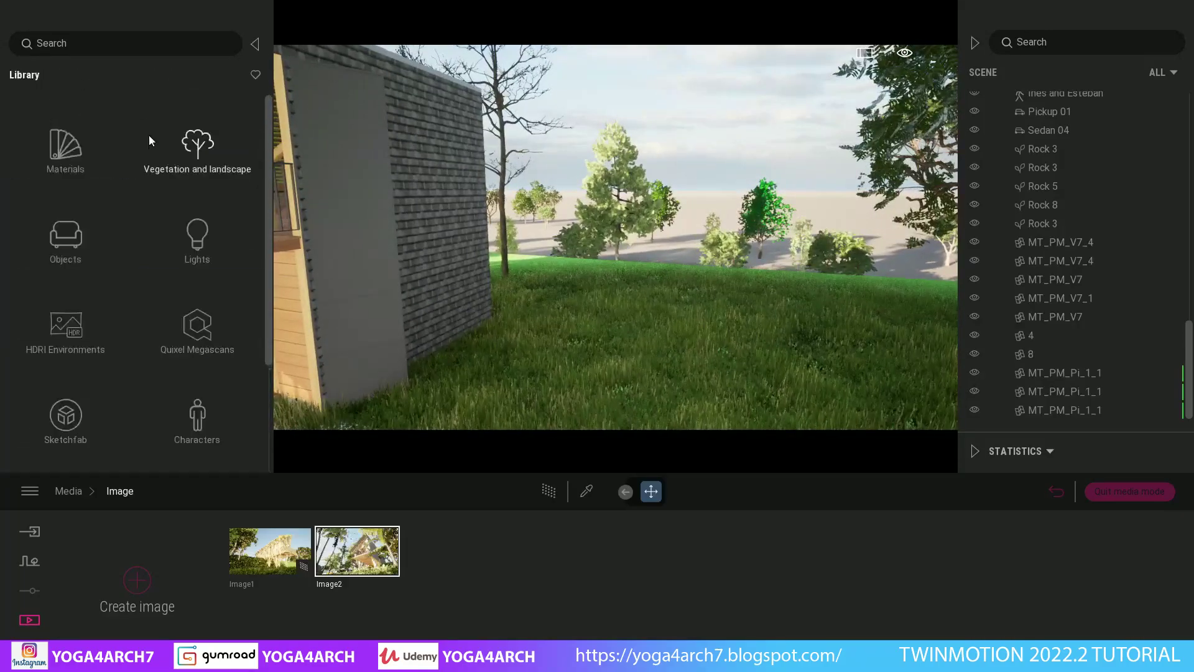
{"action": "left_click", "coordinate": [178, 146]}
{"action": "mouse_move", "coordinate": [65, 221]}
{"action": "left_mouse_down"}
{"action": "mouse_move", "coordinate": [778, 327]}
{"action": "mouse_move", "coordinate": [786, 355]}
{"action": "left_mouse_up"}
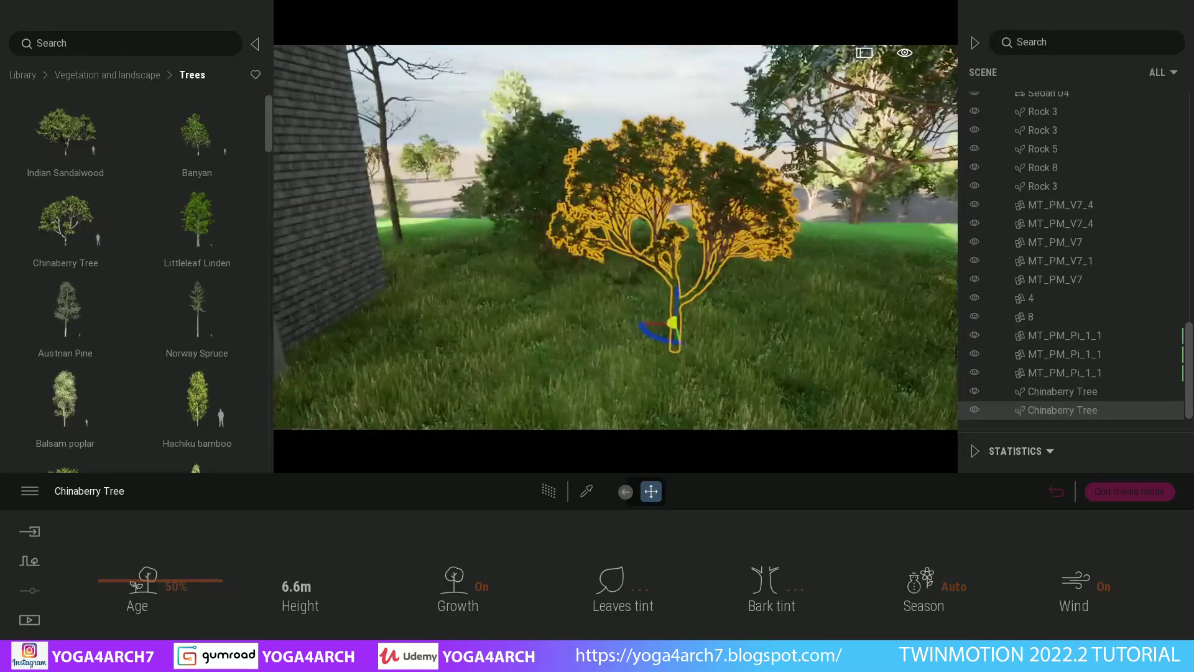
{"action": "scroll", "coordinate": [143, 249], "scroll_direction": "down", "scroll_amount": 1}
{"action": "left_click_drag", "start_coordinate": [197, 339], "coordinate": [474, 348]}
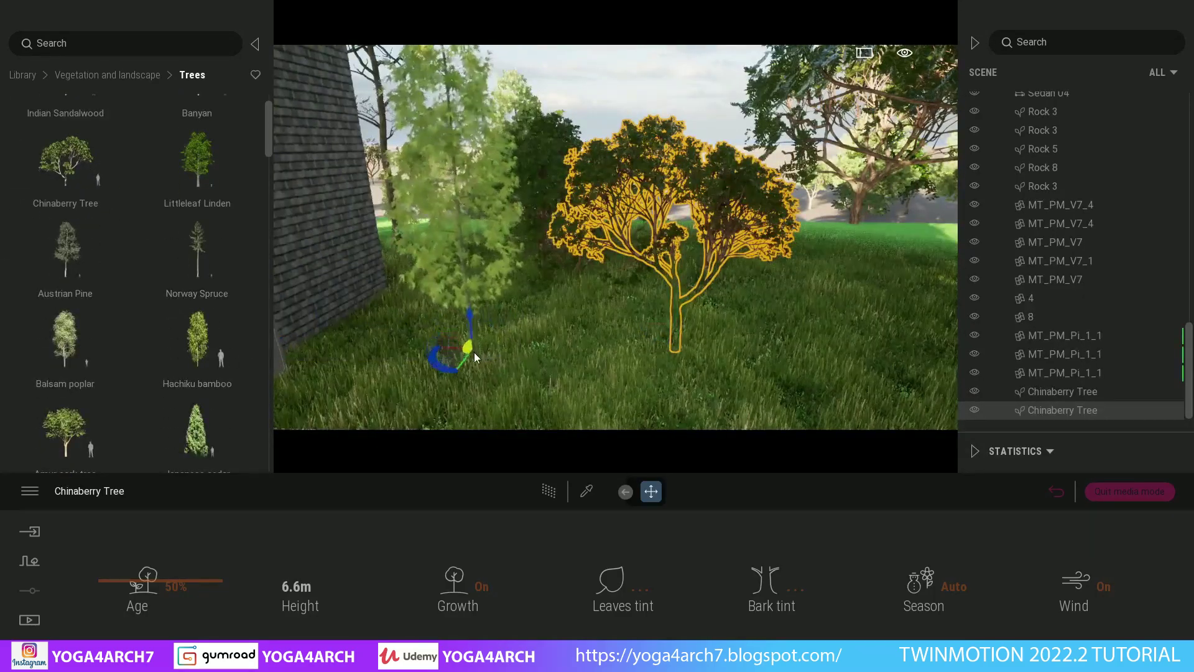
{"action": "scroll", "coordinate": [149, 258], "scroll_direction": "down", "scroll_amount": 2}
{"action": "scroll", "coordinate": [167, 260], "scroll_direction": "down", "scroll_amount": 2}
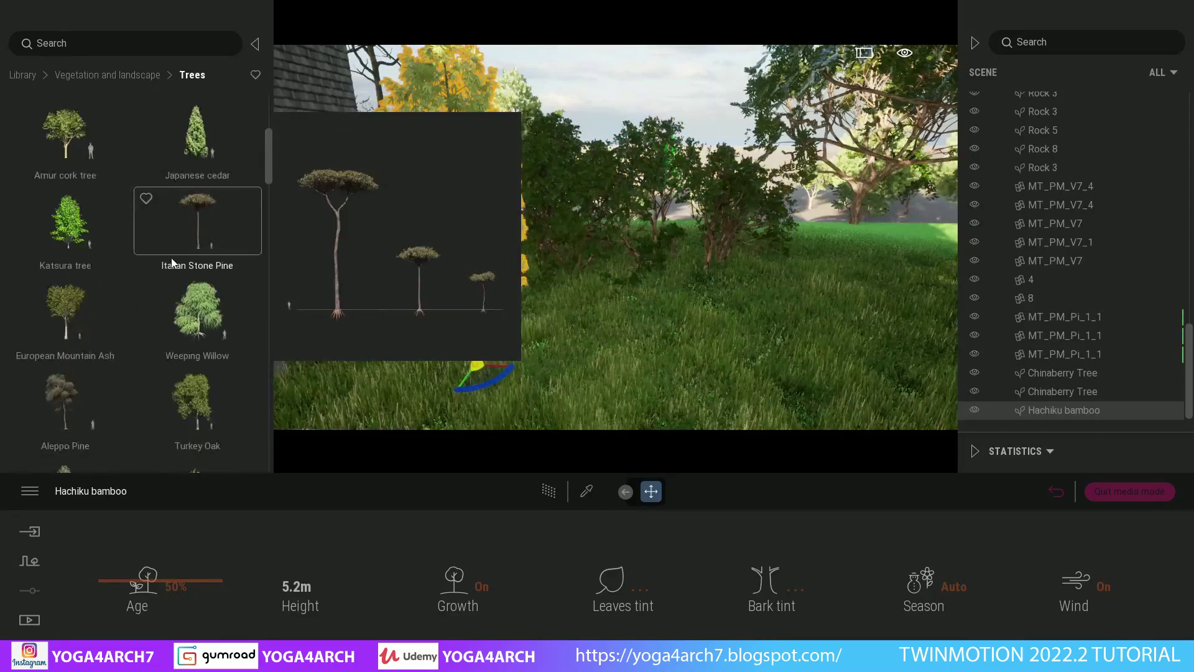
{"action": "left_click_drag", "start_coordinate": [210, 342], "coordinate": [657, 365]}
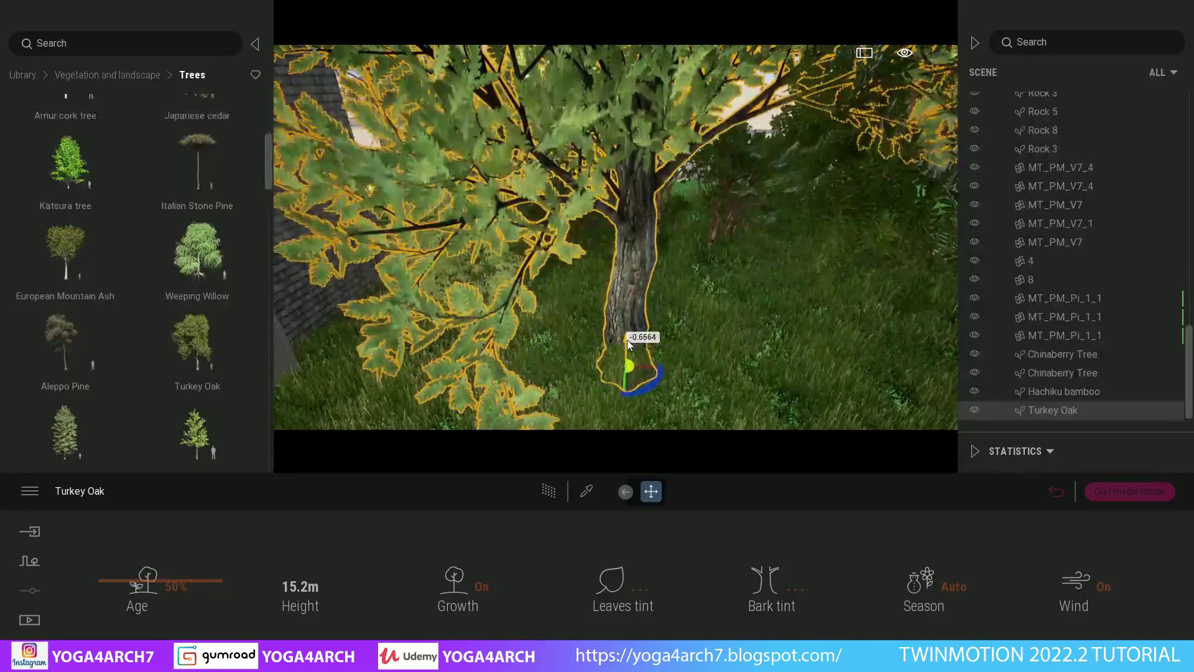
{"action": "left_click_drag", "start_coordinate": [628, 314], "coordinate": [111, 573]}
- Switch back to Image2 and enable the path tracer
{"action": "left_click", "coordinate": [237, 570]}
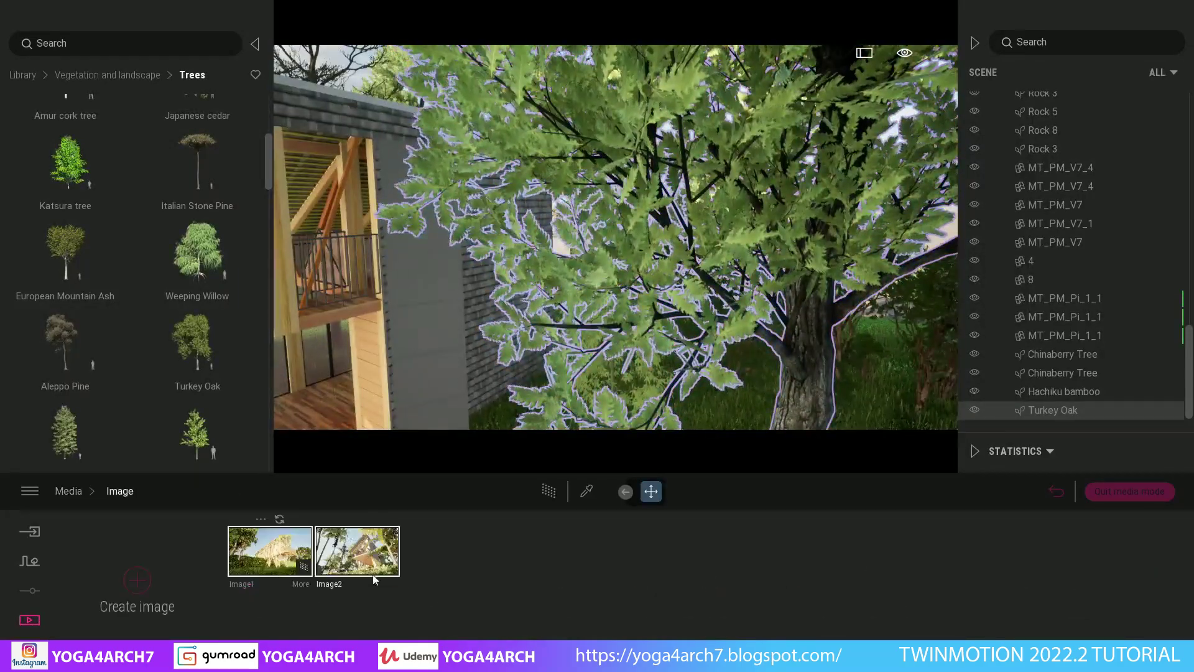
{"action": "left_click", "coordinate": [371, 572]}
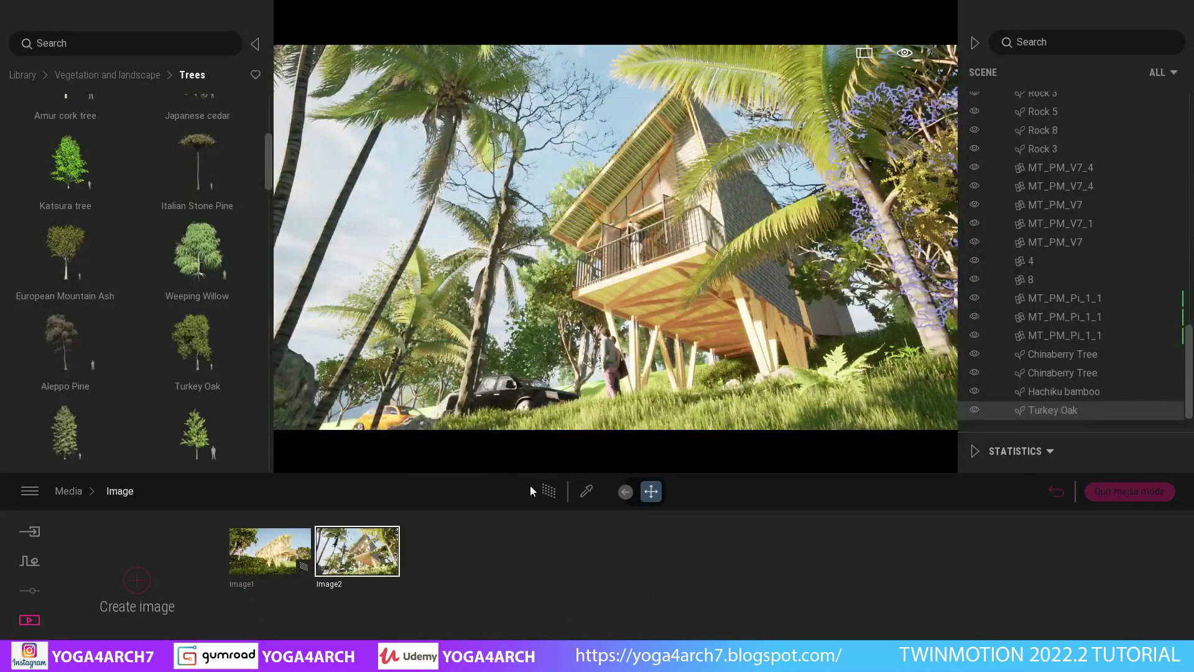
{"action": "left_click", "coordinate": [549, 490]}
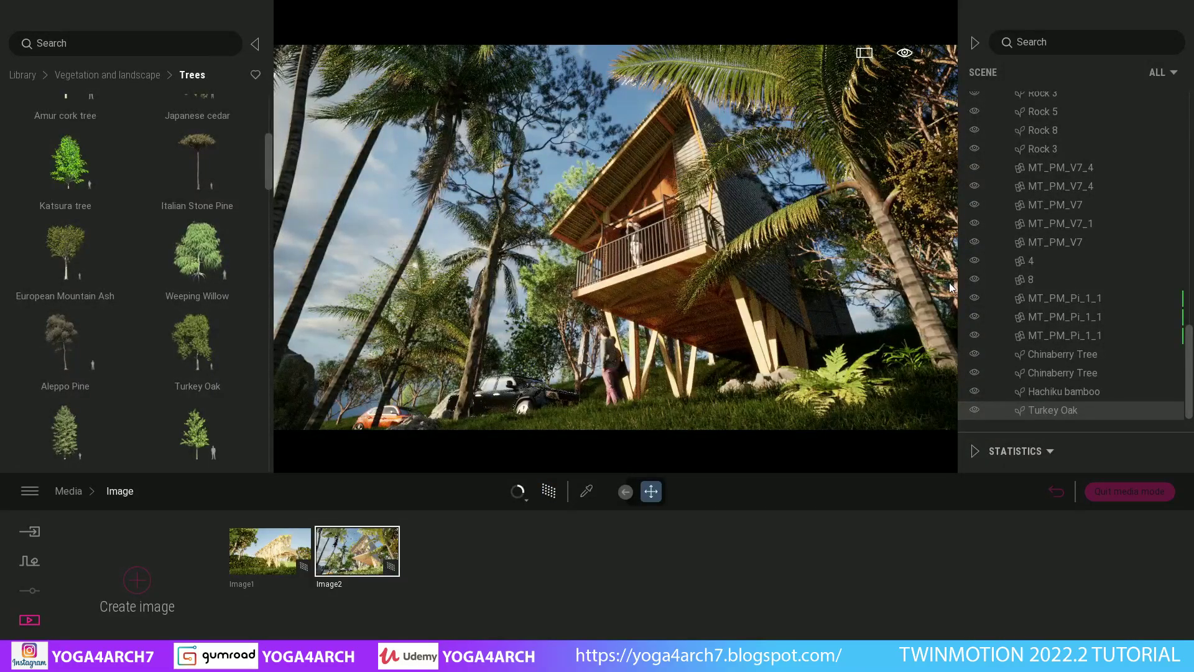
- Set the path tracer to aliasing filtering 2.65, 12 max bounces and 256 samples per pixel
{"action": "left_click", "coordinate": [387, 584]}
{"action": "left_click", "coordinate": [244, 566]}
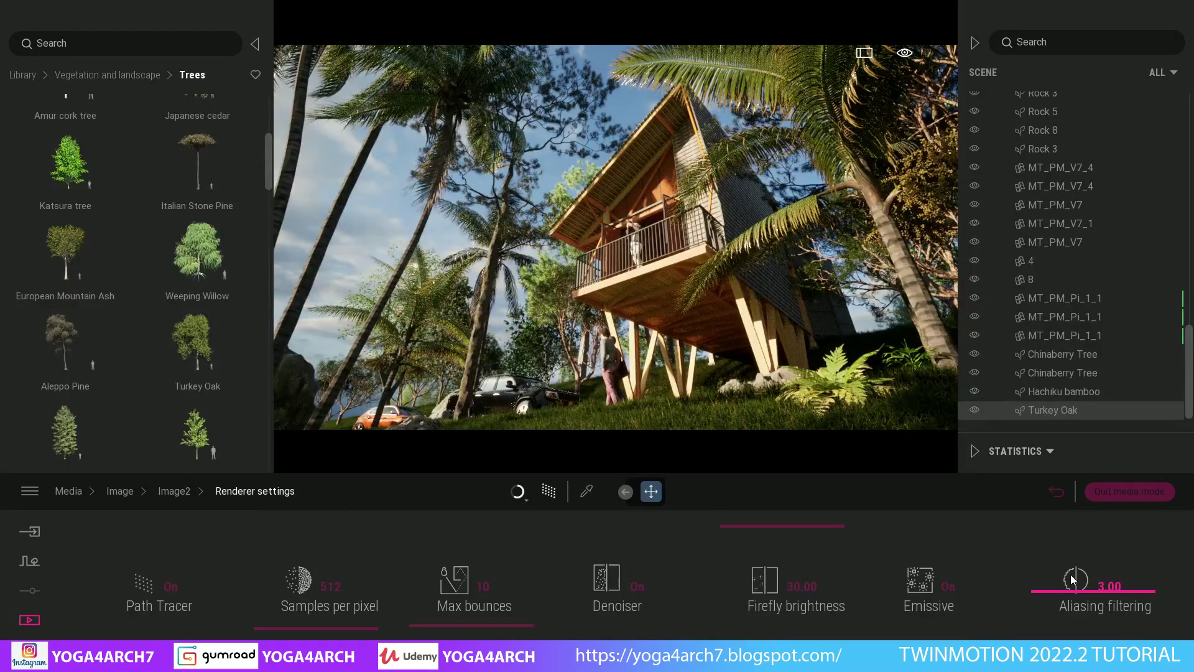
{"action": "left_click_drag", "start_coordinate": [1050, 590], "coordinate": [1053, 598]}
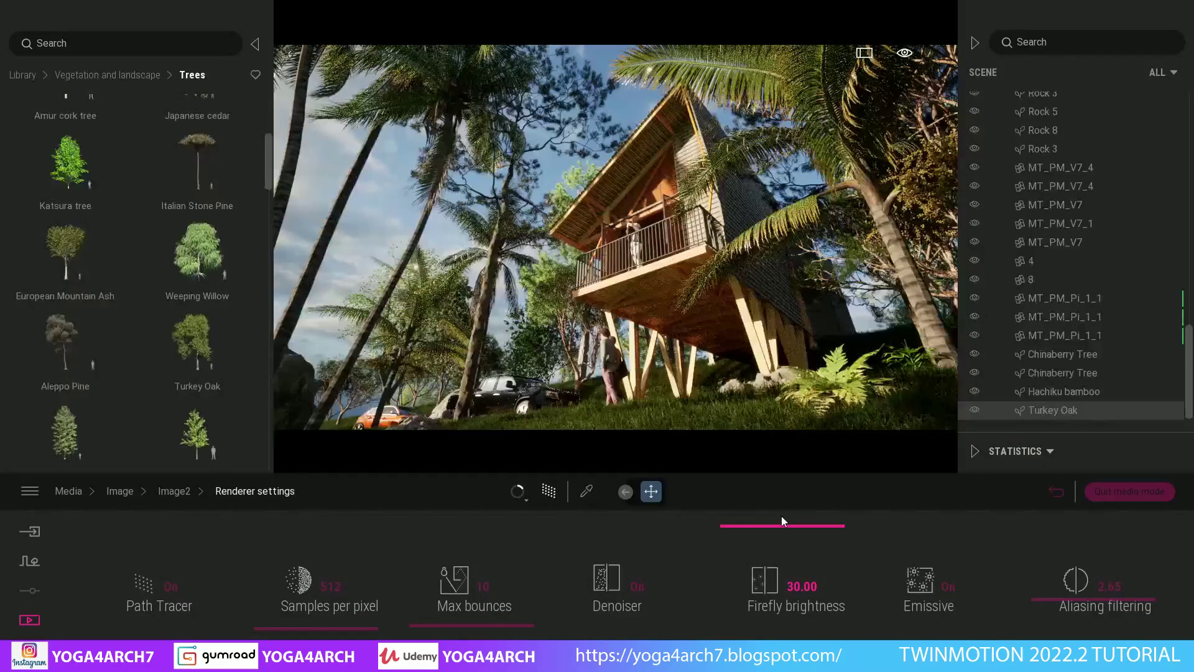
{"action": "left_click", "coordinate": [524, 602]}
{"action": "type", "text": "12"}
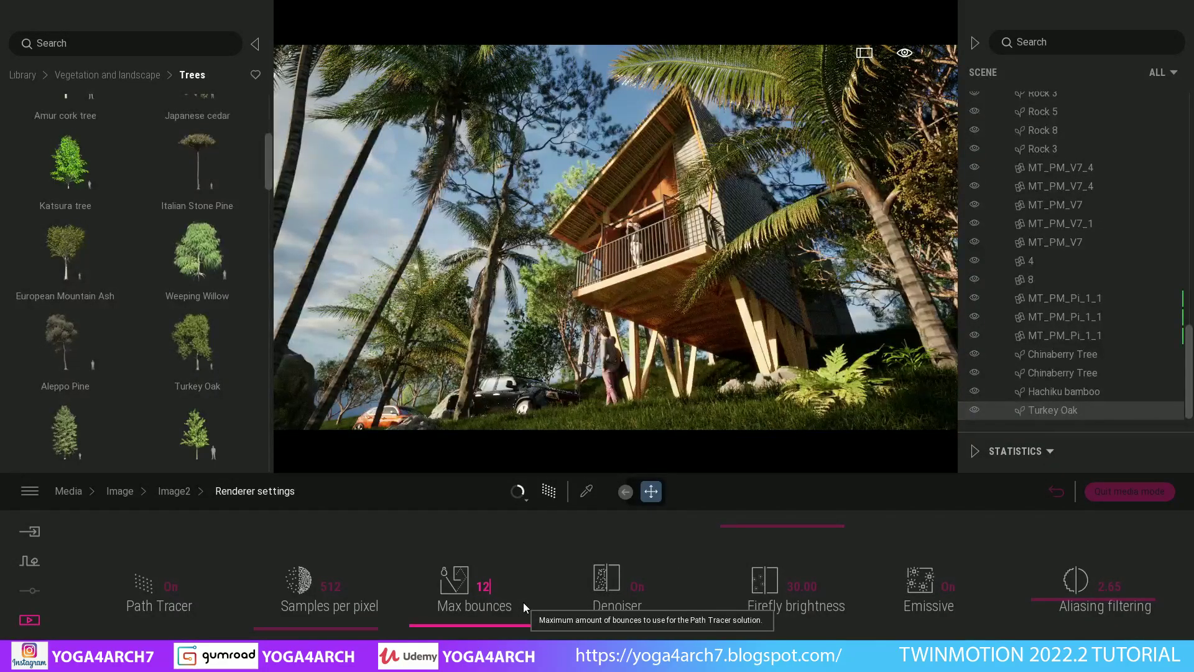
{"action": "left_click", "coordinate": [324, 586]}
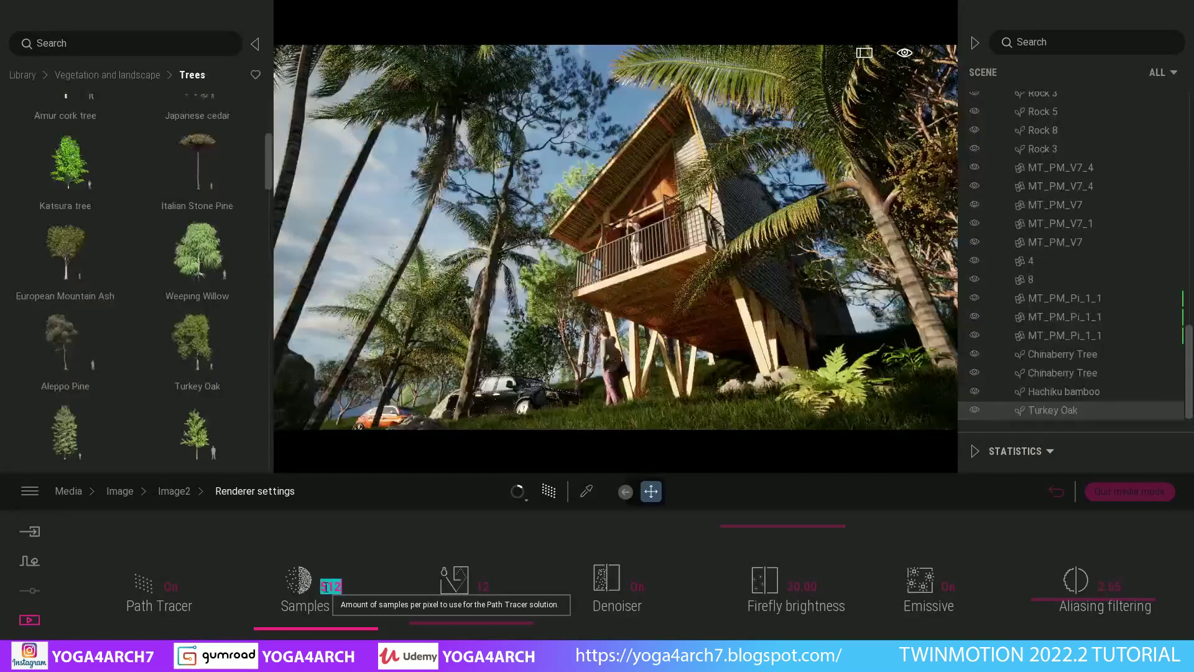
{"action": "type", "text": "256"}
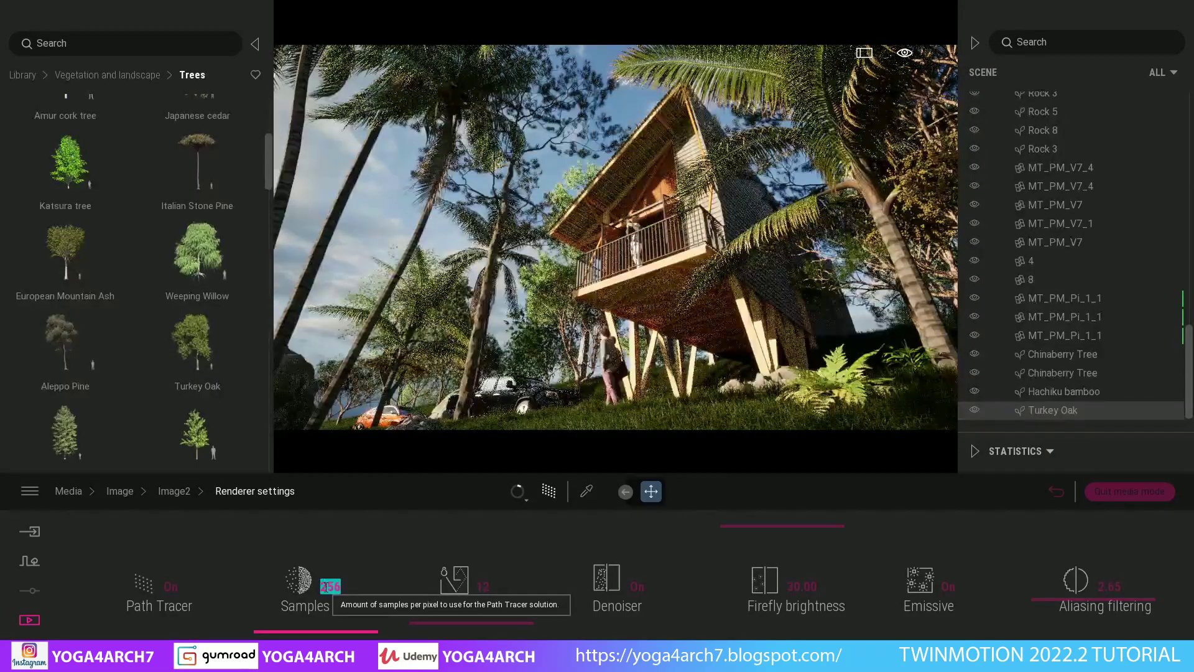
{"action": "key", "text": "Return"}
{"action": "left_click", "coordinate": [186, 491]}
- Lower Image2's ambient light to 3.44 and white balance to about 5625K
{"action": "left_click", "coordinate": [400, 581]}
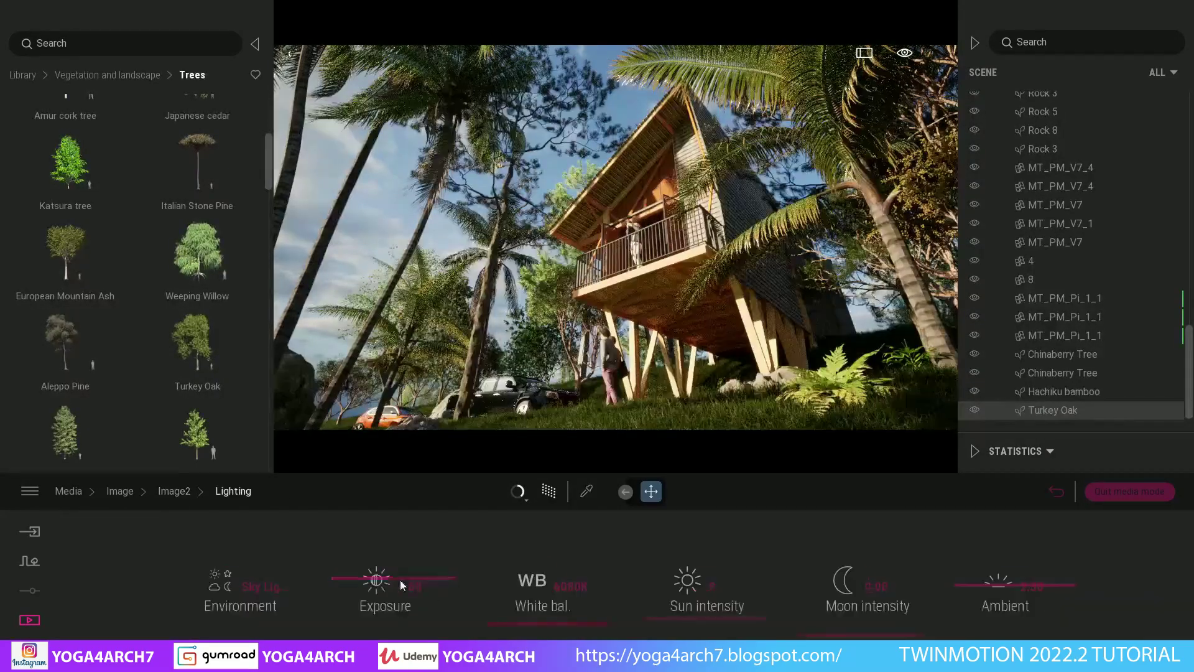
{"action": "mouse_move", "coordinate": [989, 594]}
{"action": "left_mouse_down"}
{"action": "mouse_move", "coordinate": [972, 584]}
{"action": "mouse_move", "coordinate": [972, 528]}
{"action": "left_mouse_up"}
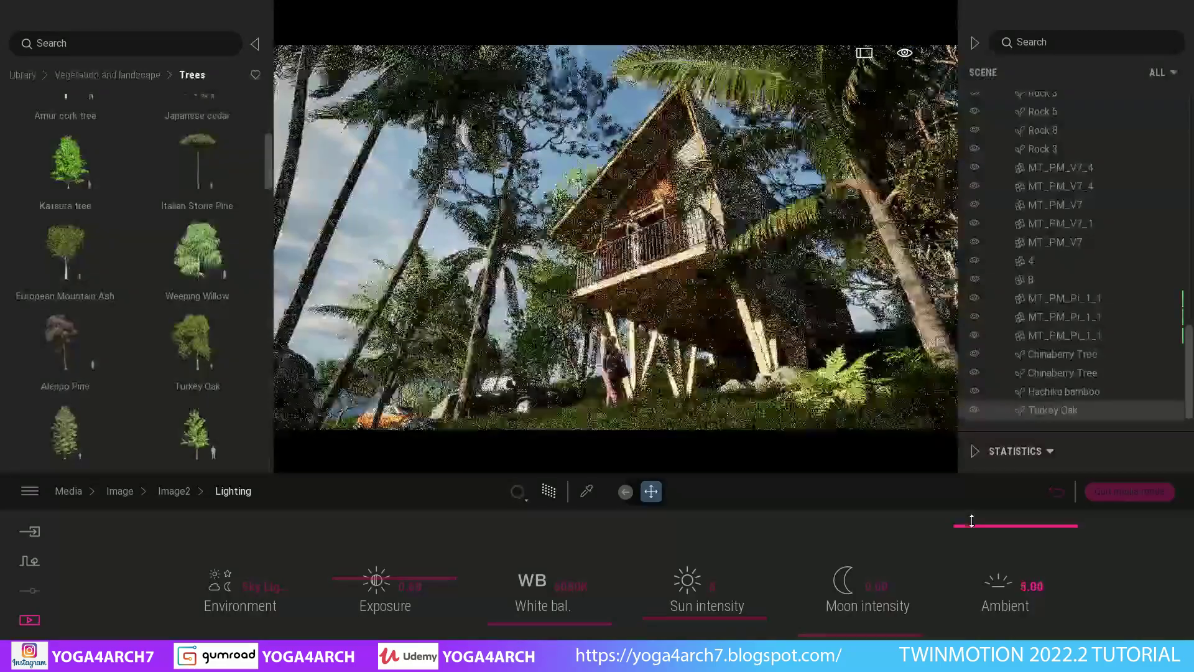
{"action": "mouse_move", "coordinate": [971, 528]}
{"action": "left_mouse_down"}
{"action": "mouse_move", "coordinate": [977, 552]}
{"action": "mouse_move", "coordinate": [978, 536]}
{"action": "left_mouse_up"}
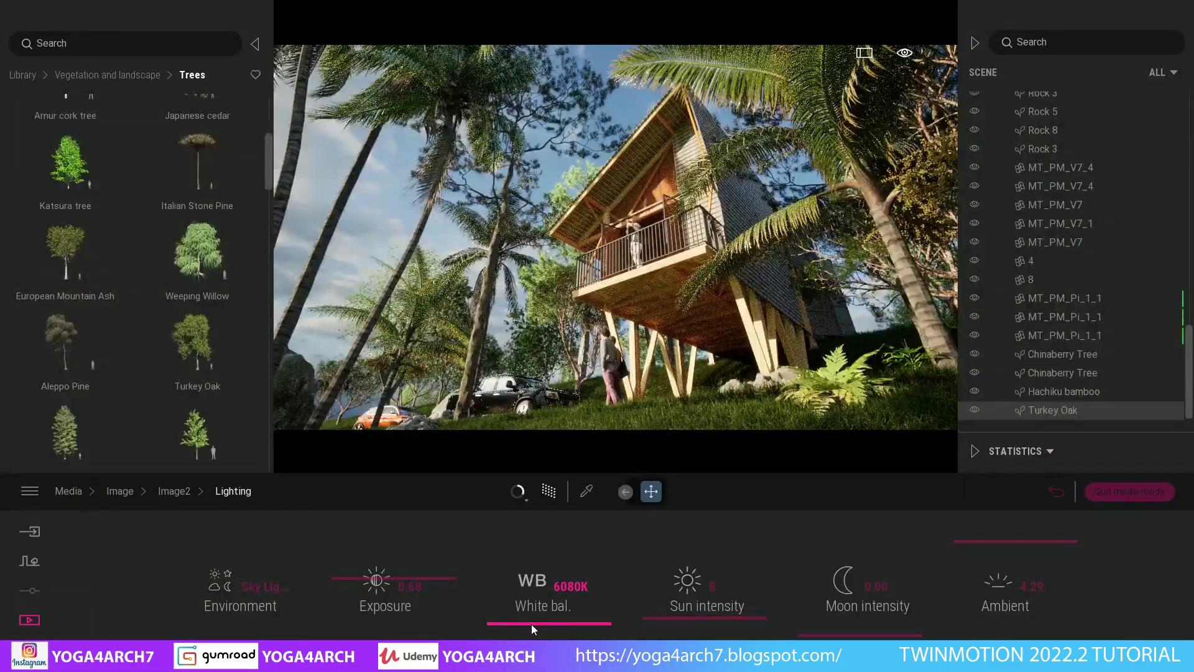
{"action": "left_click_drag", "start_coordinate": [531, 625], "coordinate": [533, 627]}
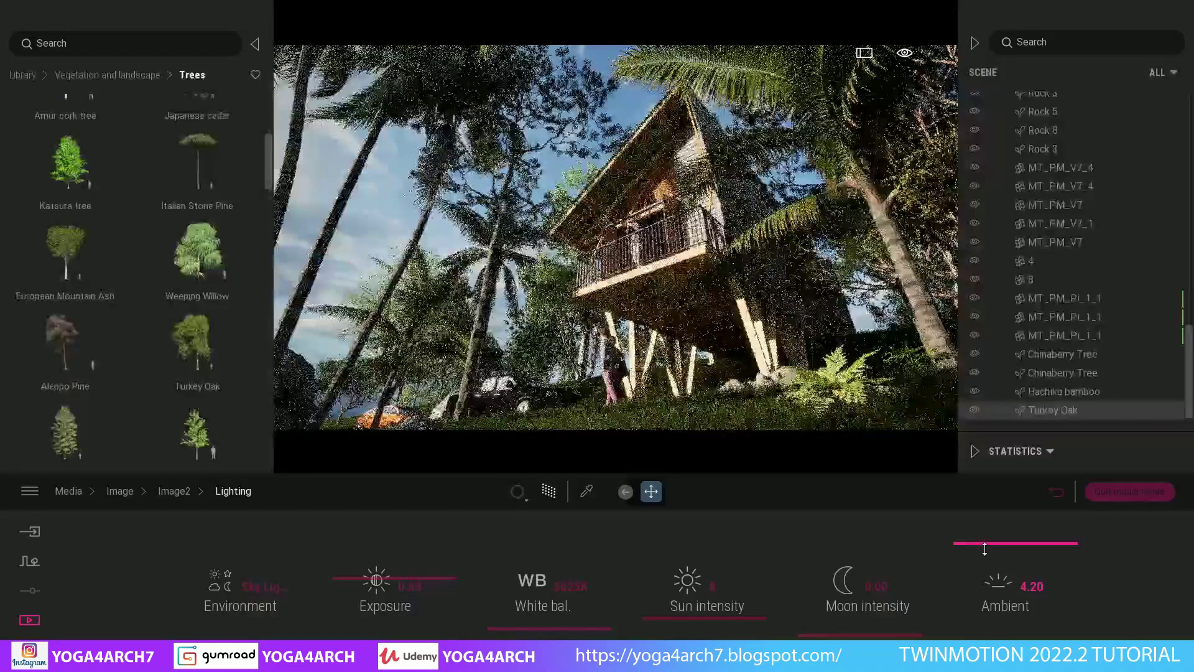
{"action": "left_click_drag", "start_coordinate": [989, 541], "coordinate": [987, 561]}
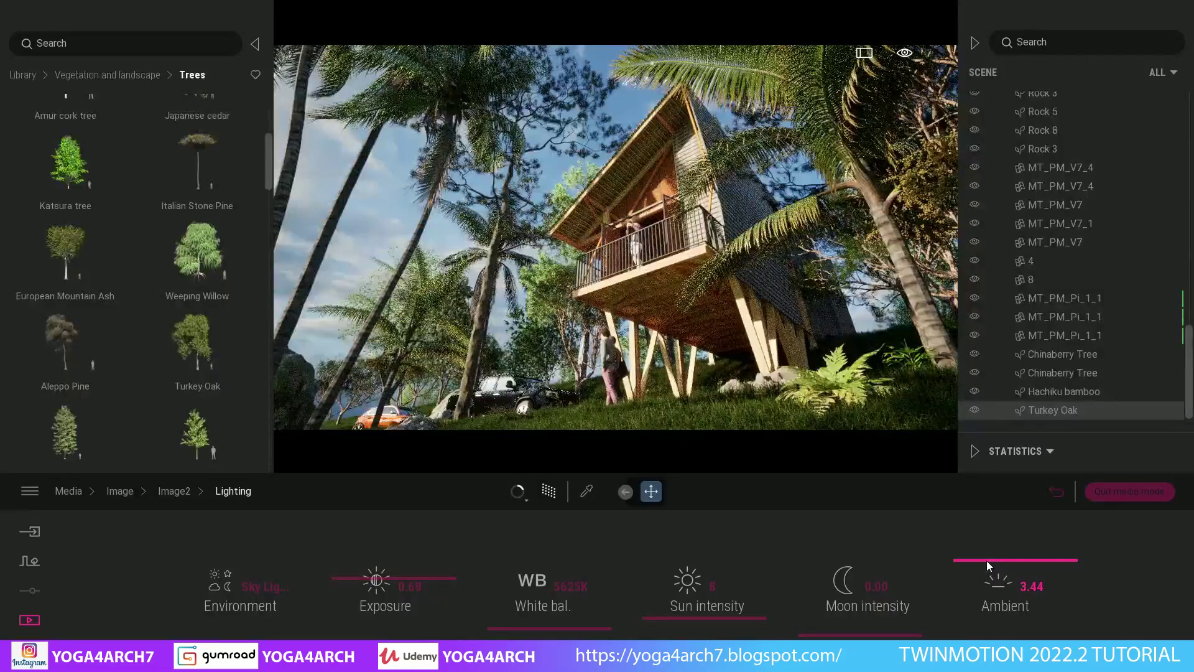
- Set sun intensity to 5, ambient to about 4, and lower exposure to 1.19
{"action": "left_click_drag", "start_coordinate": [688, 618], "coordinate": [689, 624]}
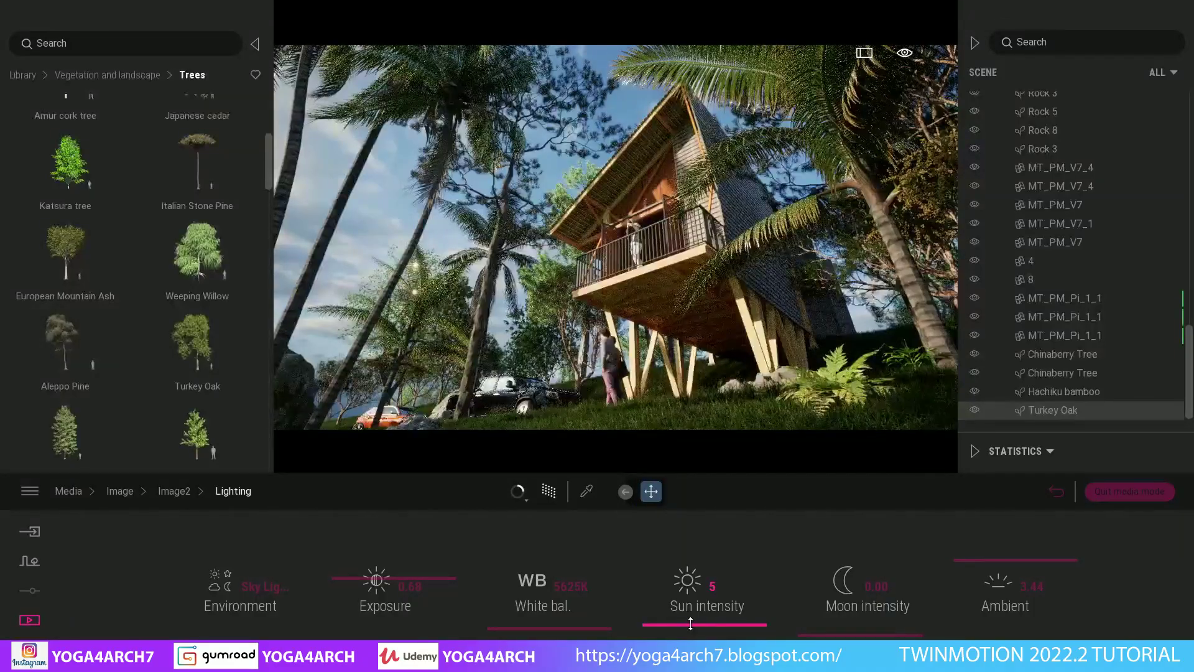
{"action": "mouse_move", "coordinate": [690, 624]}
{"action": "left_mouse_down"}
{"action": "mouse_move", "coordinate": [693, 608]}
{"action": "mouse_move", "coordinate": [696, 624]}
{"action": "left_mouse_up"}
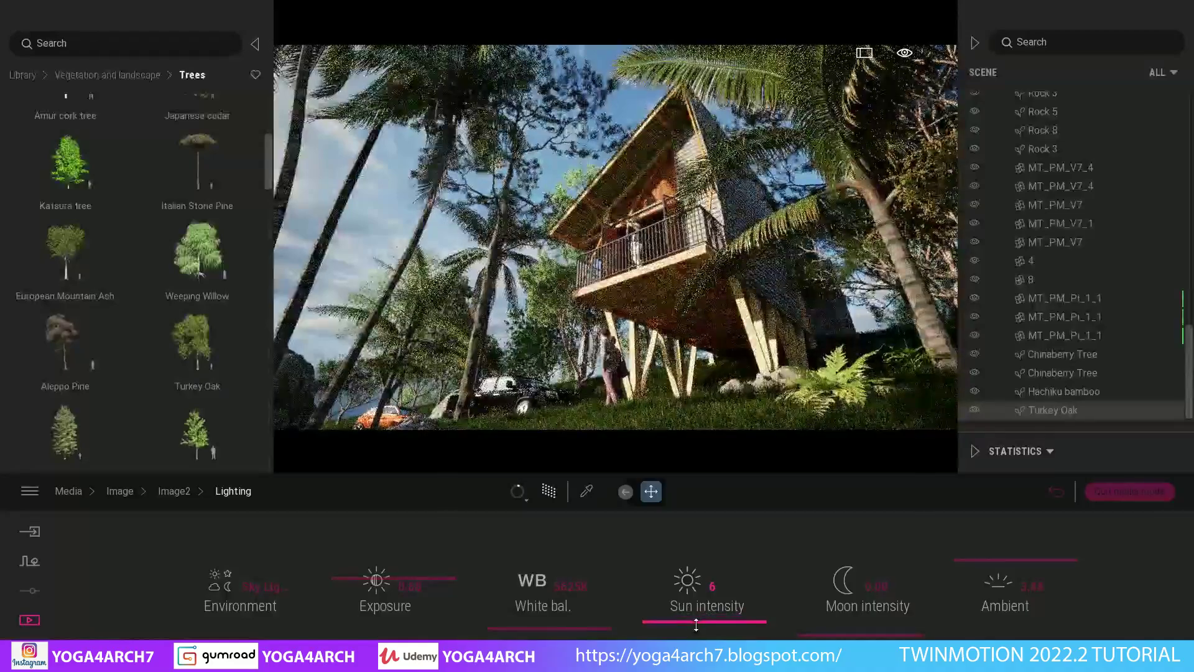
{"action": "left_click_drag", "start_coordinate": [696, 625], "coordinate": [697, 628]}
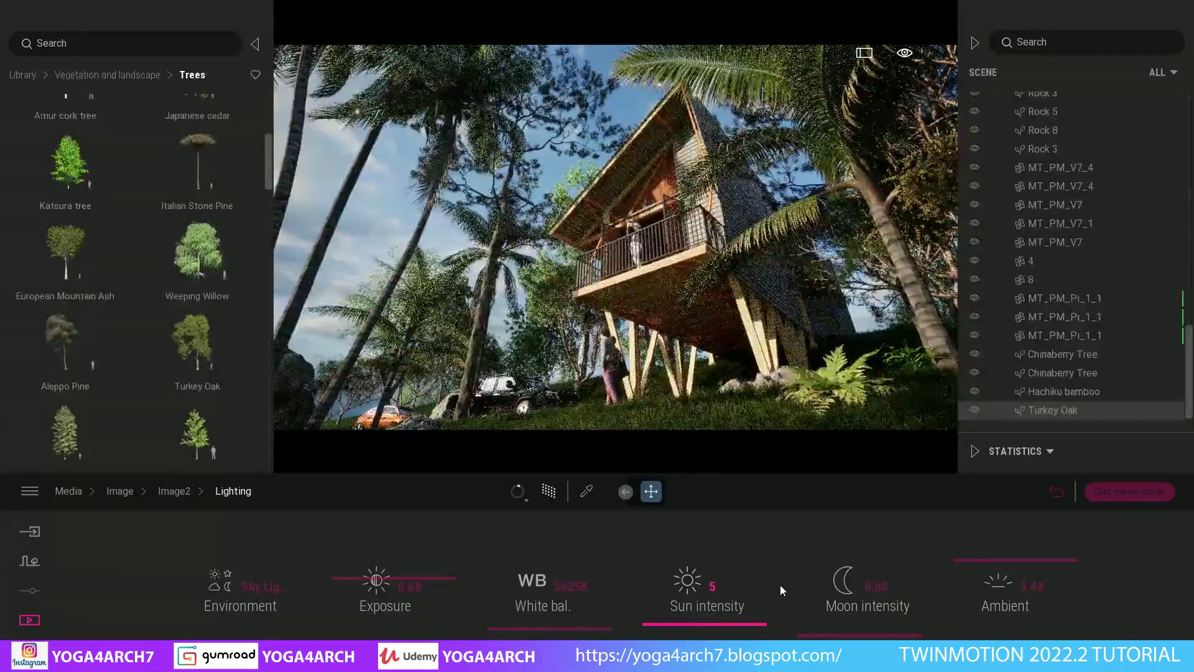
{"action": "left_click_drag", "start_coordinate": [968, 559], "coordinate": [972, 546]}
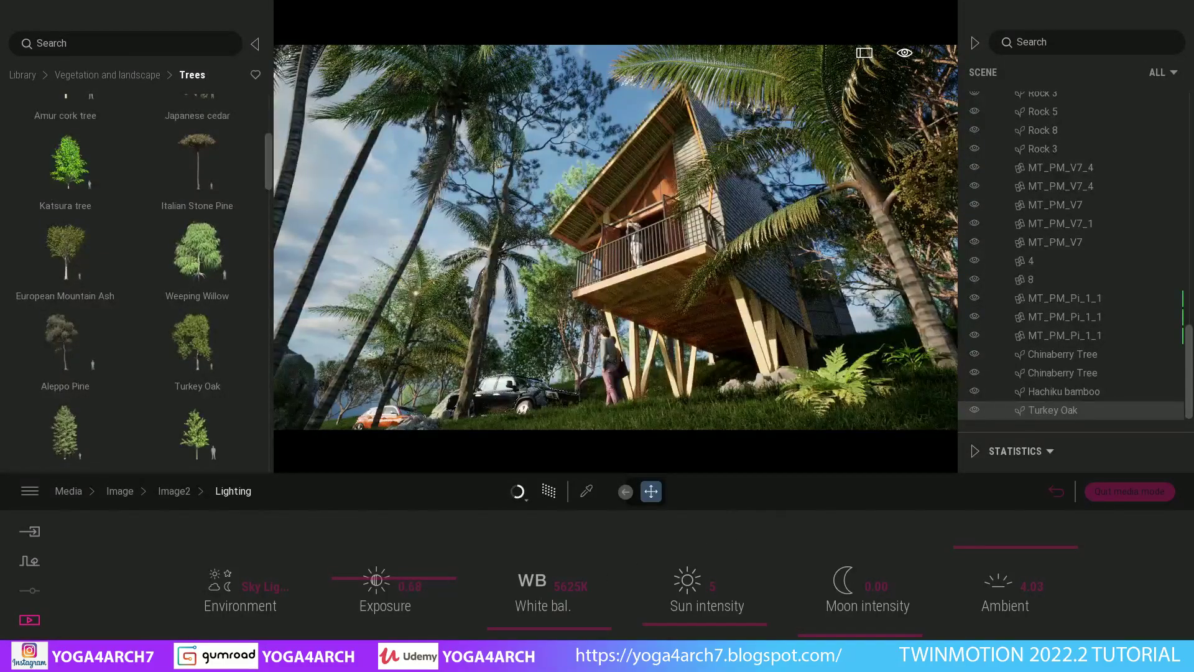
{"action": "left_click", "coordinate": [380, 585]}
{"action": "left_click_drag", "start_coordinate": [495, 577], "coordinate": [499, 576]}
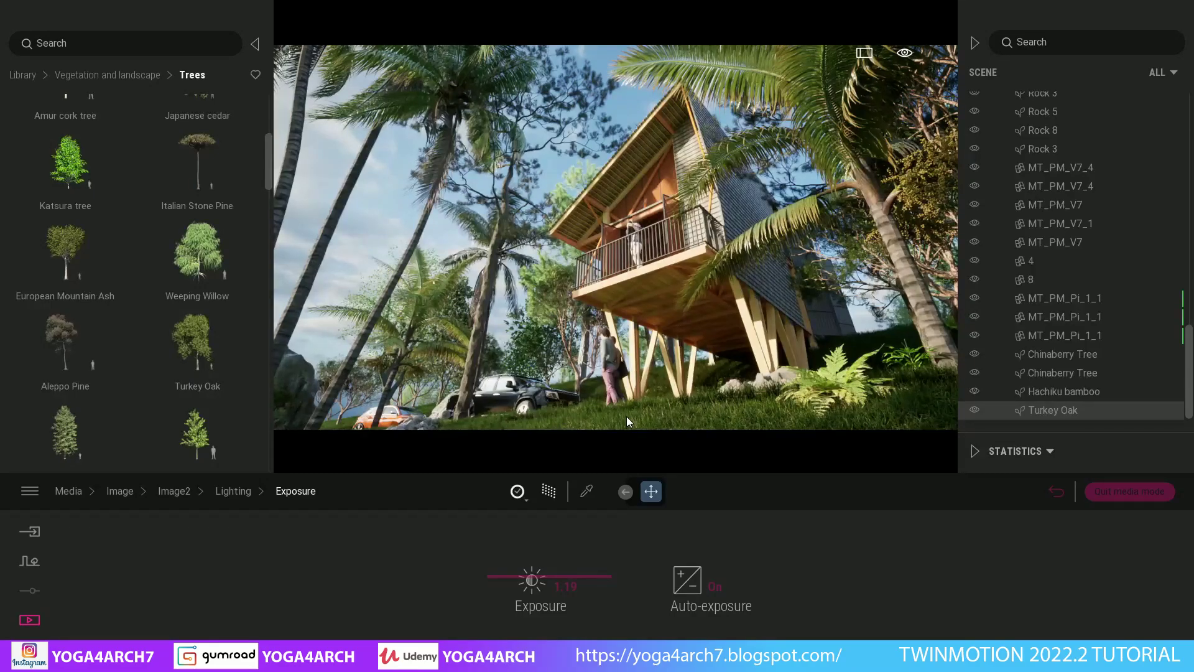
- Keep the path tracer quality, then rotate Image2's sky HDRI to about 162°, keeping intensity 1.59
{"action": "left_click", "coordinate": [517, 490]}
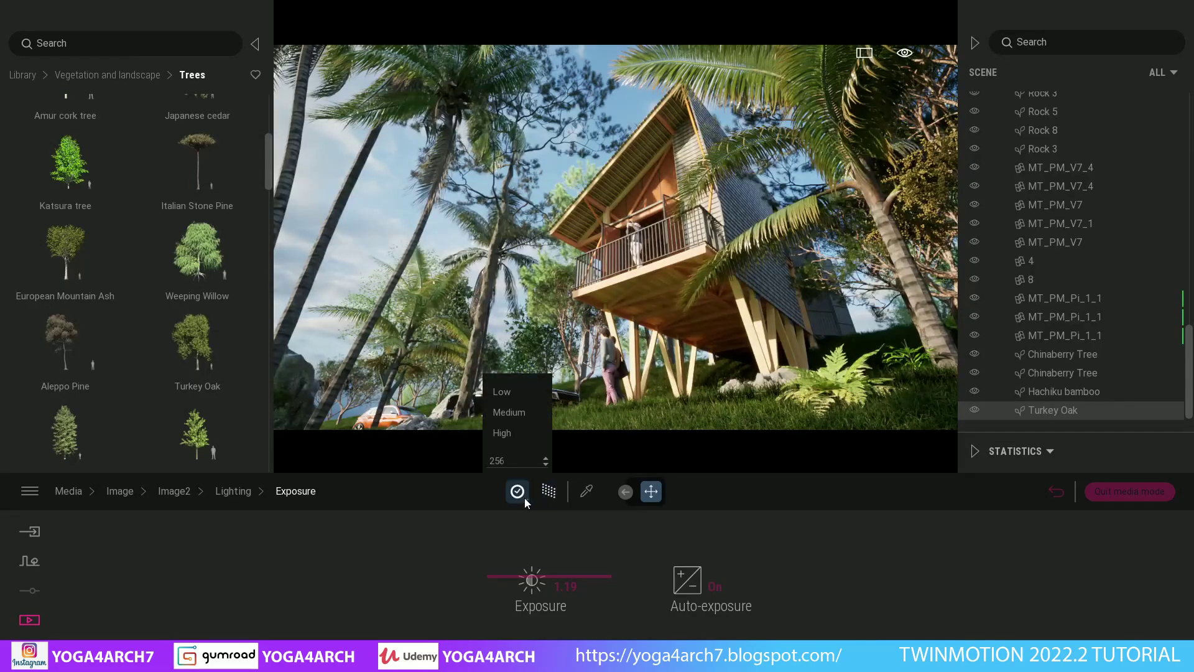
{"action": "left_click", "coordinate": [509, 458]}
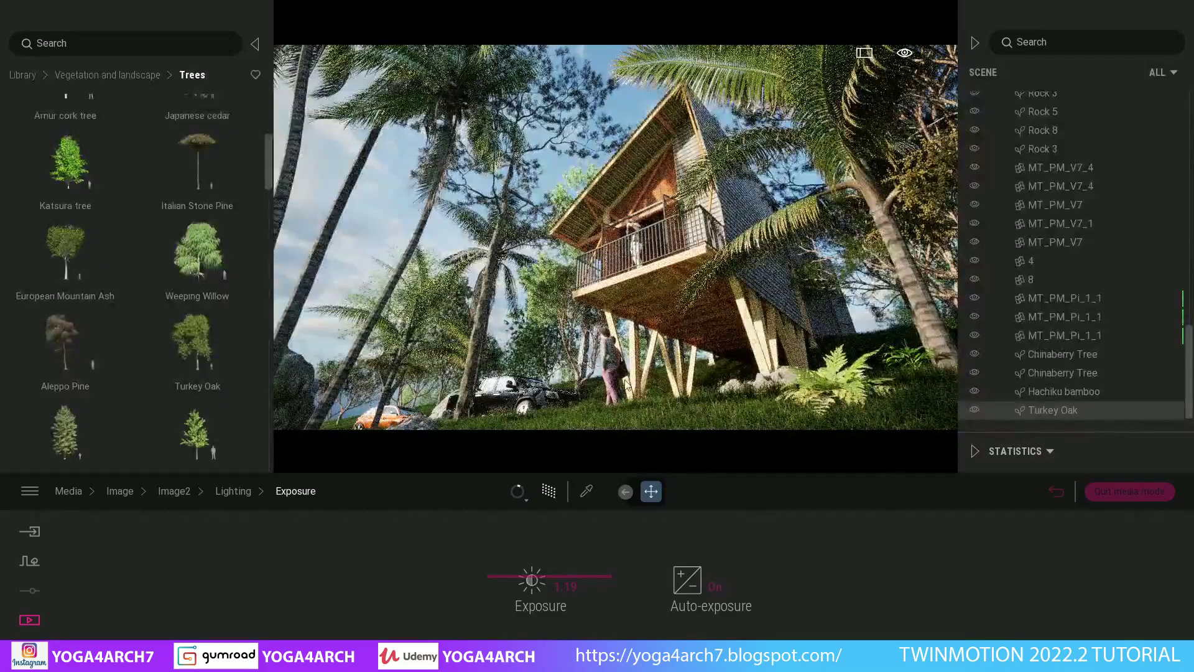
{"action": "left_click", "coordinate": [233, 489]}
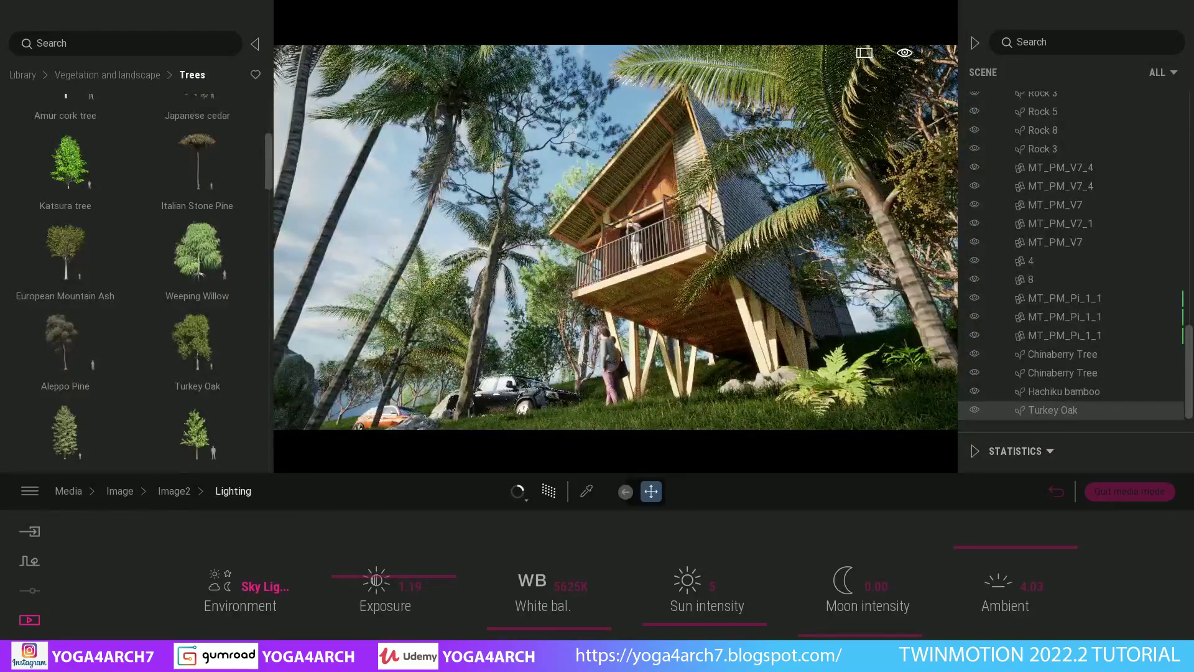
{"action": "left_click", "coordinate": [240, 591]}
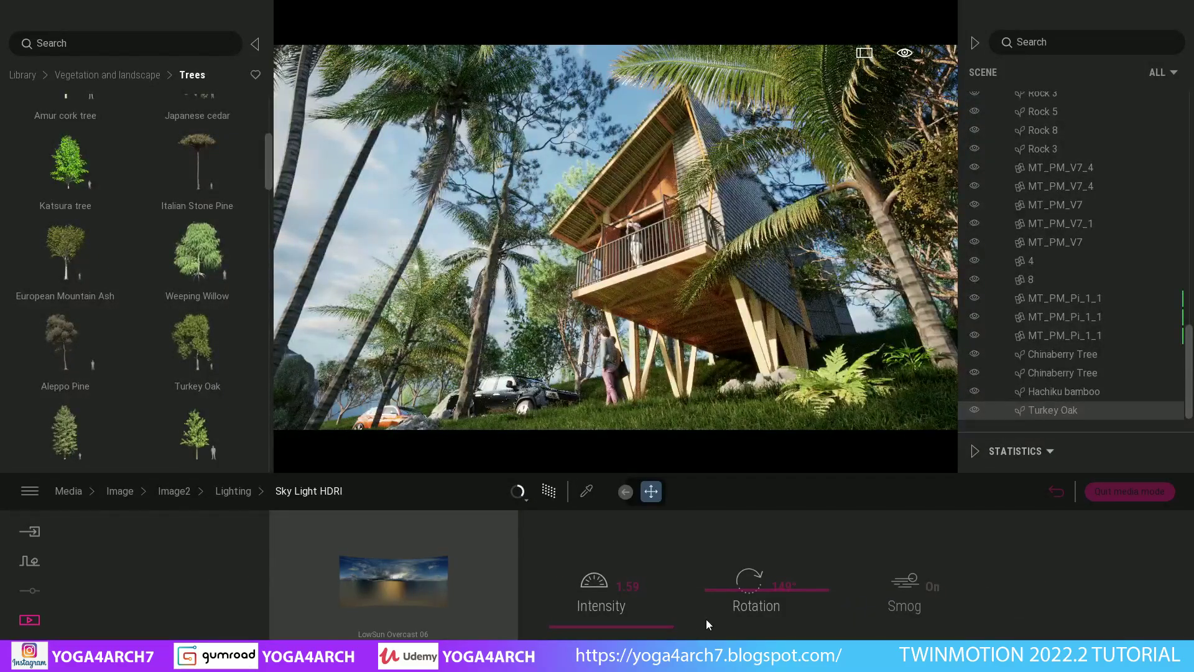
{"action": "mouse_move", "coordinate": [720, 588]}
{"action": "left_mouse_down"}
{"action": "mouse_move", "coordinate": [724, 603]}
{"action": "mouse_move", "coordinate": [723, 578]}
{"action": "mouse_move", "coordinate": [698, 553]}
{"action": "left_mouse_up"}
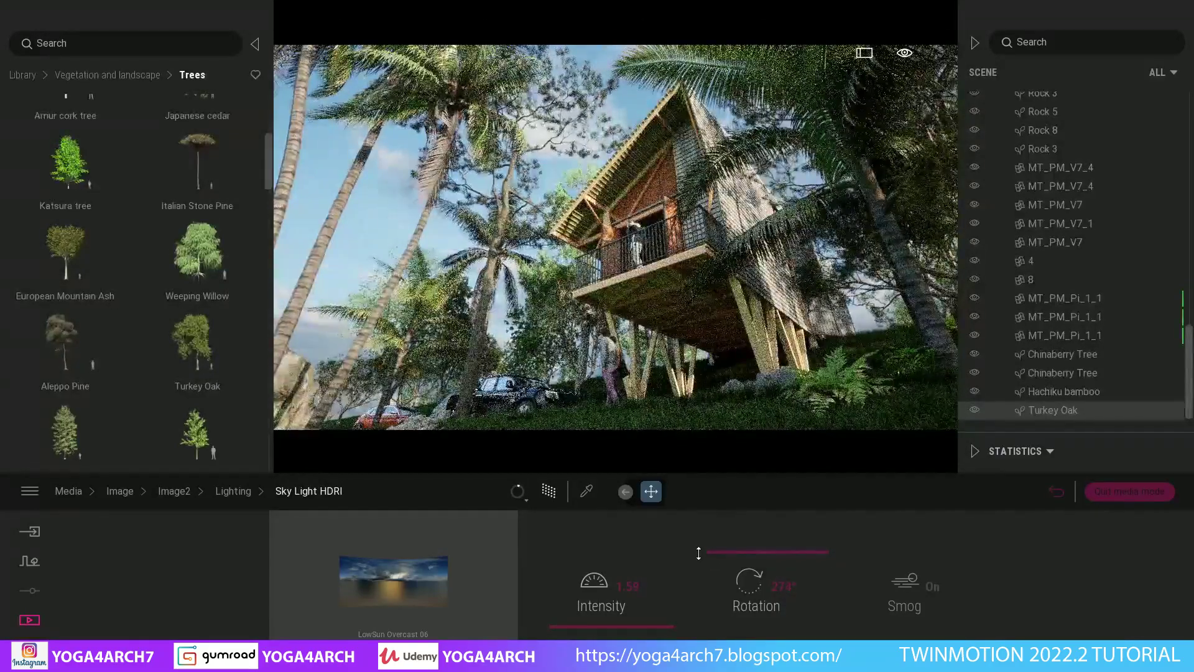
{"action": "left_click_drag", "start_coordinate": [699, 553], "coordinate": [712, 575]}
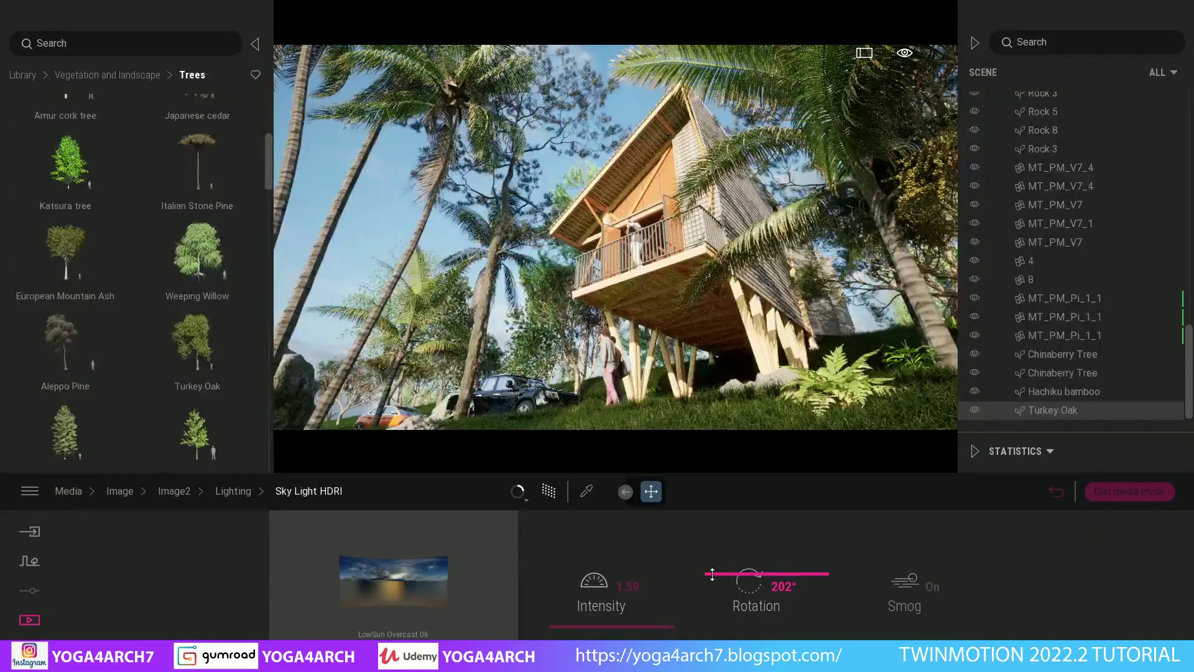
{"action": "left_click_drag", "start_coordinate": [712, 575], "coordinate": [730, 591]}
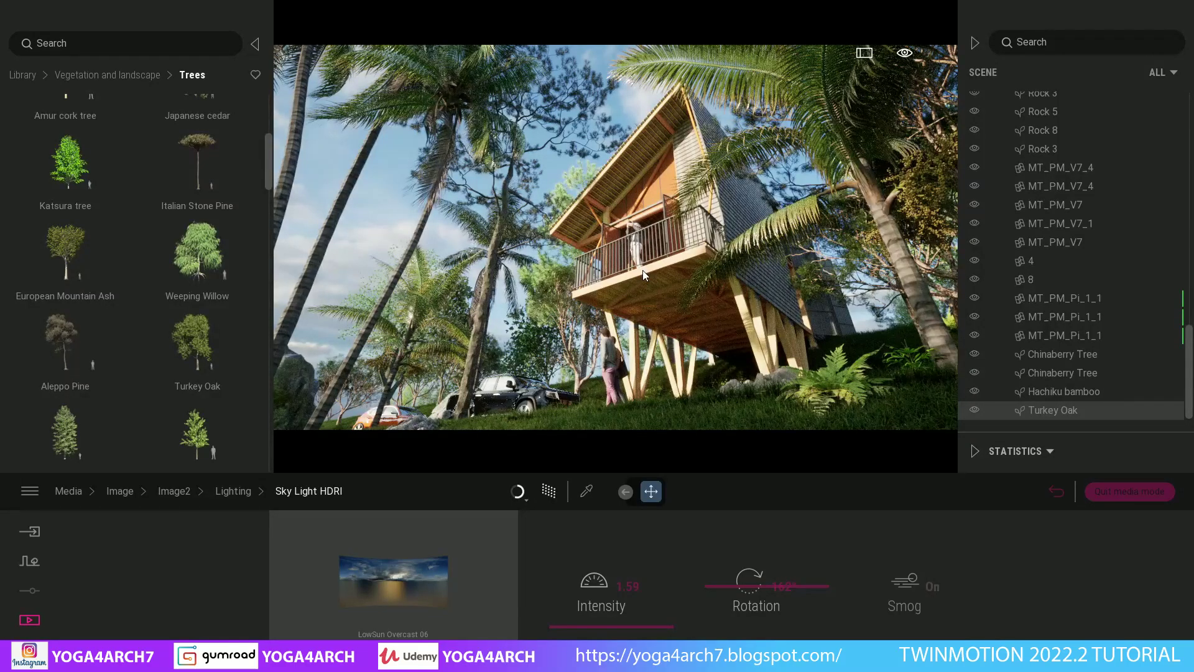
- Sample the weatheredolympiaoak material and raise its reflection to 21%
{"action": "left_click", "coordinate": [587, 491]}
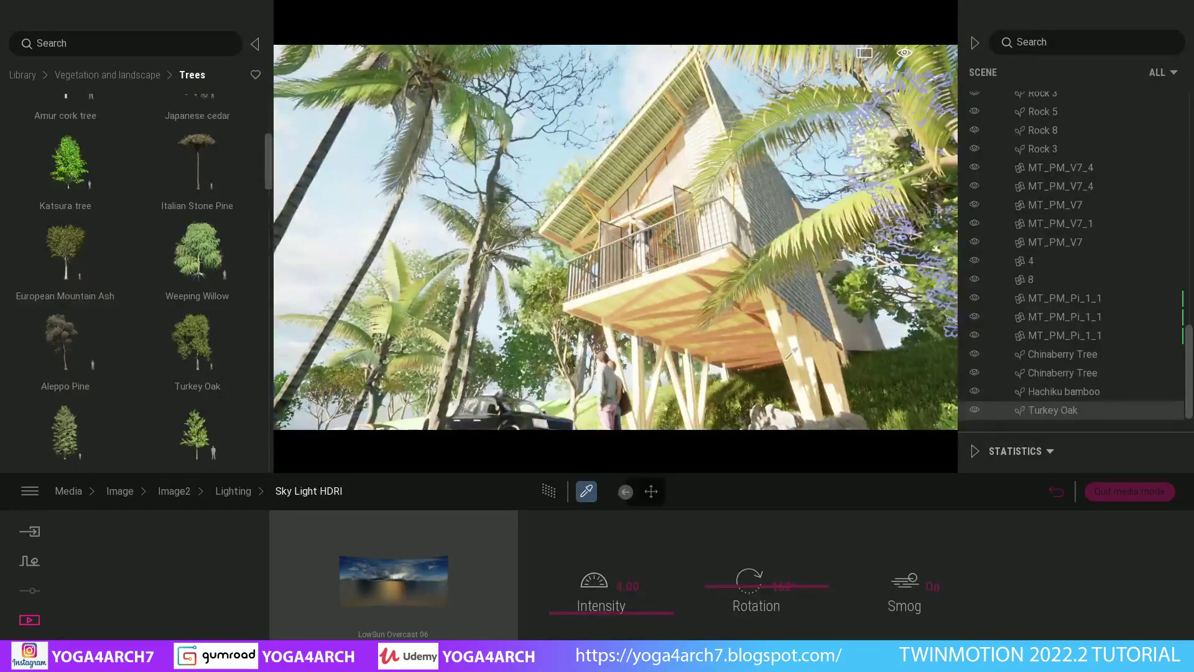
{"action": "left_click", "coordinate": [781, 357]}
{"action": "left_click", "coordinate": [498, 567]}
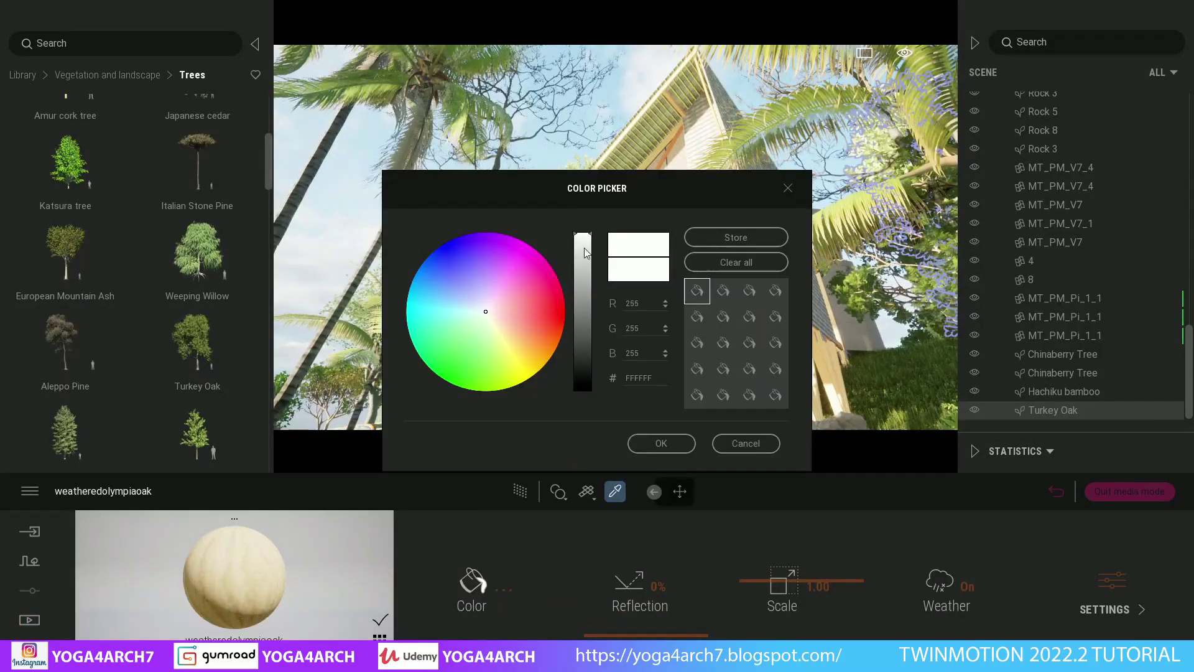
{"action": "left_click", "coordinate": [684, 440]}
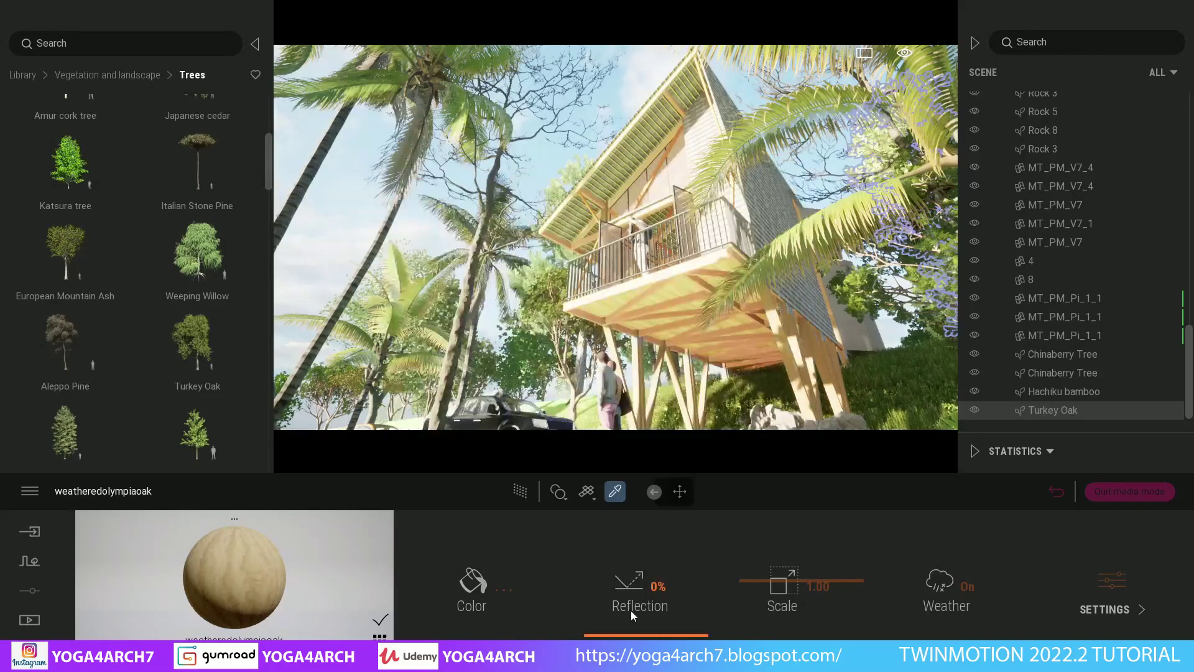
{"action": "left_click_drag", "start_coordinate": [625, 611], "coordinate": [653, 609]}
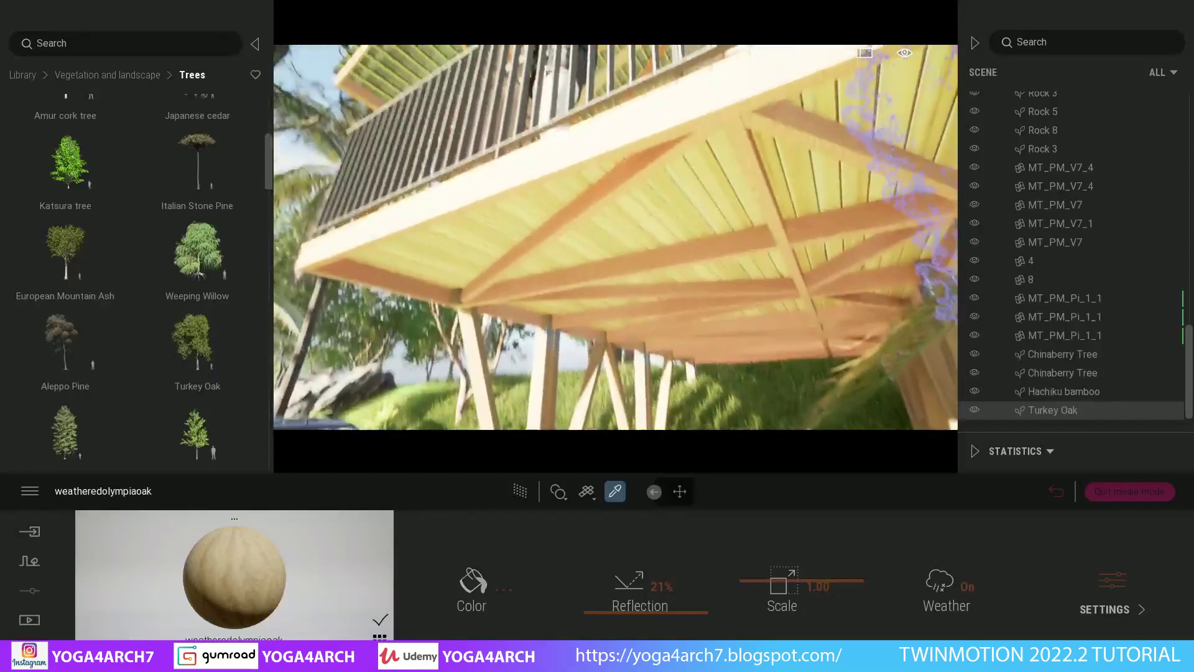
- Make the wood fibre board ceiling material grey ADADAD with 8% reflection
{"action": "left_click", "coordinate": [646, 247]}
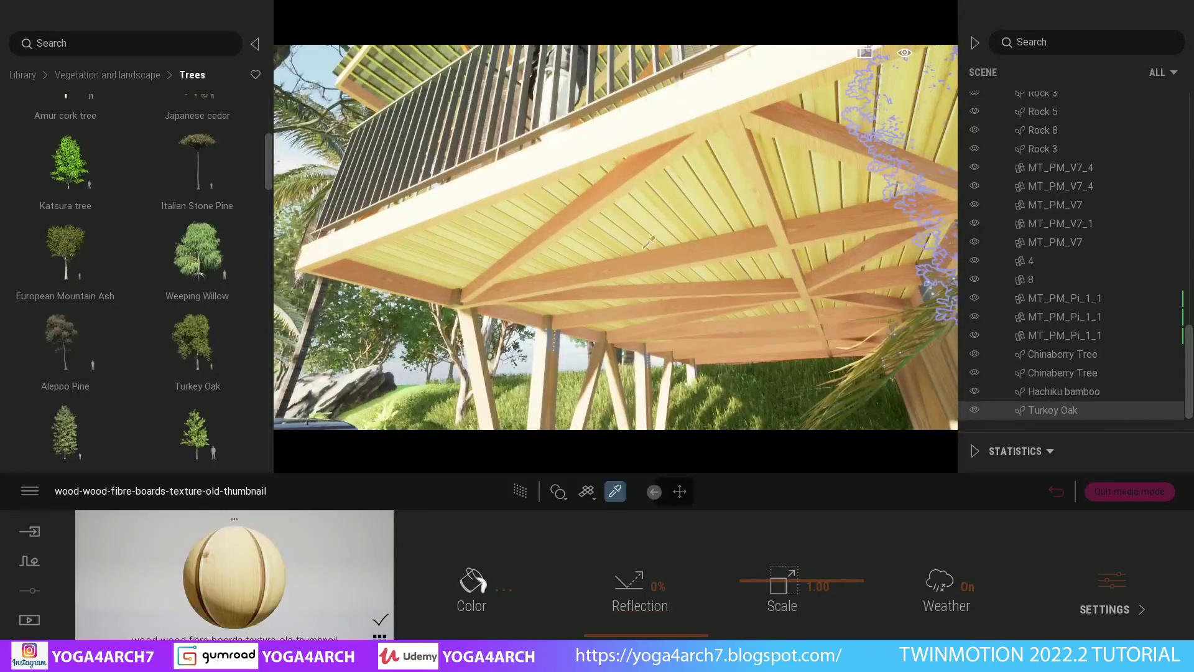
{"action": "left_click", "coordinate": [476, 584]}
{"action": "left_click", "coordinate": [582, 284]}
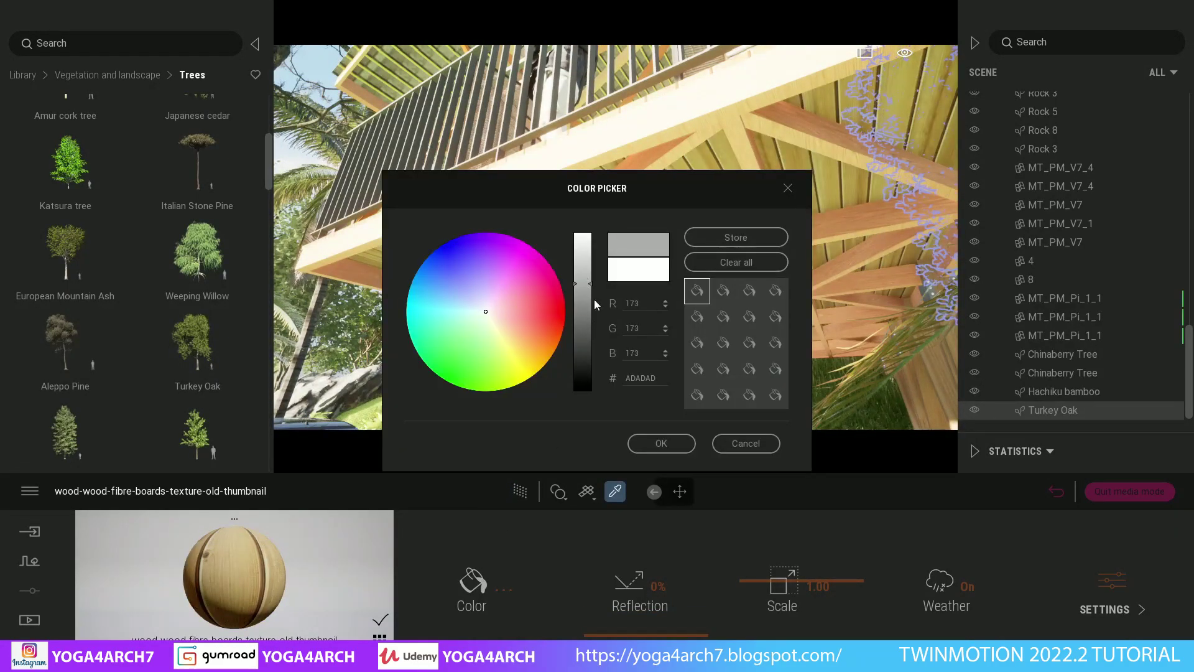
{"action": "left_click", "coordinate": [661, 442]}
{"action": "left_click_drag", "start_coordinate": [634, 523], "coordinate": [647, 522]}
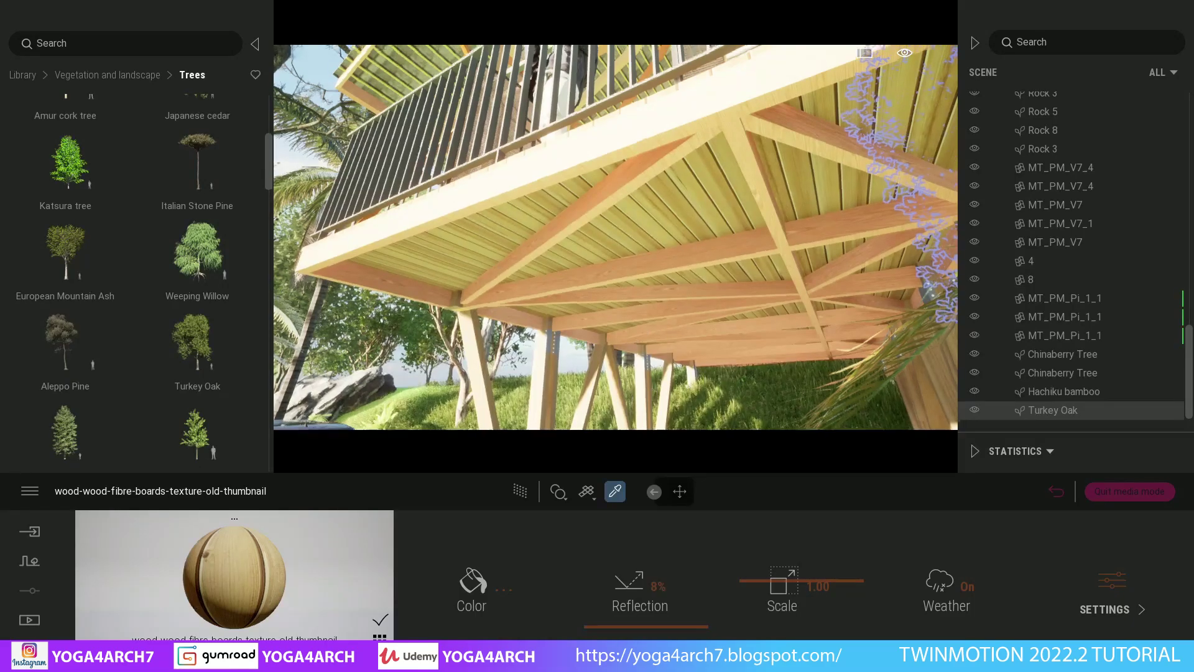
- Sample the naturalcherry material, then orbit the view around the roof toward the balcony
{"action": "mouse_move", "coordinate": [647, 249]}
{"action": "left_mouse_down"}
{"action": "mouse_move", "coordinate": [665, 377]}
{"action": "mouse_move", "coordinate": [697, 367]}
{"action": "left_mouse_up"}
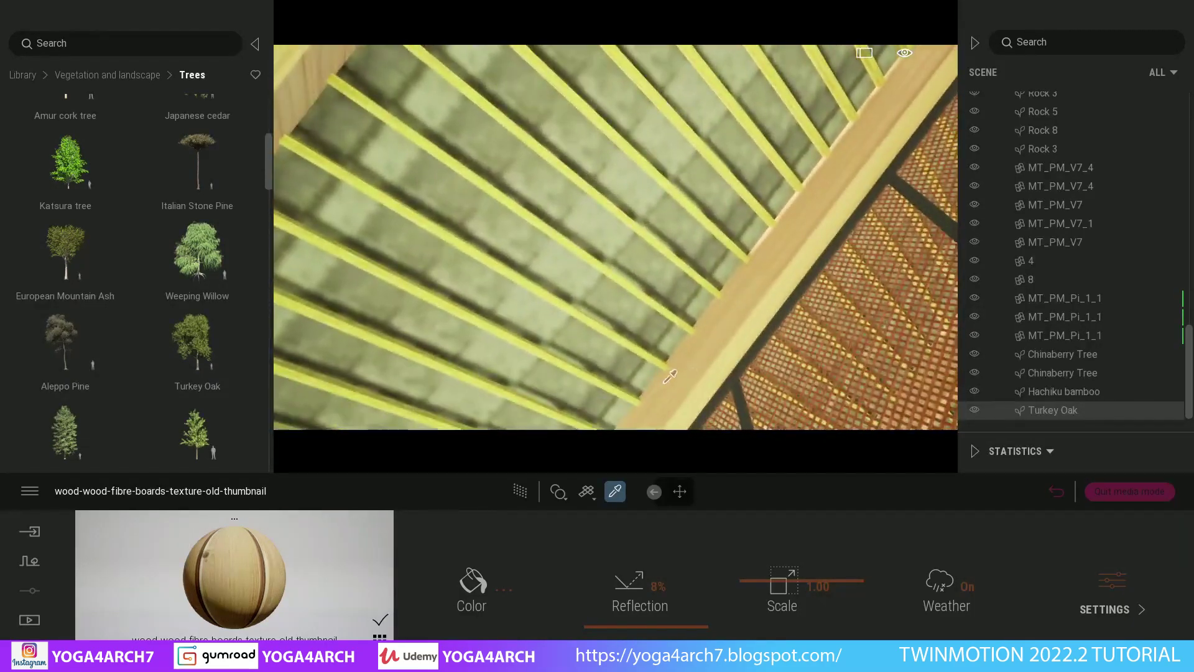
{"action": "left_click", "coordinate": [697, 367]}
{"action": "key", "text": "Escape"}
{"action": "left_click_drag", "start_coordinate": [472, 354], "coordinate": [497, 373]}
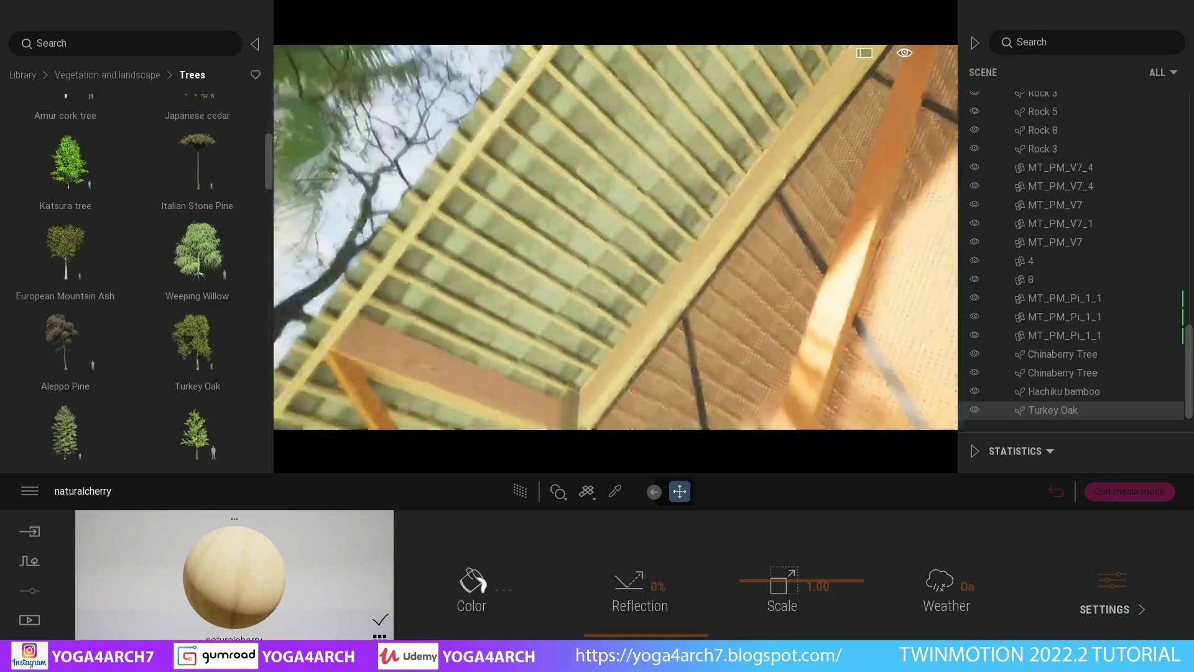
{"action": "mouse_move", "coordinate": [547, 296]}
{"action": "left_mouse_down"}
{"action": "mouse_move", "coordinate": [561, 301]}
{"action": "mouse_move", "coordinate": [570, 286]}
{"action": "left_mouse_up"}
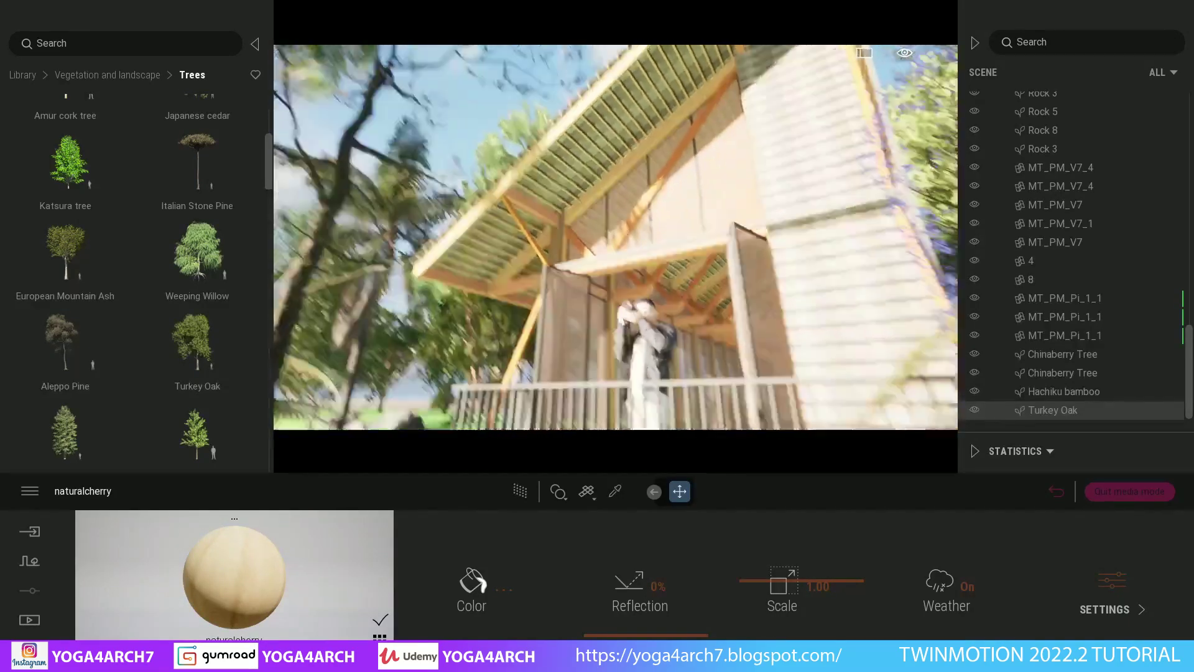
- Switch to the Image2 view in Media and enable its Path Tracer
{"action": "left_click", "coordinate": [29, 620]}
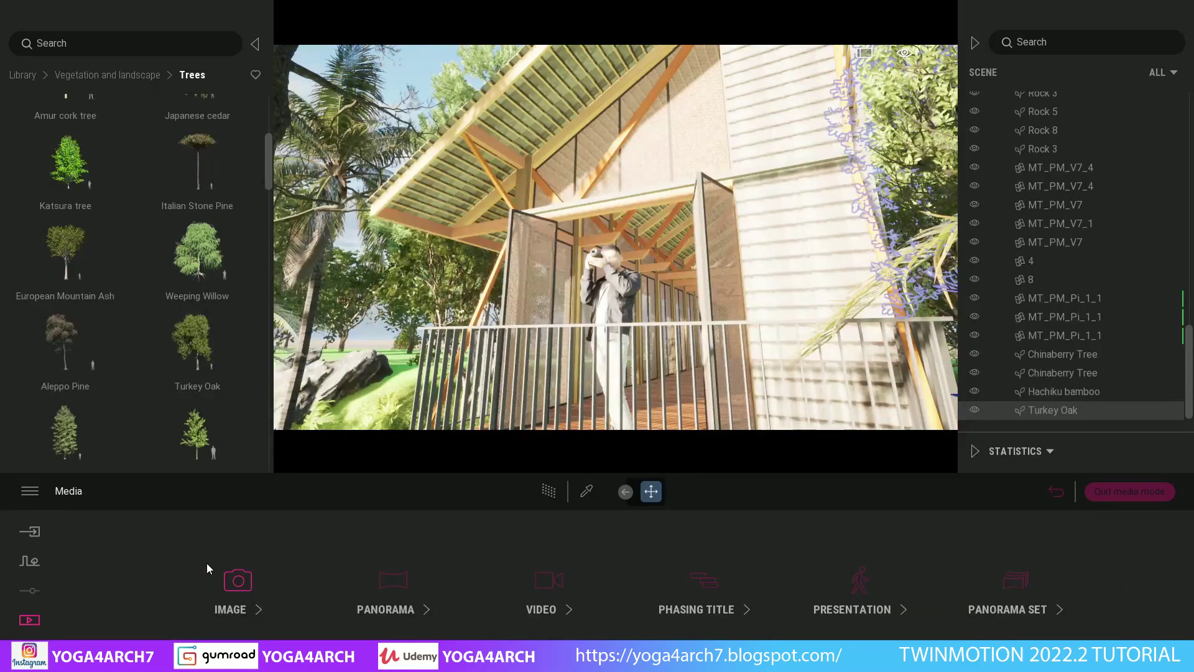
{"action": "left_click", "coordinate": [230, 585]}
{"action": "left_click", "coordinate": [361, 544]}
{"action": "left_click", "coordinate": [547, 490]}
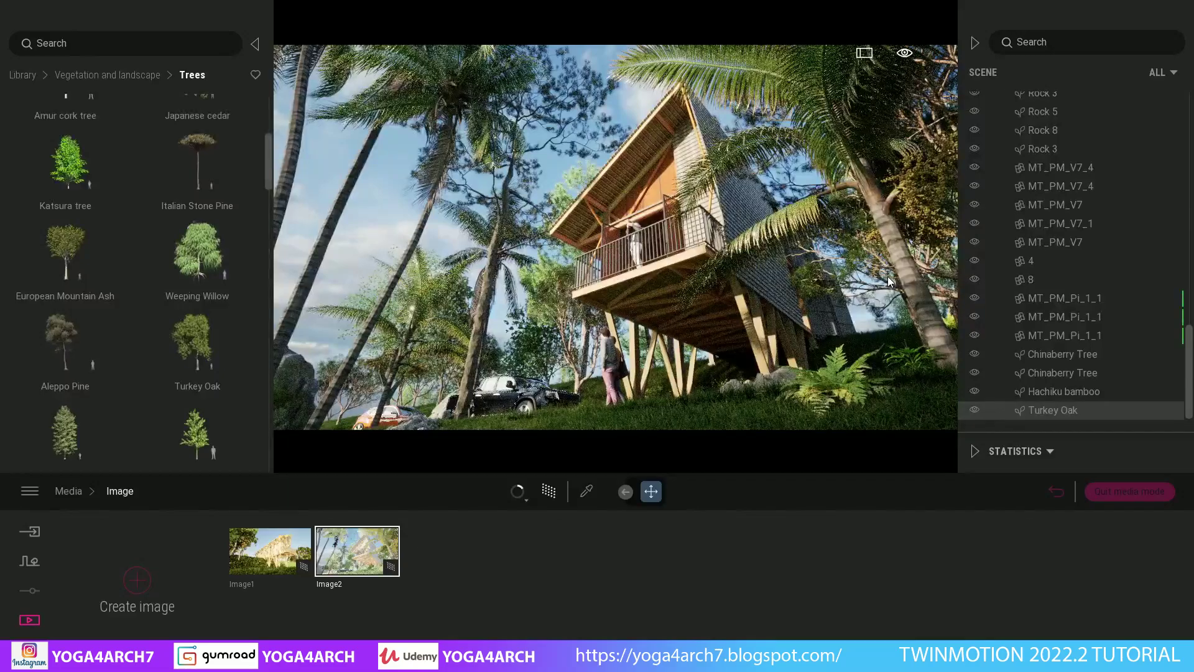
- Select Image2 for image export with High refinement and Max lighting on
{"action": "left_click", "coordinate": [29, 619]}
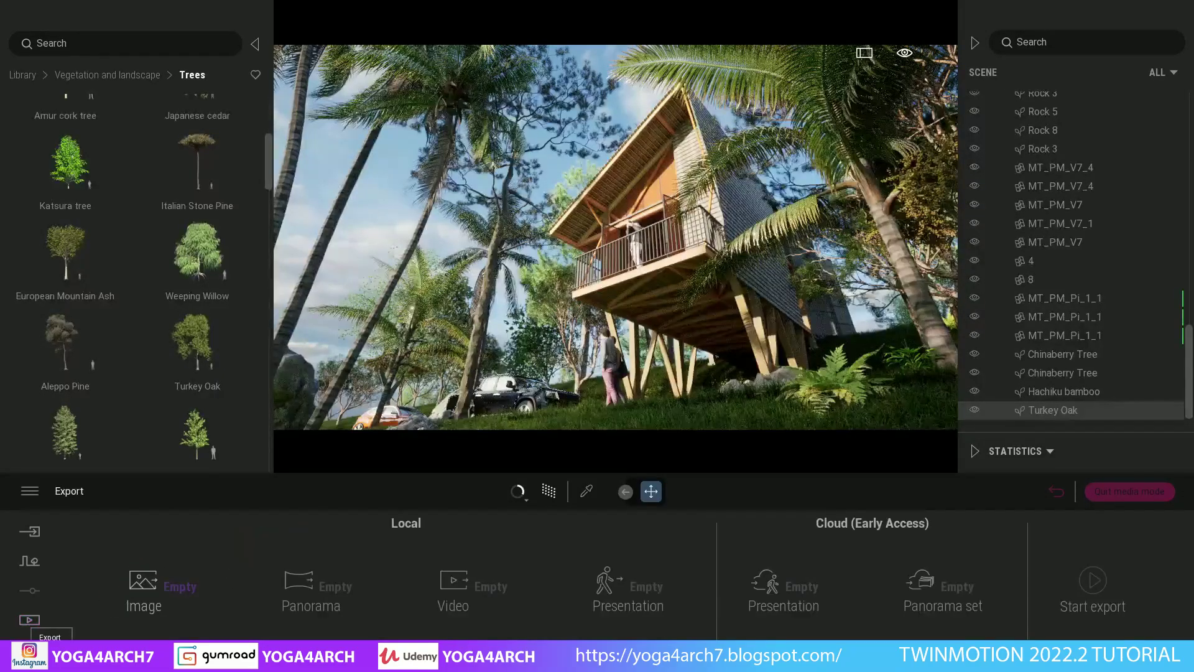
{"action": "left_click", "coordinate": [155, 591]}
{"action": "left_click", "coordinate": [258, 180]}
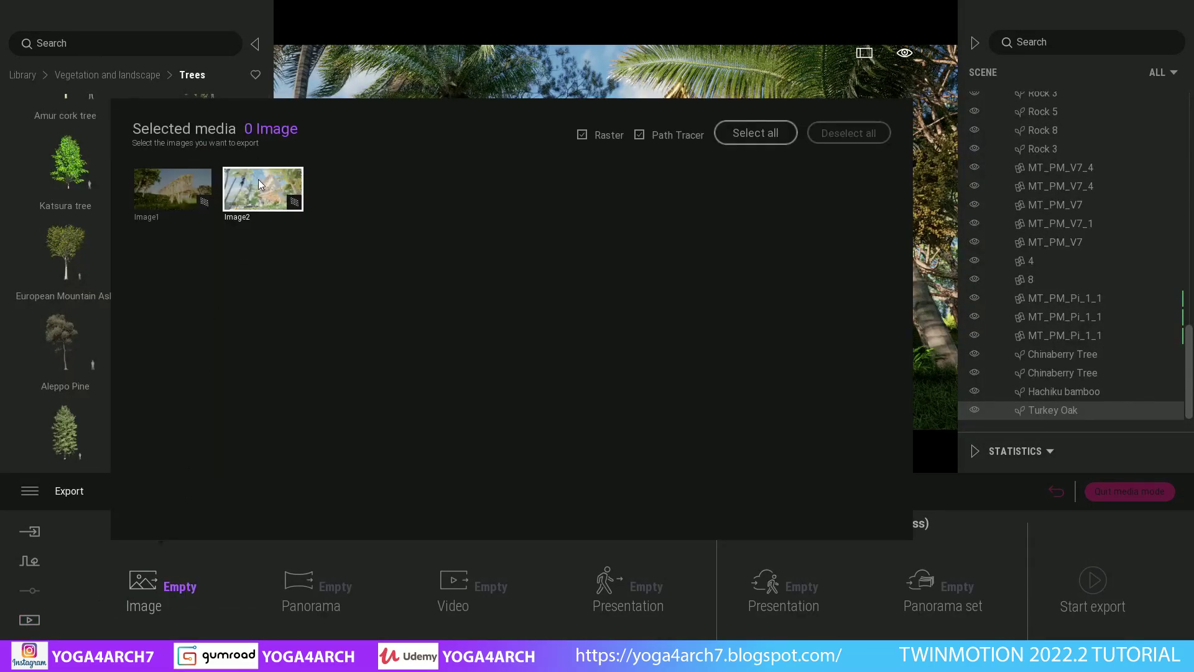
{"action": "left_click", "coordinate": [29, 591]}
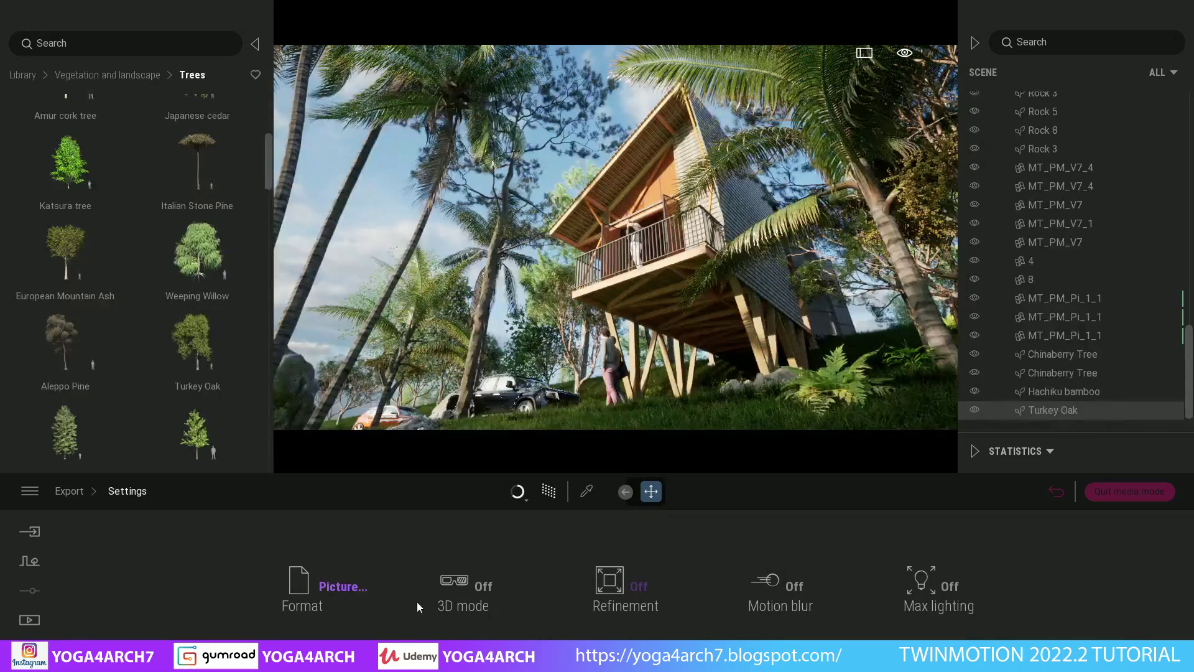
{"action": "left_click", "coordinate": [602, 576]}
{"action": "left_click", "coordinate": [618, 523]}
{"action": "left_click", "coordinate": [947, 587]}
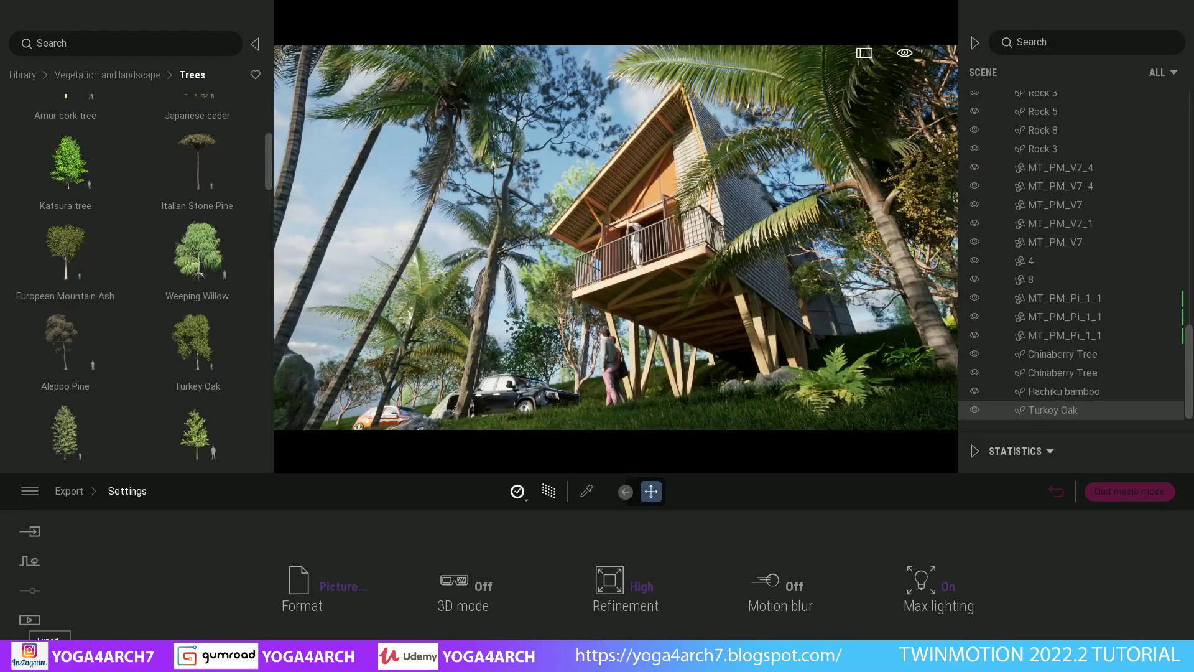
{"action": "left_click", "coordinate": [29, 619]}
- Create and open a new folder '23' in TUTORIAL TWINMOTION 2022 as the export destination
{"action": "left_click", "coordinate": [1090, 585]}
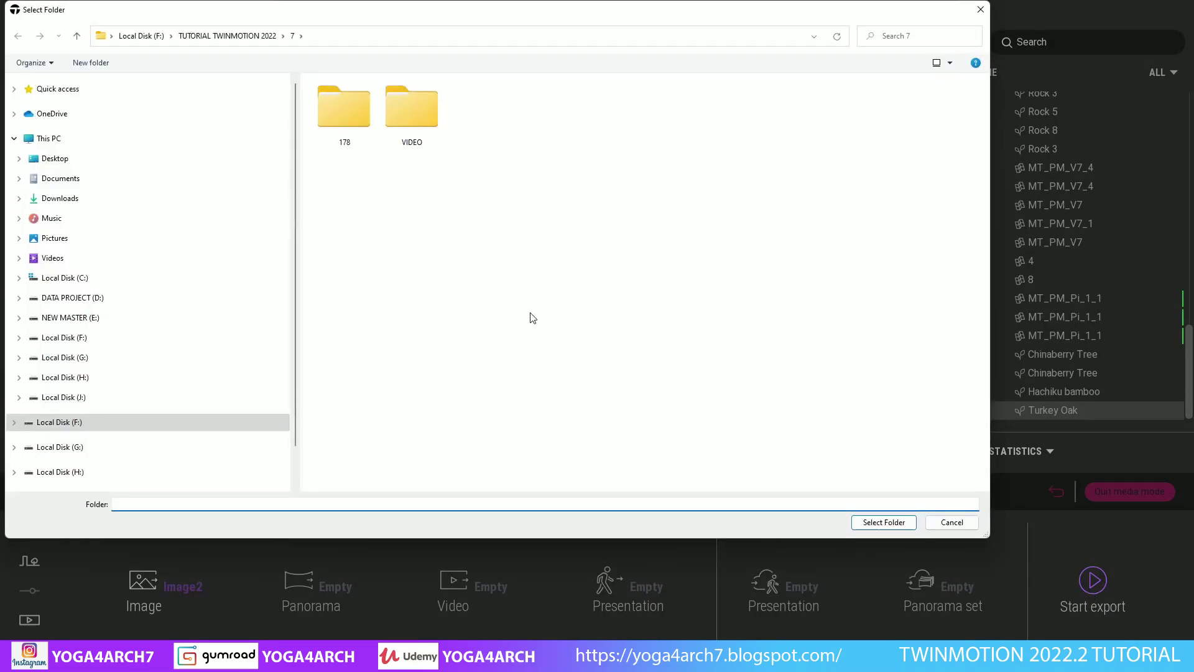
{"action": "left_click", "coordinate": [259, 37]}
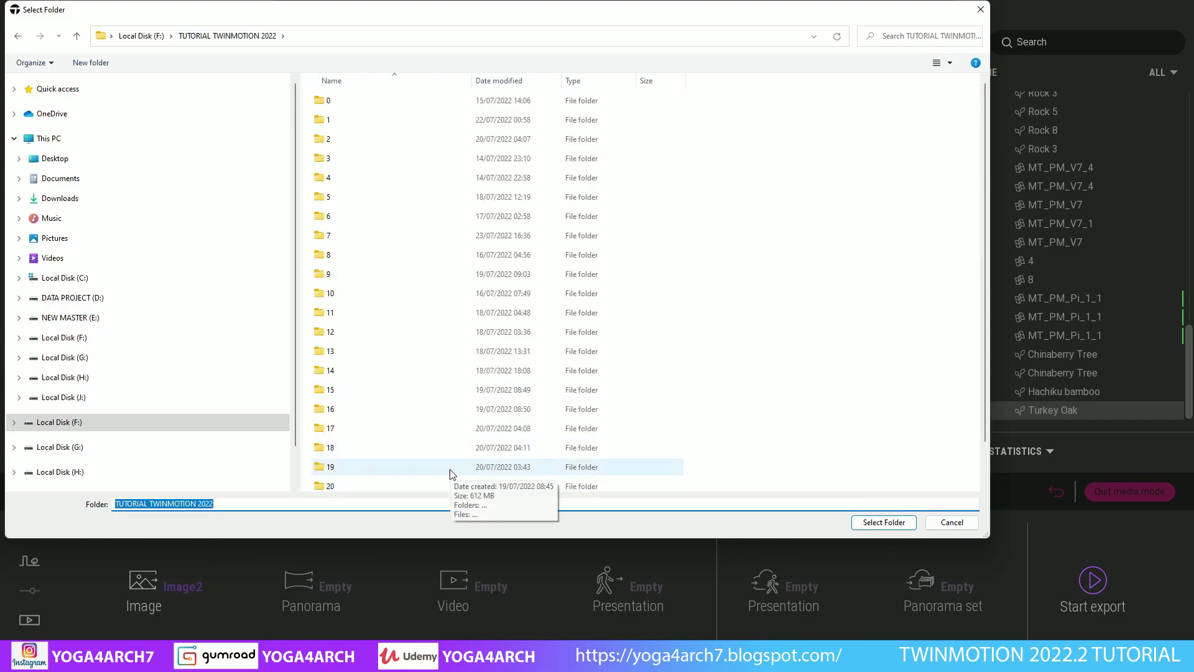
{"action": "scroll", "coordinate": [450, 469], "scroll_direction": "down", "scroll_amount": 1}
{"action": "right_click", "coordinate": [749, 391]}
{"action": "mouse_move", "coordinate": [802, 494]}
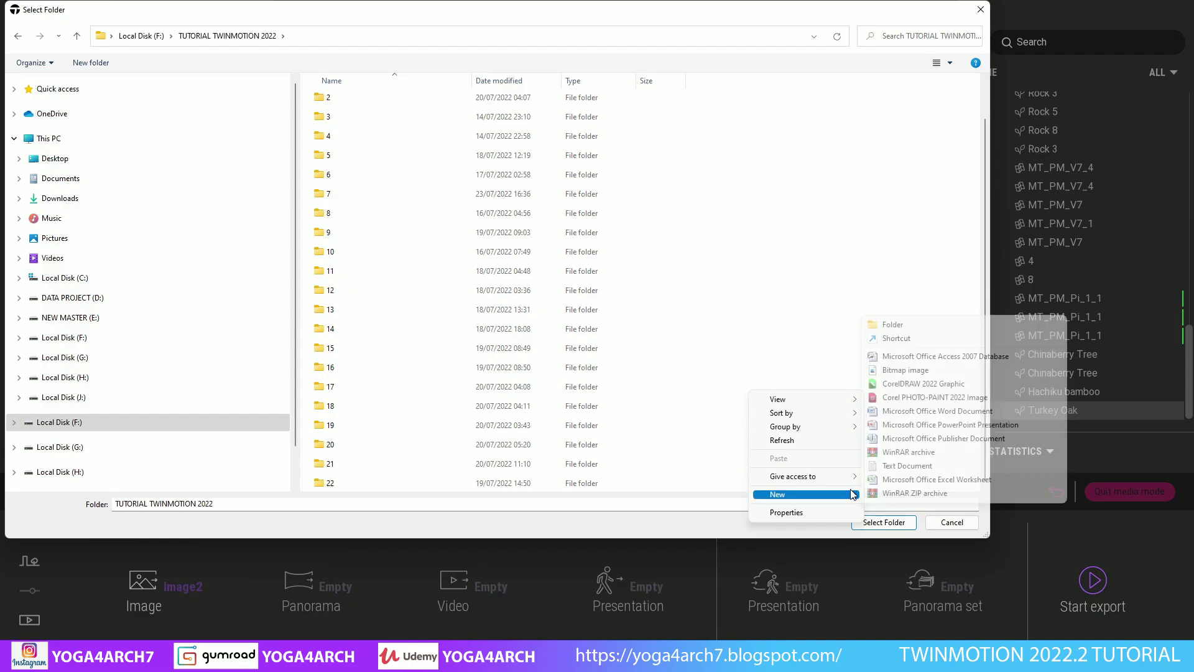
{"action": "left_click", "coordinate": [905, 325]}
{"action": "type", "text": "23"}
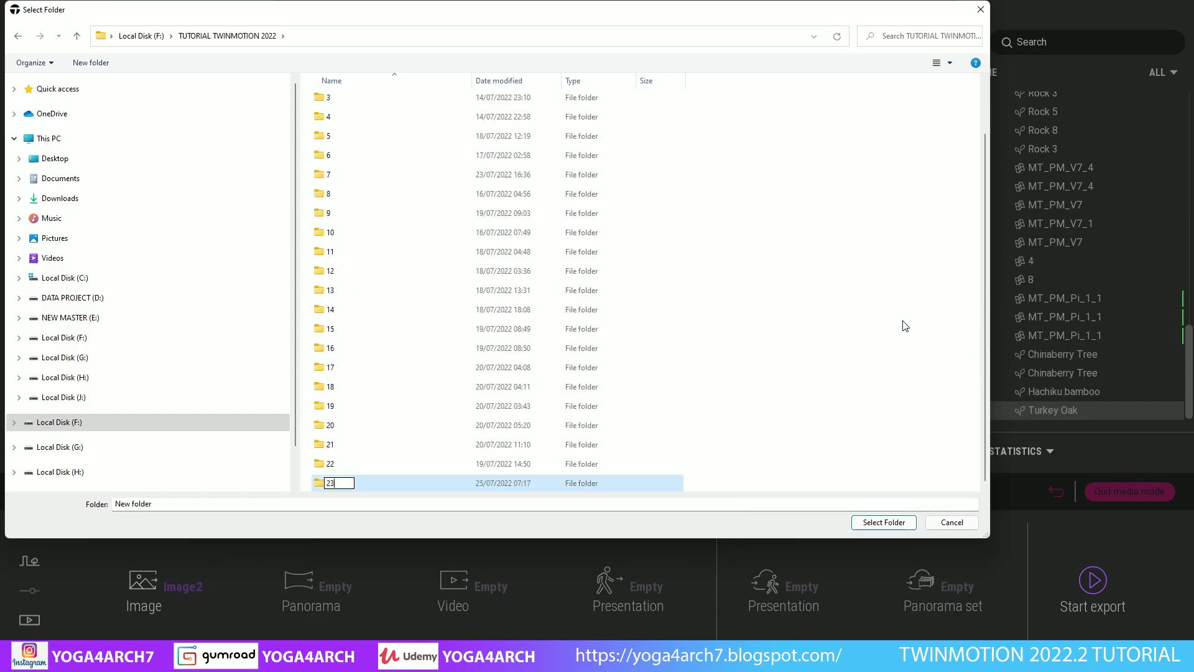
{"action": "key", "text": "Return"}
{"action": "double_click", "coordinate": [400, 479]}
- Confirm folder 23 and let the path-traced Image2 export run
{"action": "left_click", "coordinate": [896, 523]}
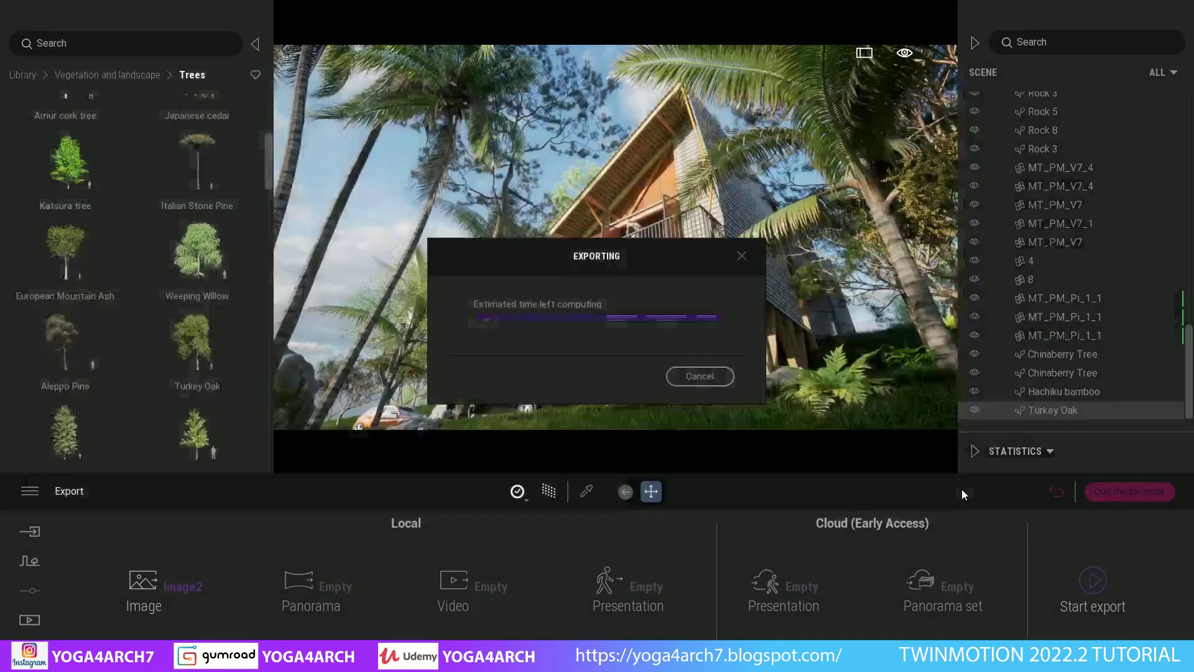